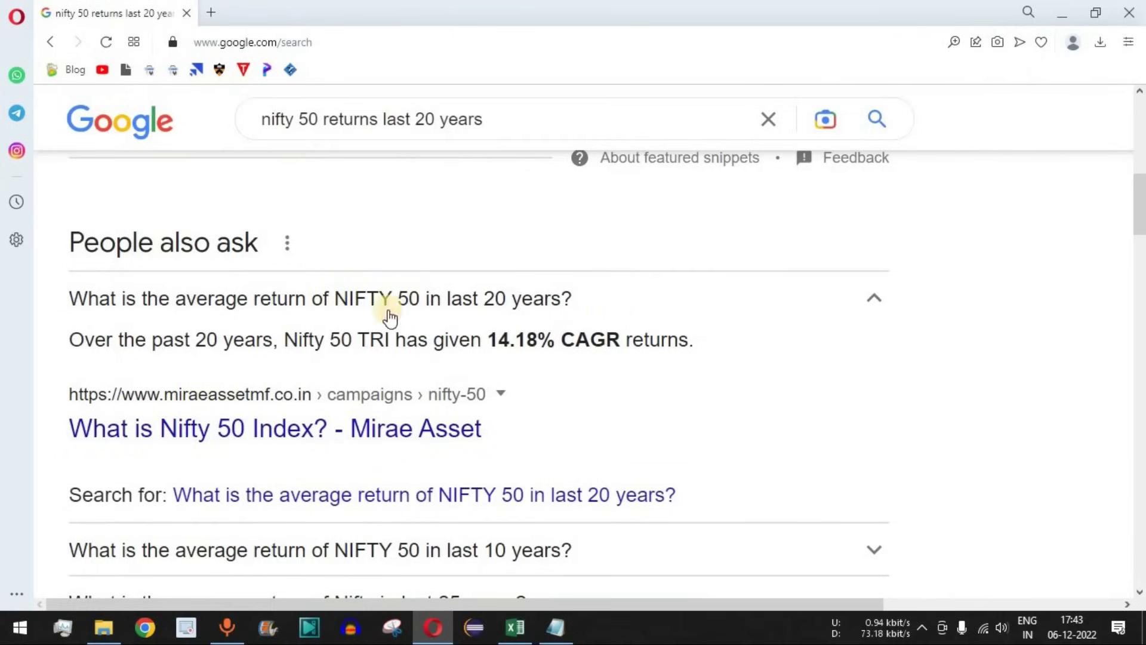
Examine the search answer on the Nifty 50 average return over the last 20 years
drag(83, 339, 700, 340)
click(964, 348)
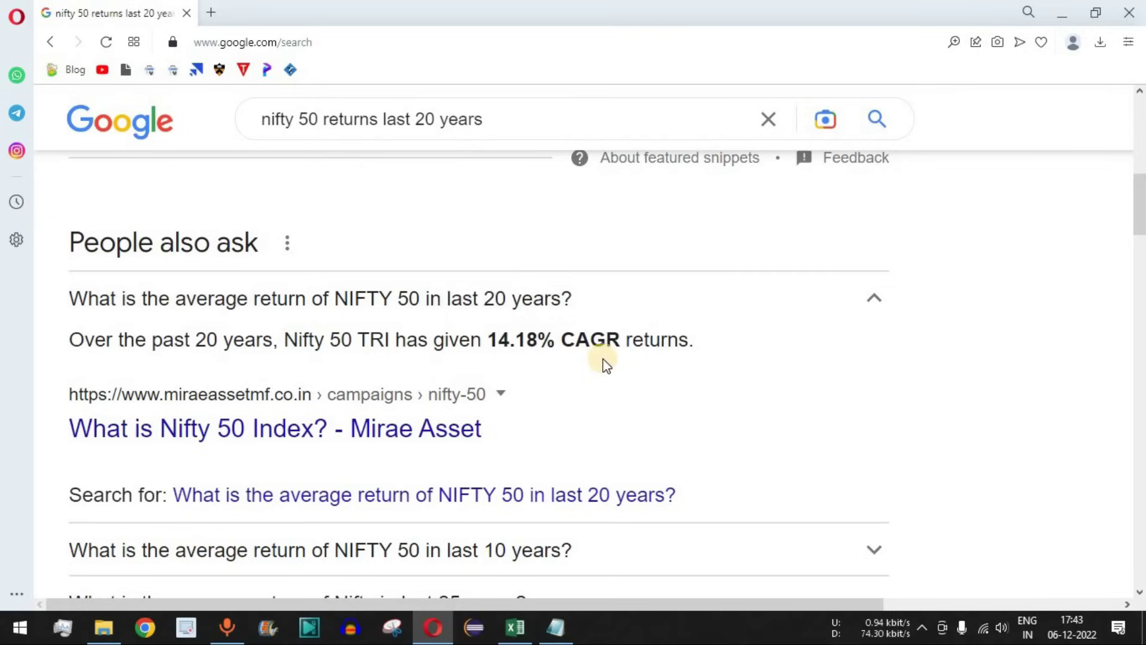
drag(486, 337, 616, 339)
click(552, 552)
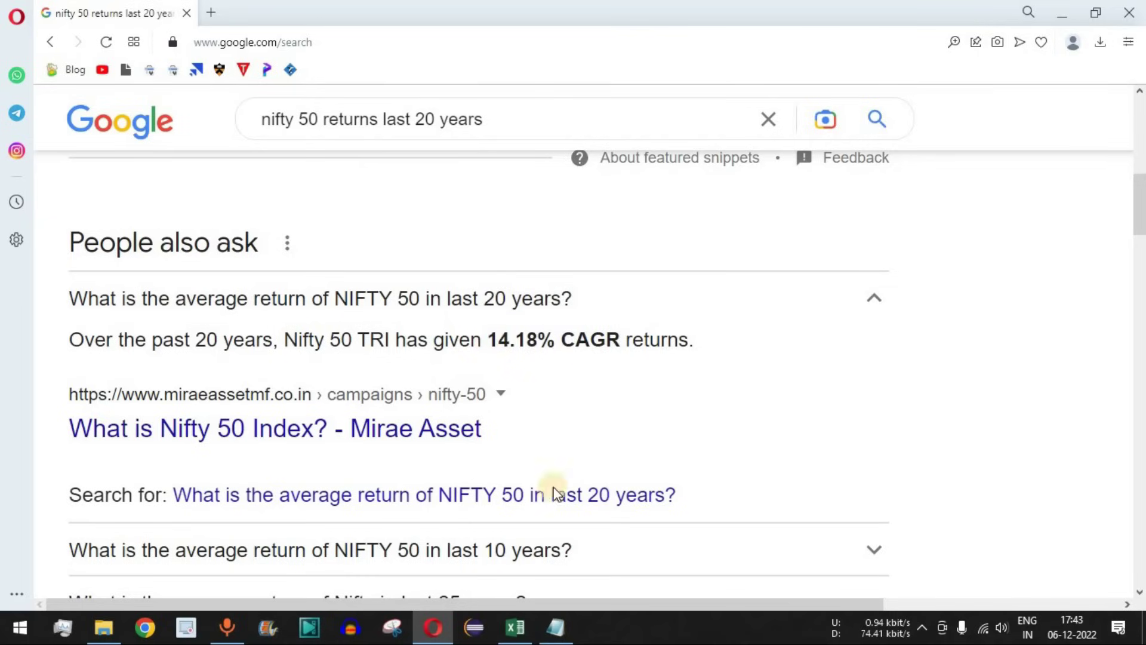
Switch to the SIP Income Tax Calculation Examples workbook in Excel and review the Profits, STCG and LTCG columns
click(534, 627)
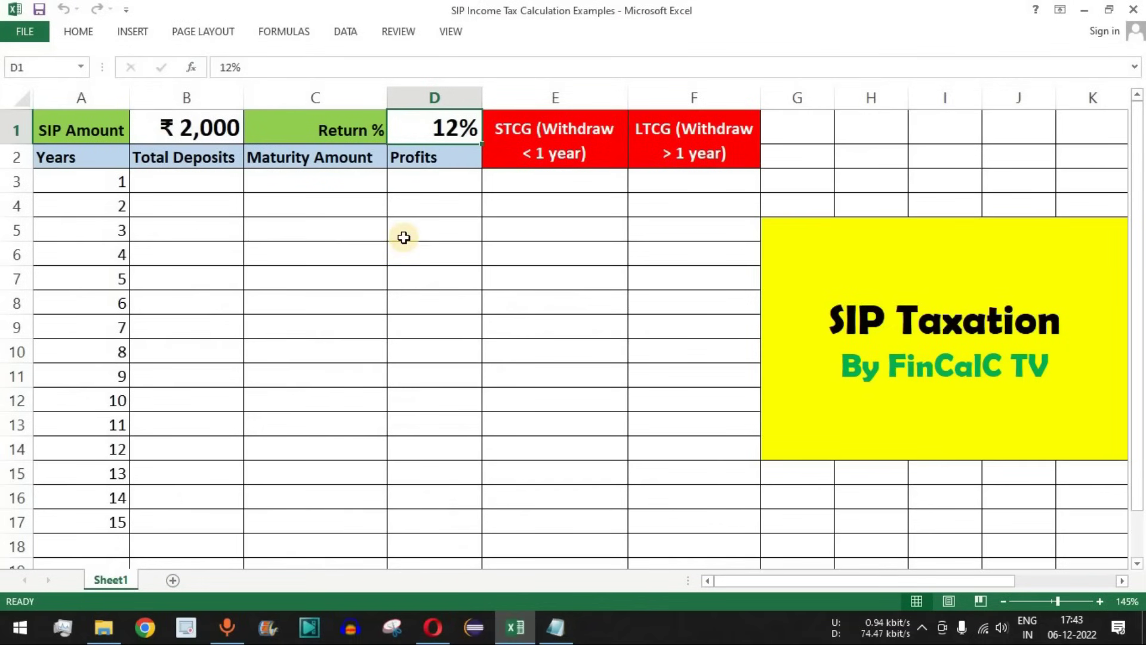
drag(449, 186, 435, 513)
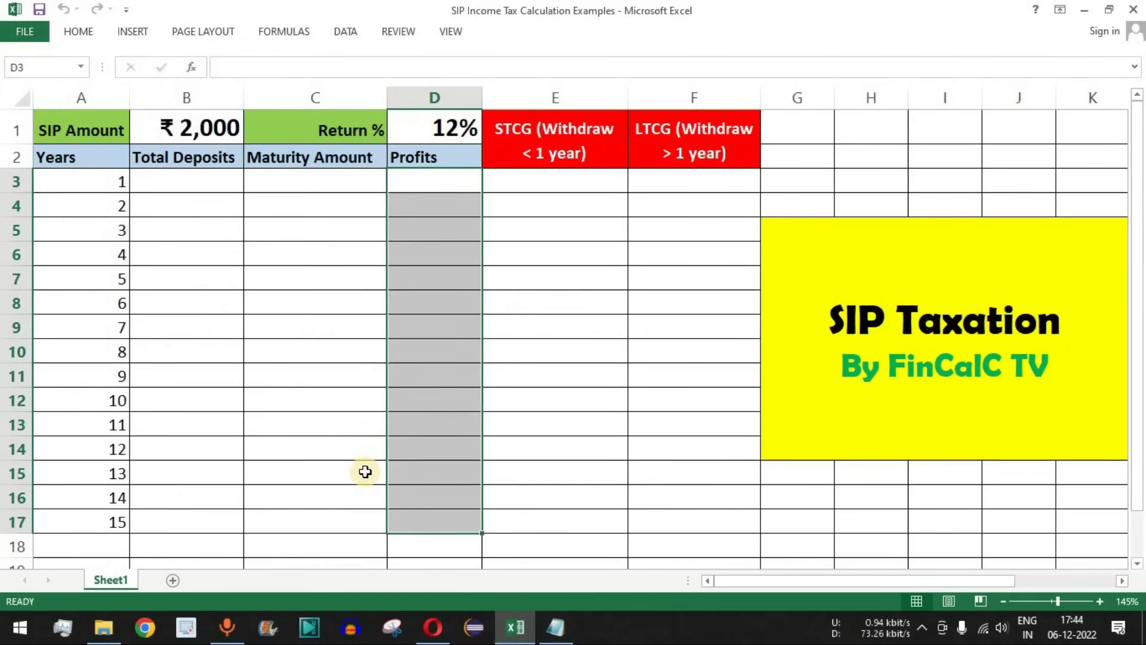
drag(578, 146, 564, 522)
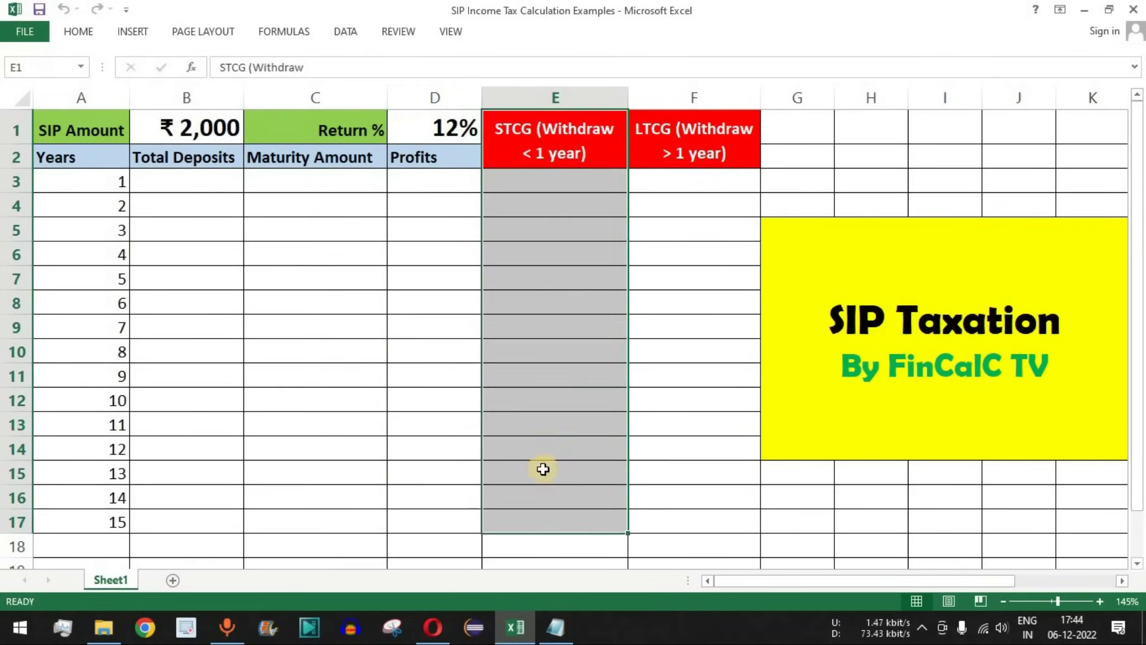
drag(683, 148, 686, 516)
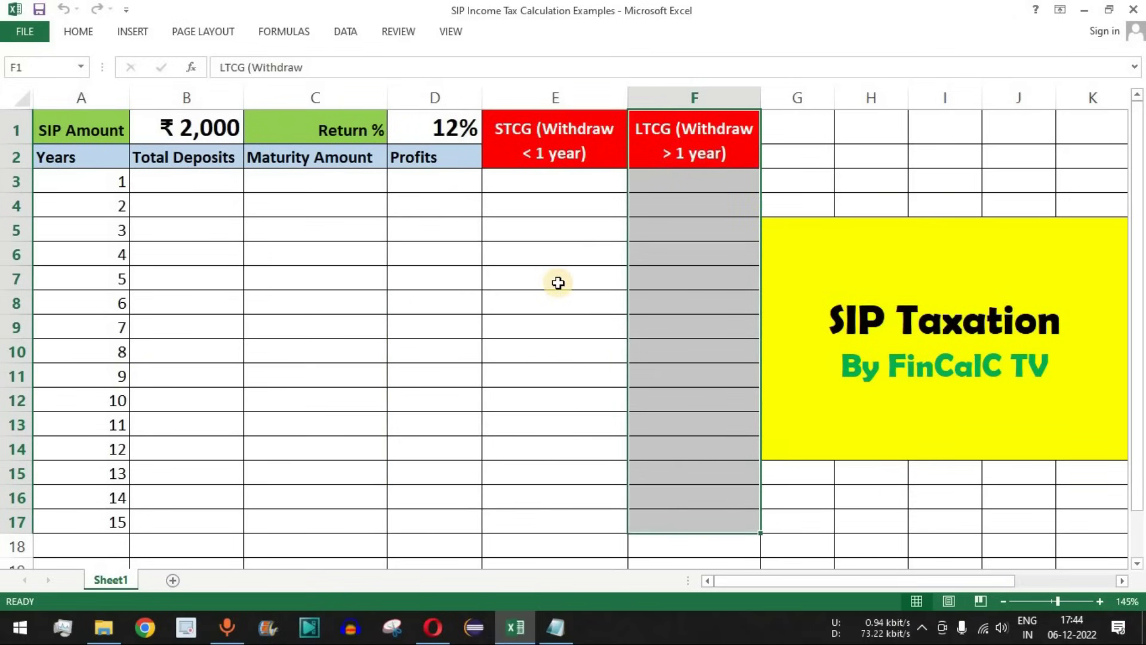
click(570, 186)
drag(564, 143, 661, 139)
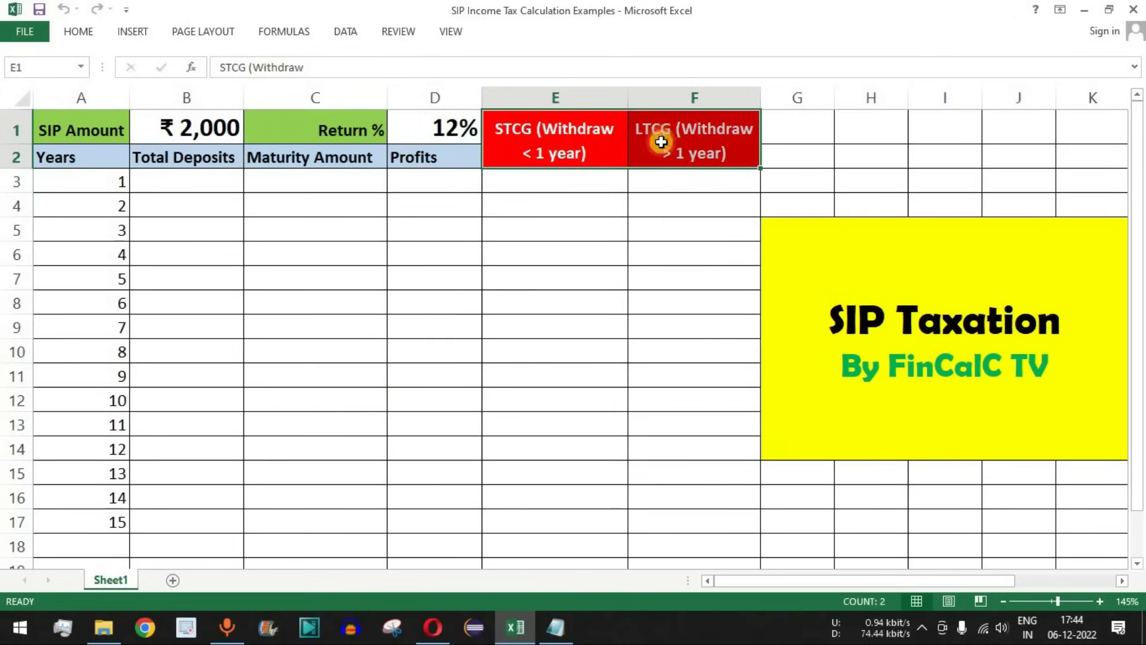
Switch to the Notepad notes and read the STCG and LTCG rules for units sold within and after 1 year
click(555, 626)
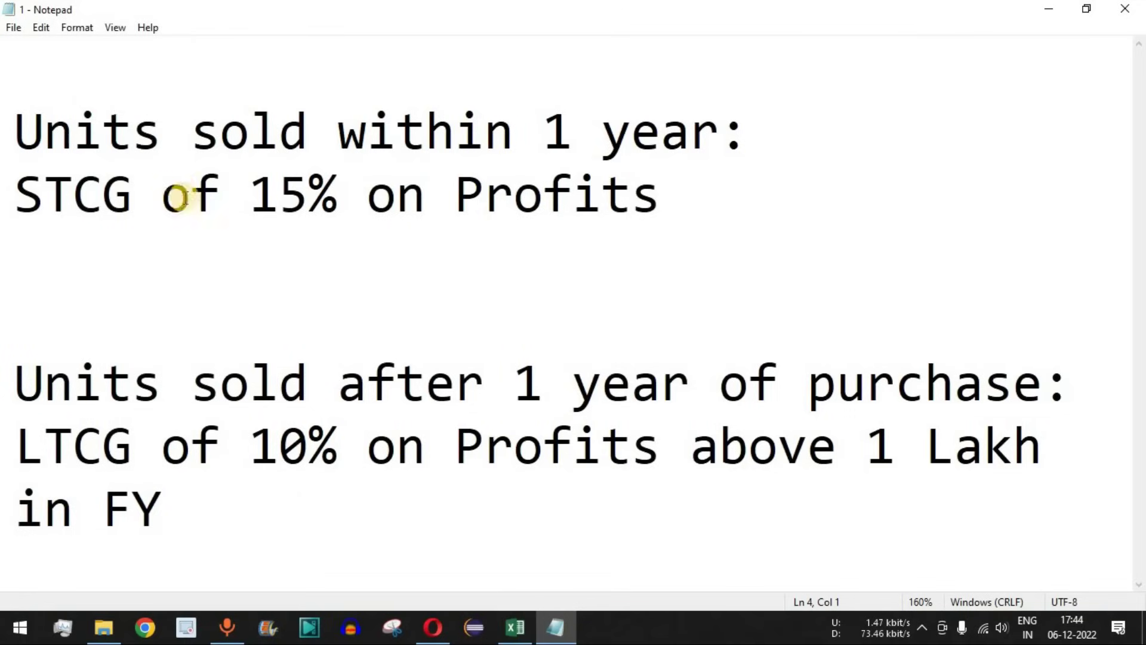
drag(10, 123, 751, 132)
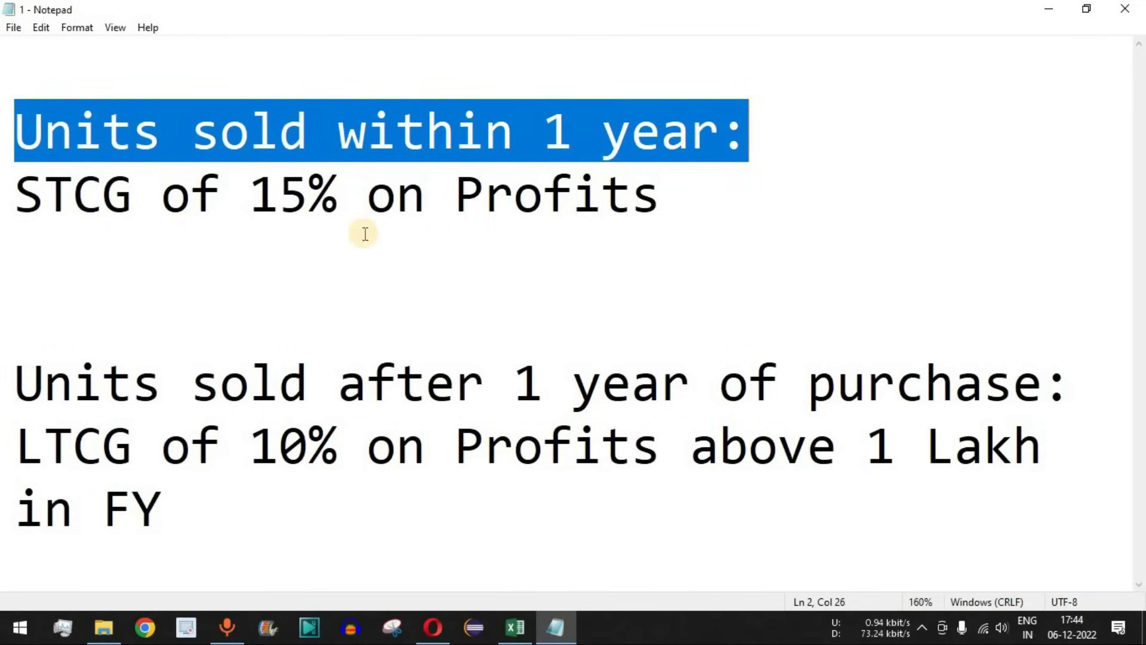
drag(12, 195, 660, 206)
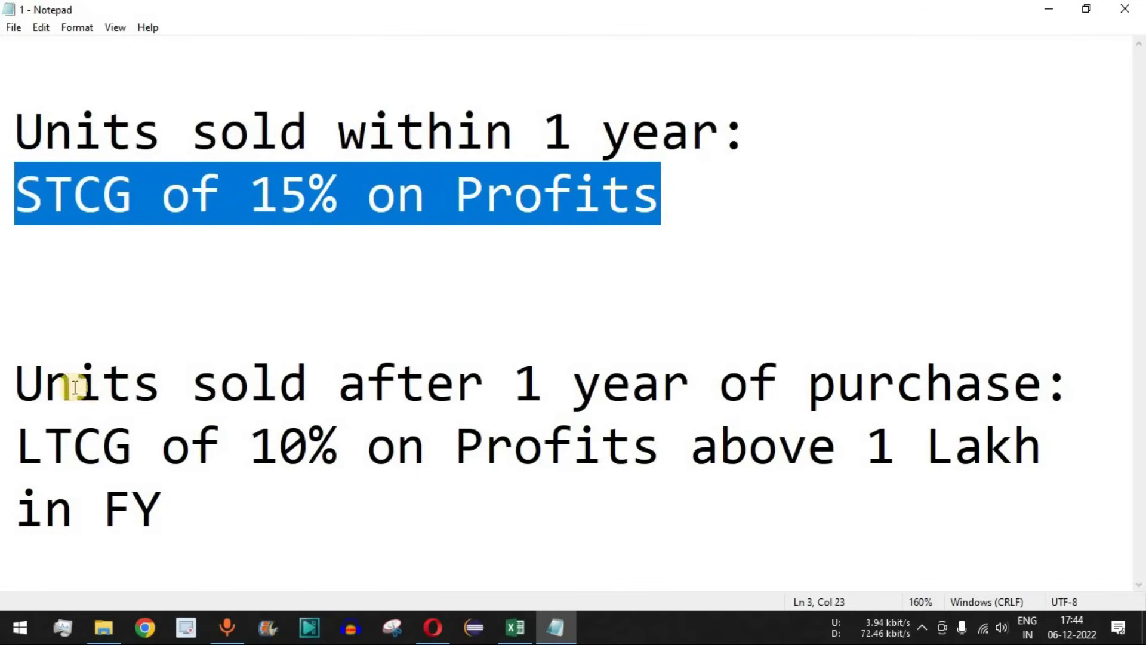
drag(11, 384, 1070, 386)
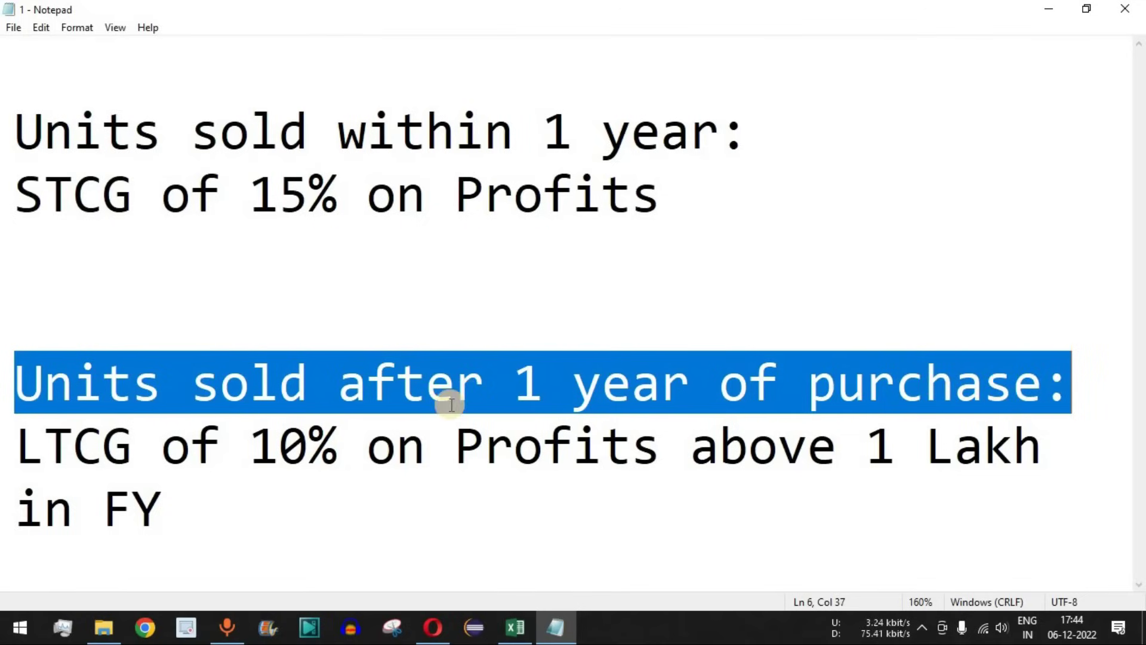
drag(17, 444, 972, 494)
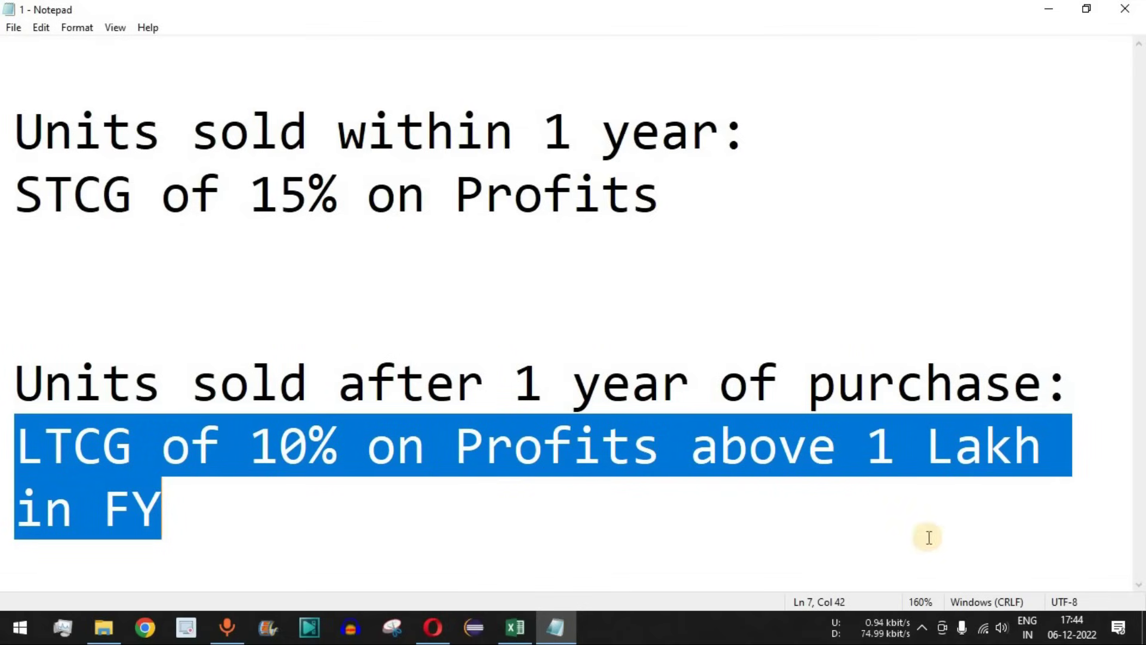
drag(869, 476, 1049, 487)
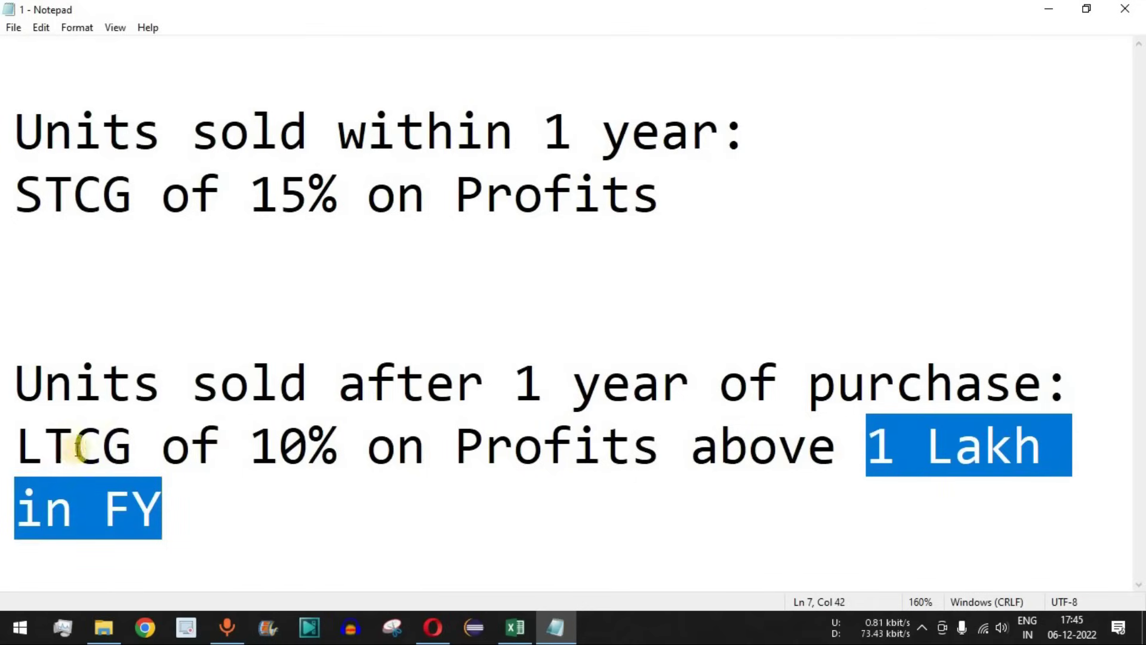
drag(875, 449, 1042, 449)
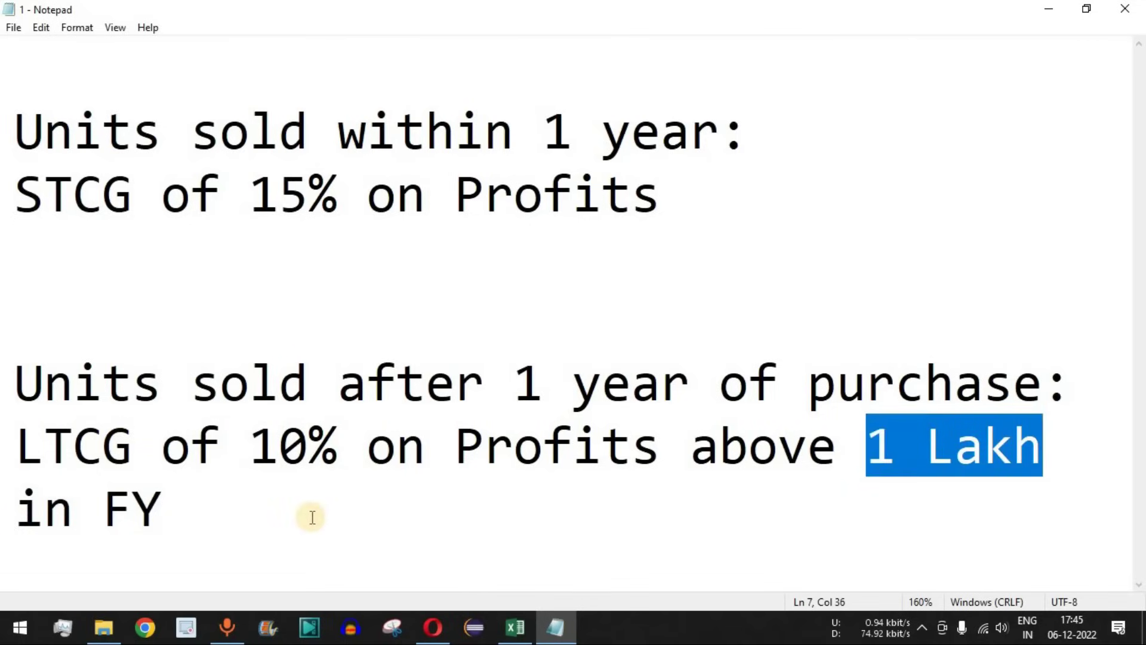
drag(252, 449, 336, 452)
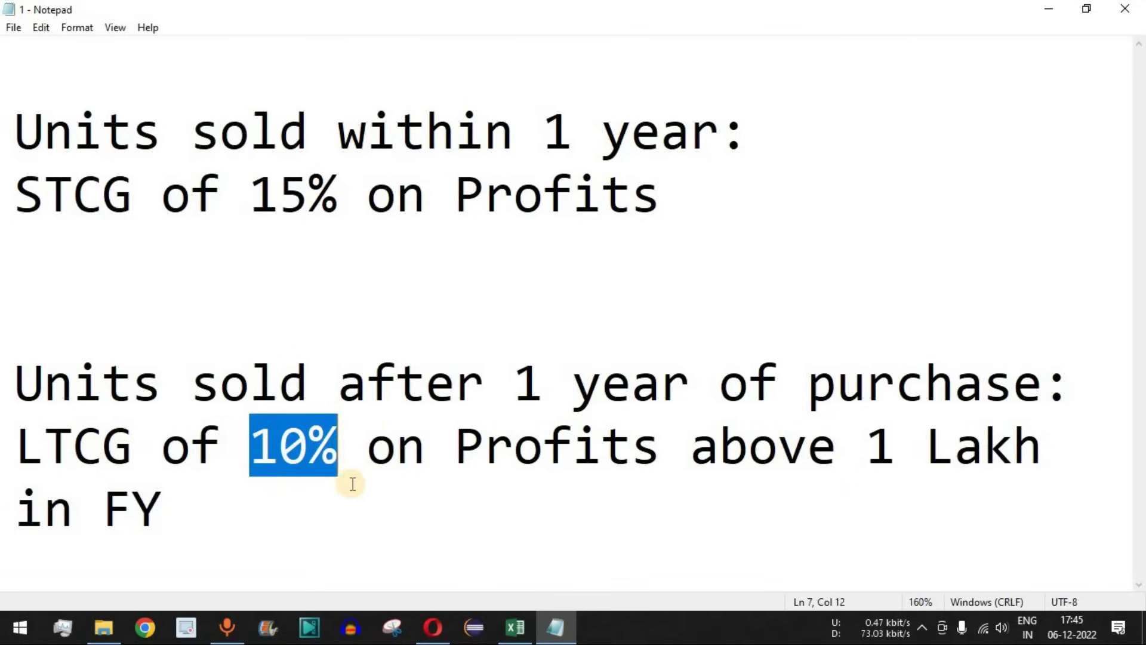
Back in Excel, enter =$B$1*A3*12 in B3 under Total Deposits and fill the formula down to B17
click(515, 624)
click(179, 180)
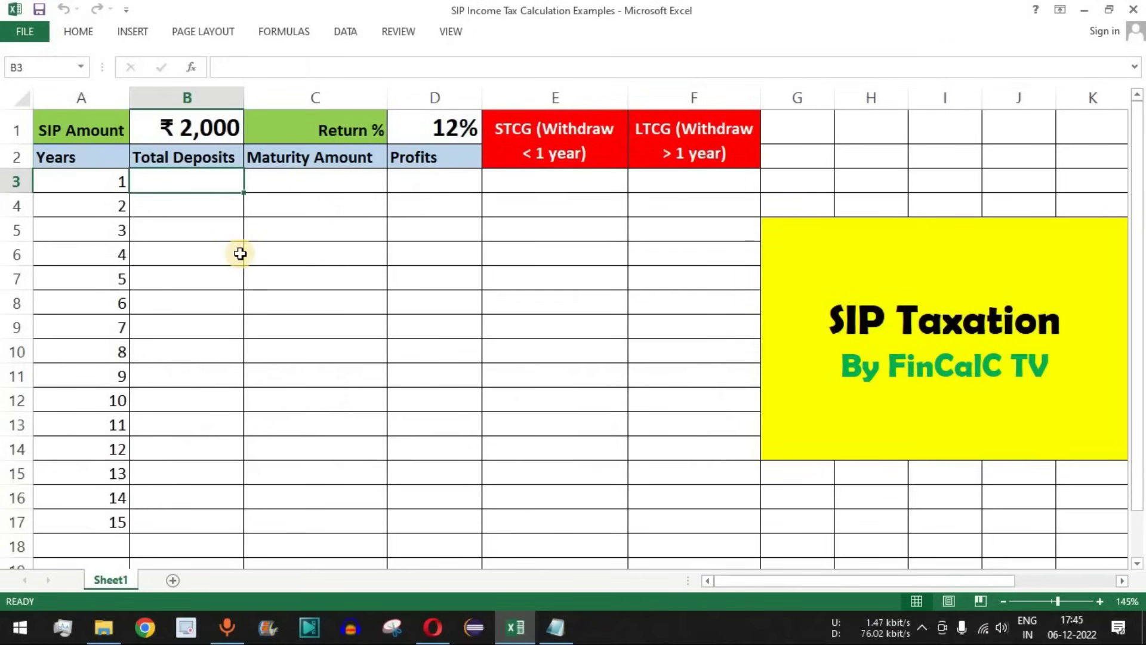
drag(203, 157, 196, 505)
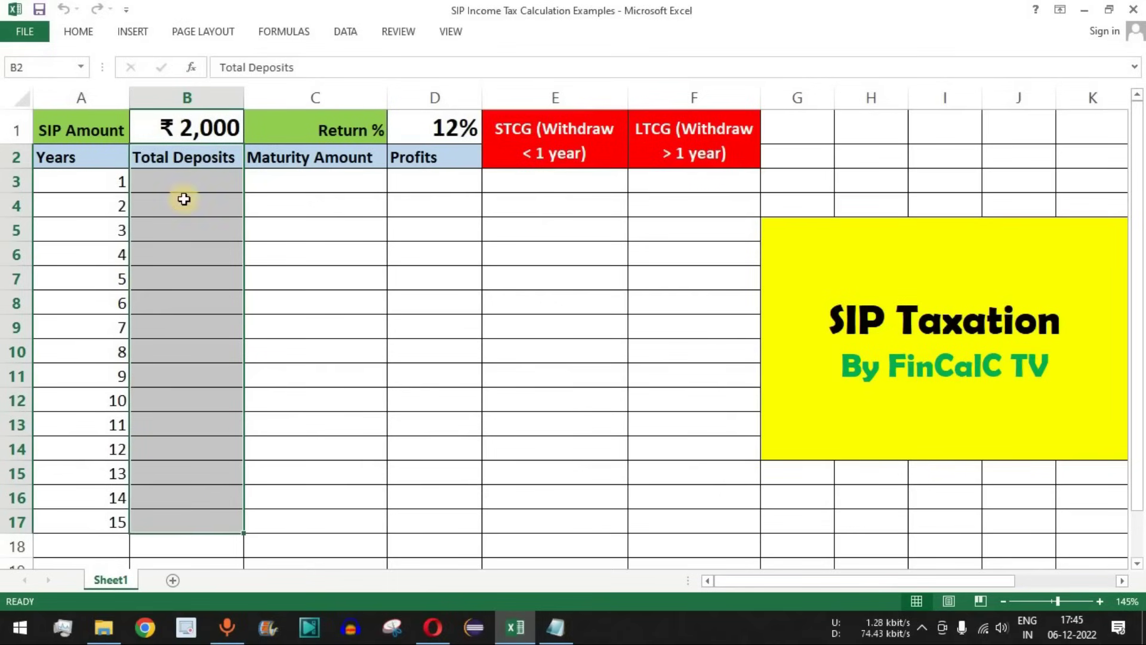
click(186, 178)
text(=)
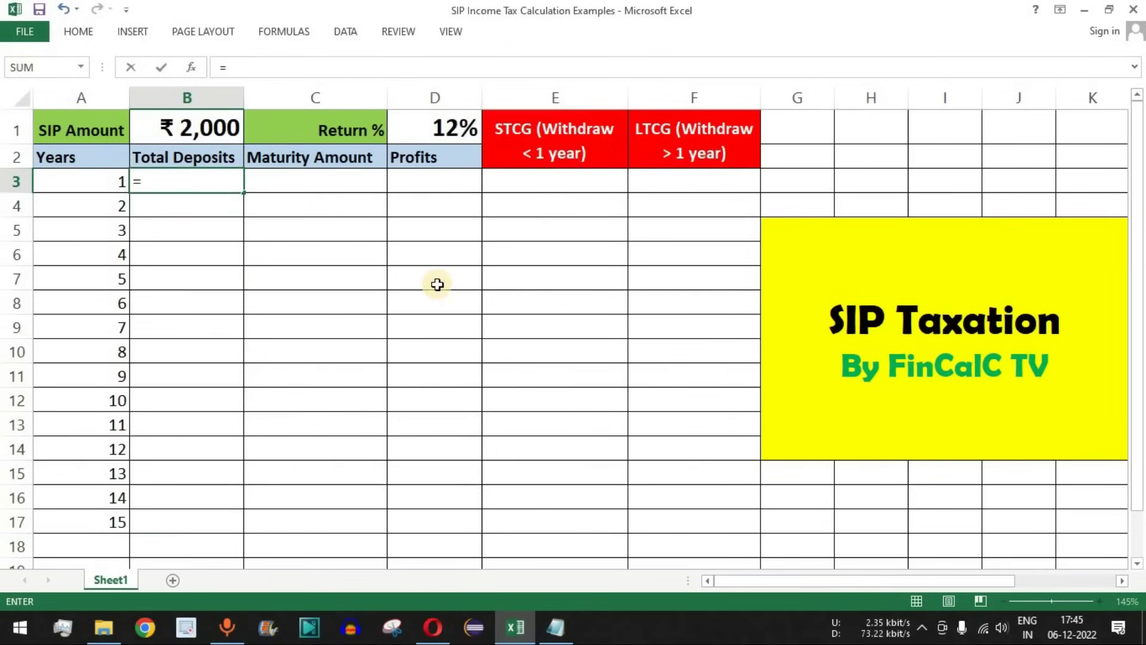
click(200, 132)
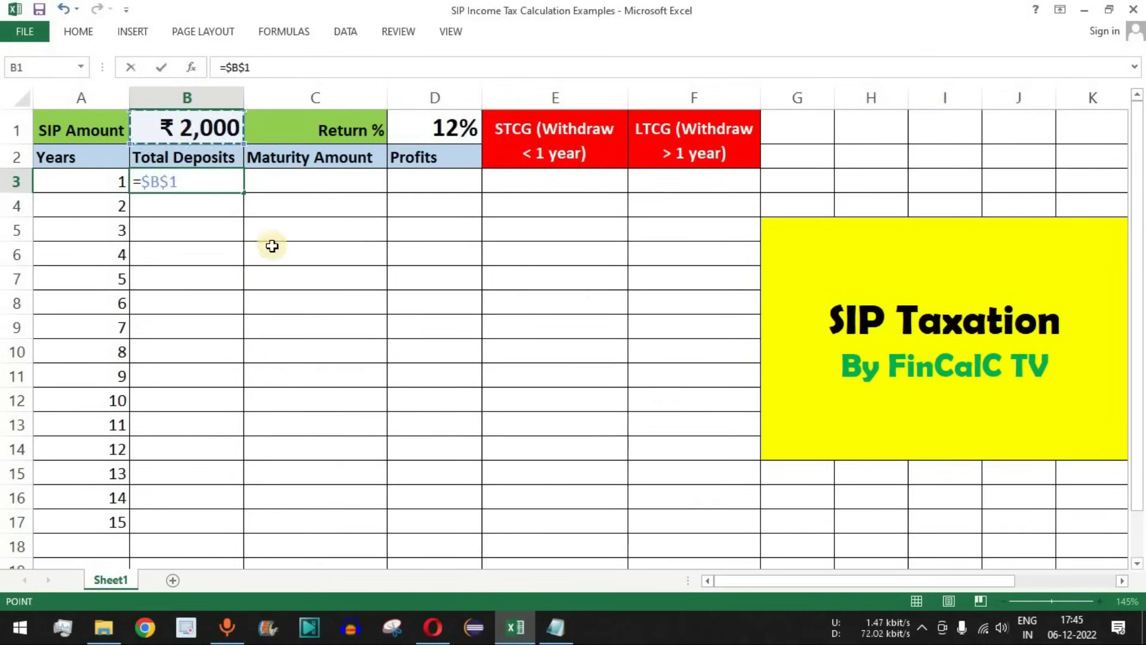
text(*)
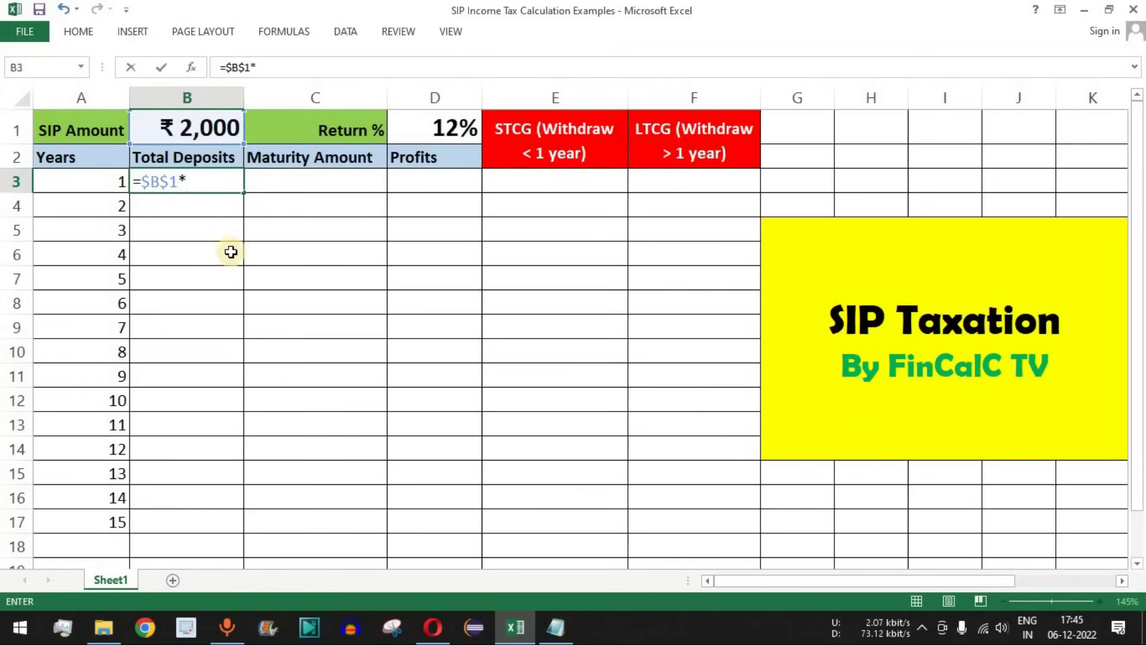
click(113, 181)
text(*)
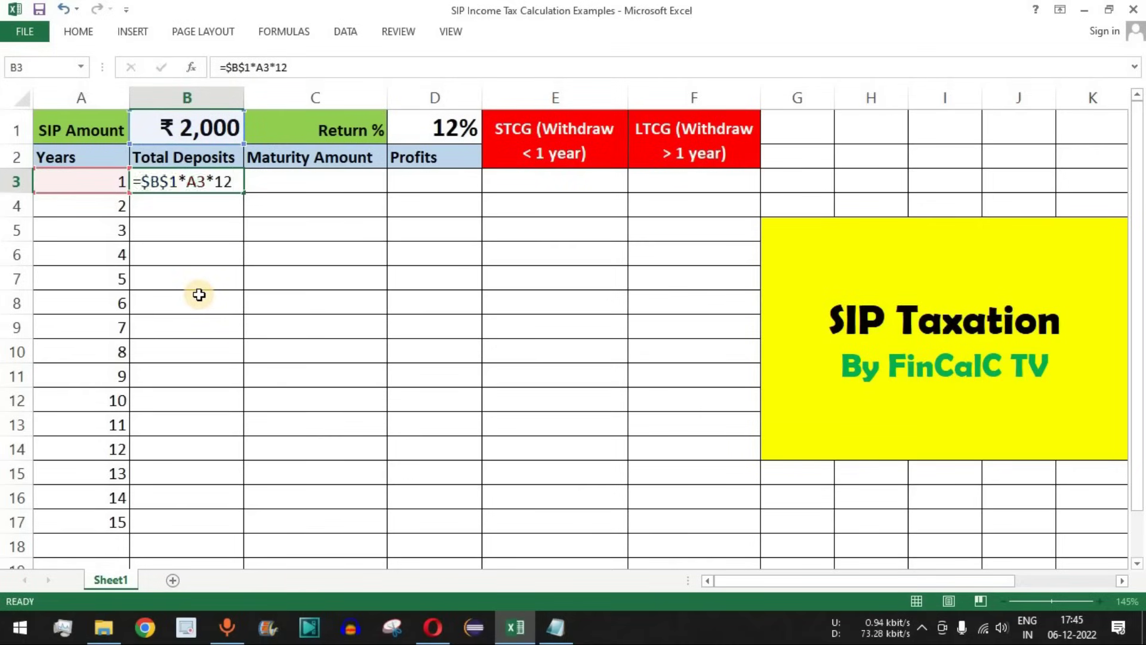
key(Return)
click(199, 184)
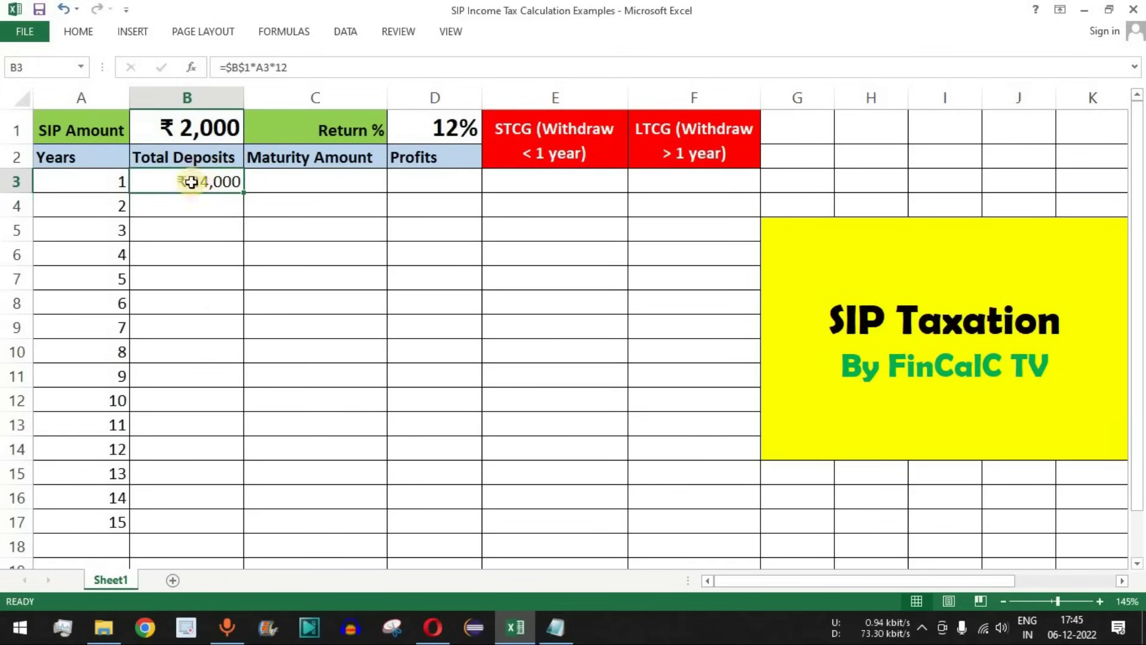
drag(242, 192, 230, 523)
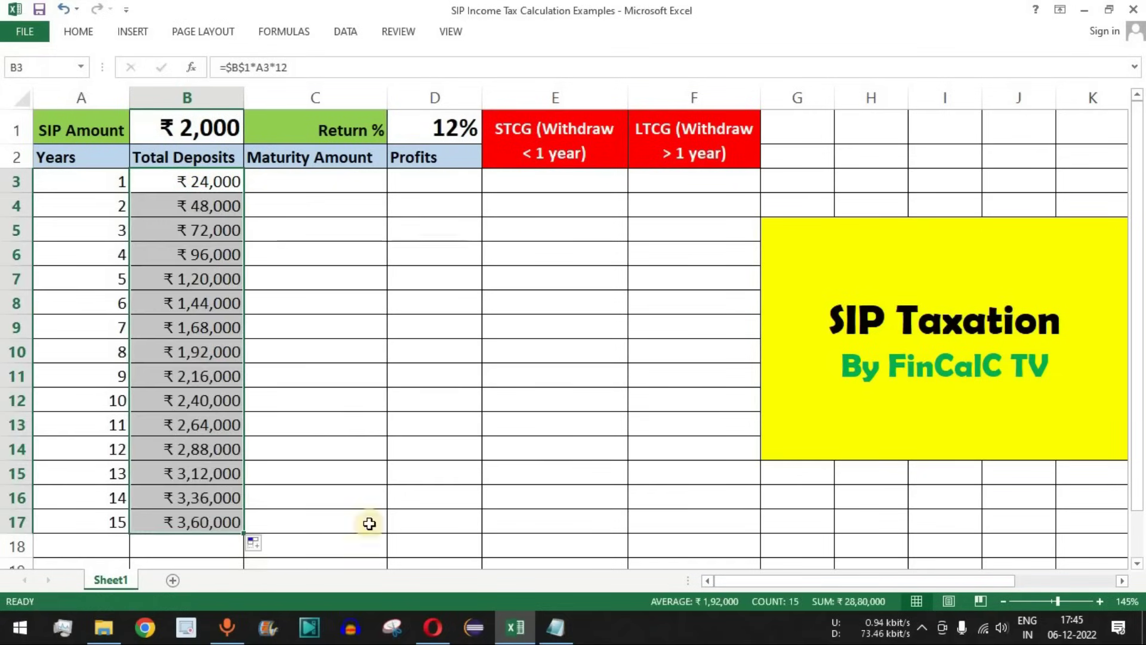
Review the Total Deposits values through year 15 alongside the Maturity Amount column
click(222, 215)
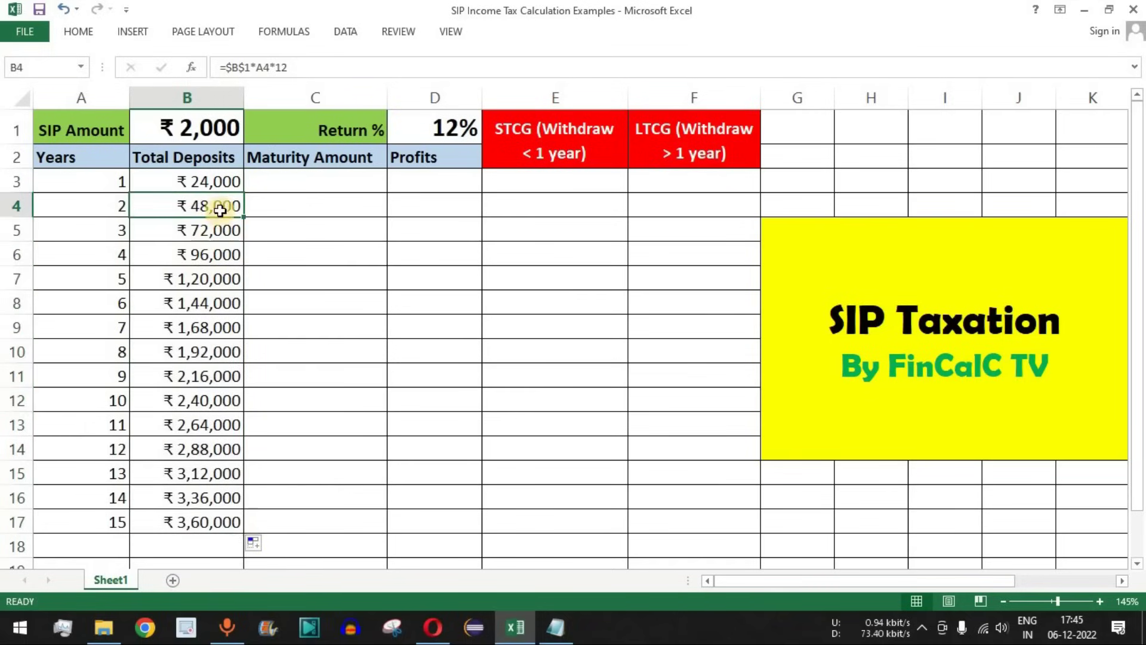
drag(220, 205, 191, 518)
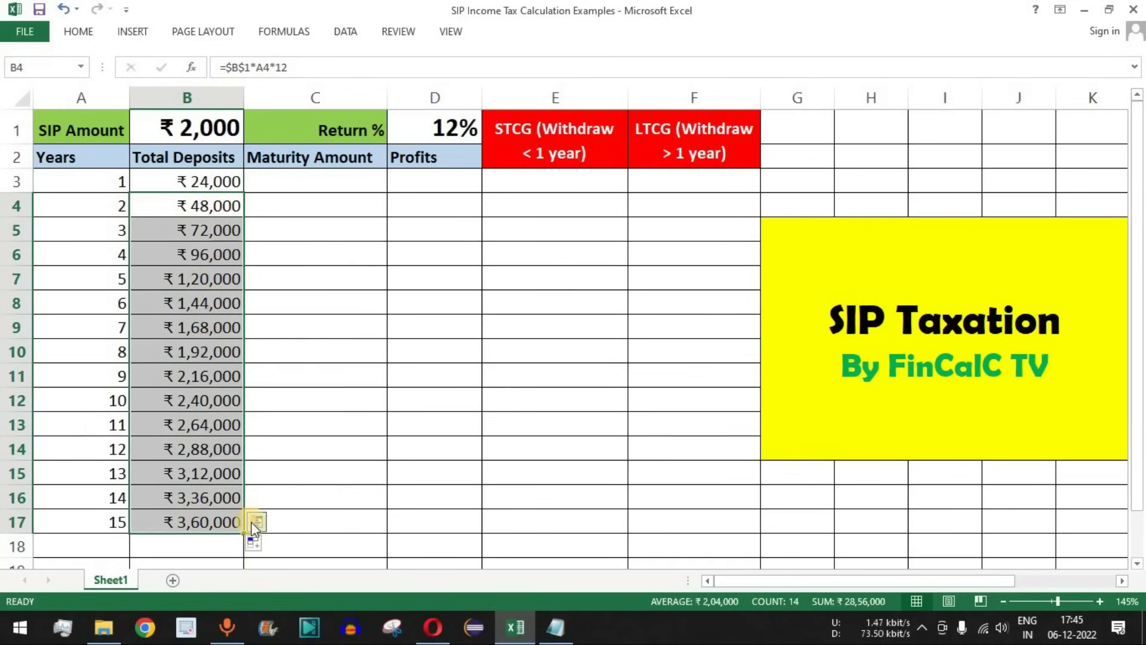
click(208, 523)
drag(97, 524, 190, 528)
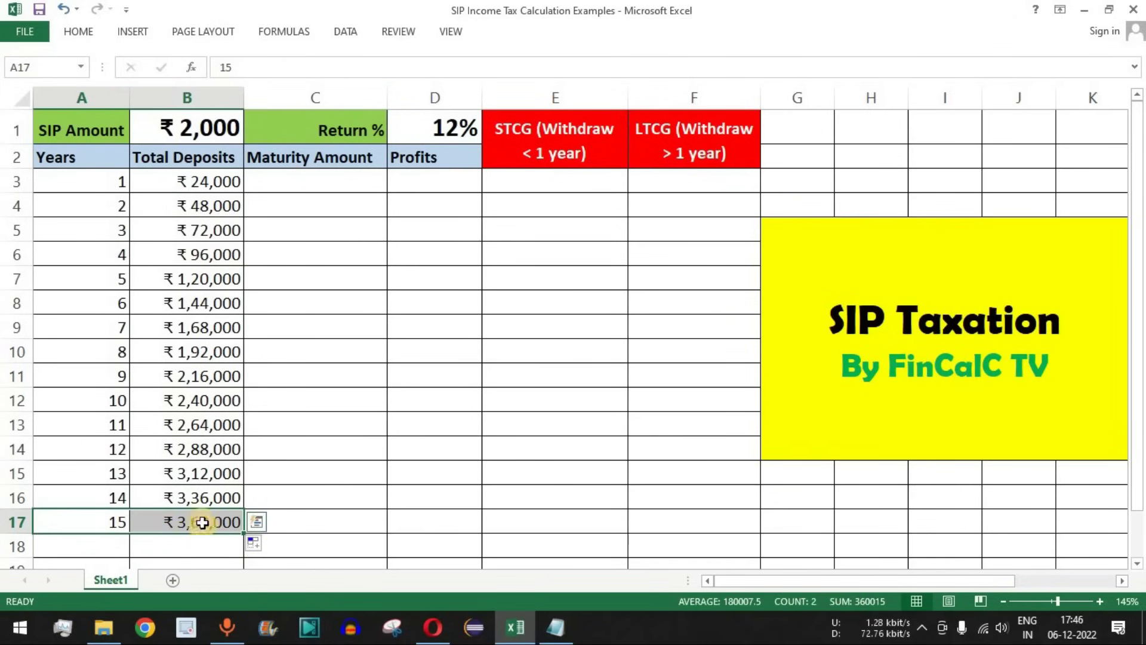
drag(317, 180, 314, 523)
drag(226, 189, 220, 507)
drag(333, 179, 318, 511)
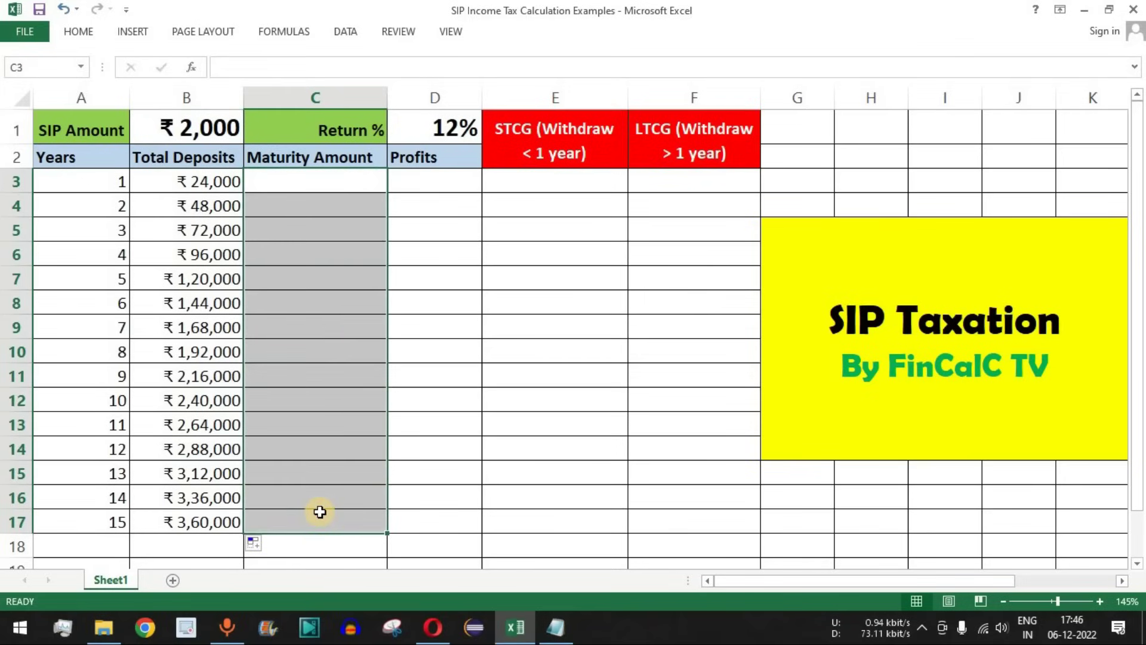
Switch to the Opera browser and search for "fincalc blog" in a new tab
click(434, 626)
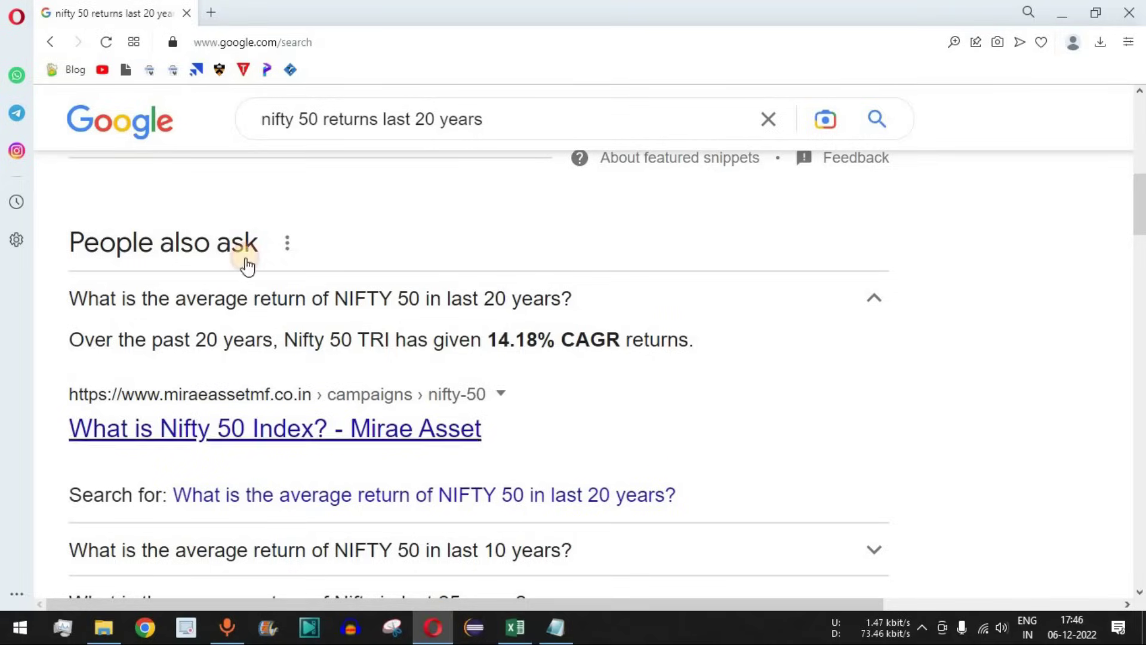
click(215, 13)
click(434, 143)
text(fincalc blog)
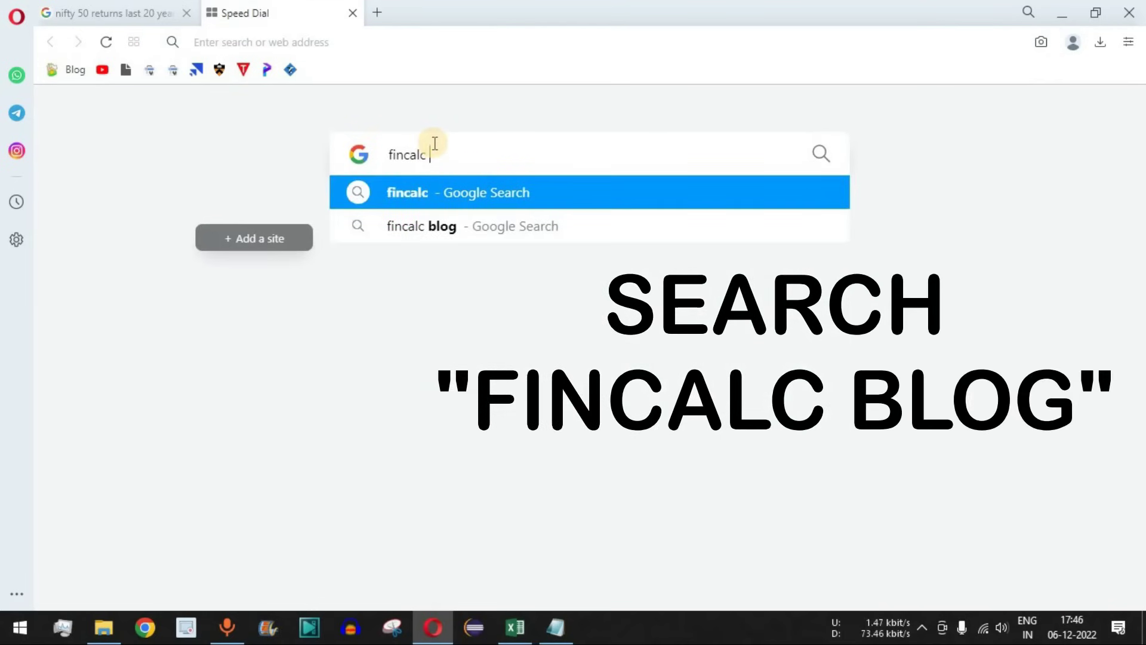
key(Return)
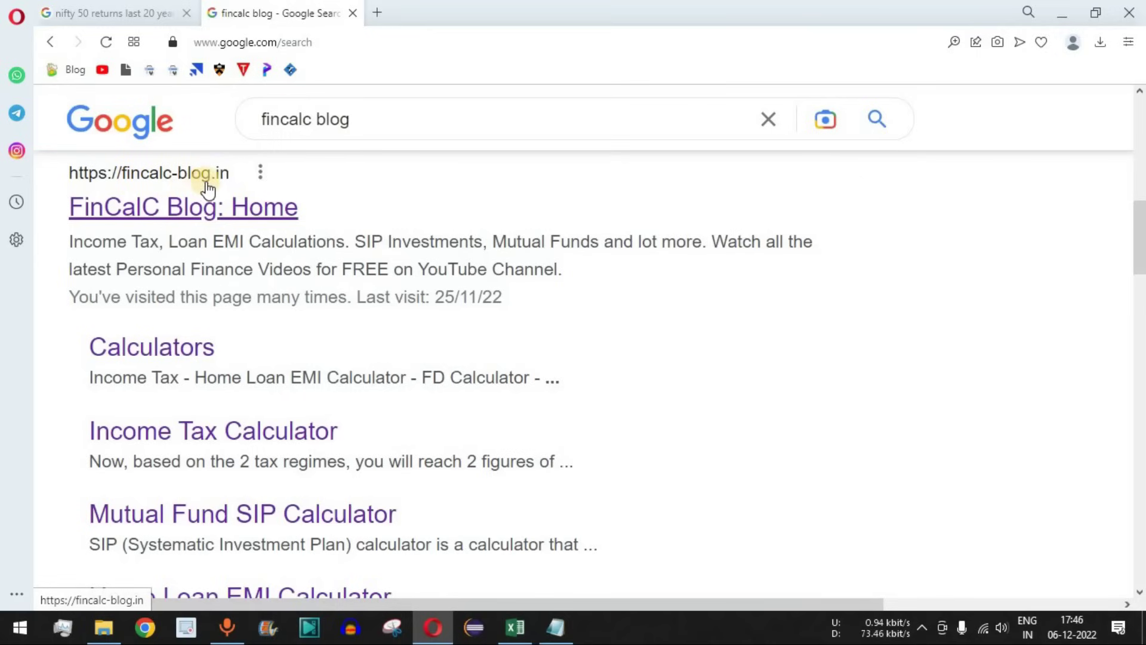
Open the FinCalC Blog home page from the results and browse the calculators on its Calculators page
click(161, 213)
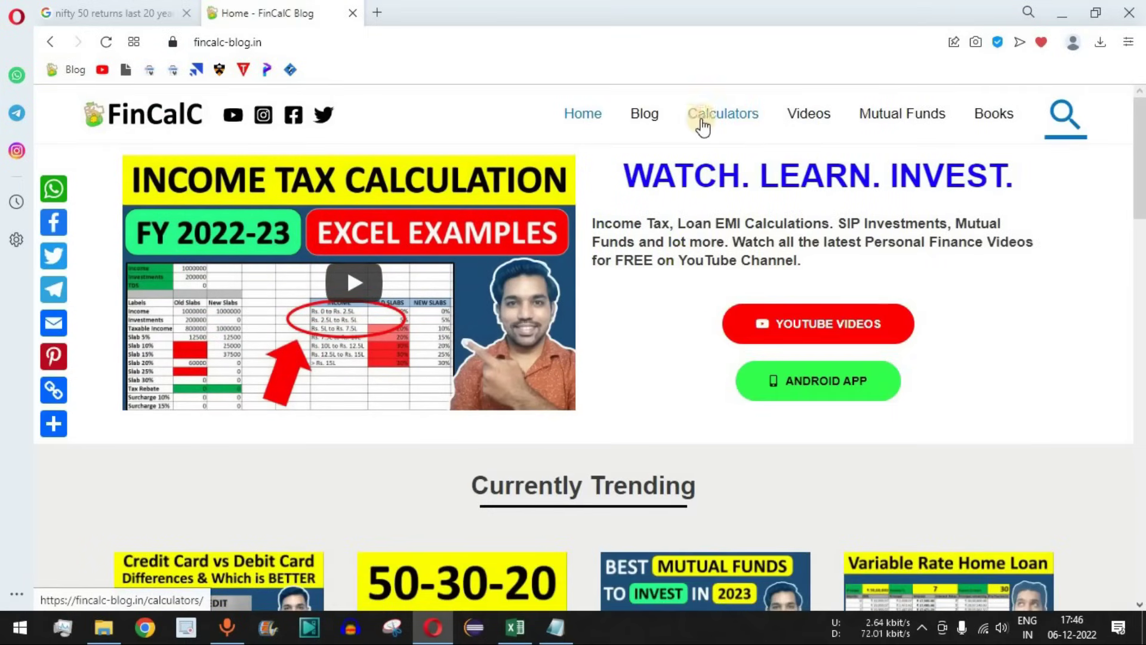
click(724, 115)
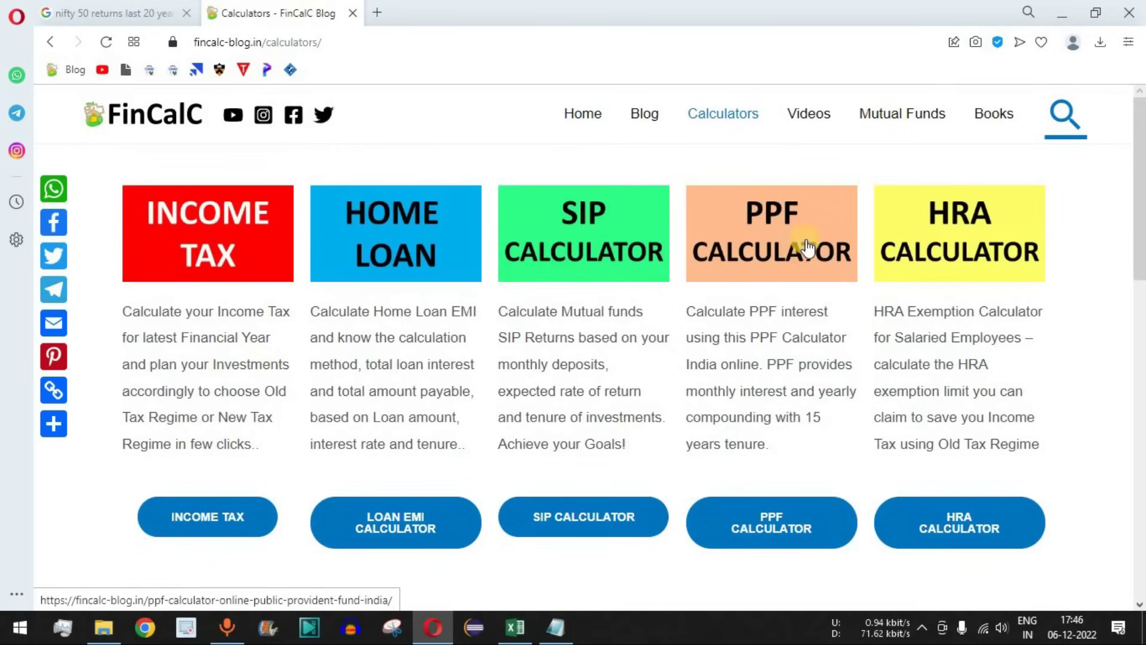
scroll(872, 324, down, 6)
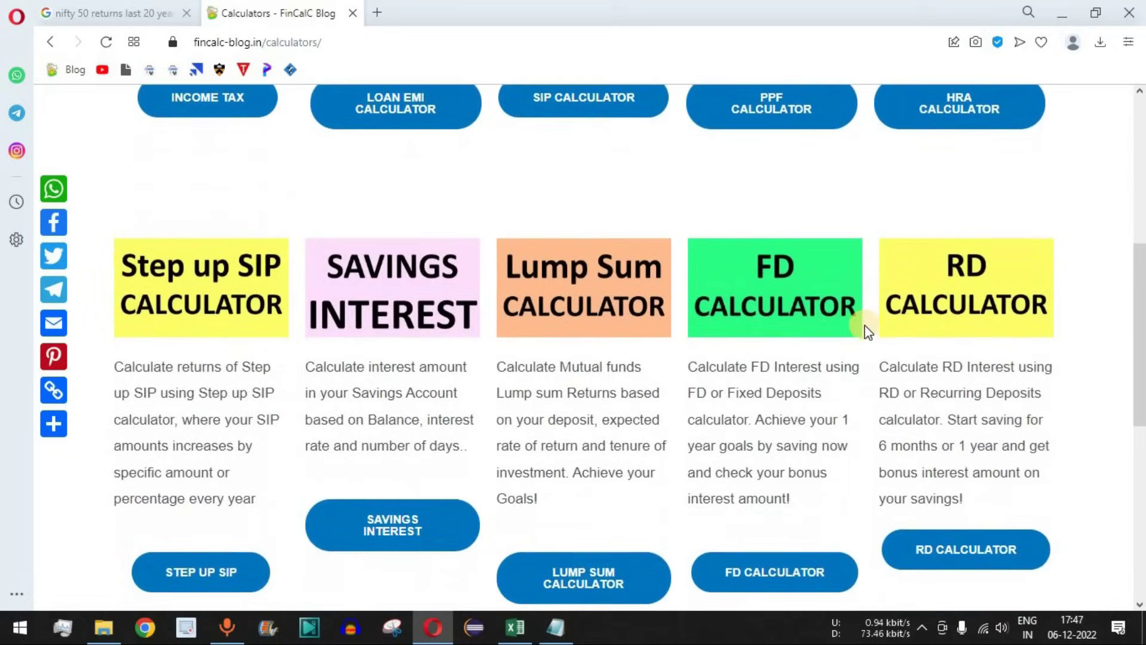
scroll(866, 327, down, 4)
scroll(866, 327, up, 3)
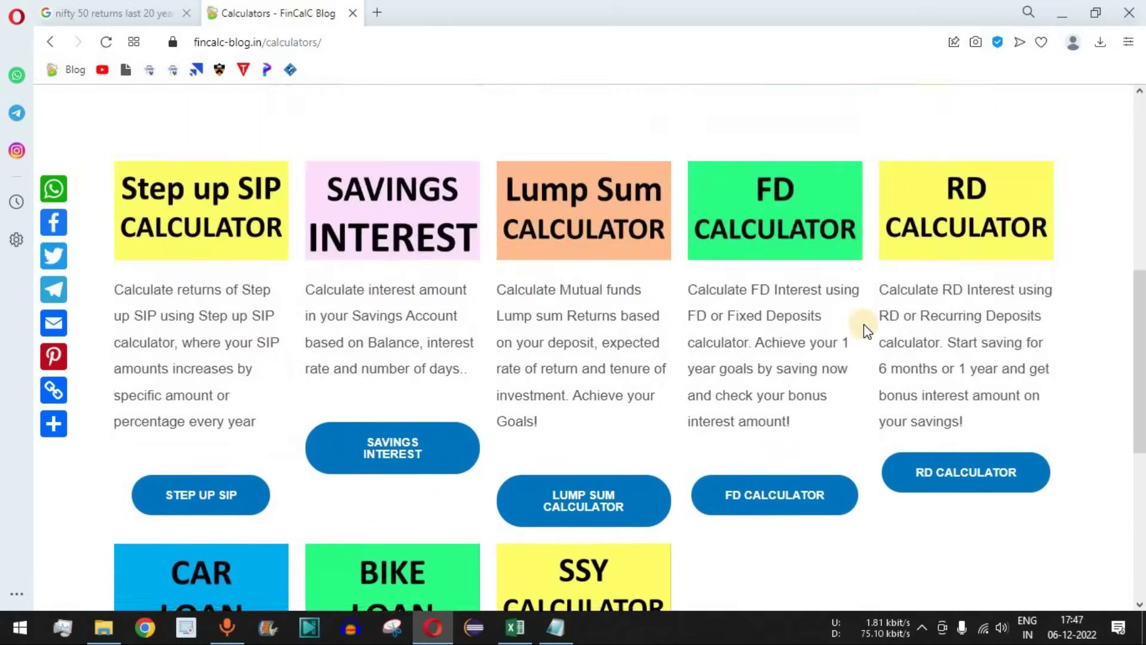
scroll(866, 330, up, 7)
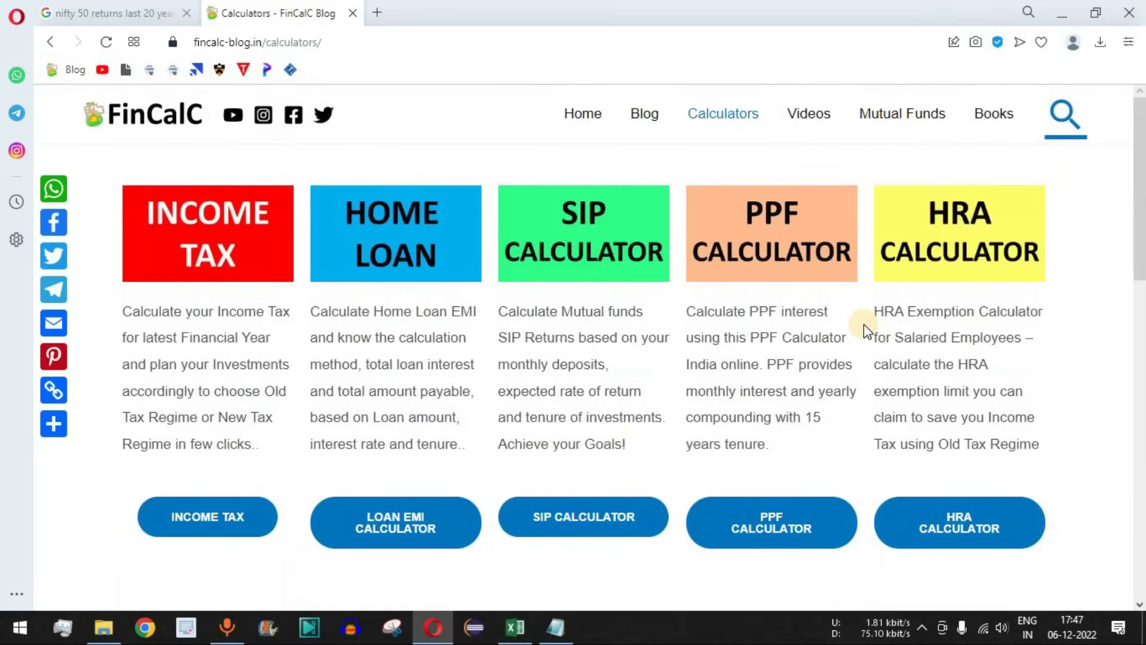
Open the SIP calculator from the Calculators page and bring its Mutual Fund SIP Calculator form into view
click(604, 238)
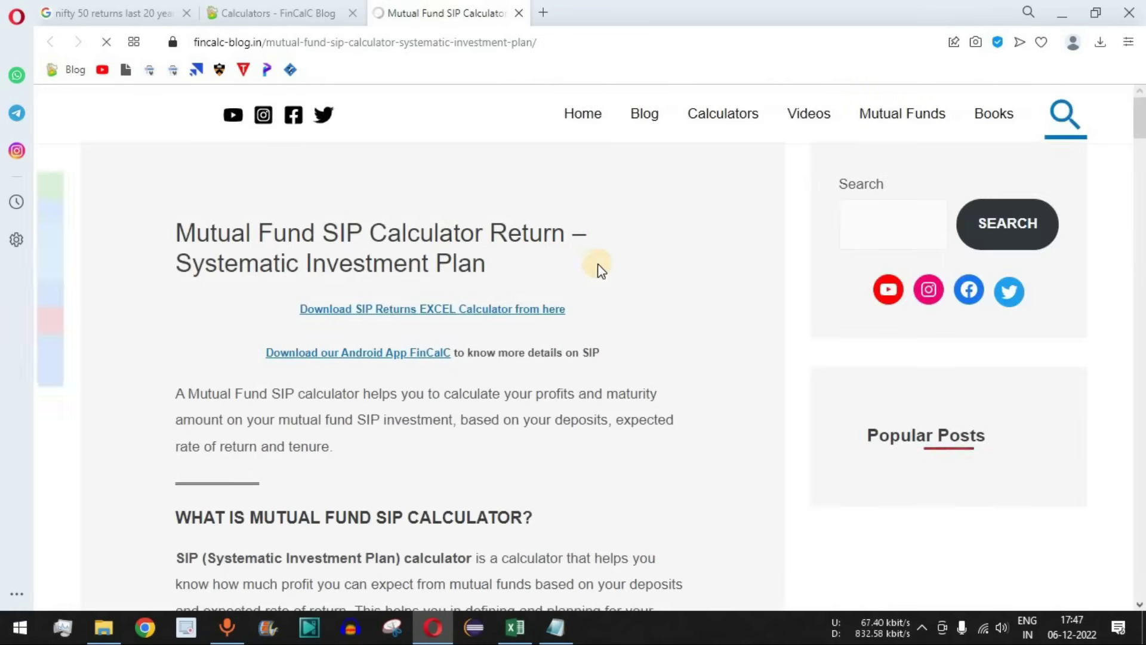
drag(176, 233, 489, 232)
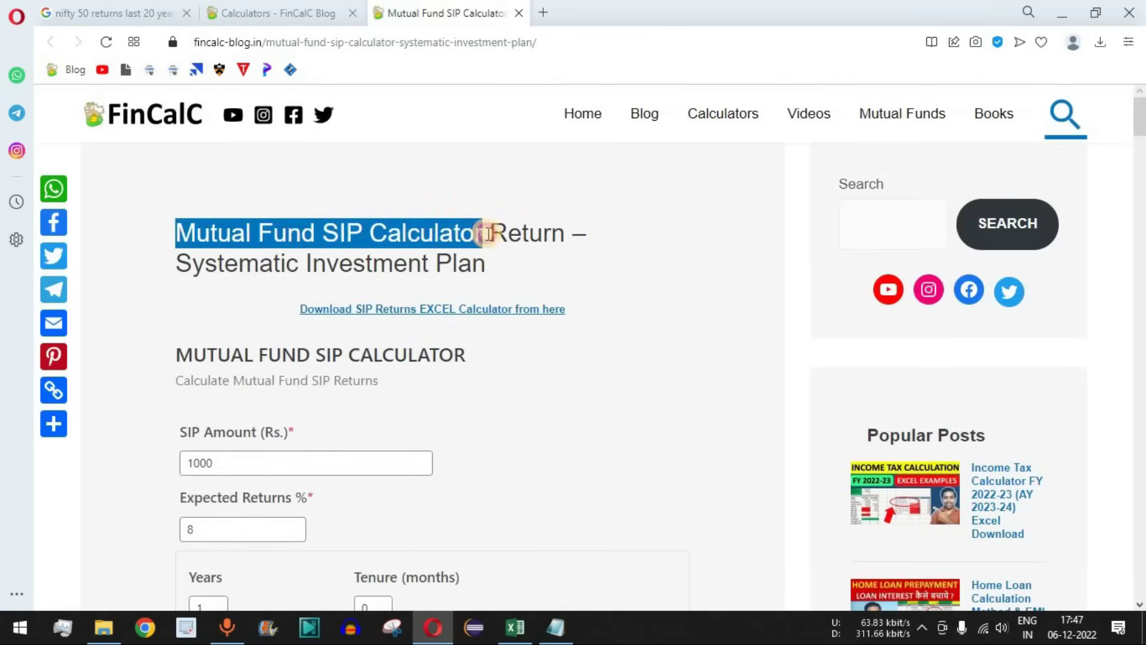
click(572, 339)
scroll(708, 335, down, 5)
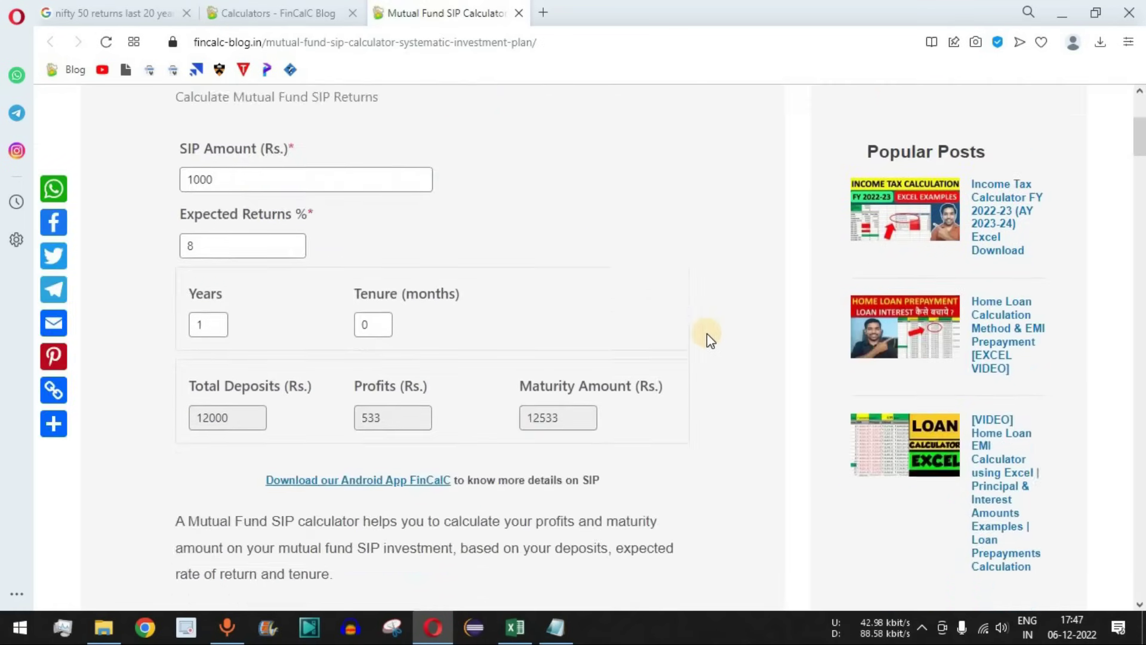
In the SIP calculator, set the SIP Amount to 2000 and the Expected Returns to 12%
click(191, 277)
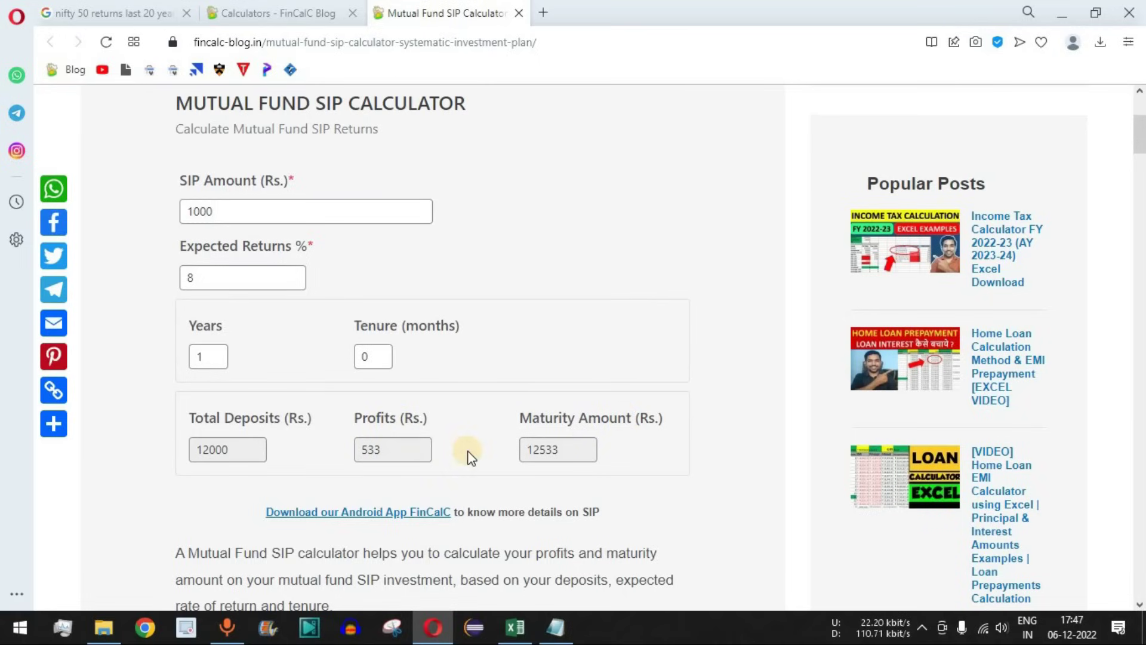
double_click(227, 209)
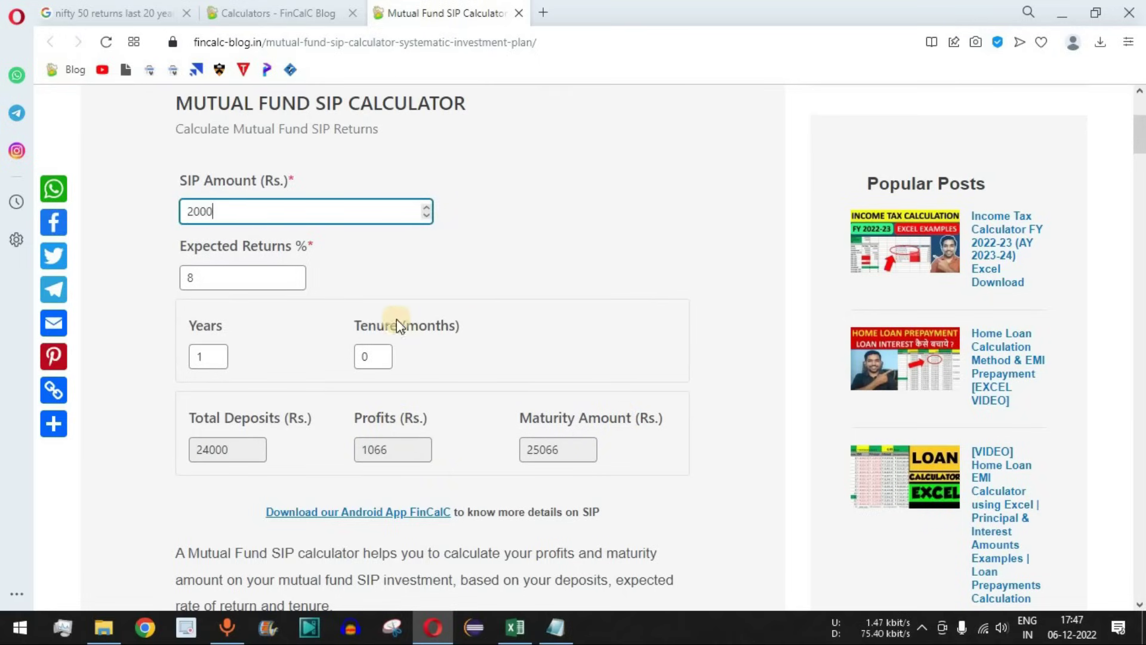
double_click(197, 278)
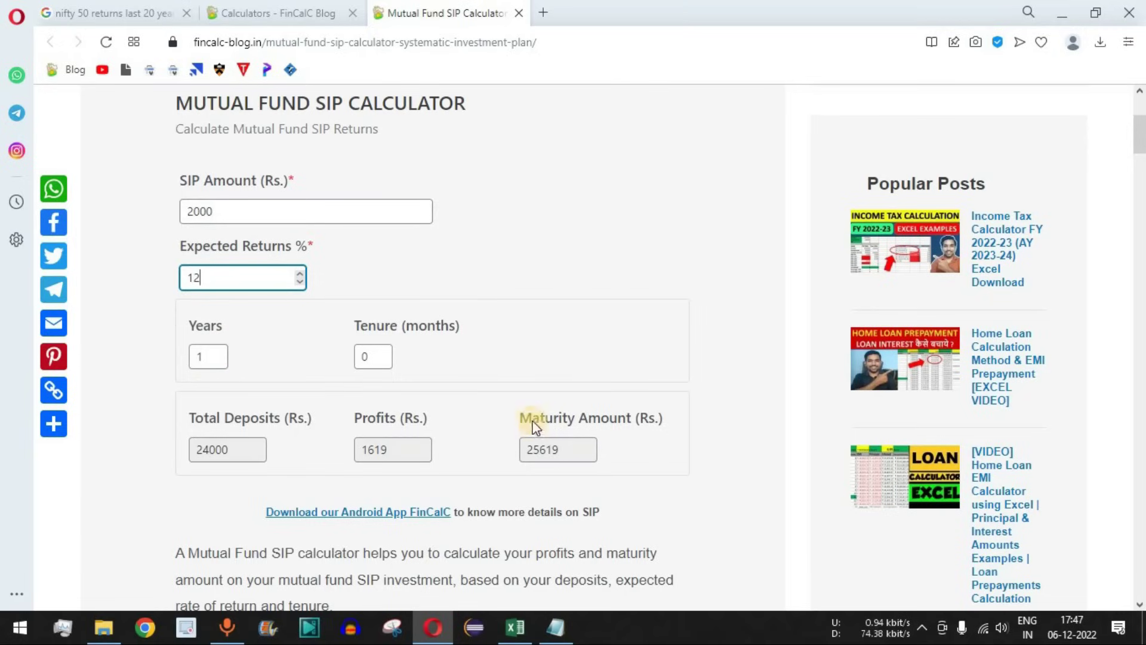
Copy the calculator's one-year Maturity Amount and paste it into C3 of the Excel sheet
double_click(564, 449)
key(ctrl+c)
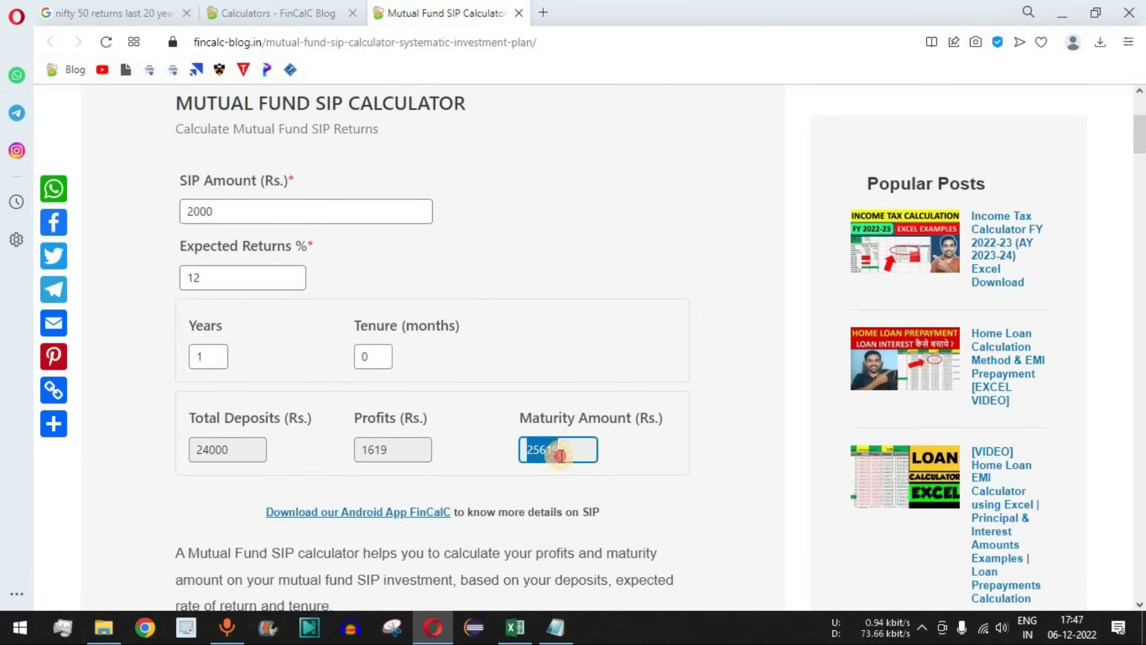
key(alt+Tab)
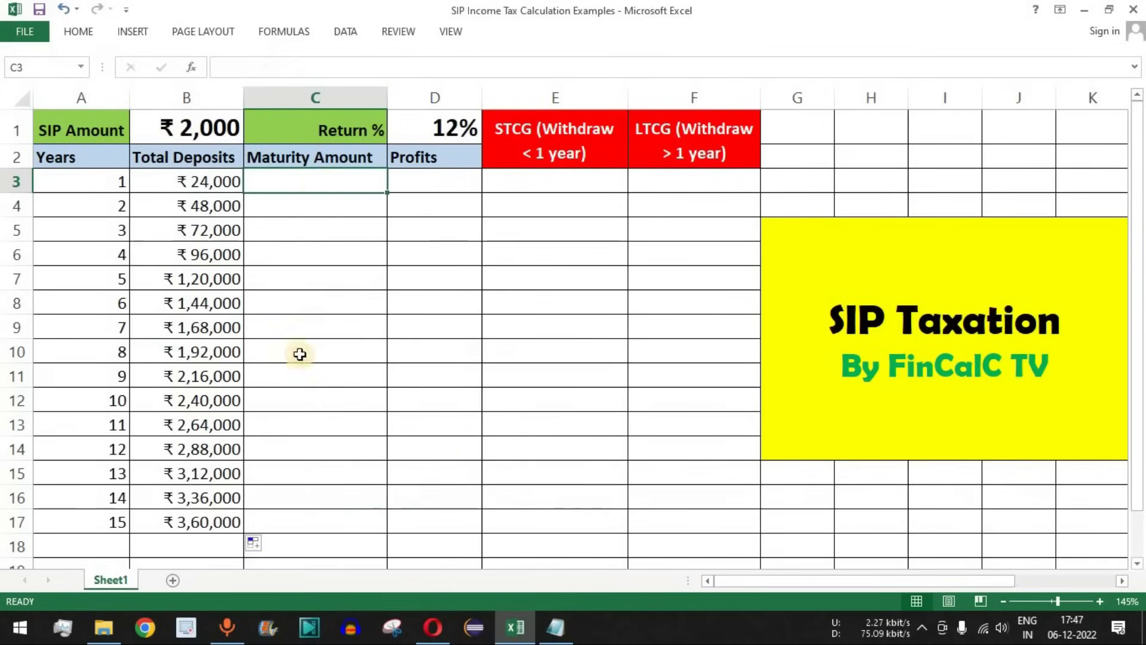
click(325, 182)
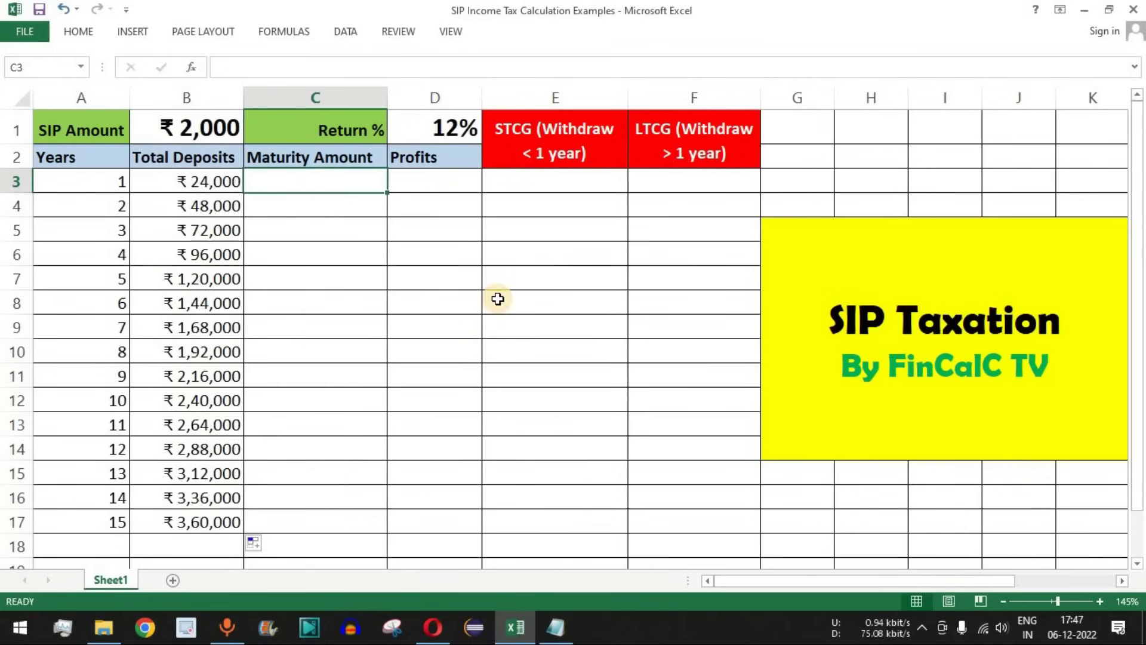
key(ctrl+v)
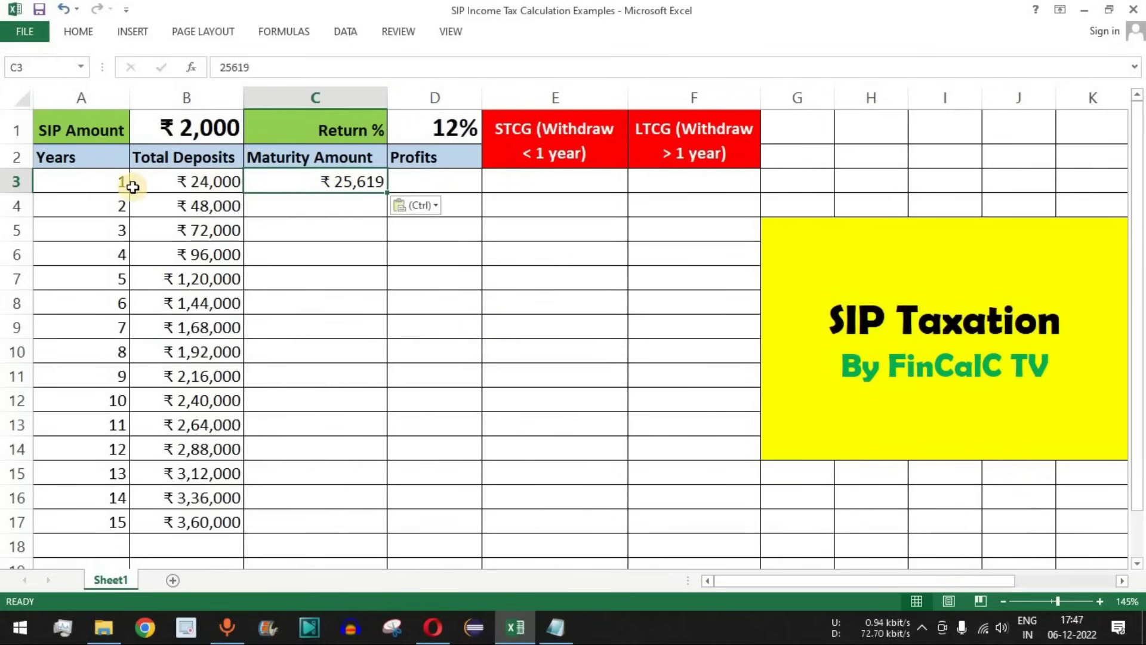
click(221, 180)
click(328, 184)
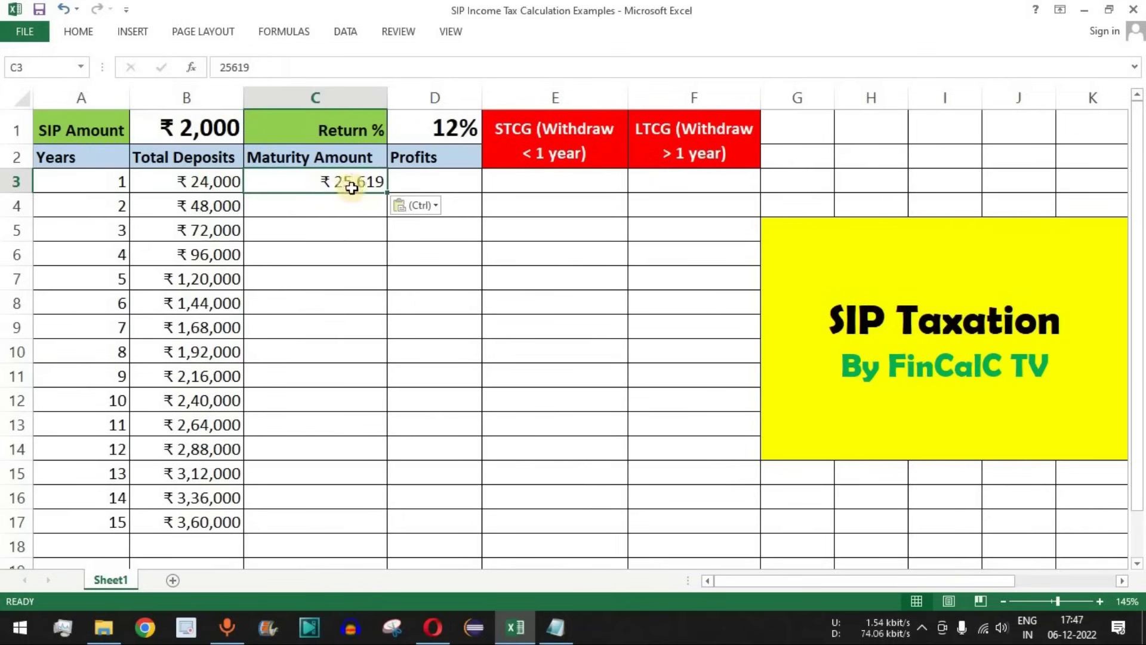
Enter =C3-B3 in D3 to calculate the year 1 profit
click(438, 183)
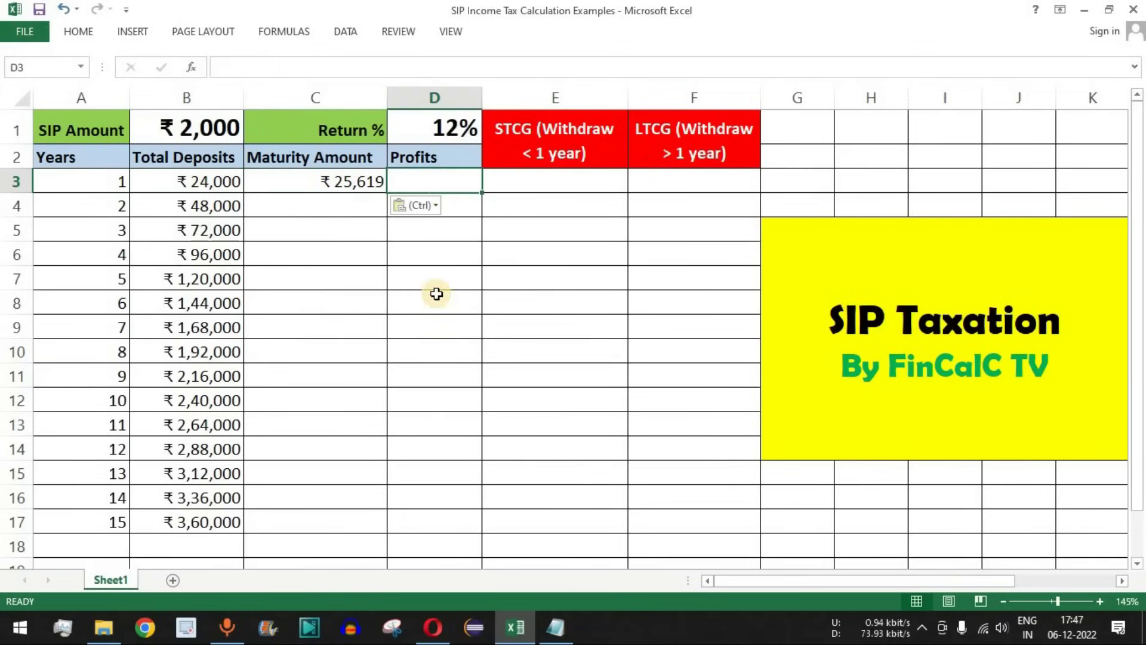
text(=)
click(361, 185)
text(-)
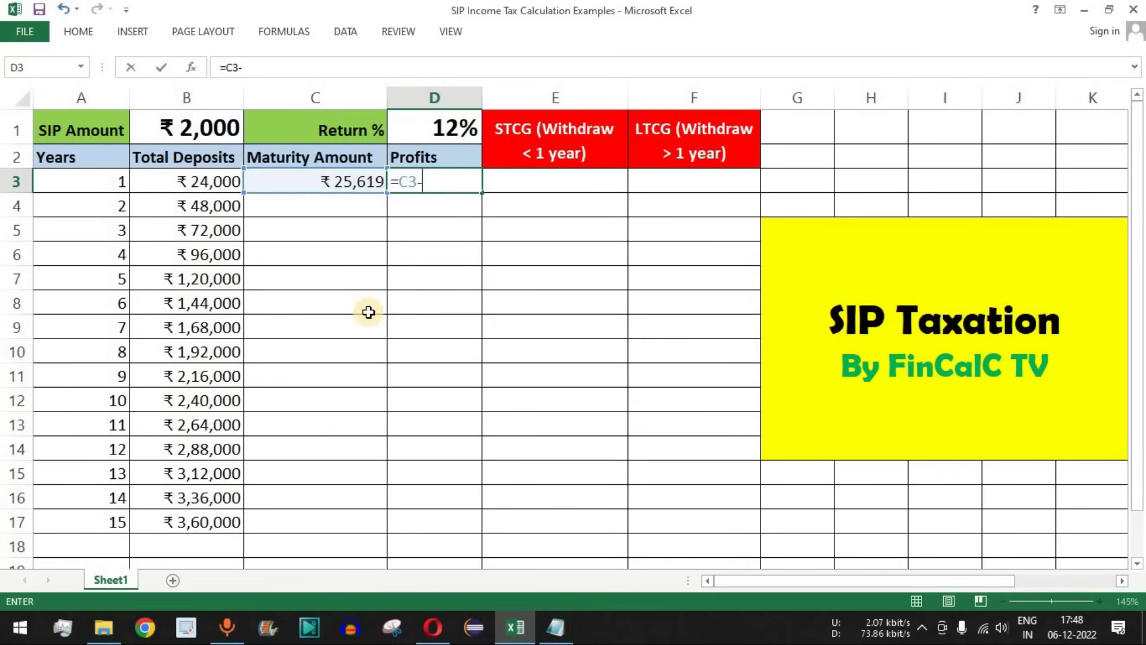
click(213, 183)
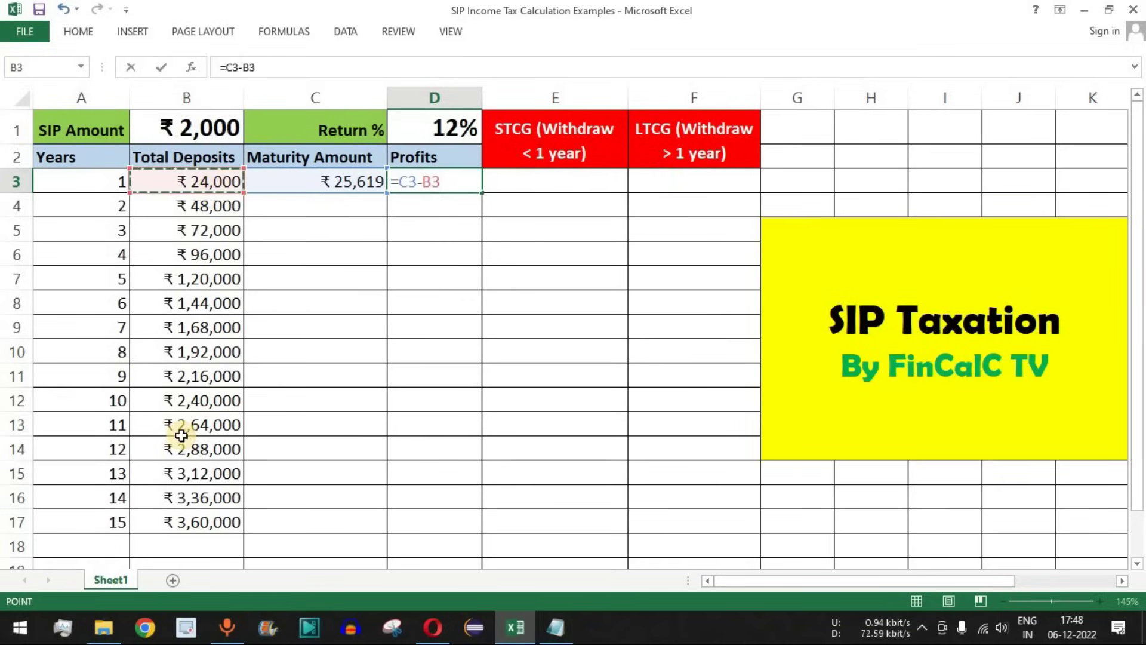
key(Return)
click(454, 185)
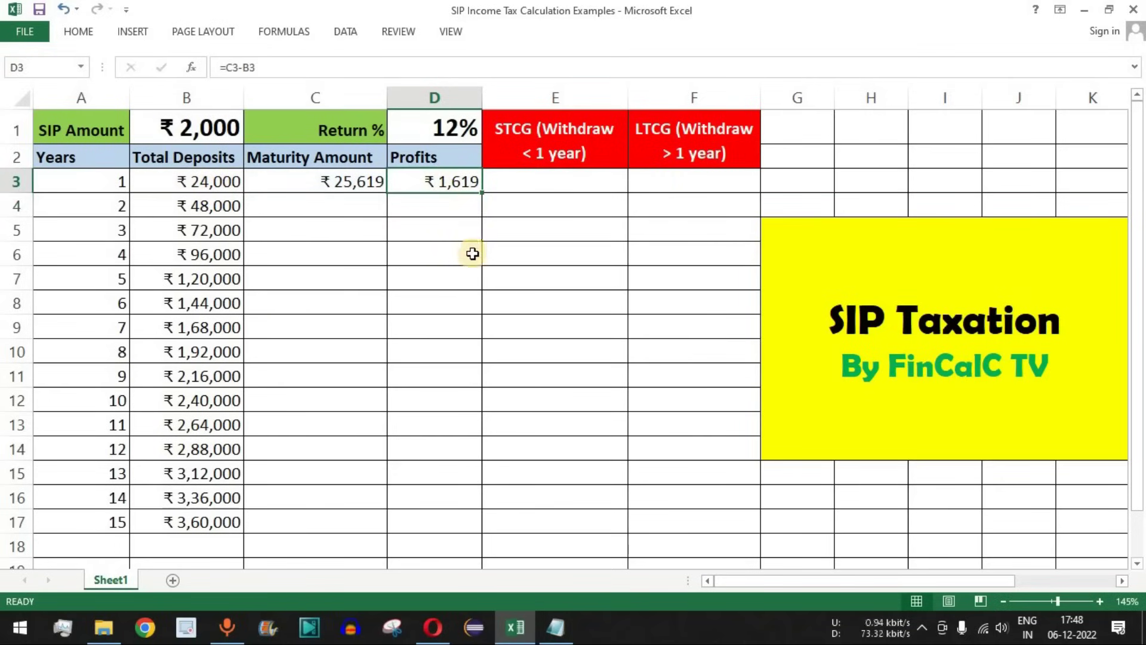
Switch to the Opera browser to compare the calculator's Profits value with D3, and return to Excel
key(alt+Tab)
double_click(385, 455)
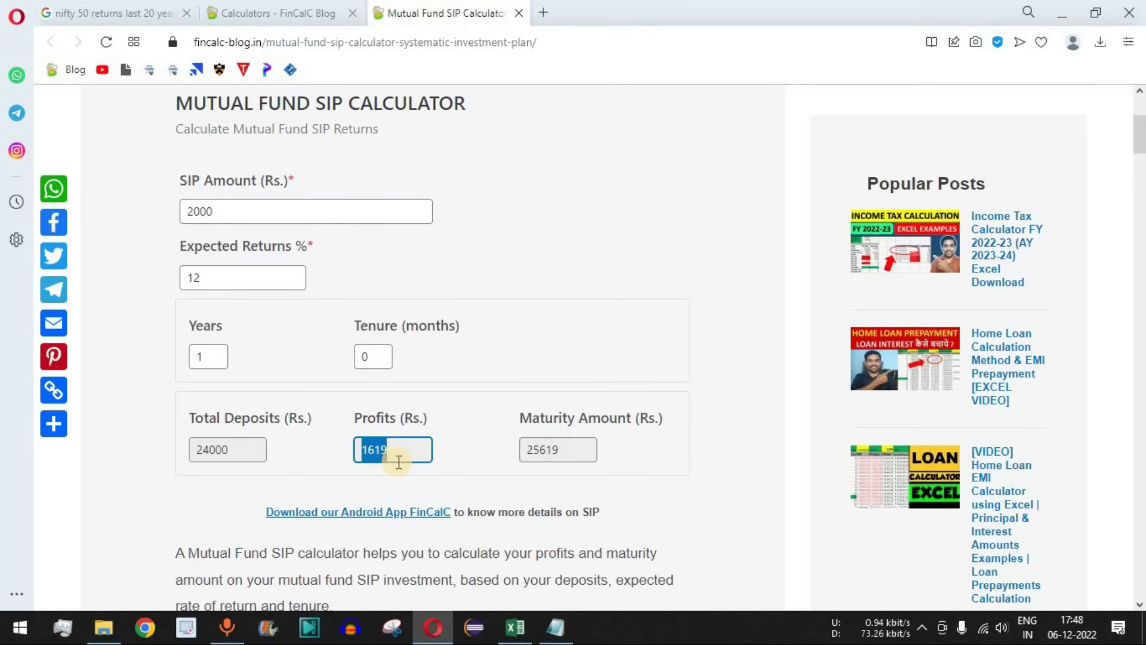
key(alt+Tab)
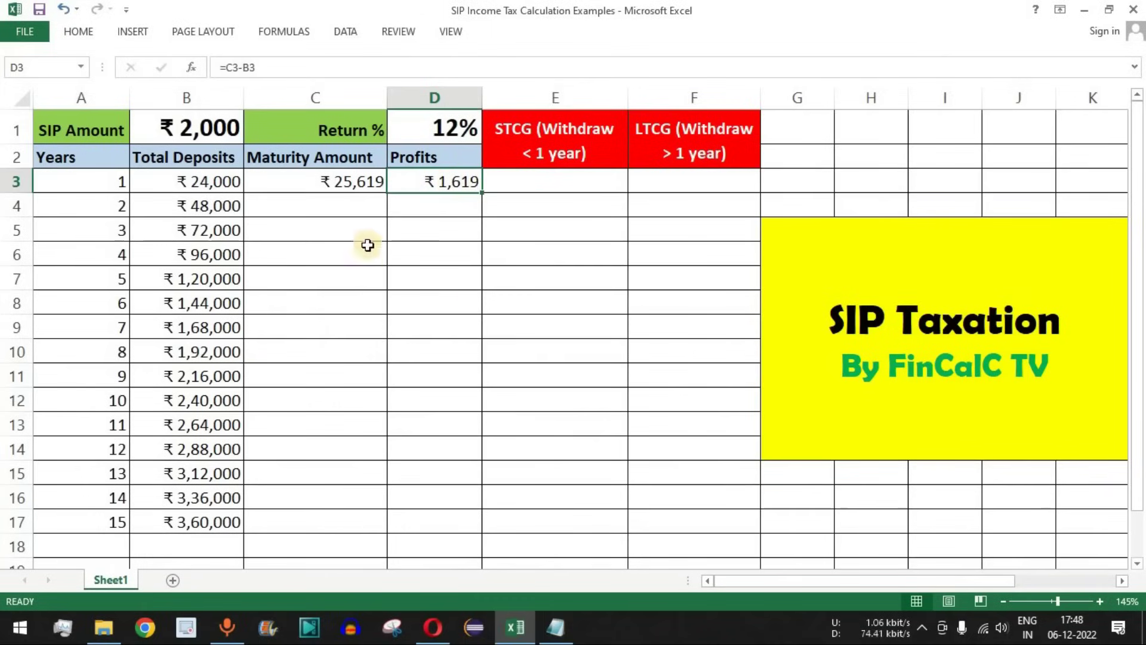
Go back to the SIP calculator in Opera, set Years to 2 and check its Total Deposits
click(355, 206)
click(111, 210)
click(312, 206)
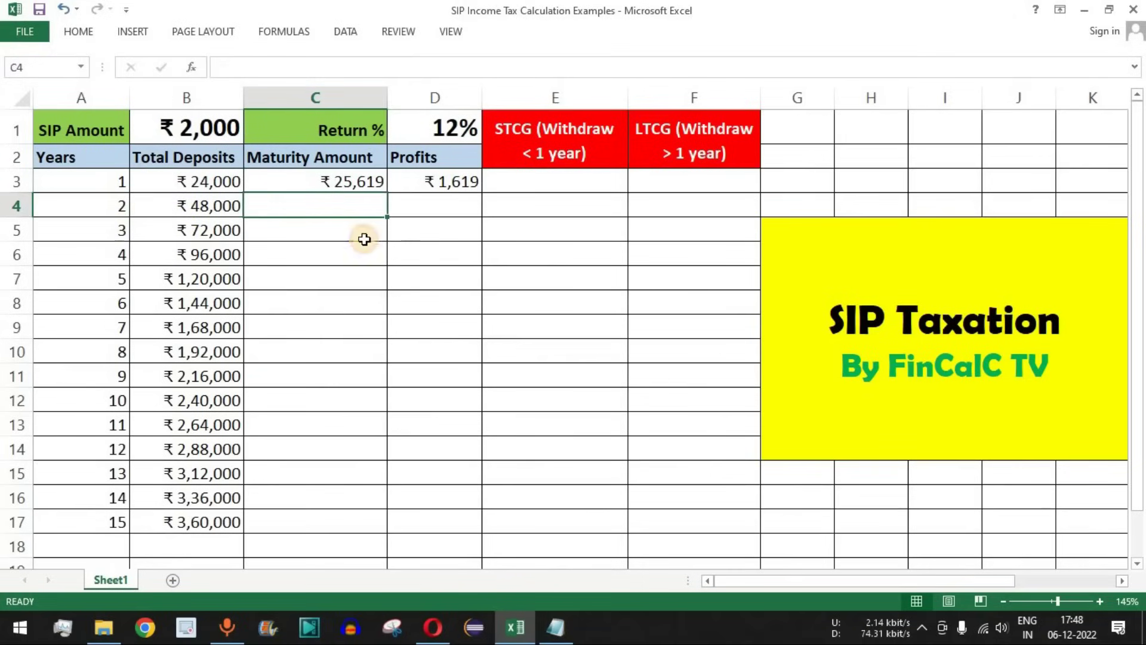
key(alt+Tab)
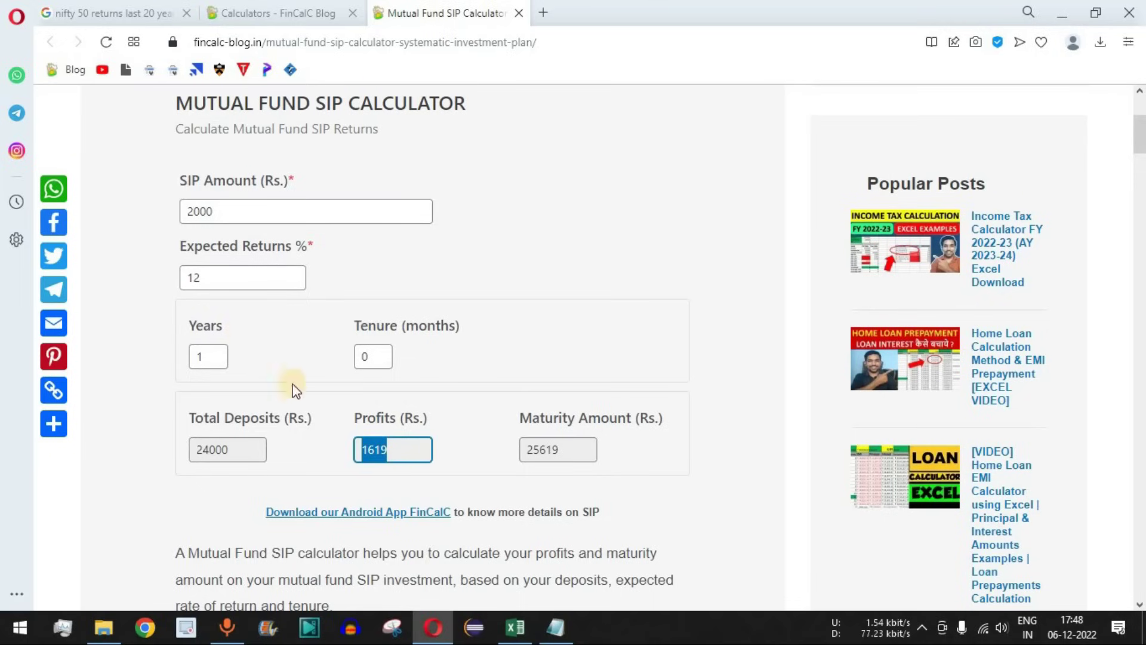
click(220, 352)
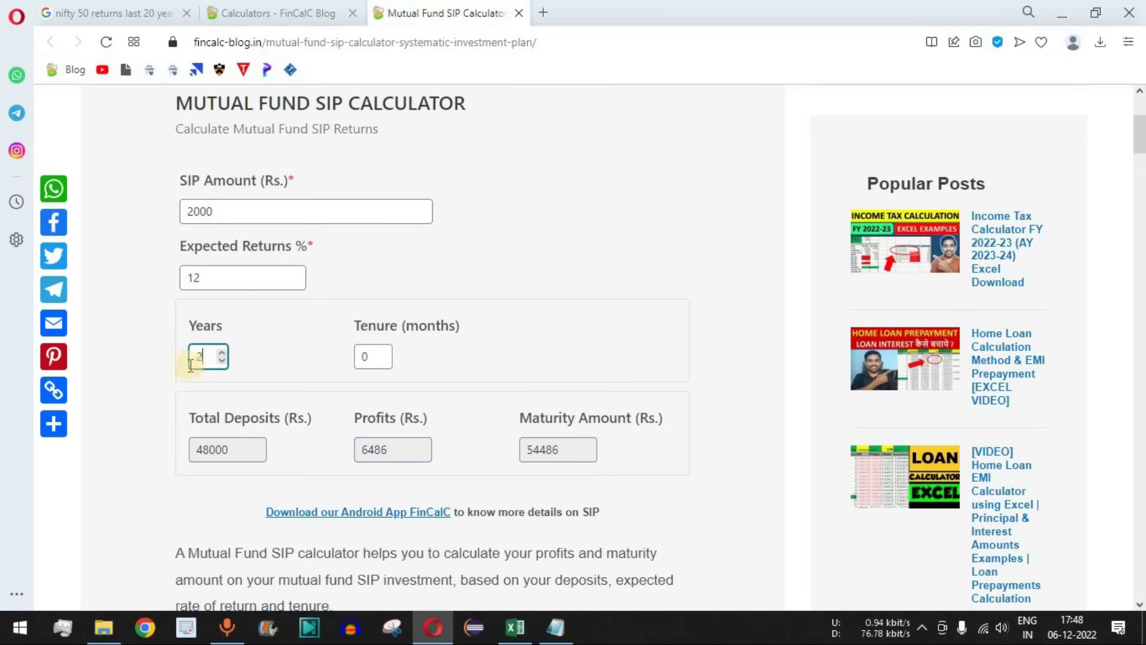
drag(239, 451, 191, 530)
Copy the calculator's two-year Maturity Amount and paste it into C4 of the Excel sheet
click(554, 452)
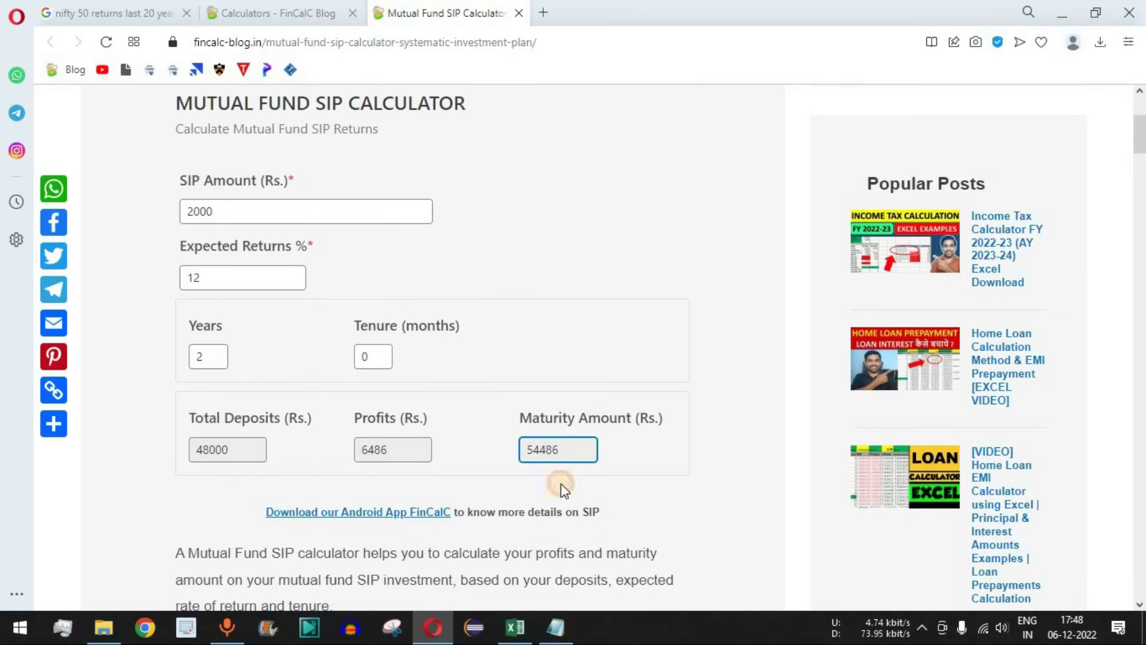
double_click(567, 448)
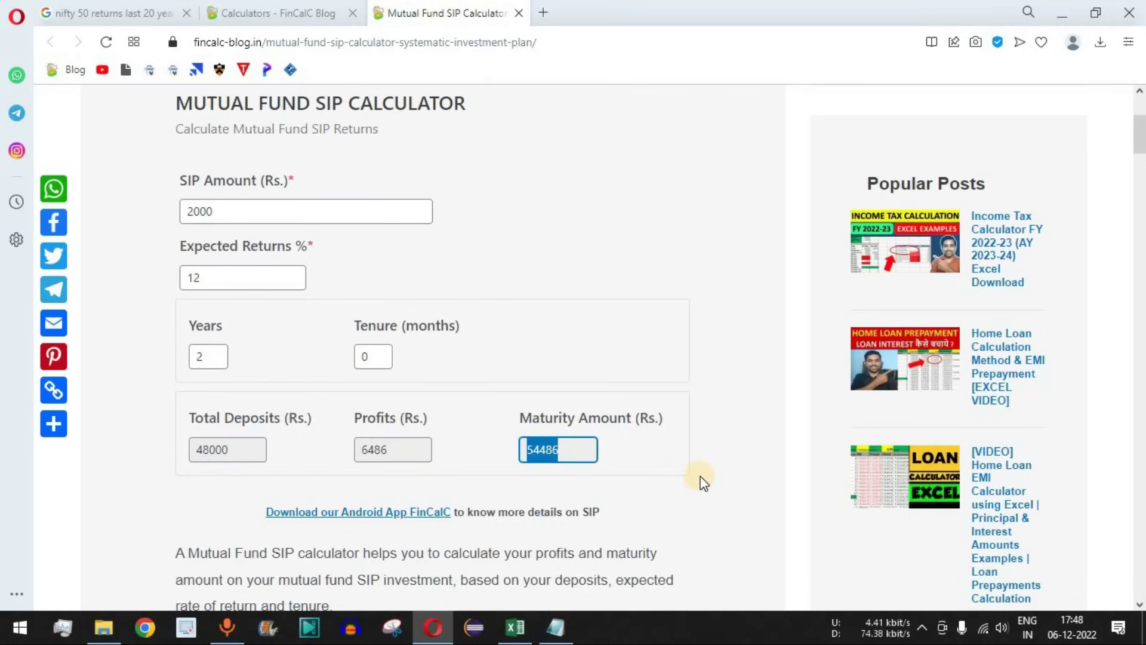
key(ctrl+c)
key(alt+Tab)
click(345, 197)
key(ctrl+v)
Fill the Profits formula from D3 down to D4
click(465, 182)
drag(481, 192, 478, 210)
click(445, 208)
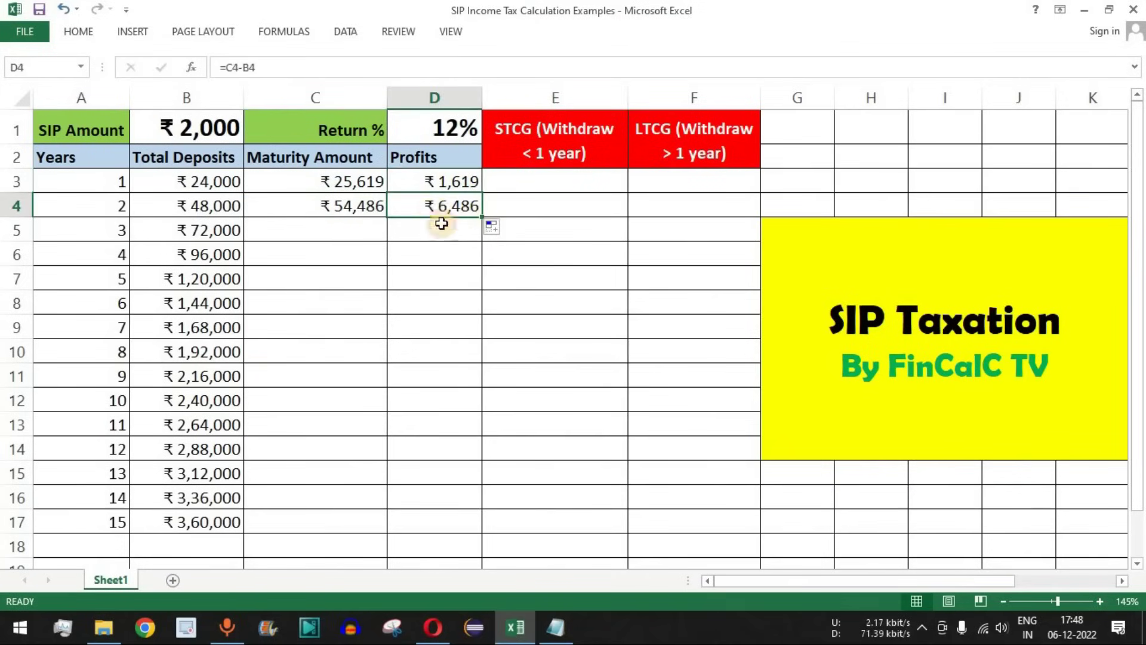
Switch to the Opera browser and check the calculator's two-year Profits value against D4
key(alt+Tab)
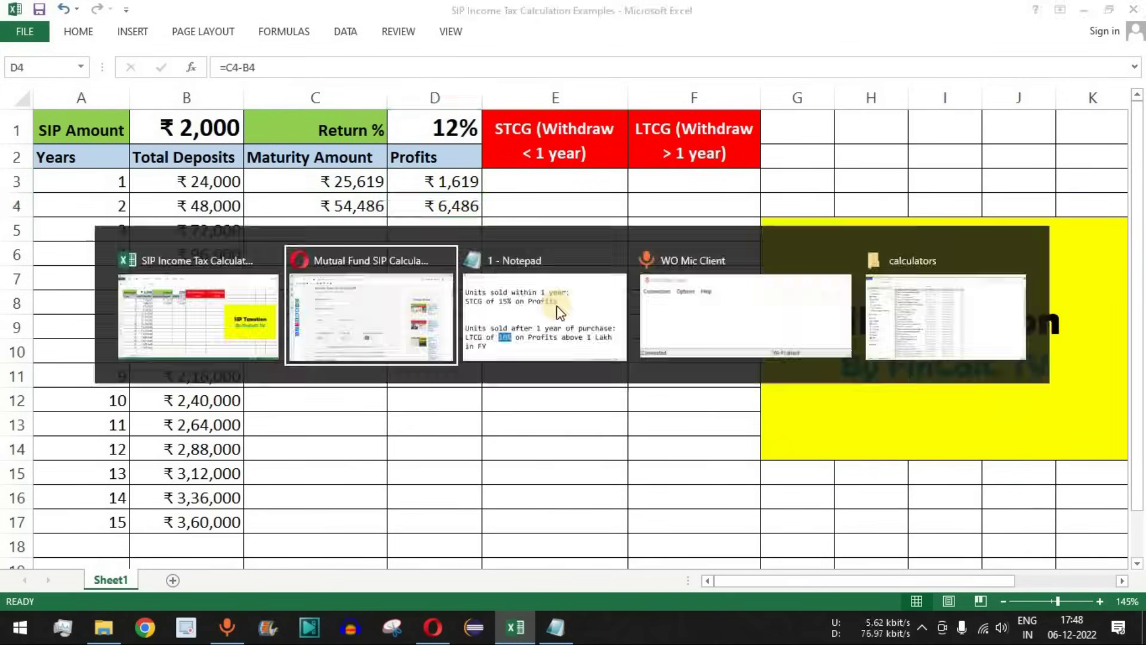
drag(397, 451, 360, 449)
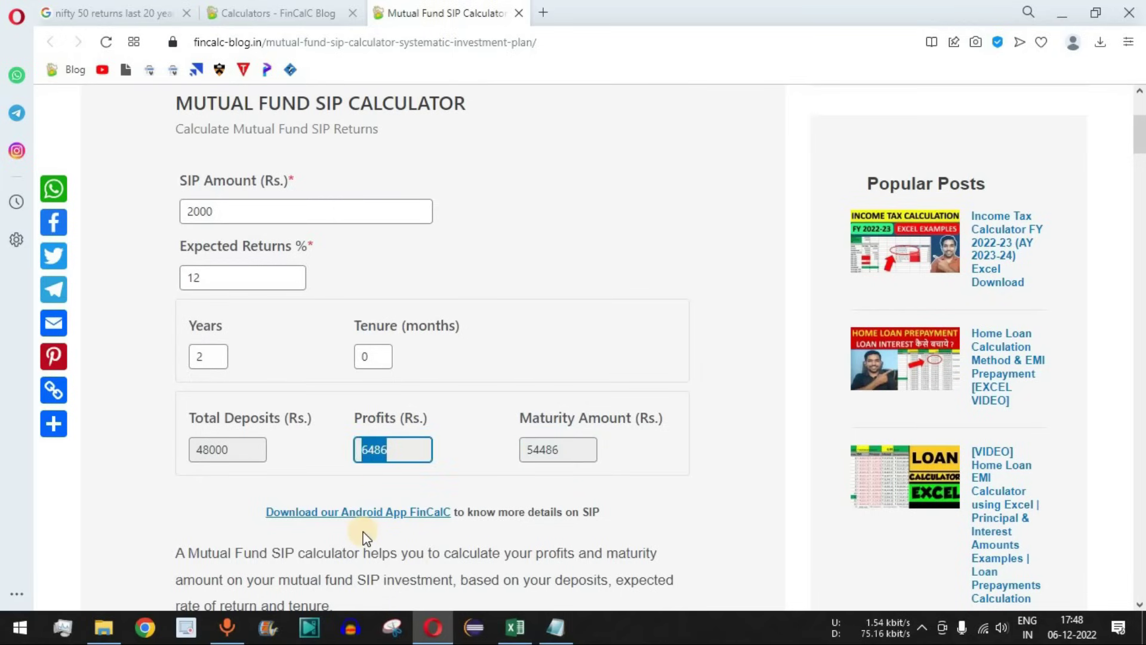
click(607, 374)
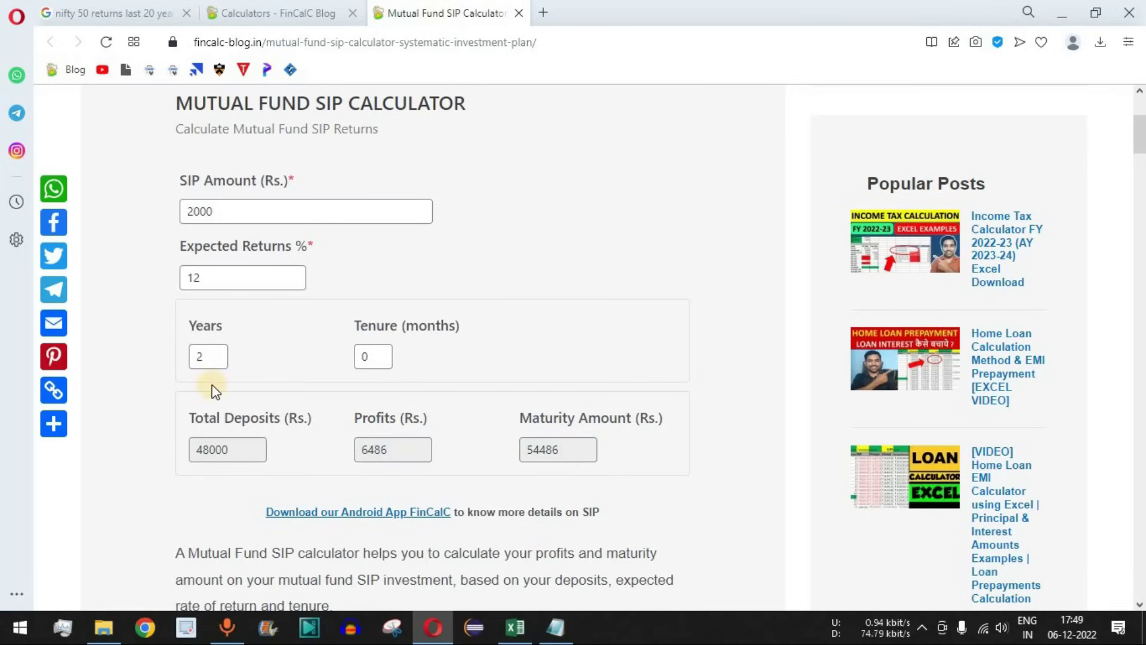
Set the calculator's Years to 3 and copy the resulting Maturity Amount into C5 of the Excel sheet
click(222, 353)
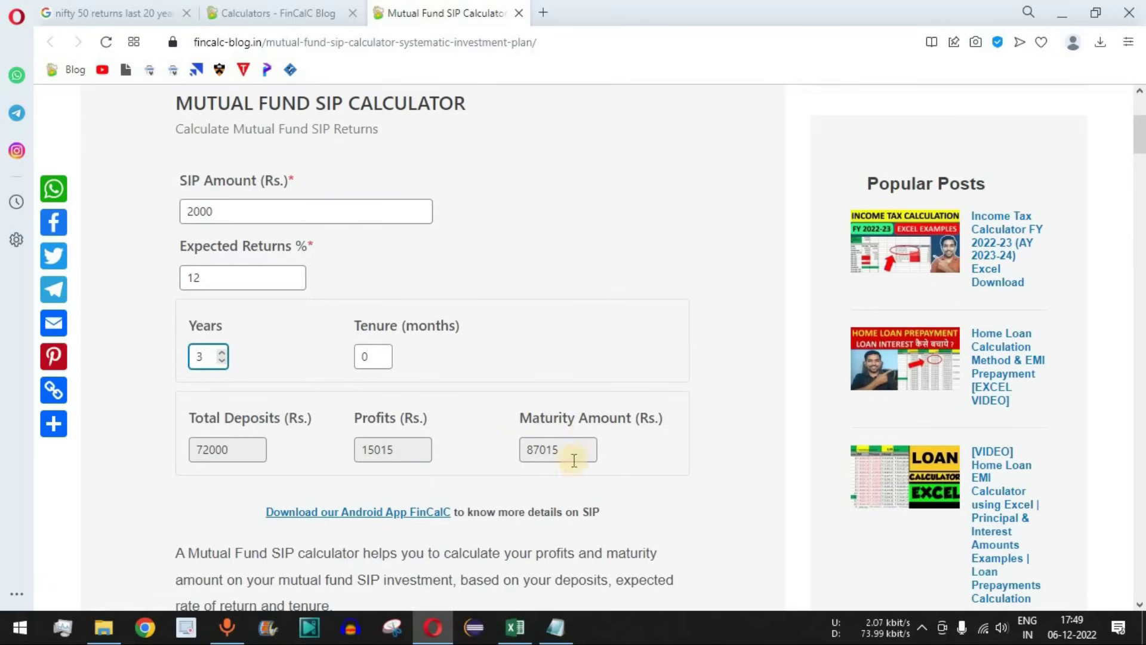
drag(557, 451, 517, 453)
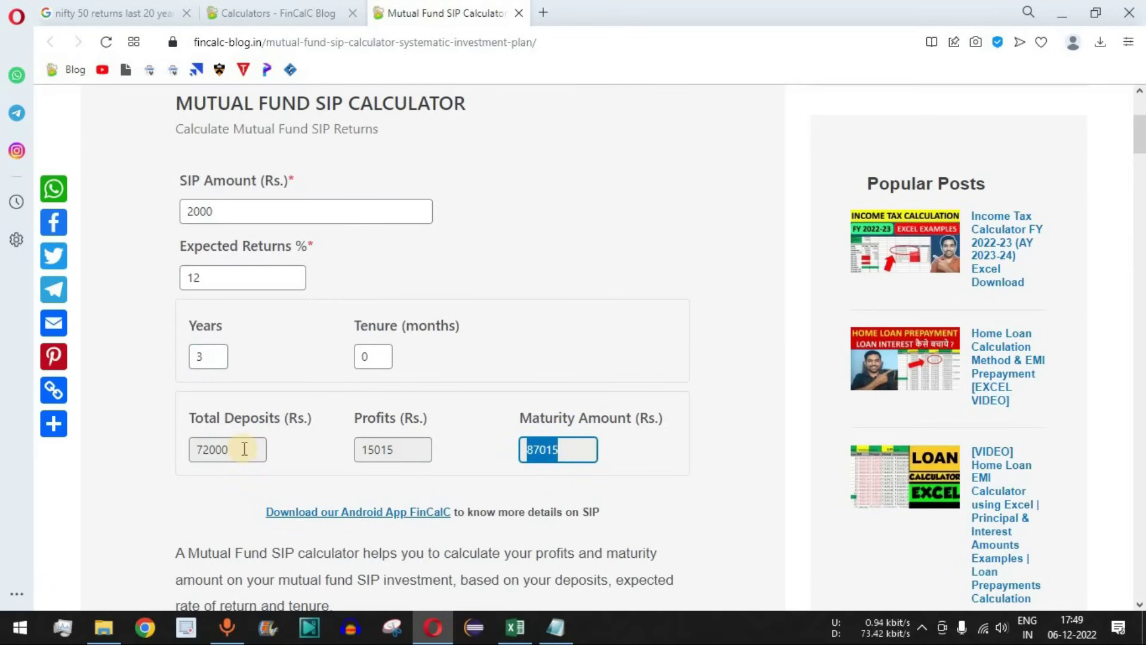
key(alt+Tab)
click(199, 230)
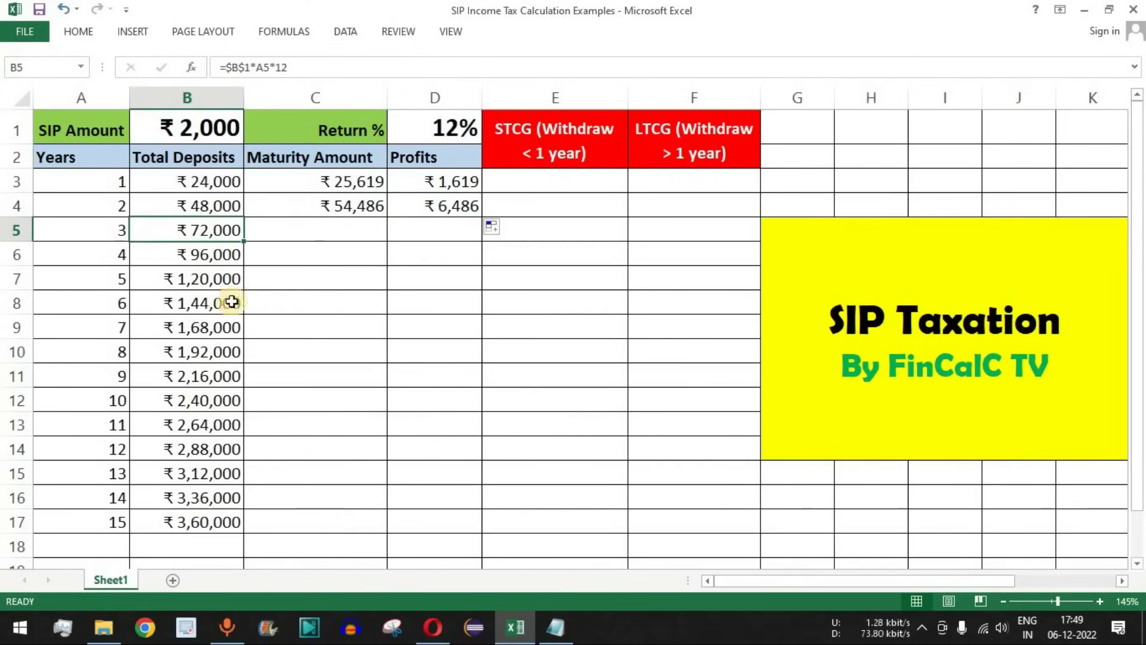
click(335, 232)
key(ctrl+v)
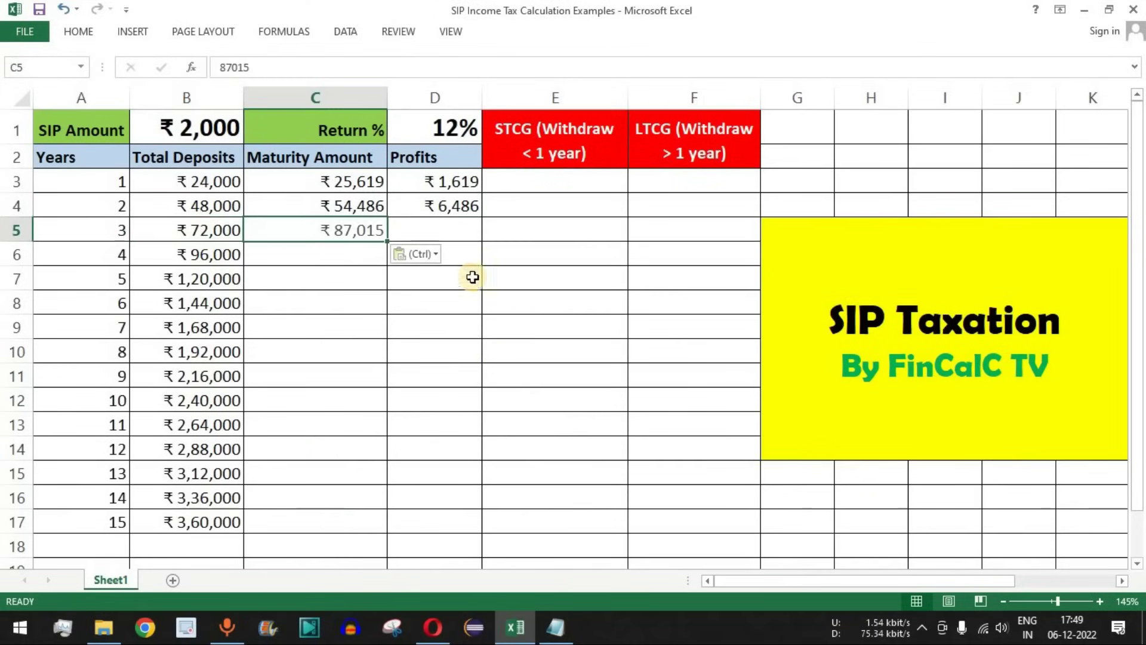
Fill the Profits formula from D4 down to D5
click(450, 206)
drag(480, 217, 481, 238)
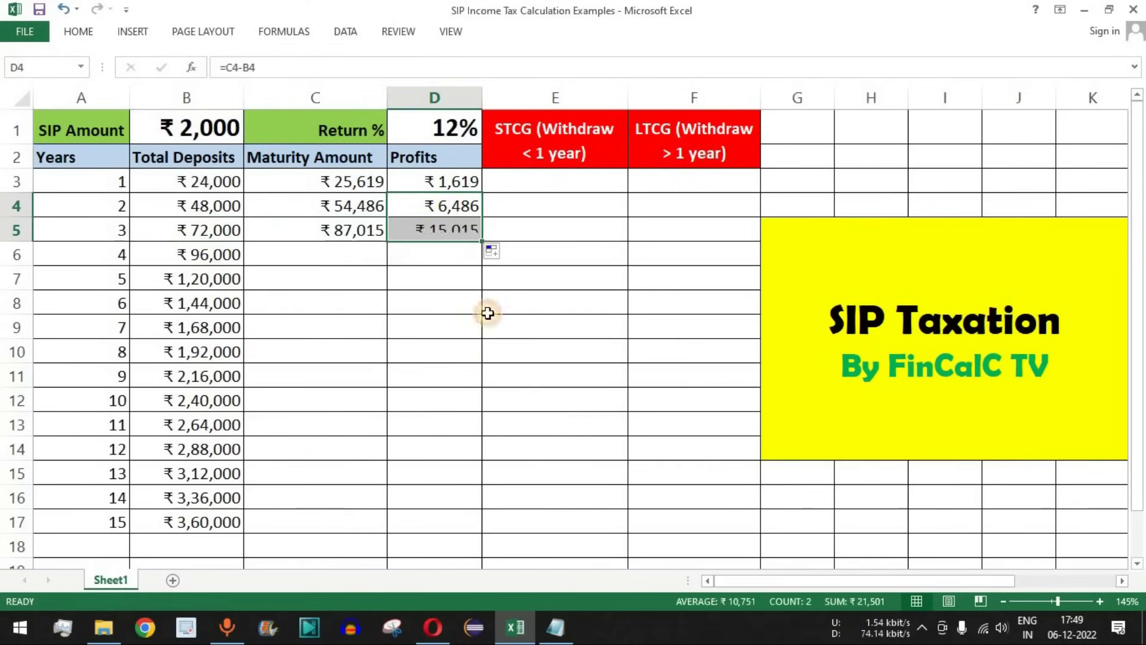
click(440, 231)
Review the Maturity Amount and Profits values through year 15 and the year 1 row, and switch to the STCG and LTCG notes in Notepad
drag(342, 228, 338, 519)
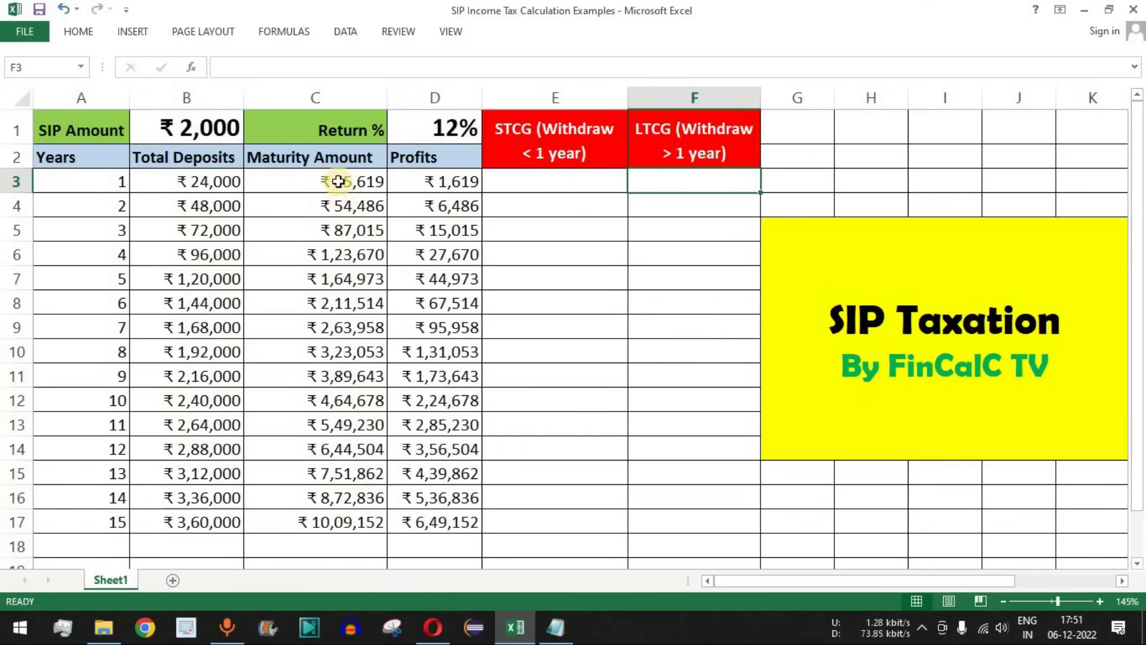
drag(340, 182, 448, 519)
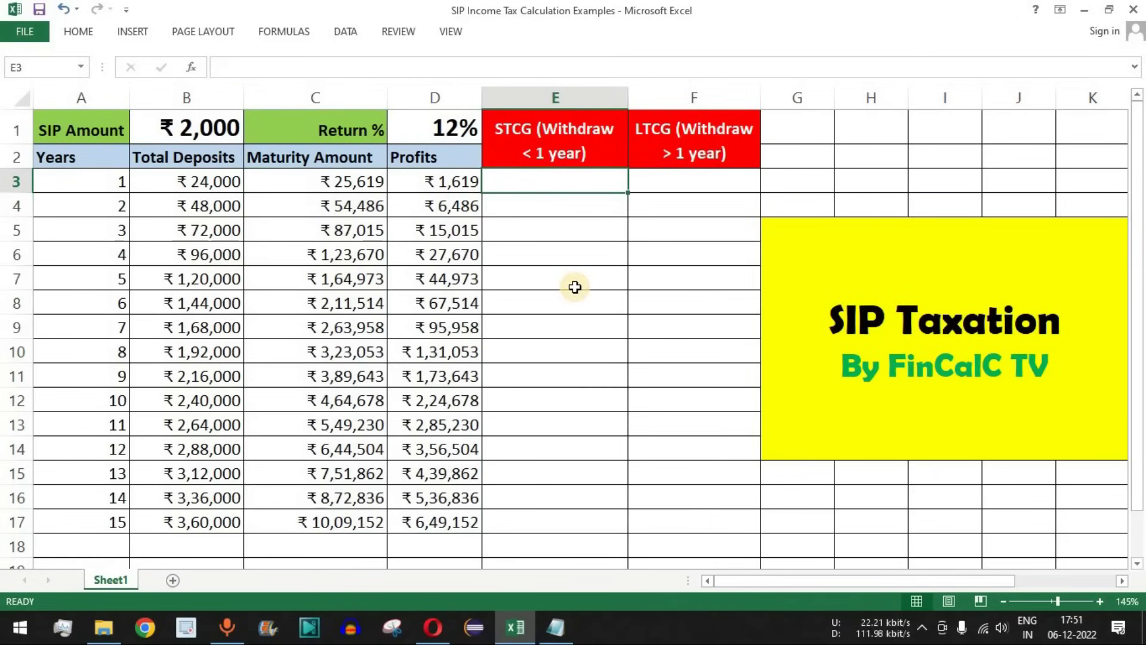
drag(95, 181, 420, 184)
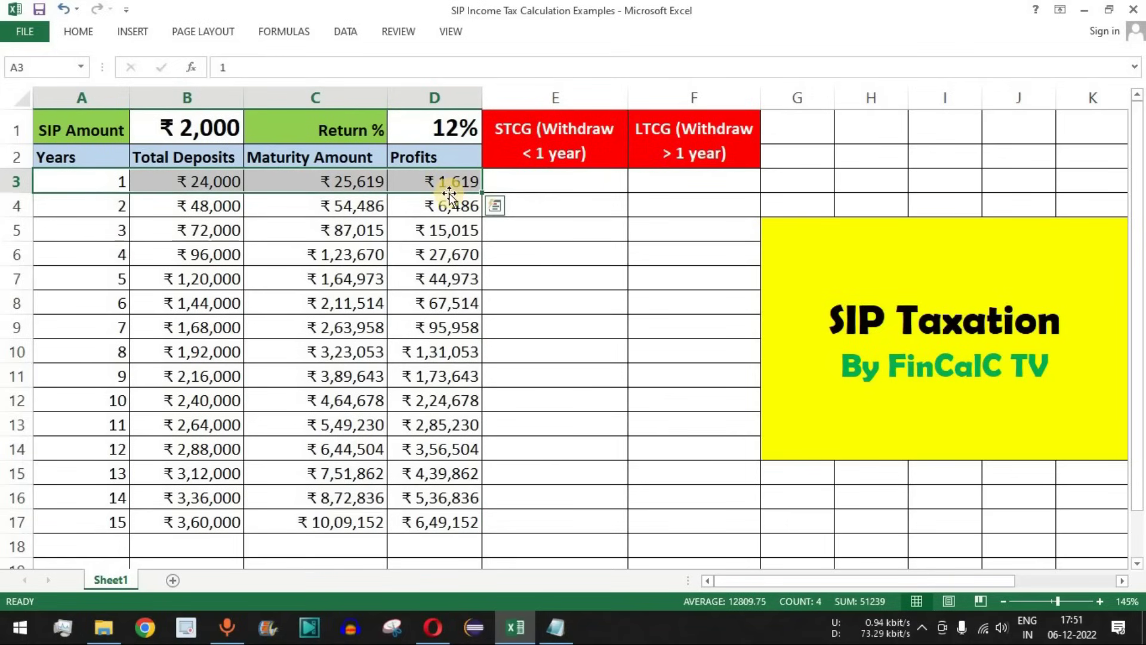
click(555, 627)
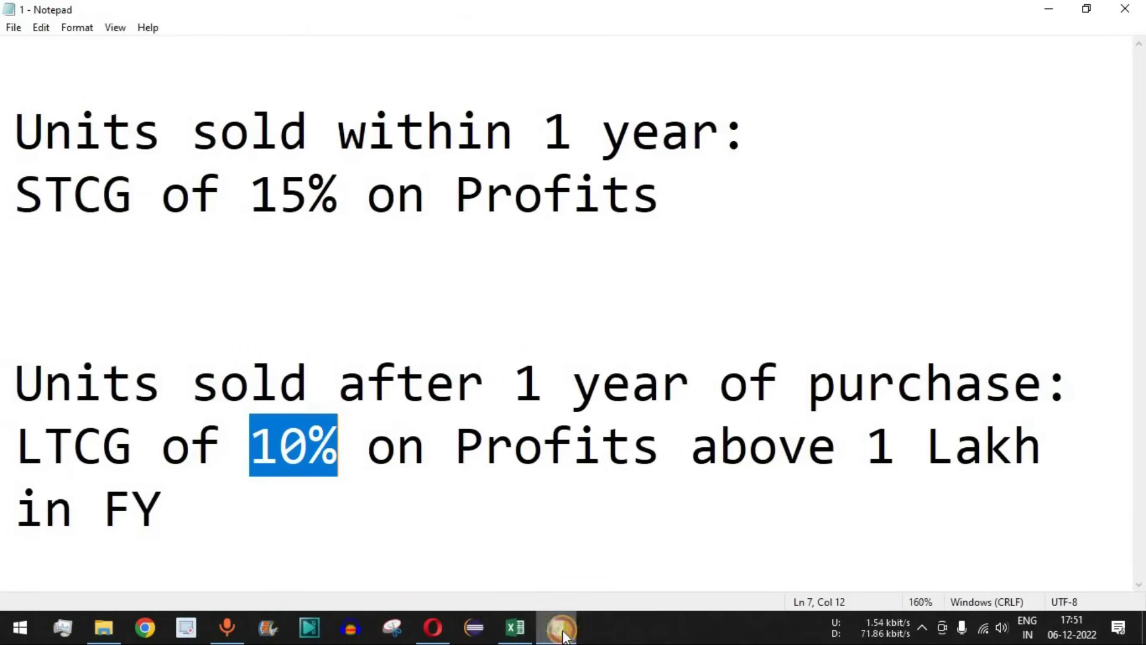
Read the Notepad rules for STCG within 1 year and LTCG after 1 year, including their rates and the 1 Lakh threshold
drag(760, 136, 6, 135)
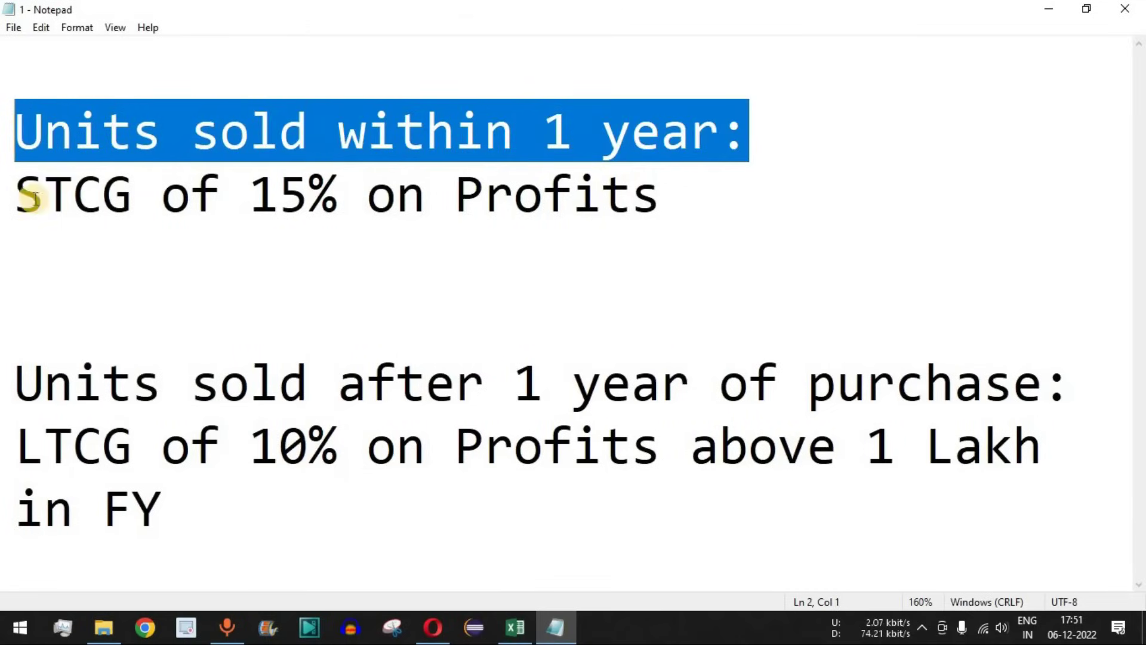
drag(7, 199, 341, 204)
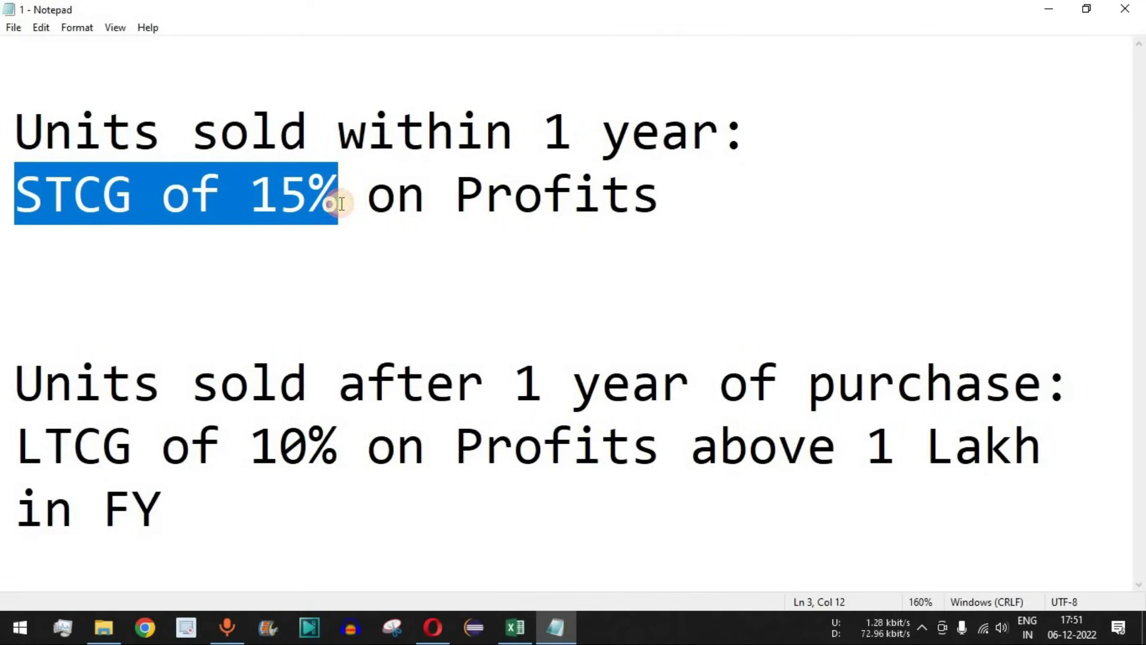
drag(693, 199, 457, 202)
drag(520, 384, 1071, 385)
drag(870, 447, 991, 497)
drag(250, 447, 337, 447)
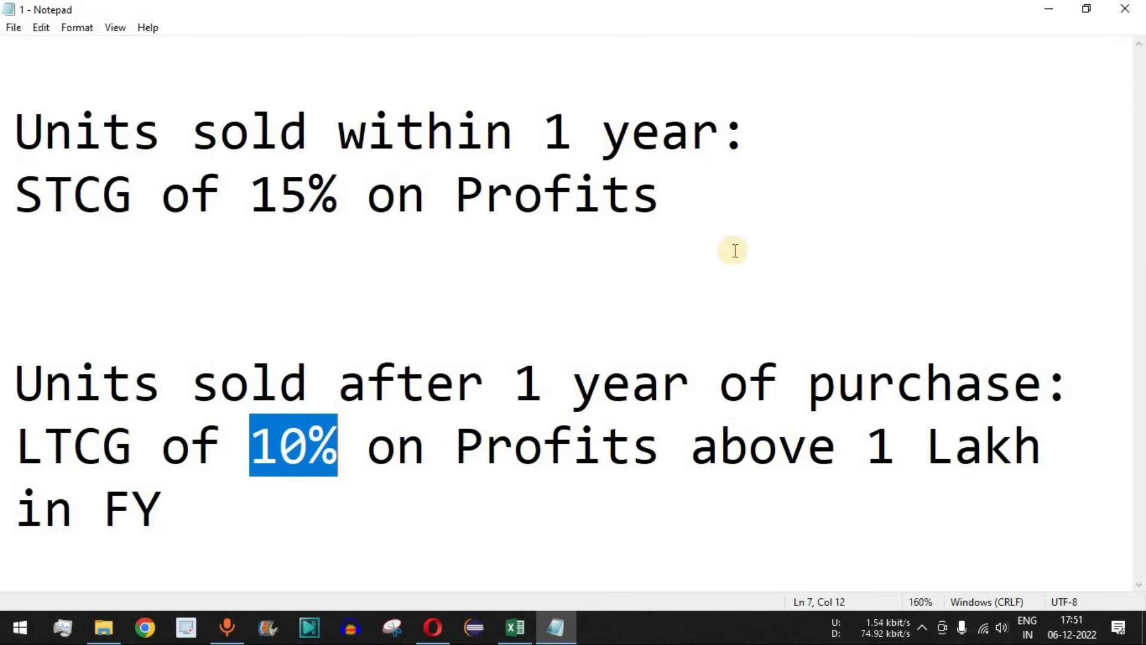
drag(26, 203, 336, 197)
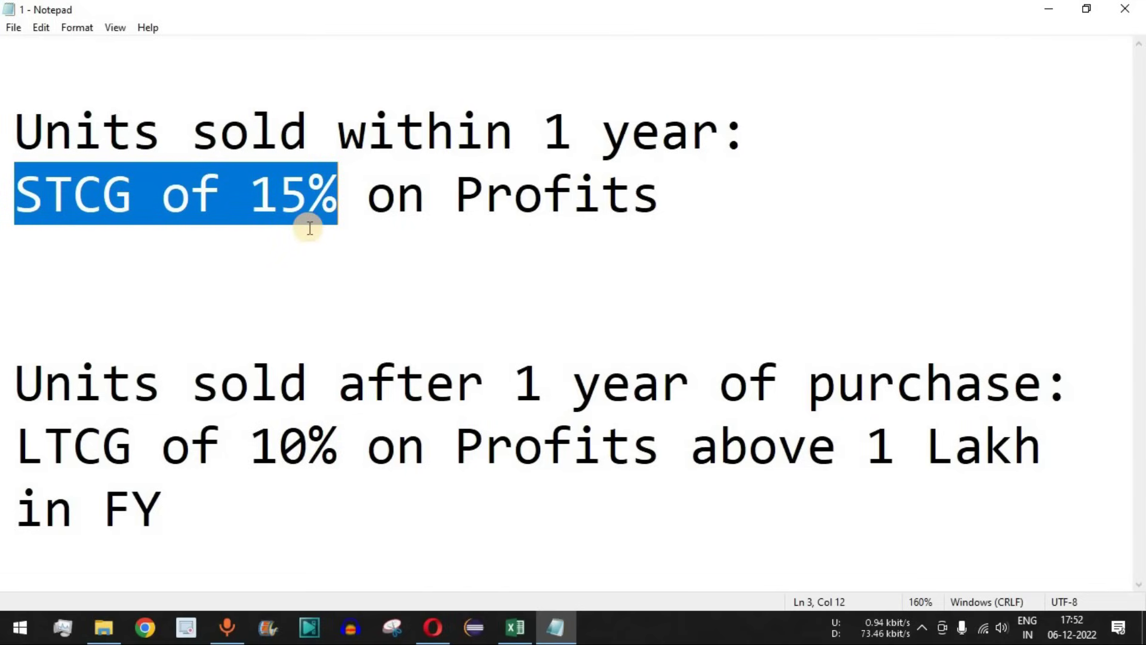
Switch to the Excel sheet and review the year 1 row, the Years and Total Deposits values, and the Return % cell
key(alt+Tab)
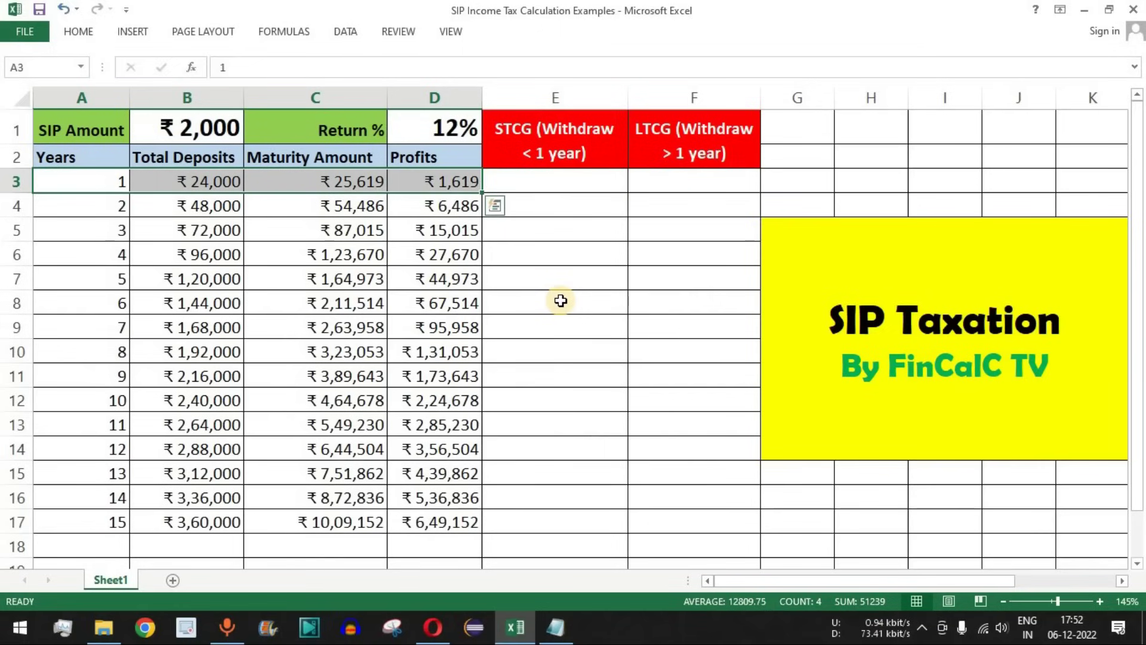
drag(89, 181, 436, 179)
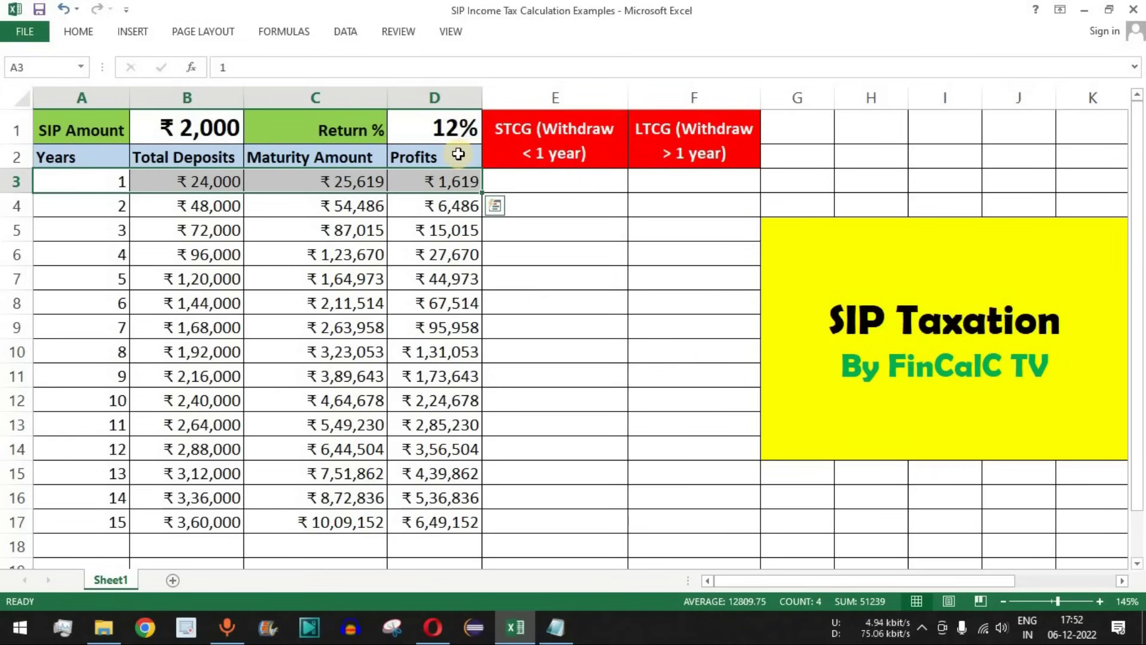
drag(113, 181, 230, 278)
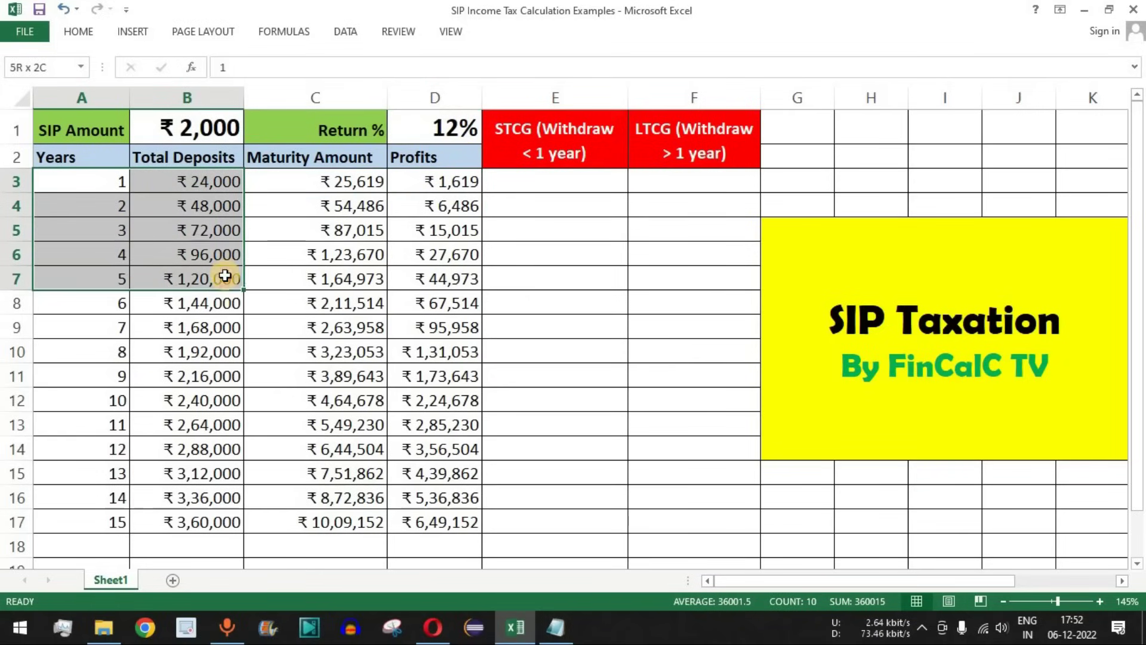
click(458, 131)
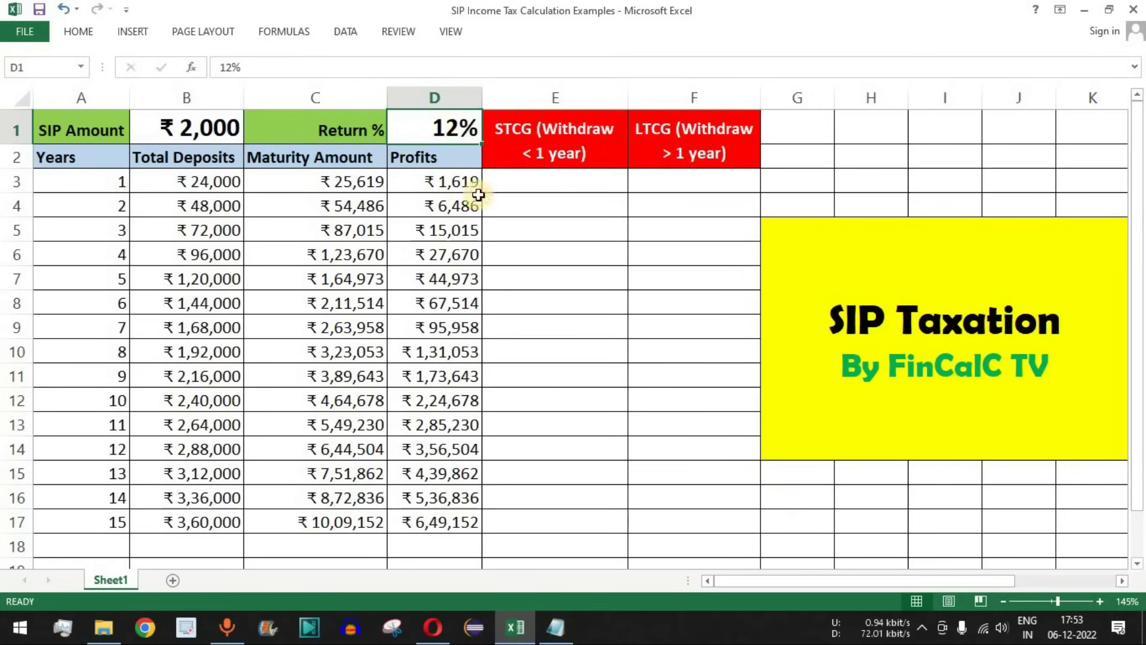
click(115, 182)
drag(116, 202, 113, 519)
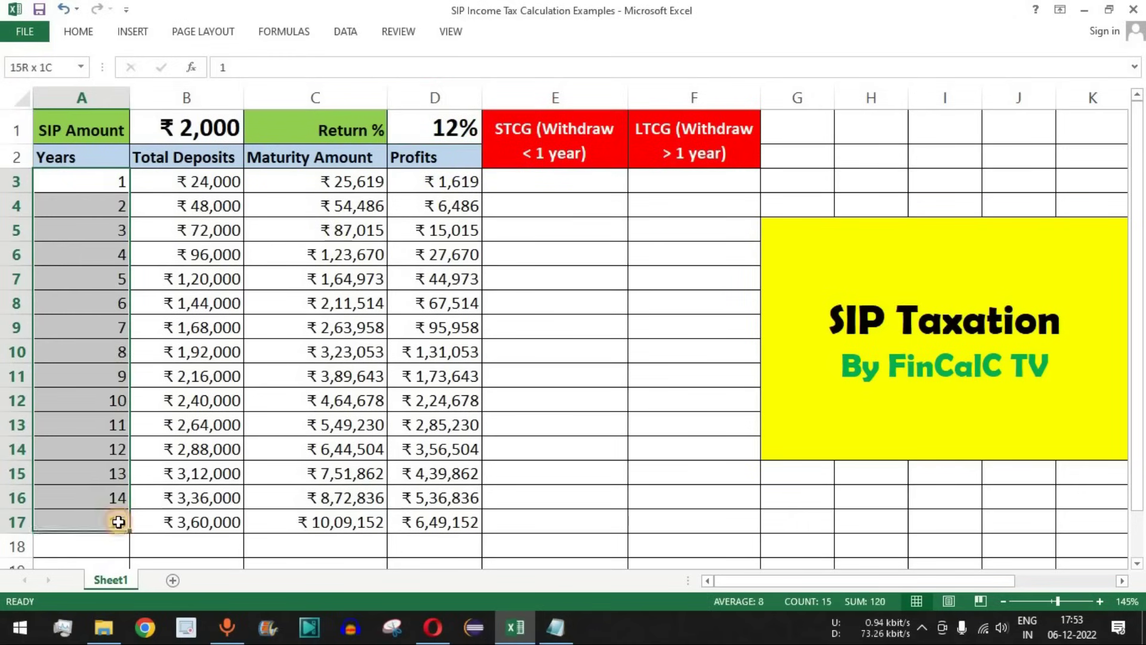
click(441, 128)
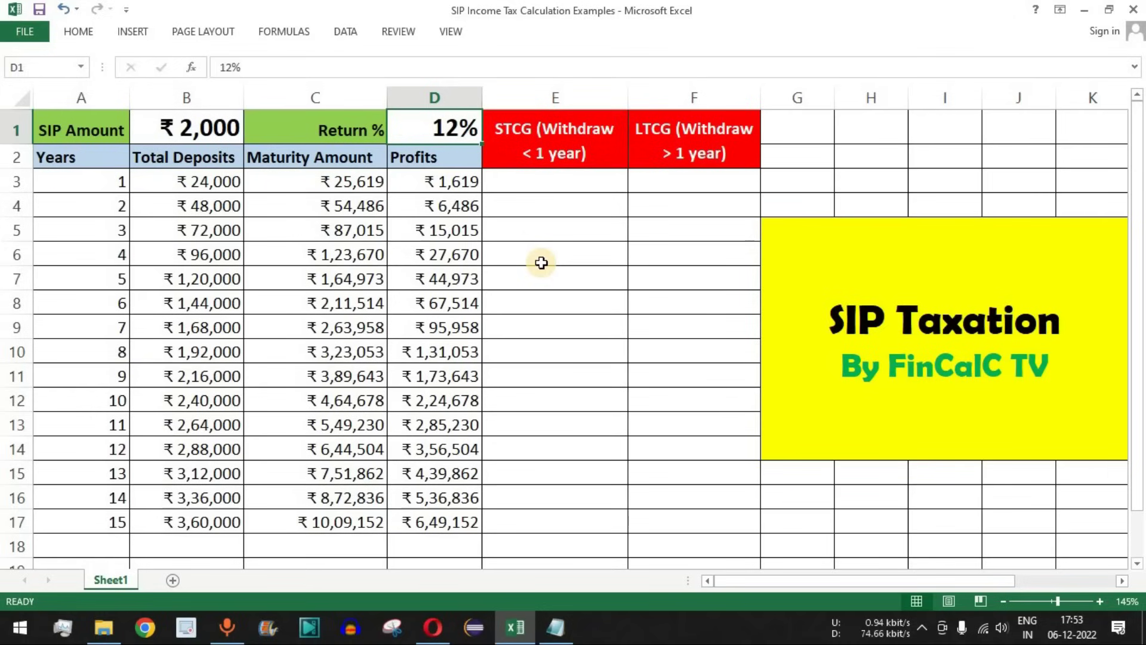
Enter the year 1 STCG formula =D3*15/100 in E3, based on the year's profit
click(515, 175)
drag(92, 182, 439, 182)
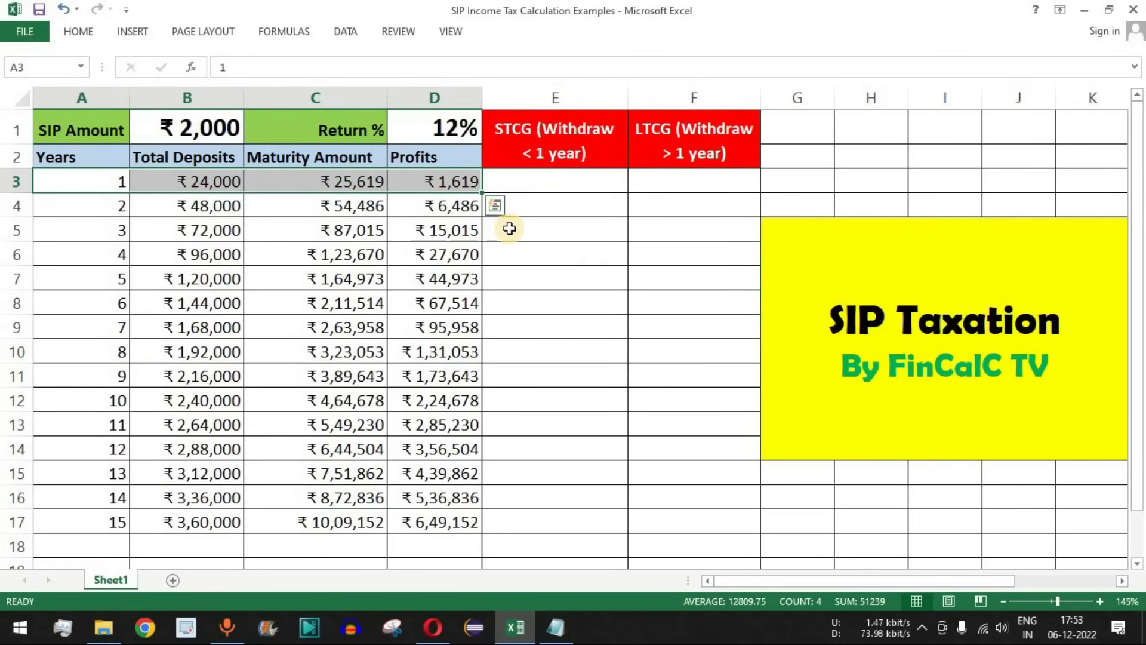
click(567, 154)
click(573, 185)
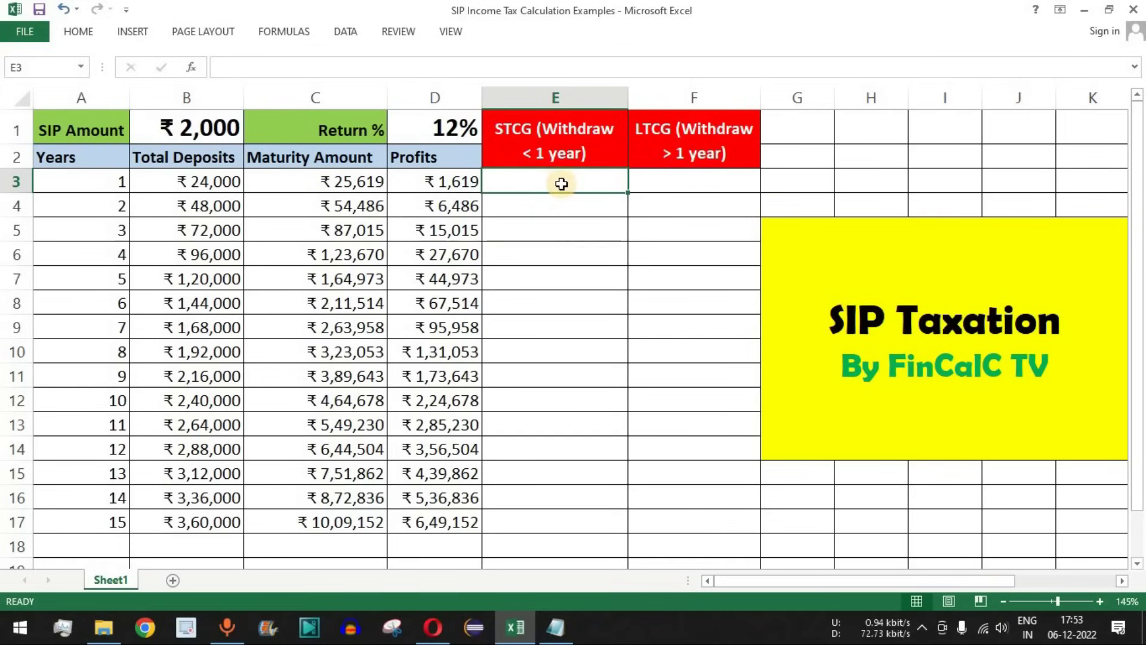
click(456, 185)
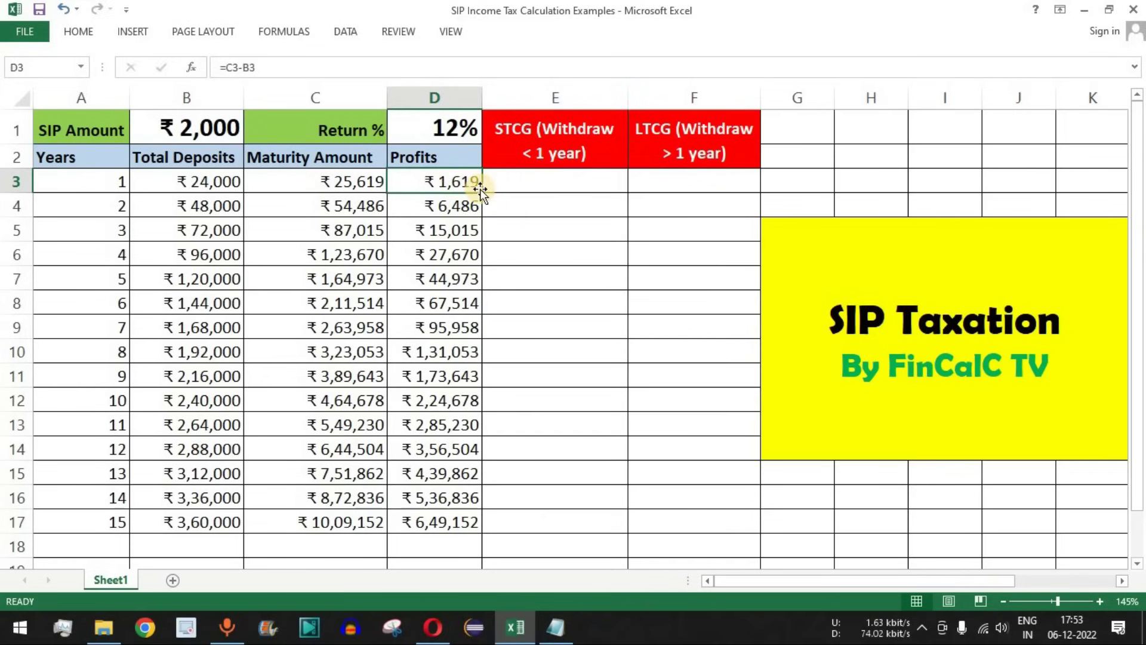
click(545, 180)
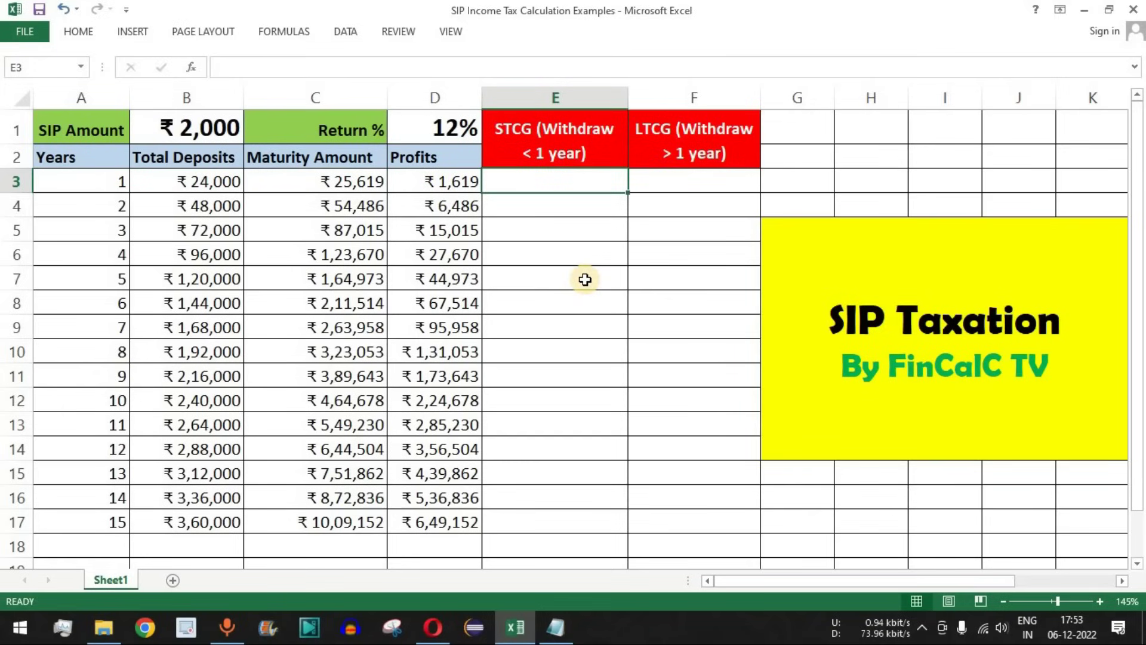
text(=)
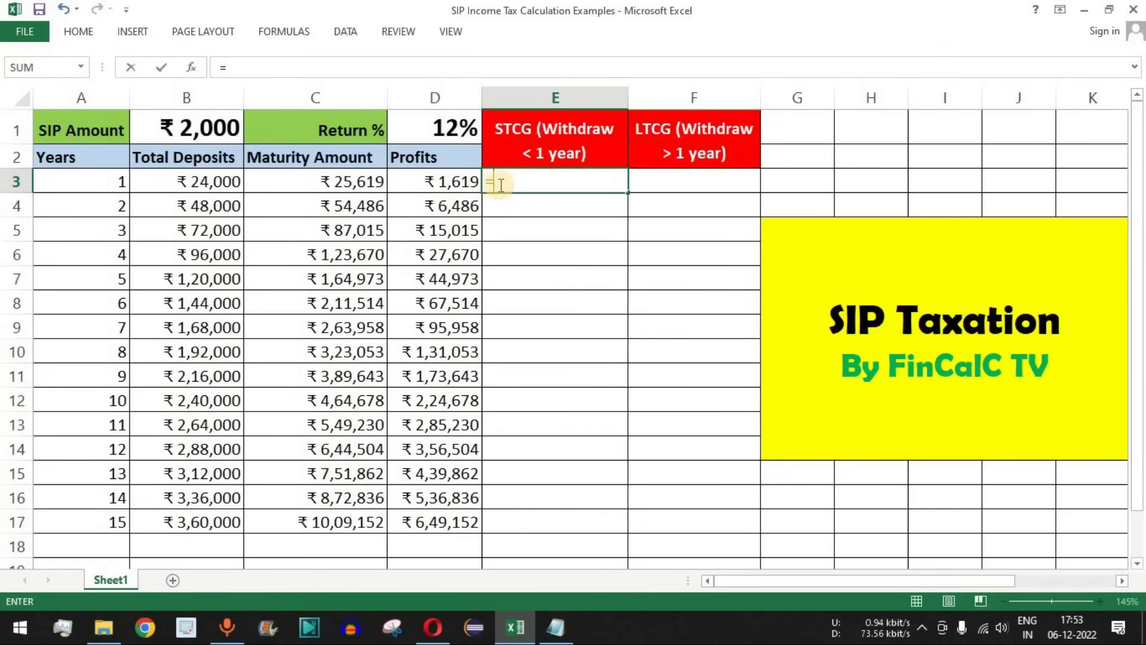
click(455, 181)
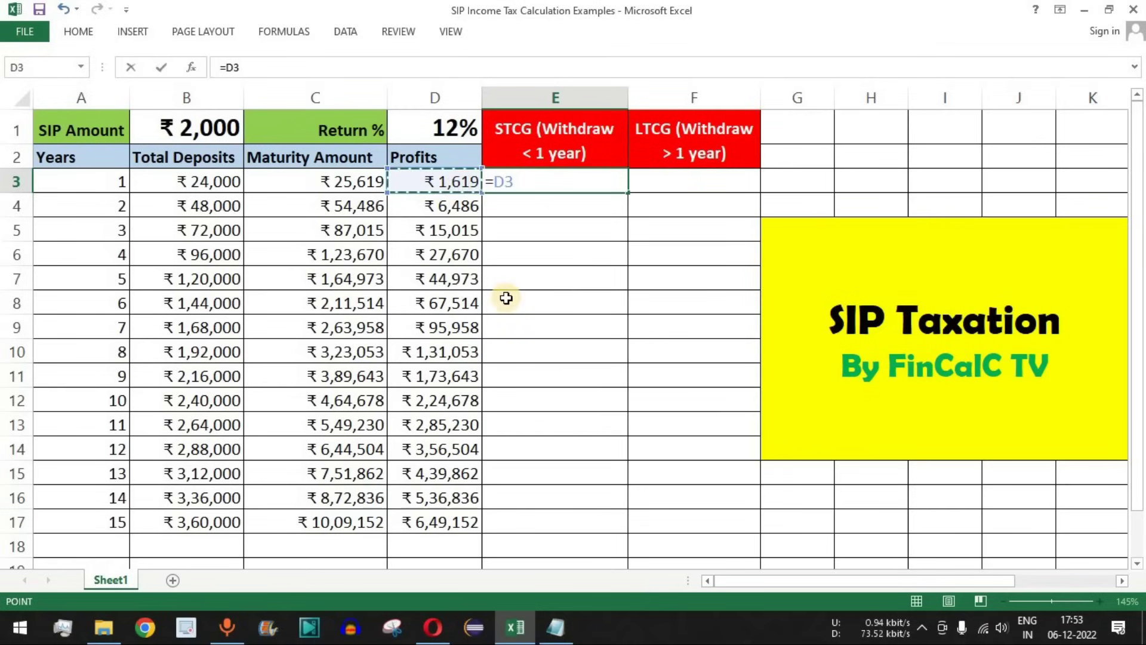
text(*)
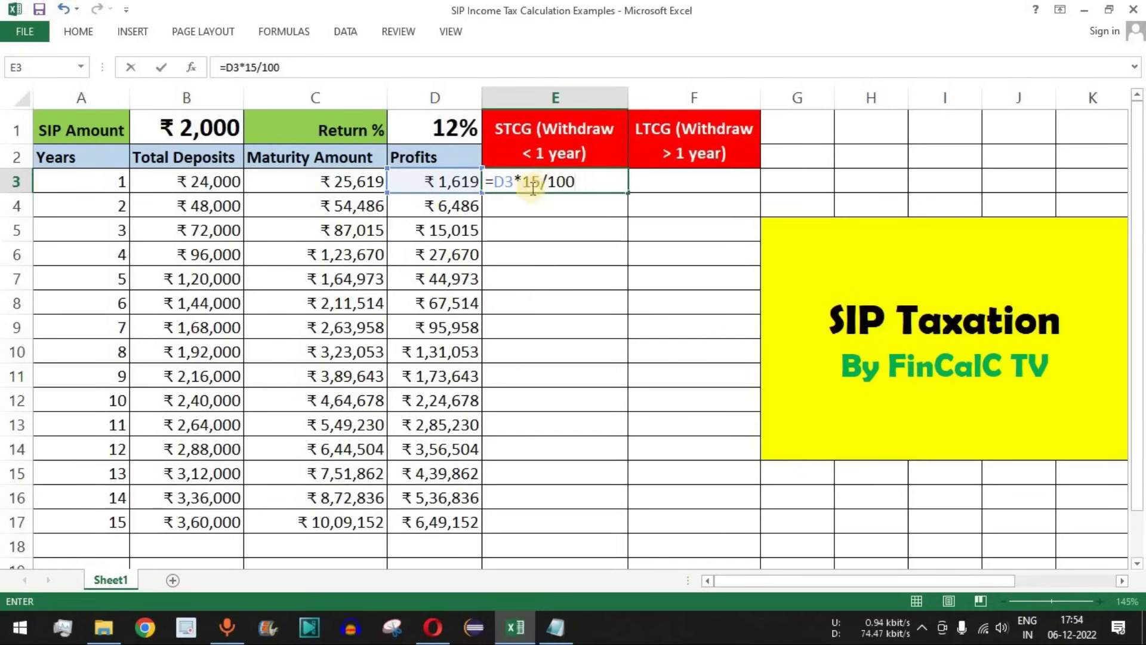
key(Return)
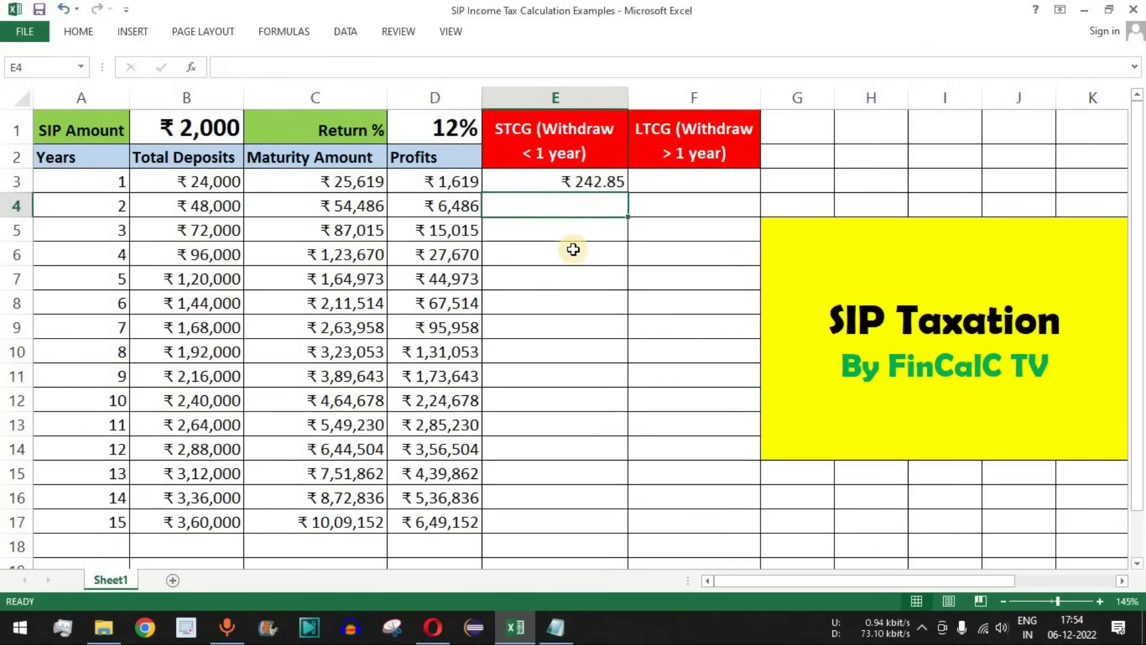
Extend the STCG formula in E3 to =D3*15/100*(1+4%)
click(594, 183)
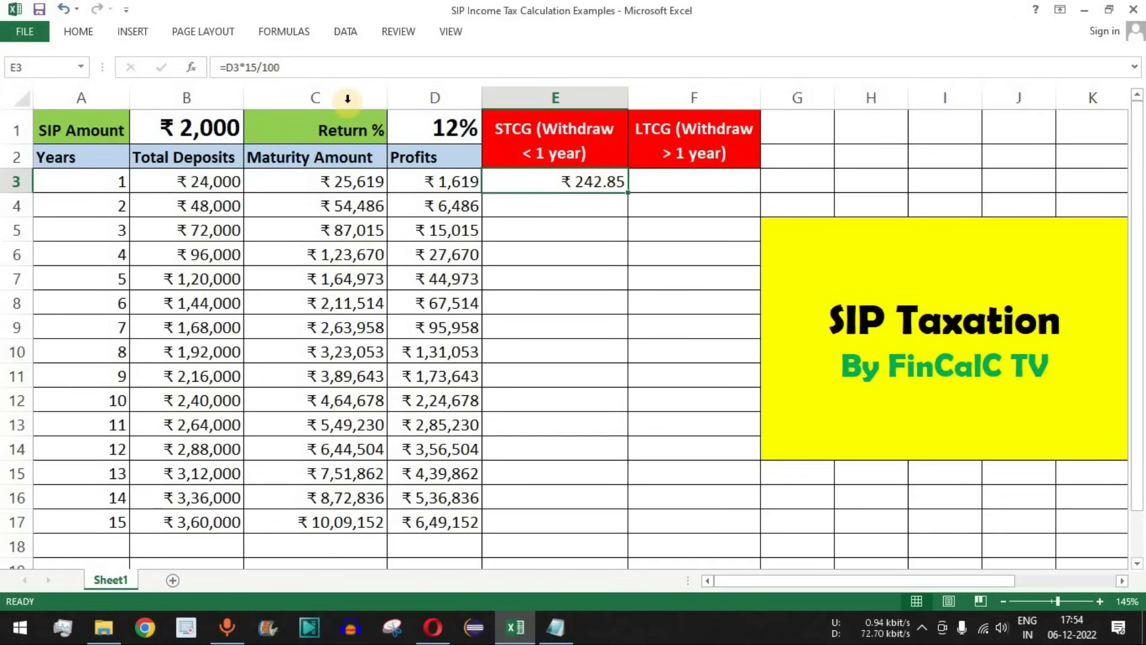
key(F2)
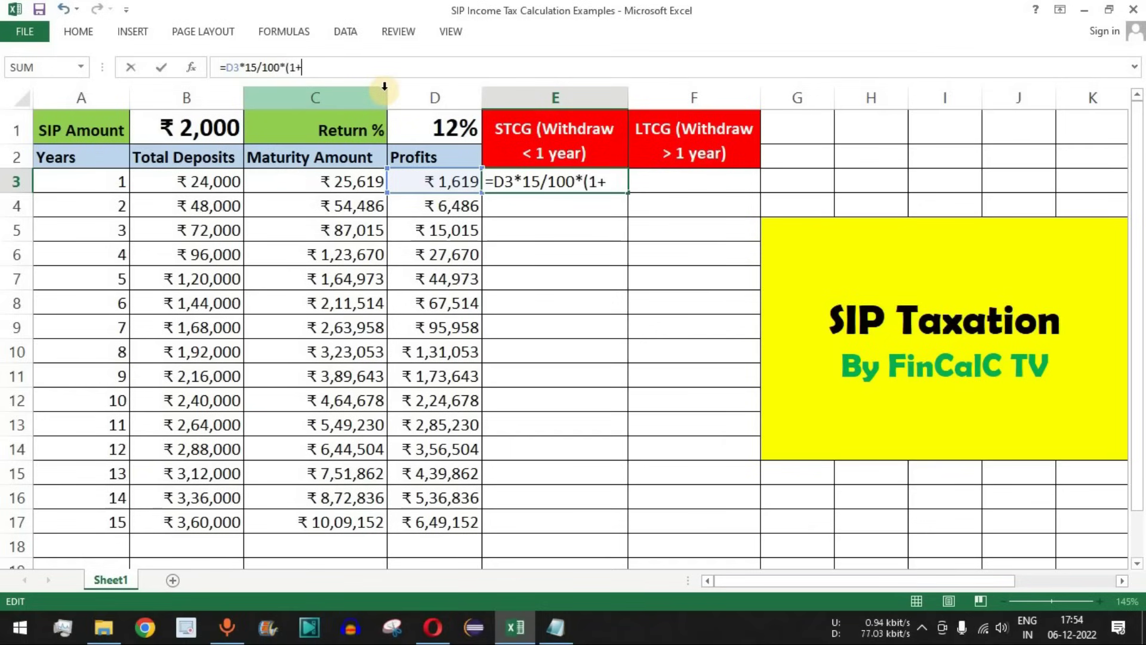
text(*(1+4%))
key(Return)
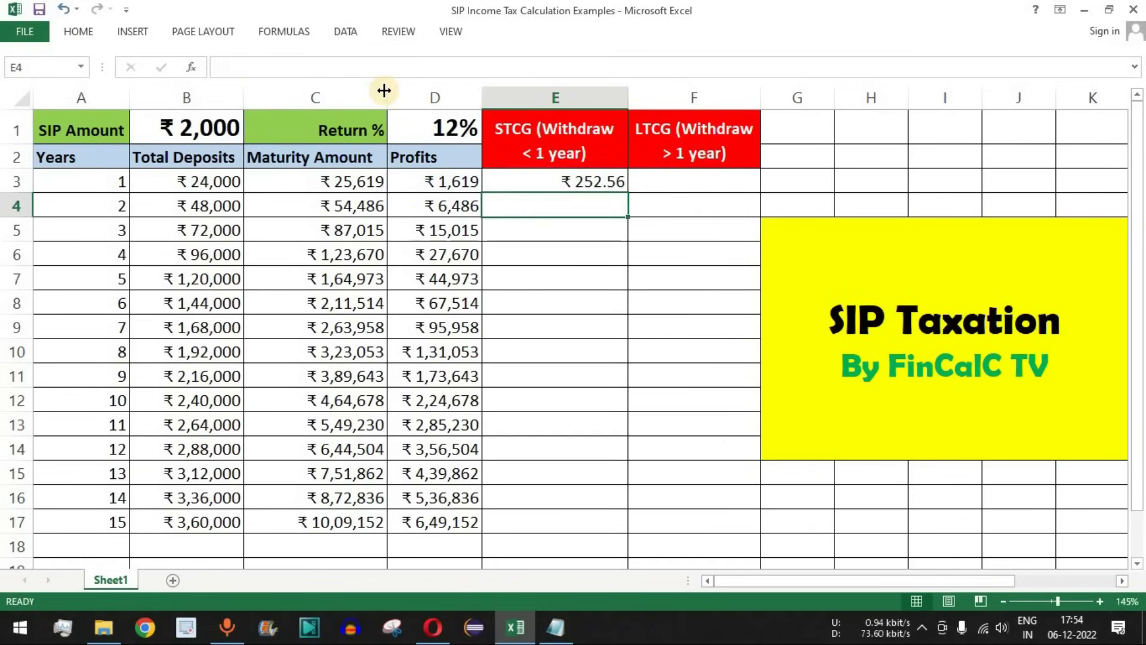
click(597, 174)
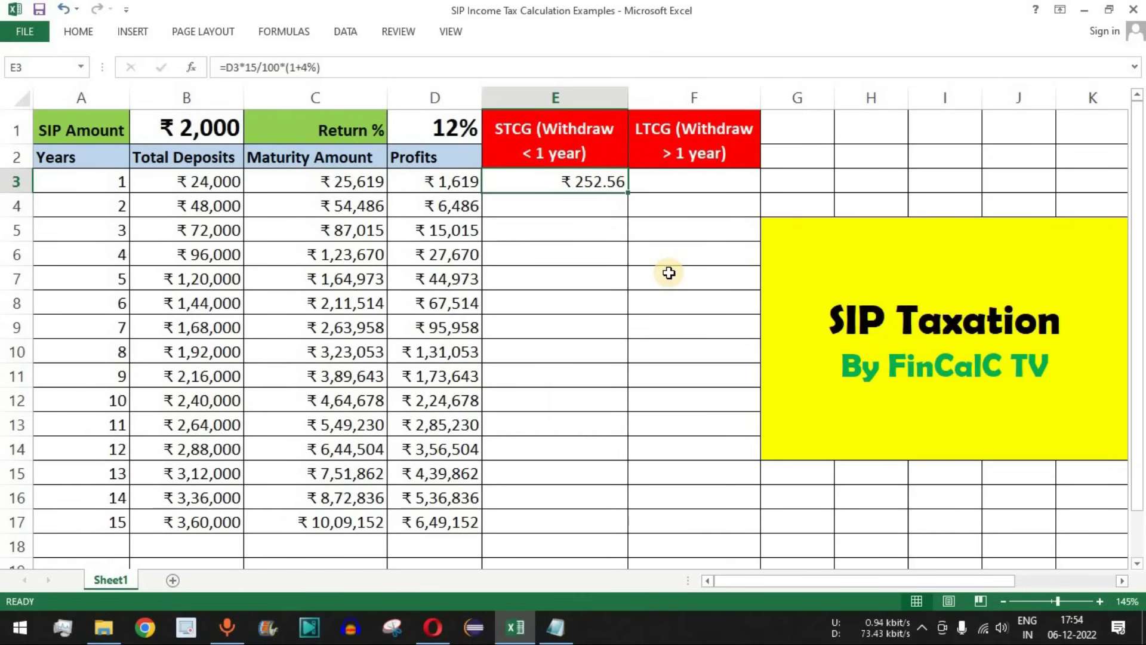
Check the year 1 figures and enter 0 as the year 1 LTCG tax in F3
click(475, 186)
key(Right)
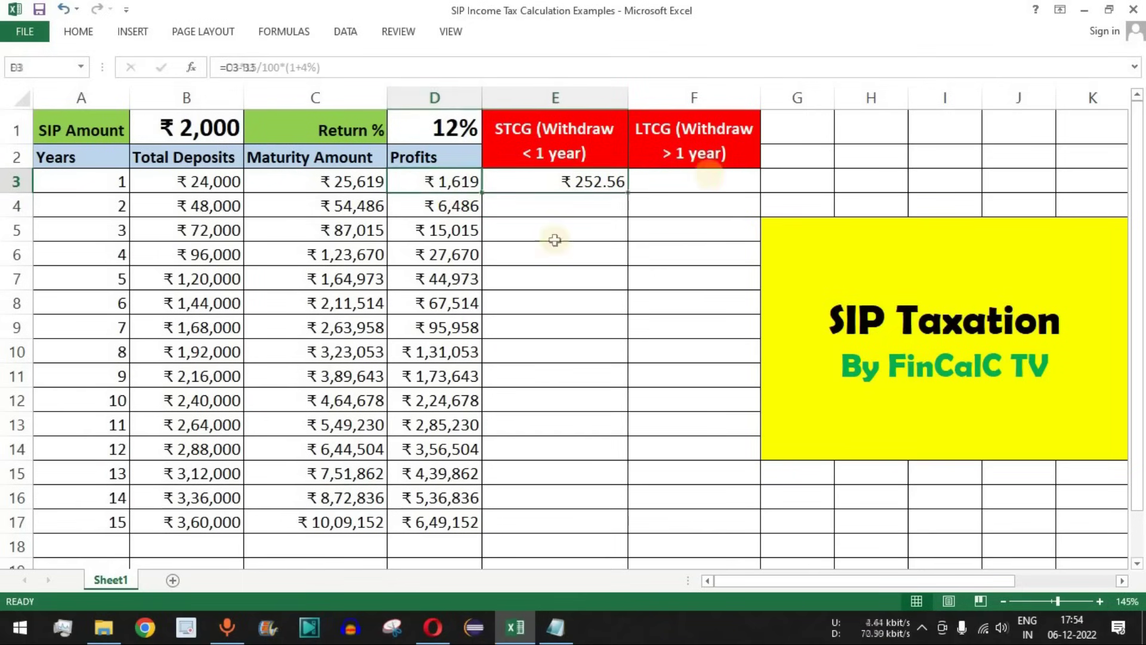
key(Right)
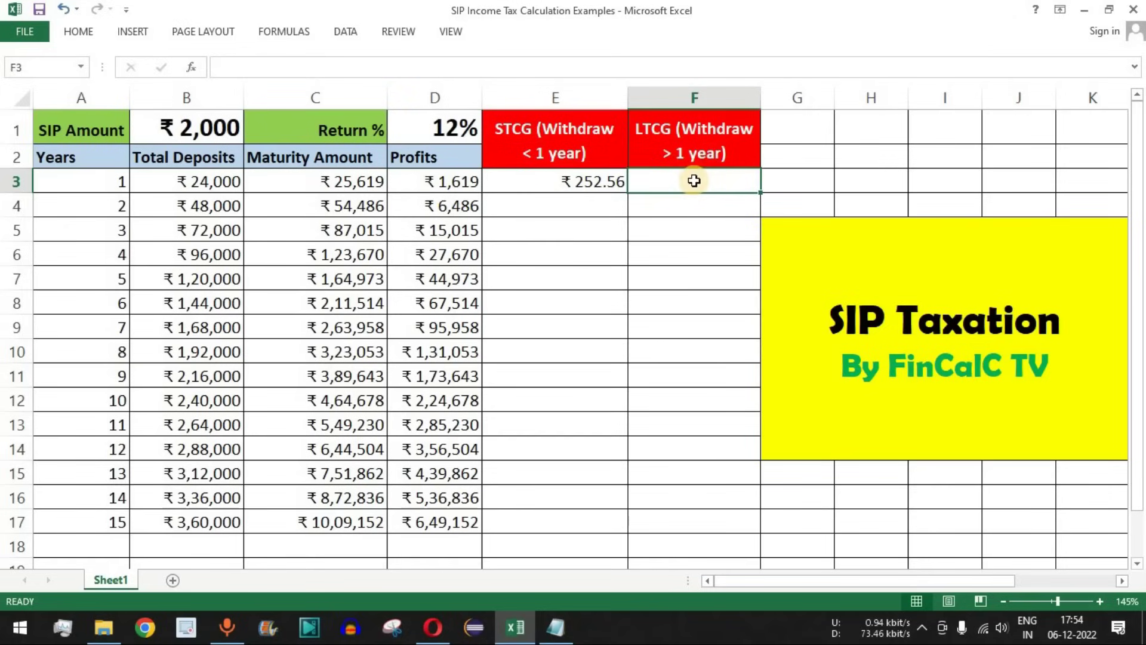
drag(93, 185, 433, 186)
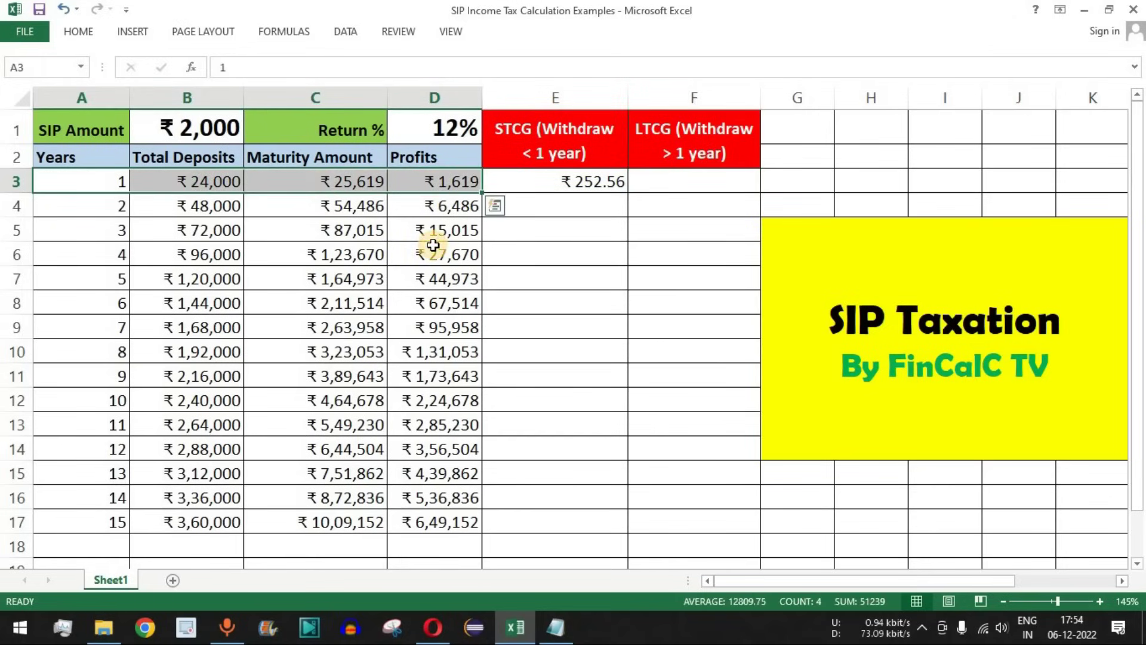
click(684, 181)
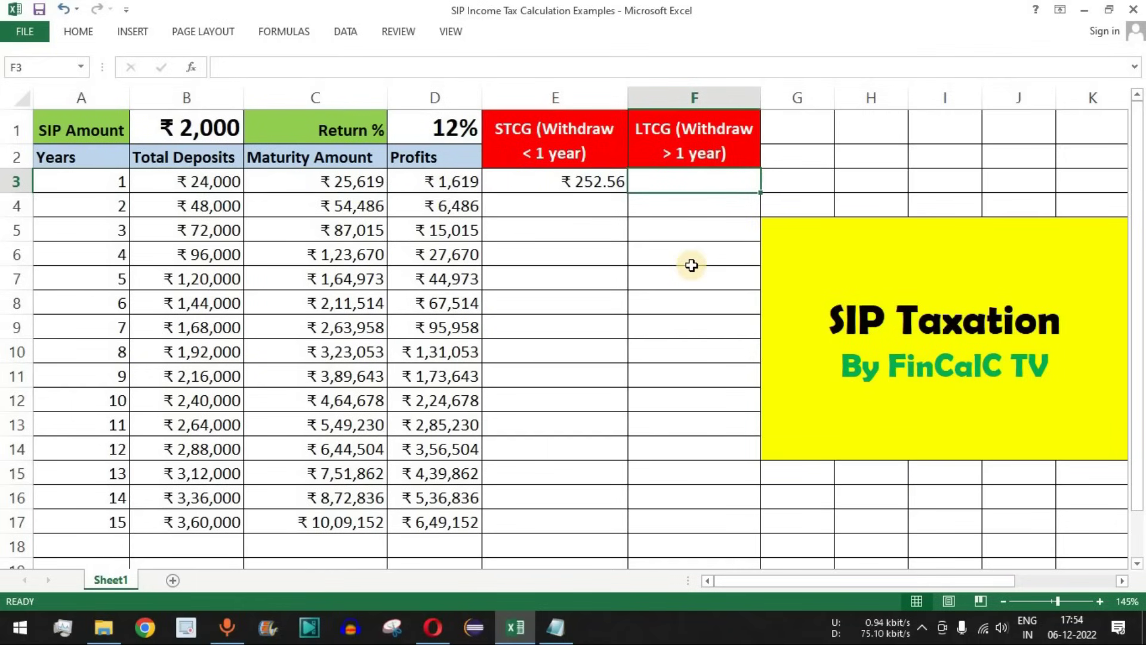
text(0)
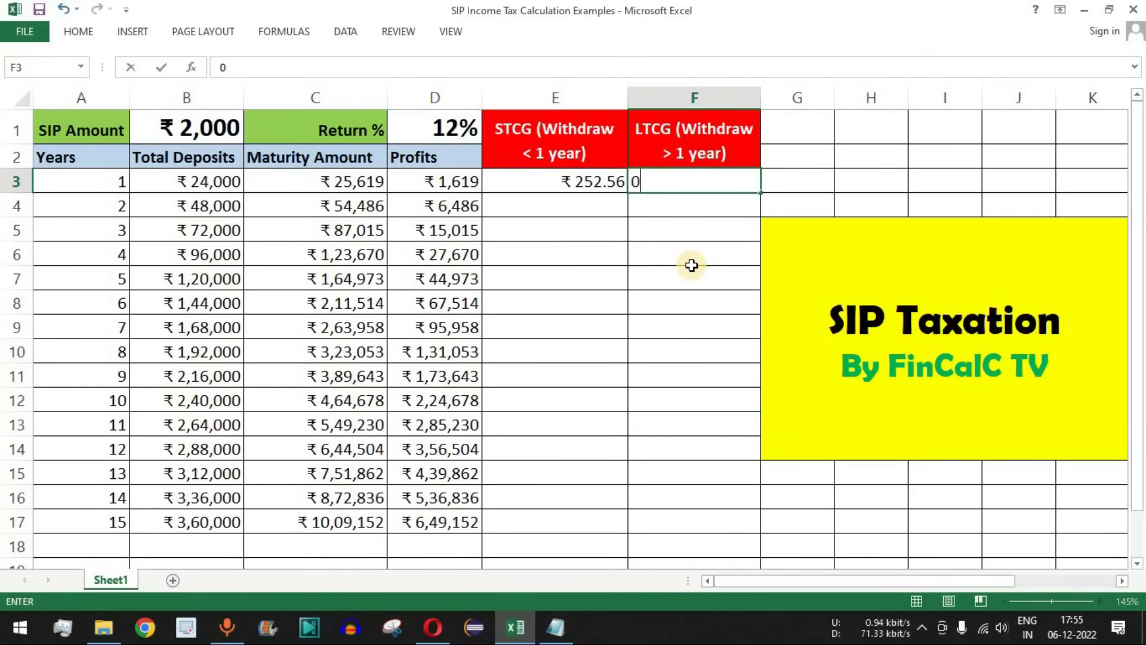
key(Return)
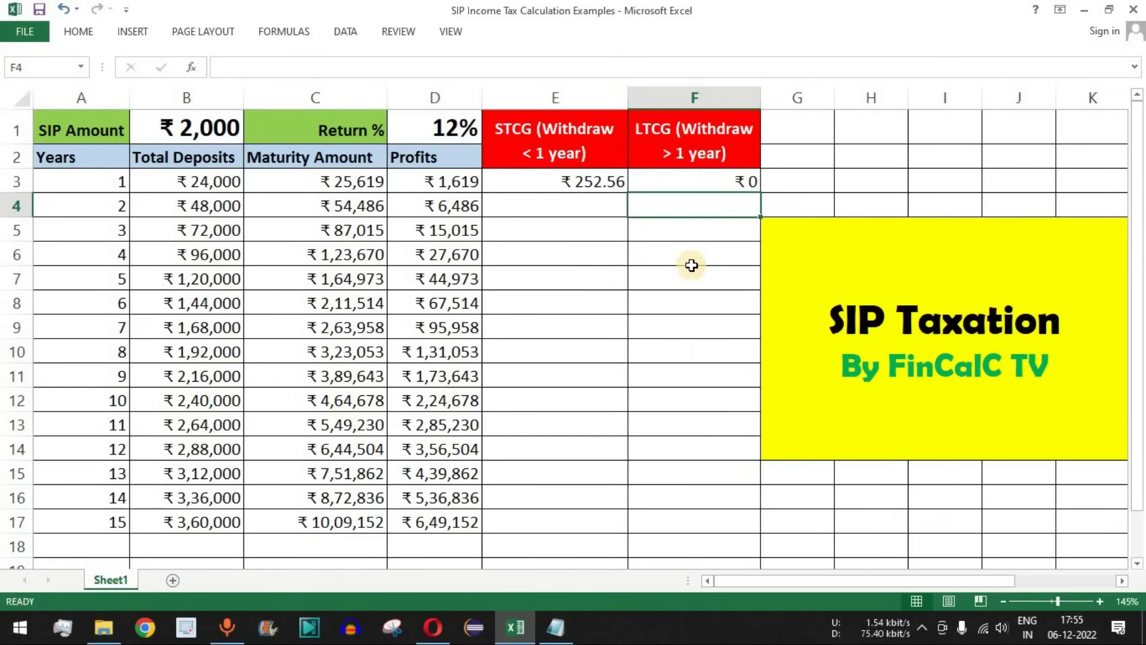
Compare the year 1 and year 2 deposits, maturity amounts and profits, and check the D3 formula and the Return % cell
click(576, 208)
drag(117, 208, 455, 216)
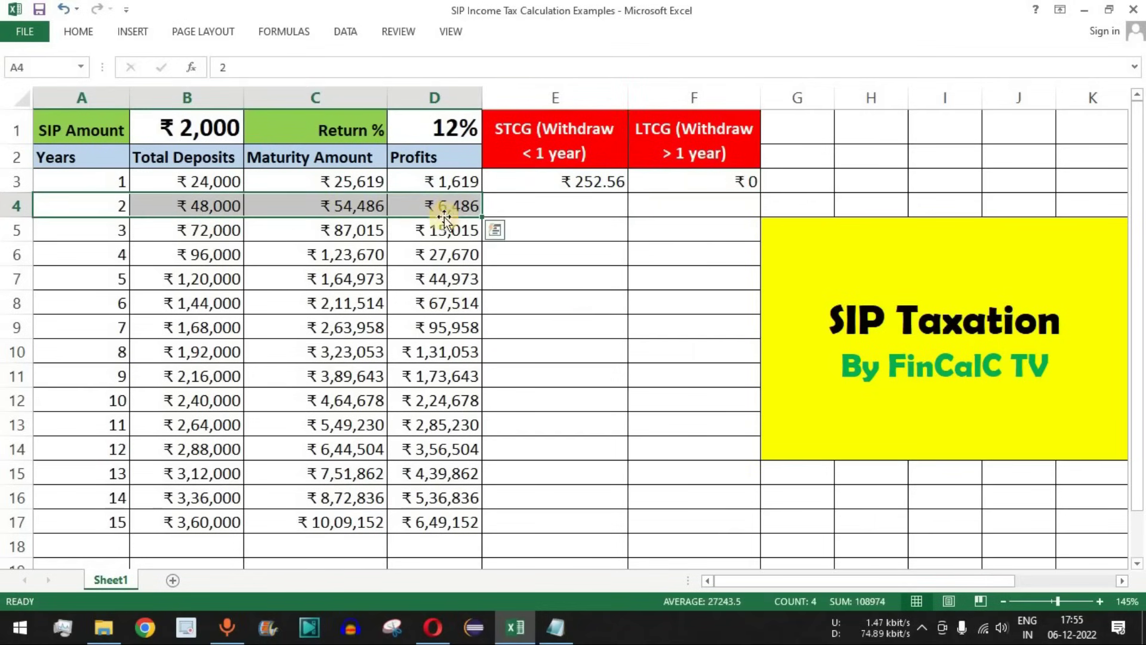
drag(119, 210, 427, 213)
drag(110, 181, 434, 182)
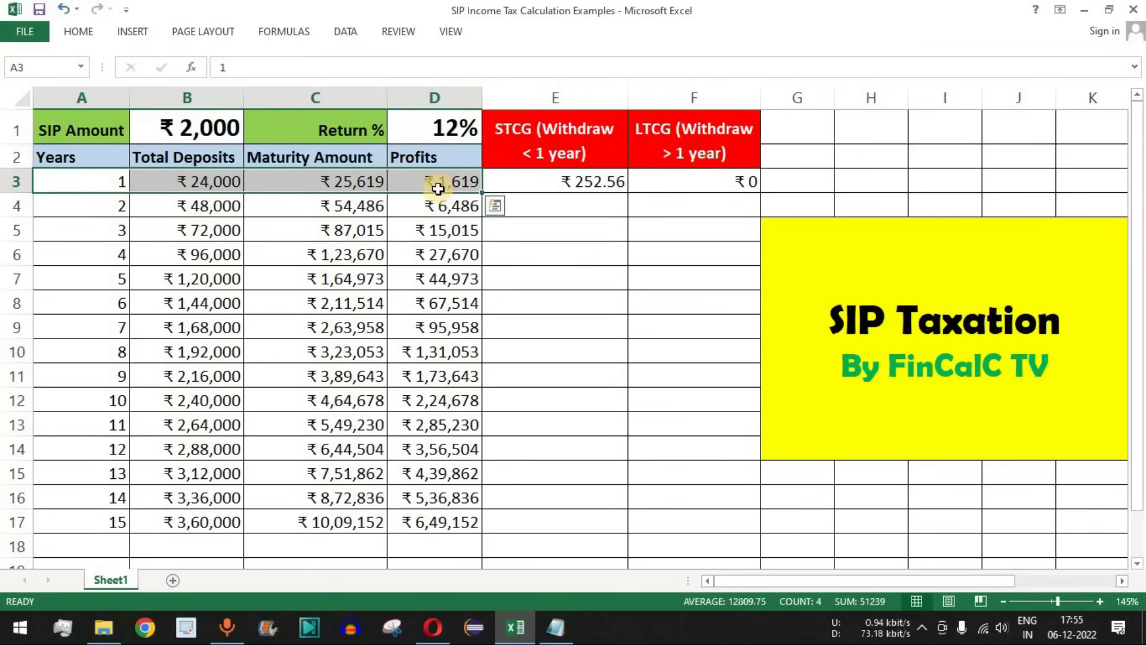
drag(438, 188, 120, 184)
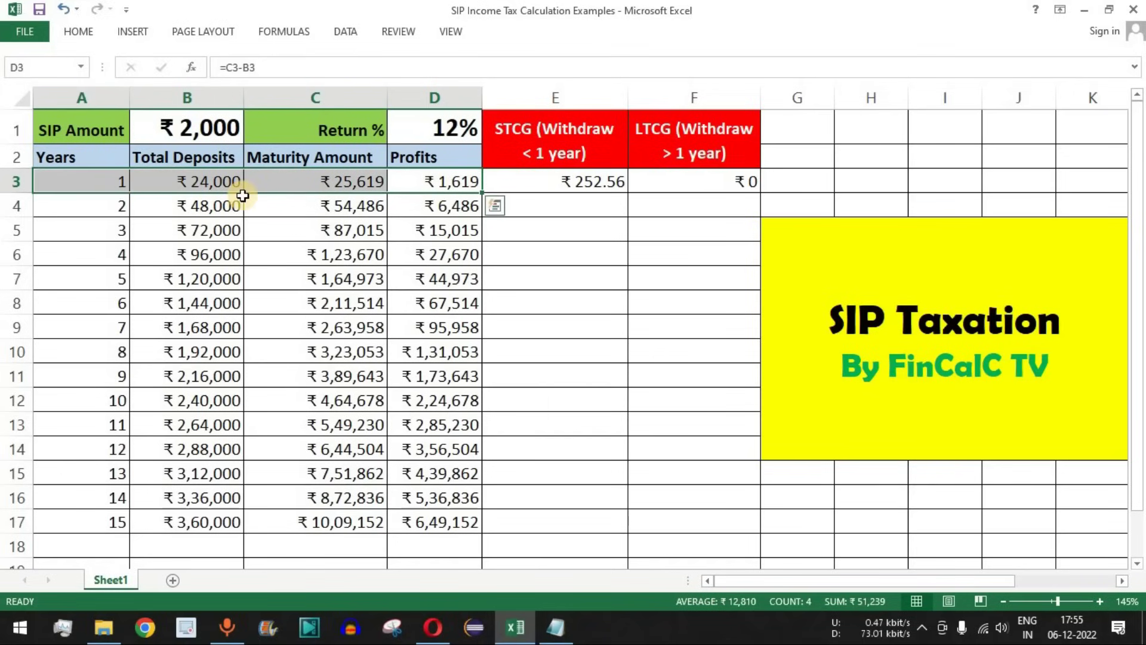
drag(119, 211, 442, 208)
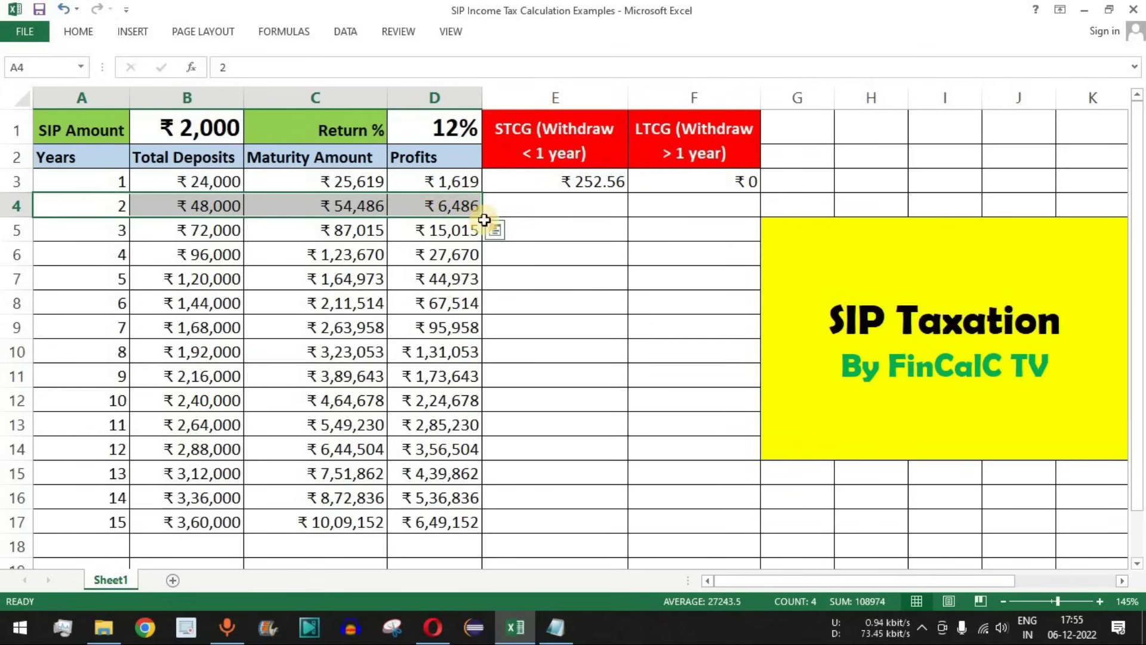
click(568, 206)
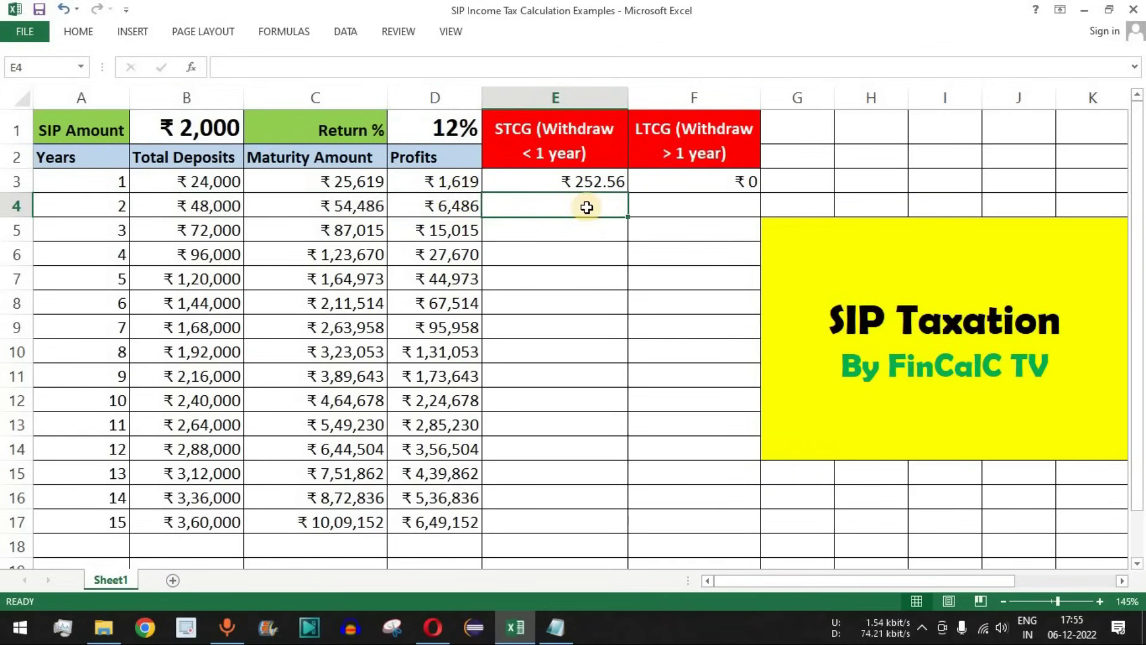
click(470, 185)
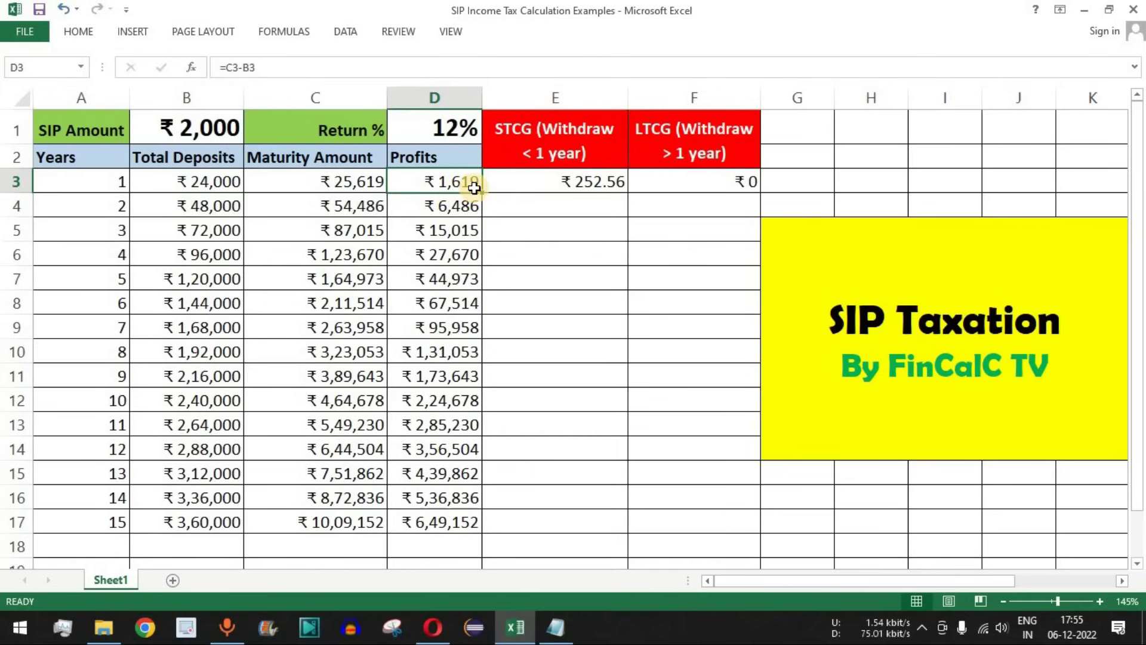
click(435, 125)
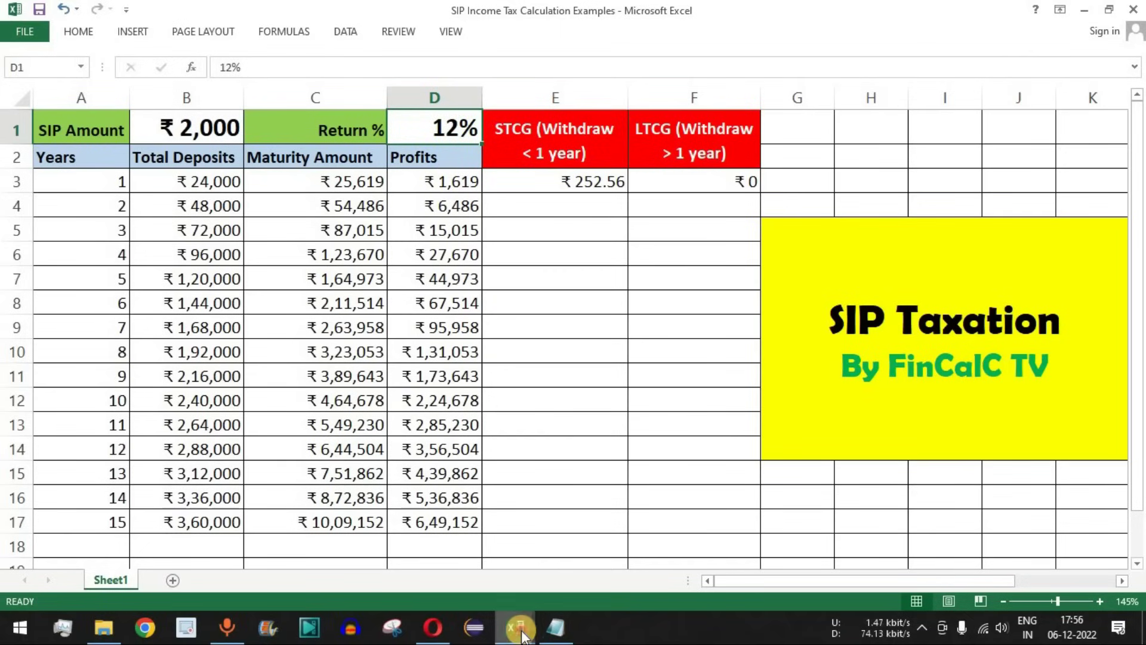
Switch to the SIP Expected Returns Calculation workbook and examine the first 12 months and the month 1 NAV
mouse_move(516, 627)
click(574, 566)
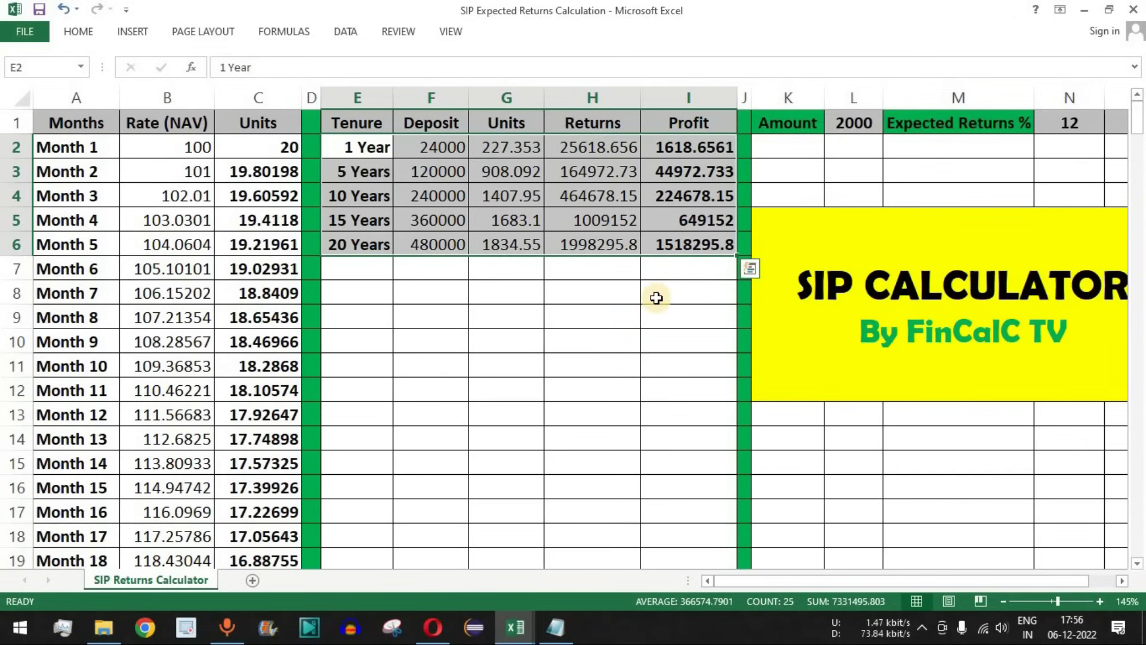
click(173, 245)
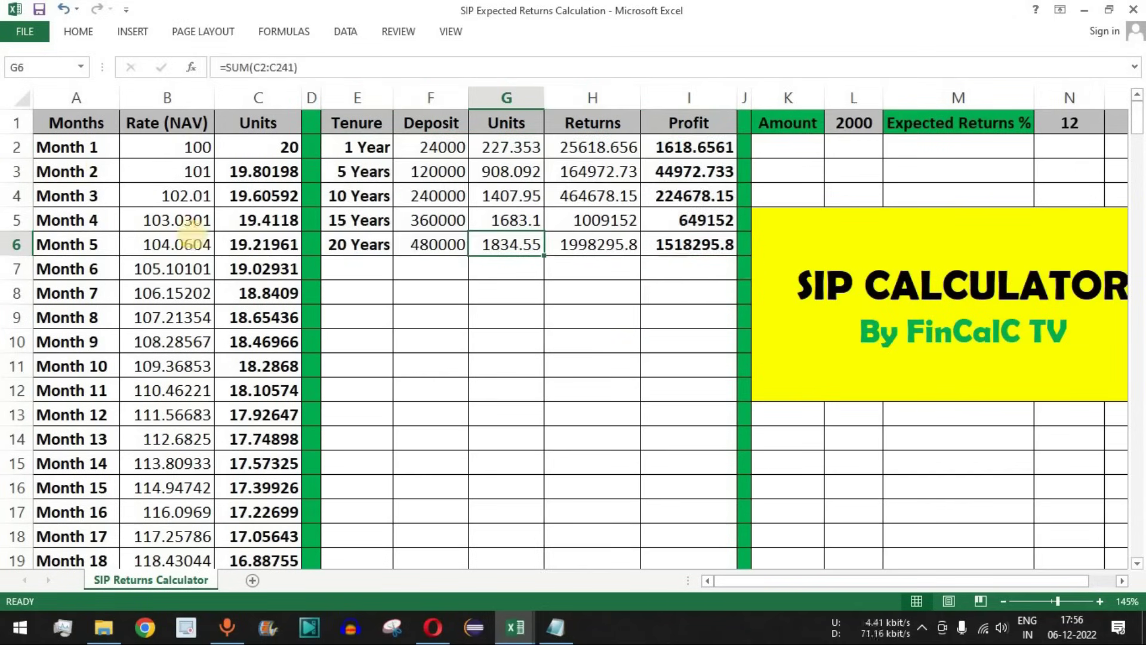
drag(77, 146, 680, 540)
click(438, 349)
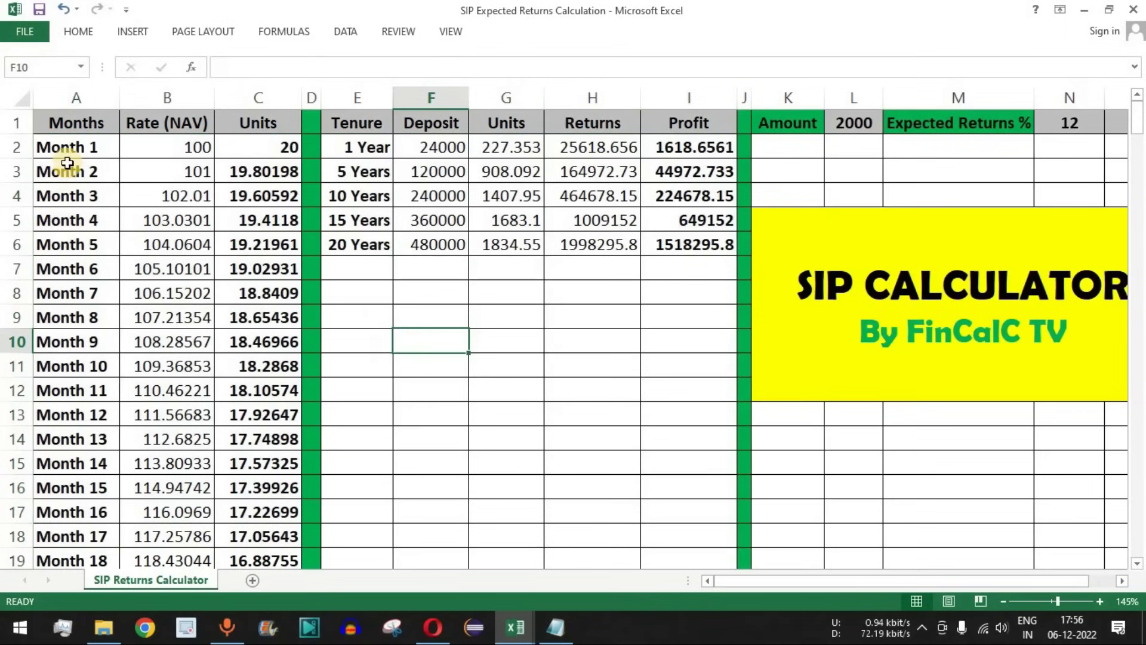
drag(77, 145, 84, 409)
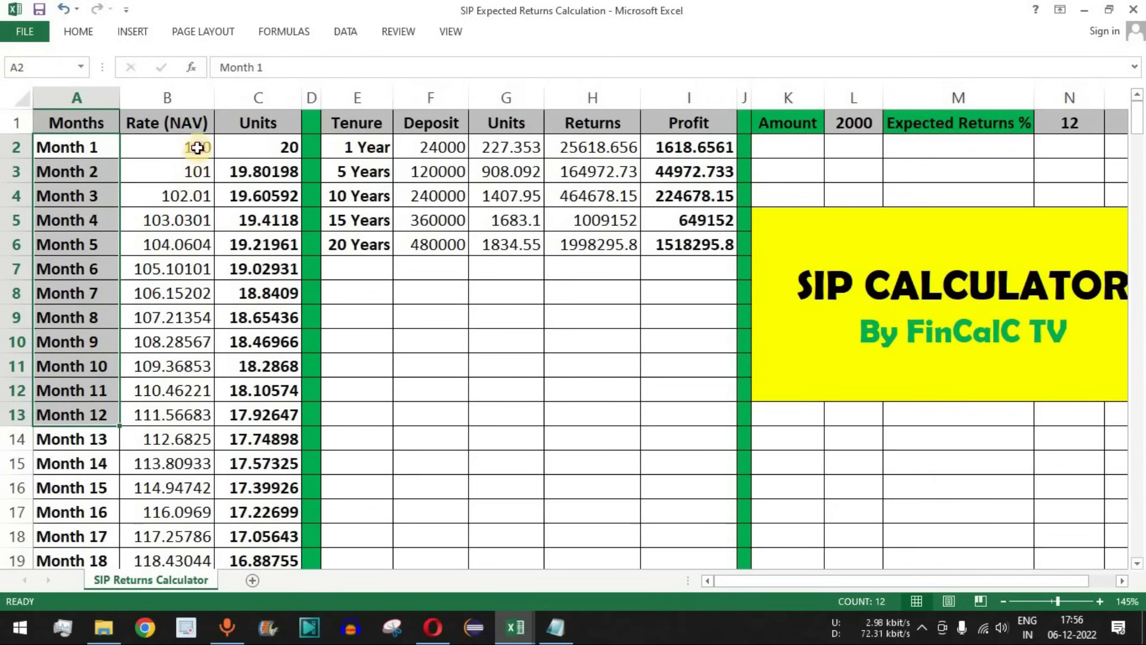
click(197, 148)
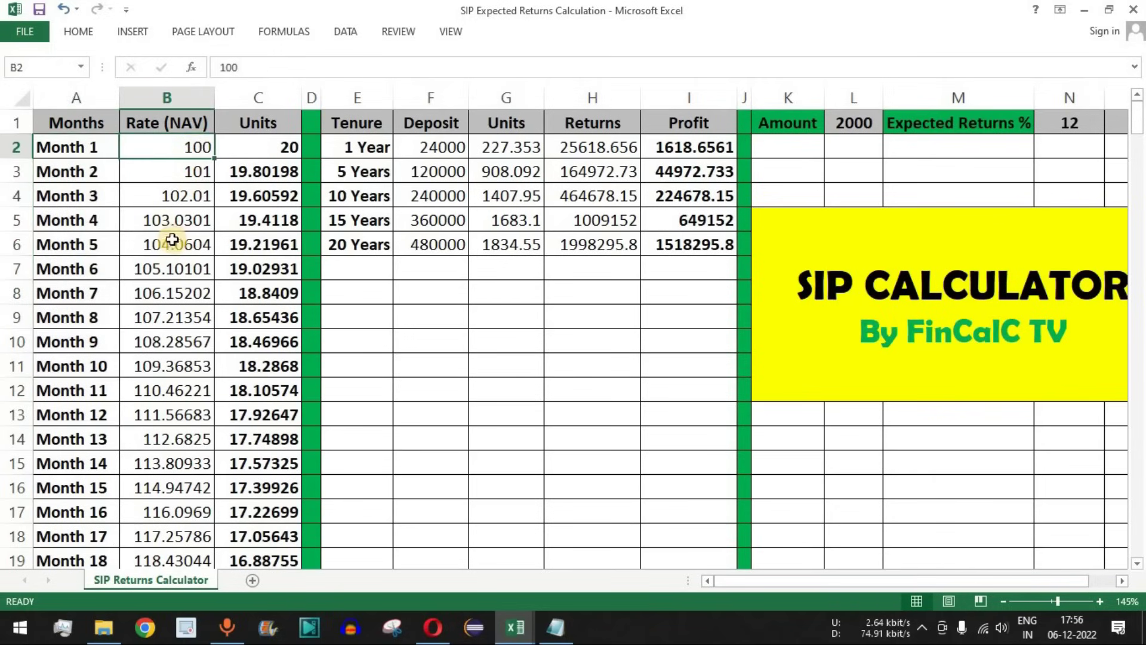
Check the expected return percentage, the monthly NAV and units columns, and the monthly amount in L1
click(1070, 122)
text(12)
key(ctrl+Return)
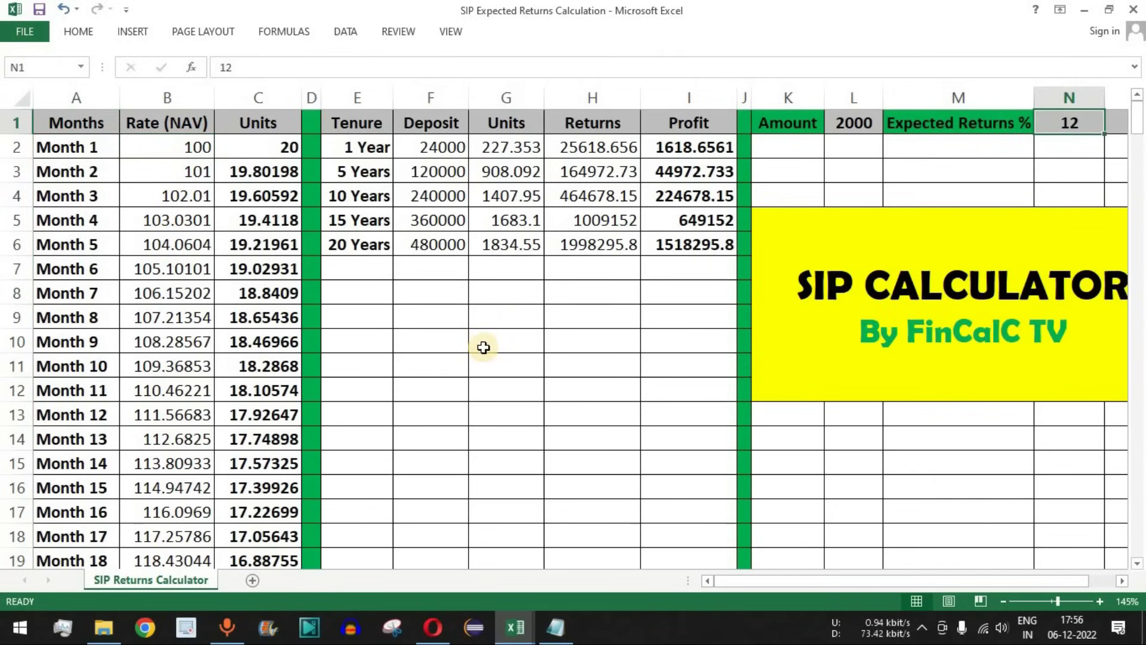
drag(197, 149, 188, 462)
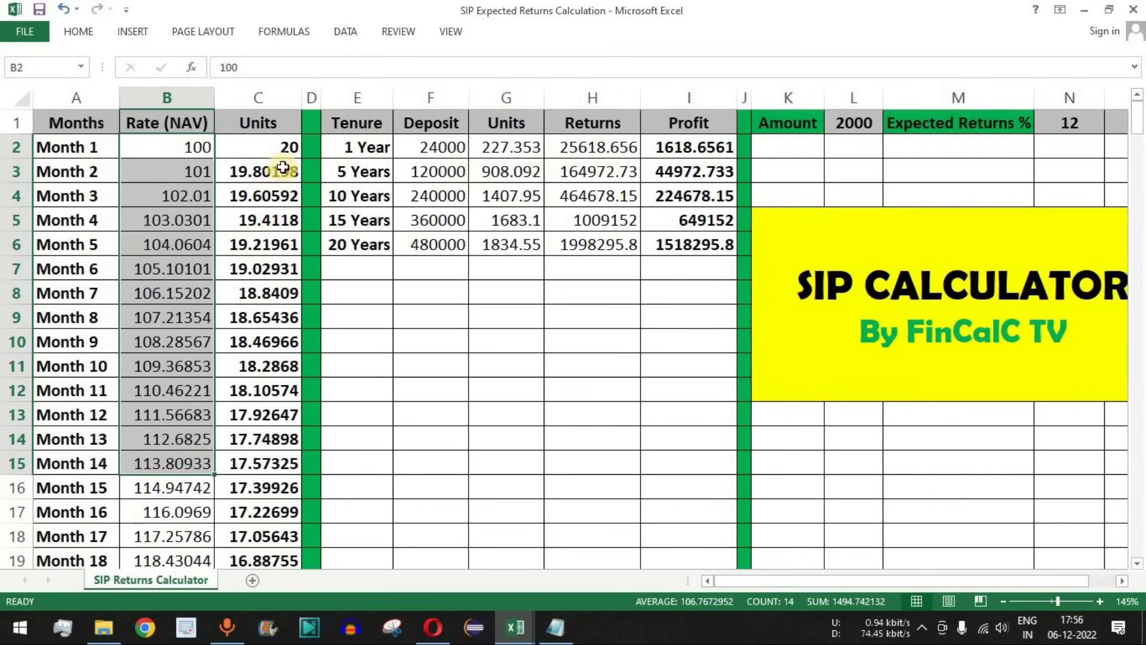
drag(287, 148, 276, 422)
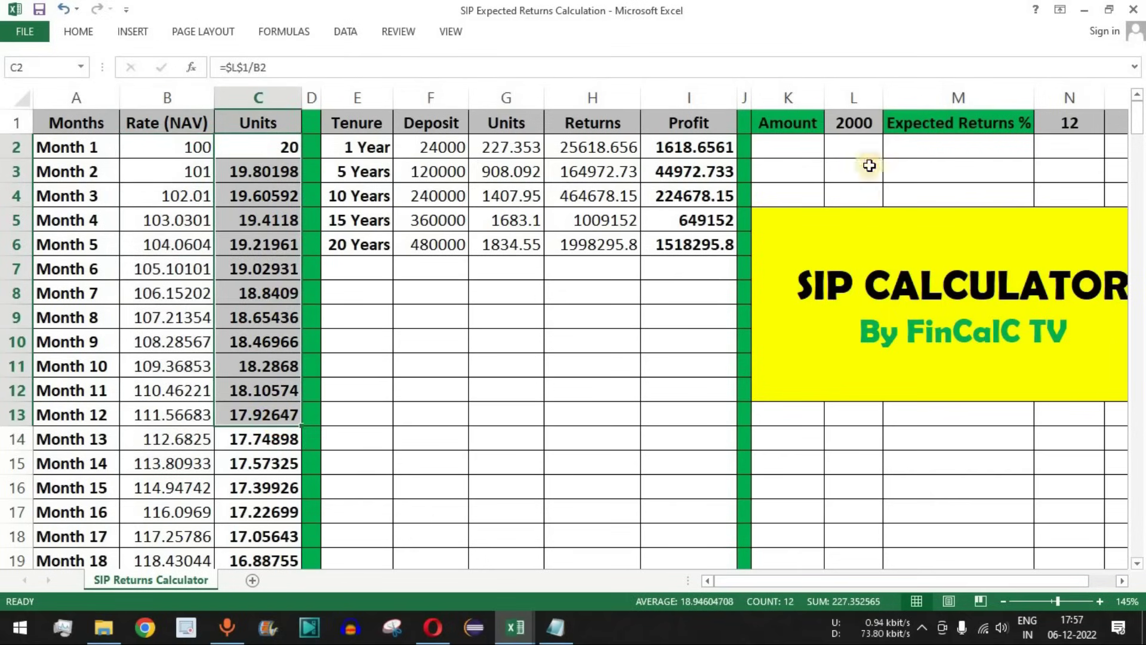
click(862, 126)
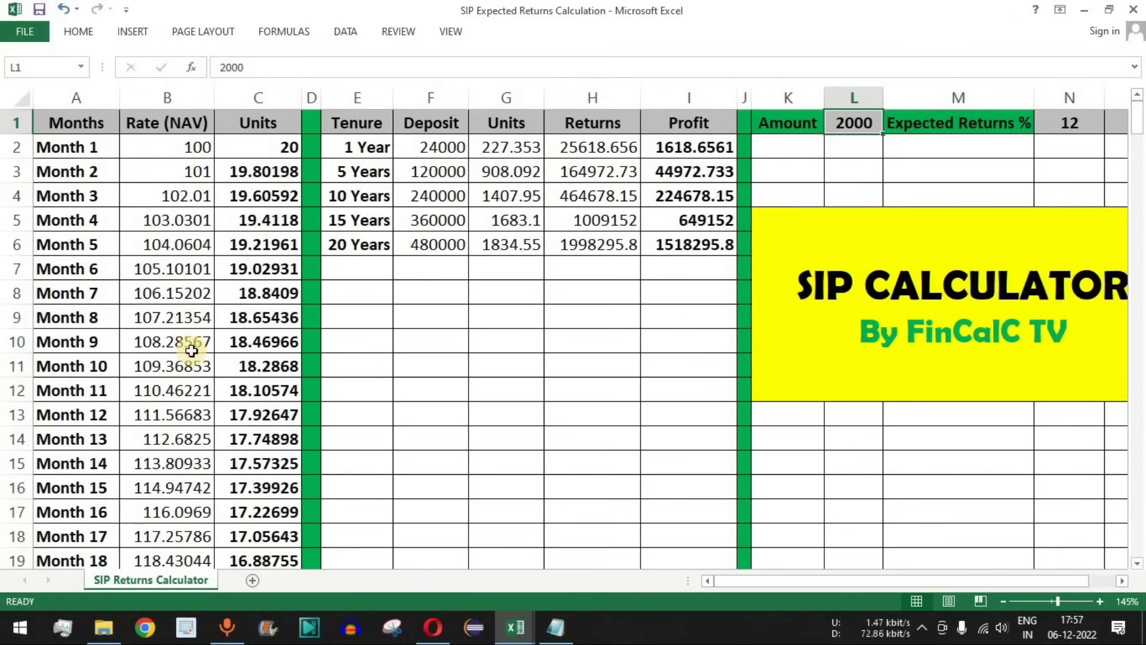
Return to the SIP Income Tax Calculation Examples workbook and check the year 2 tax cells and profit
key(alt+Tab)
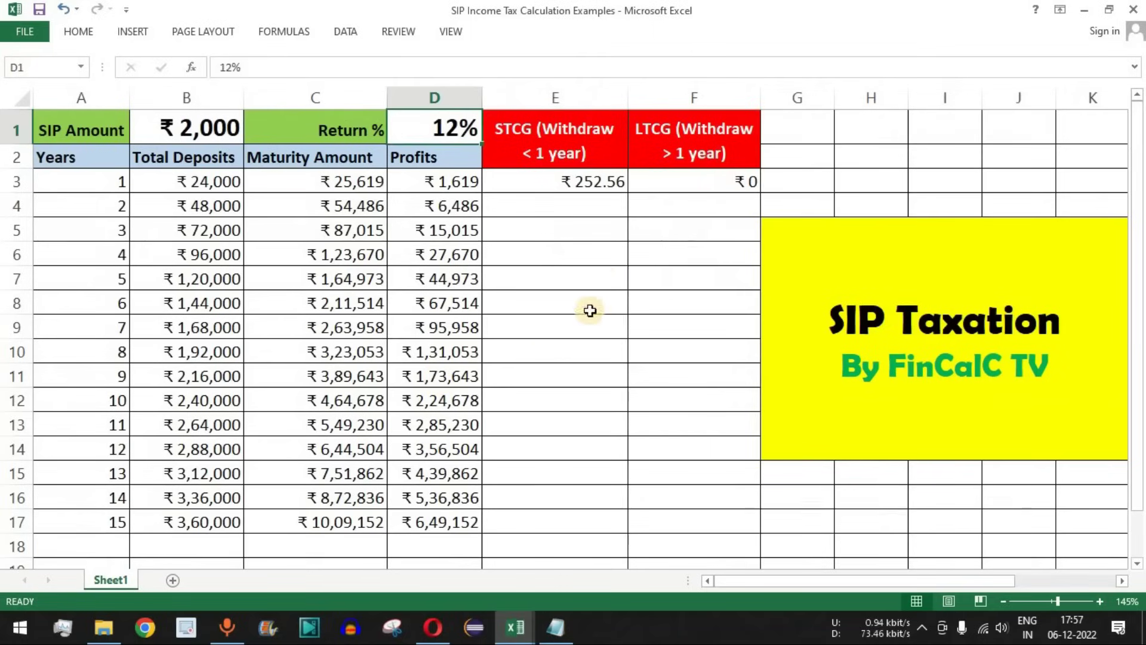
click(582, 206)
click(682, 212)
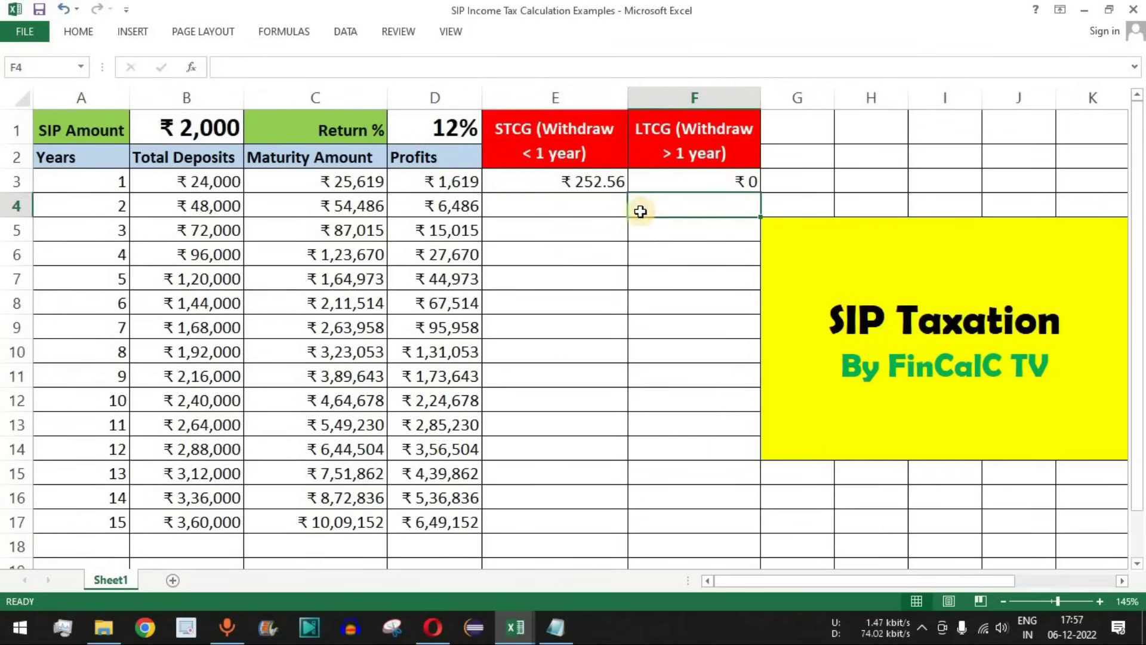
click(433, 208)
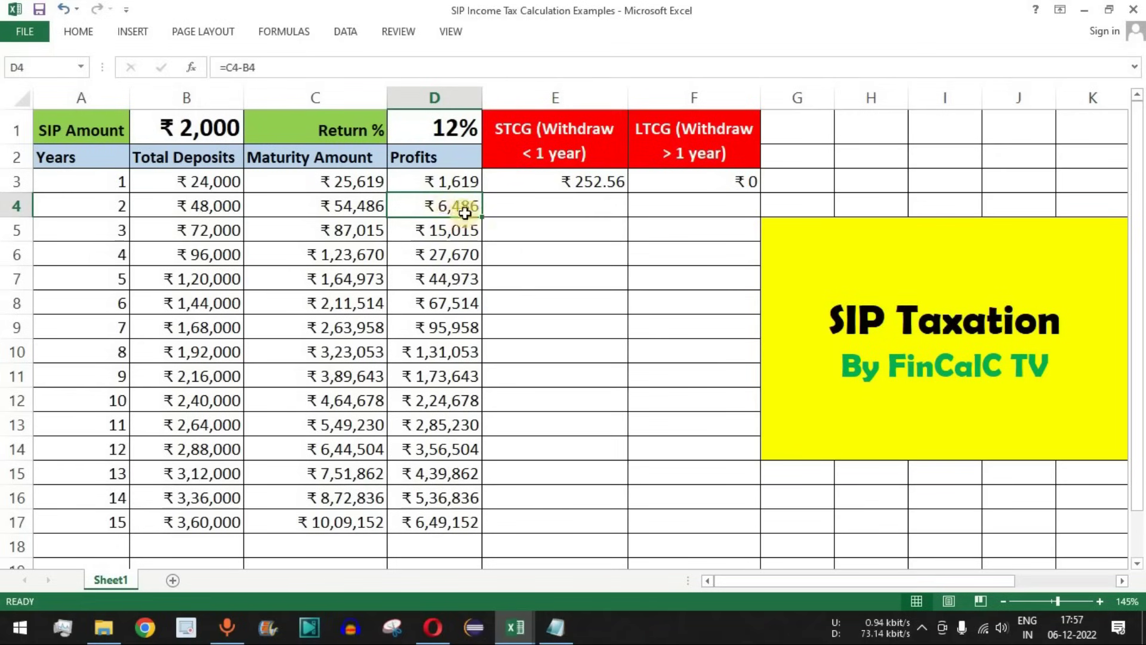
Switch back to the SIP Expected Returns Calculation workbook and enter the heading Units in E10
key(alt+Tab)
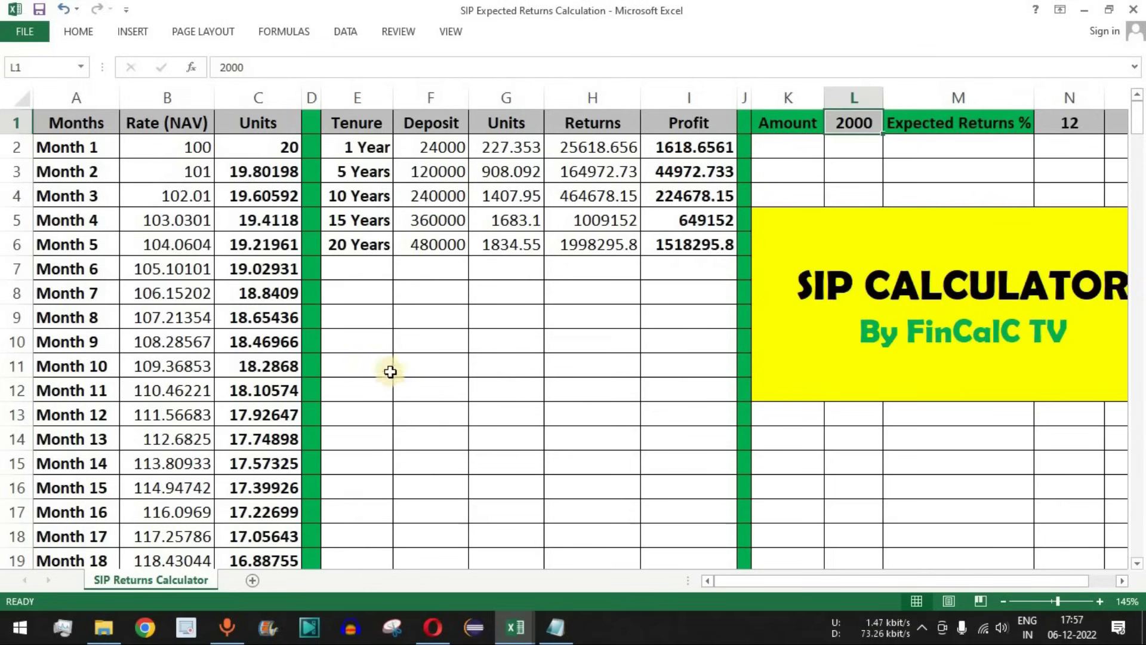
click(356, 353)
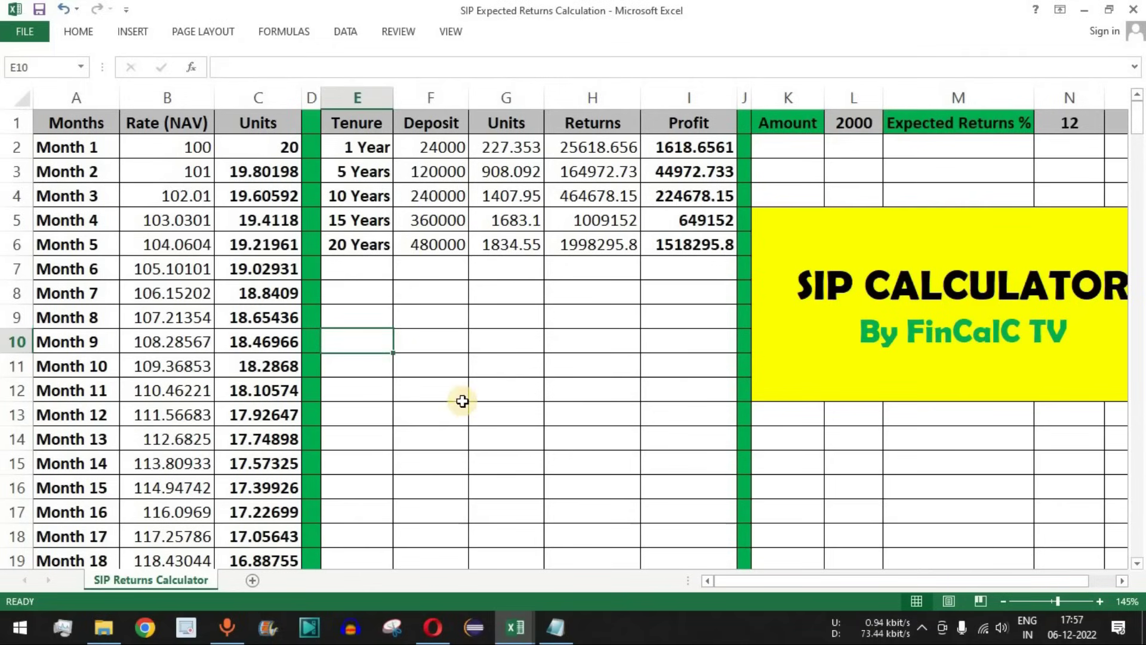
text(Units)
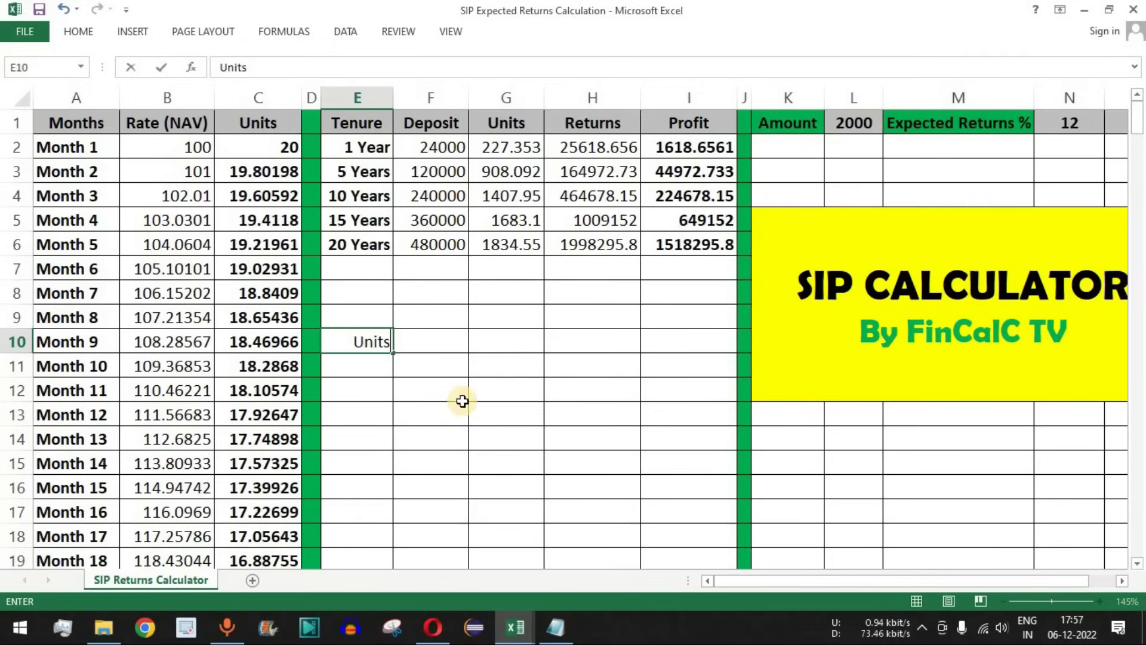
key(Return)
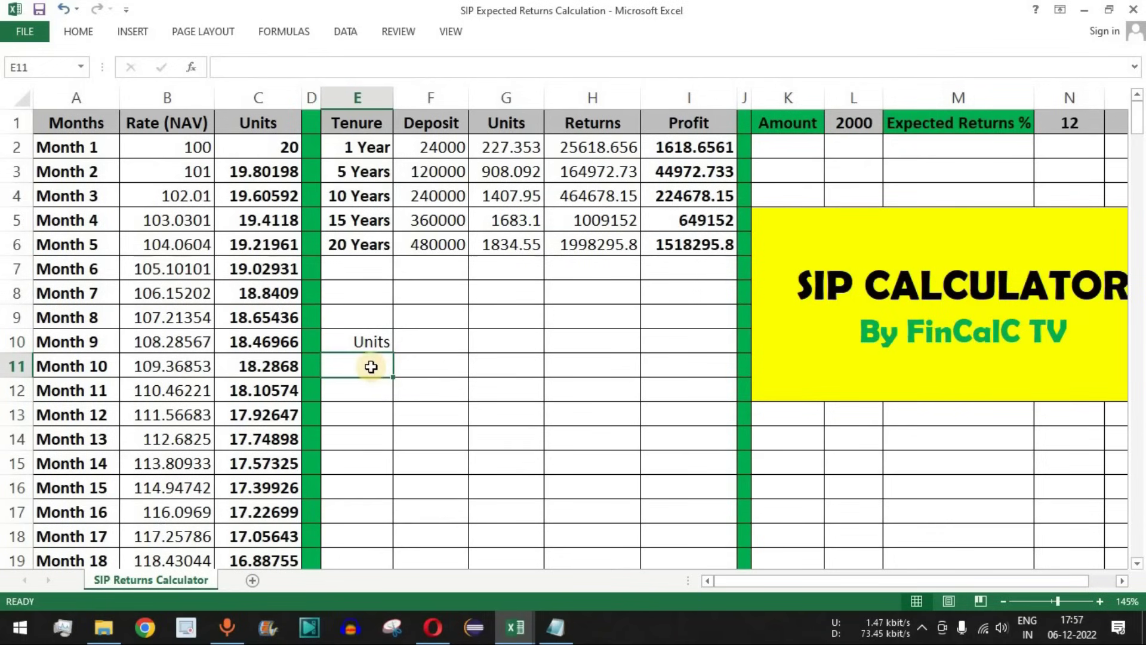
key(Up)
Compare the units bought in months 1 to 12 with those bought in months 13 to 24
drag(94, 147, 238, 418)
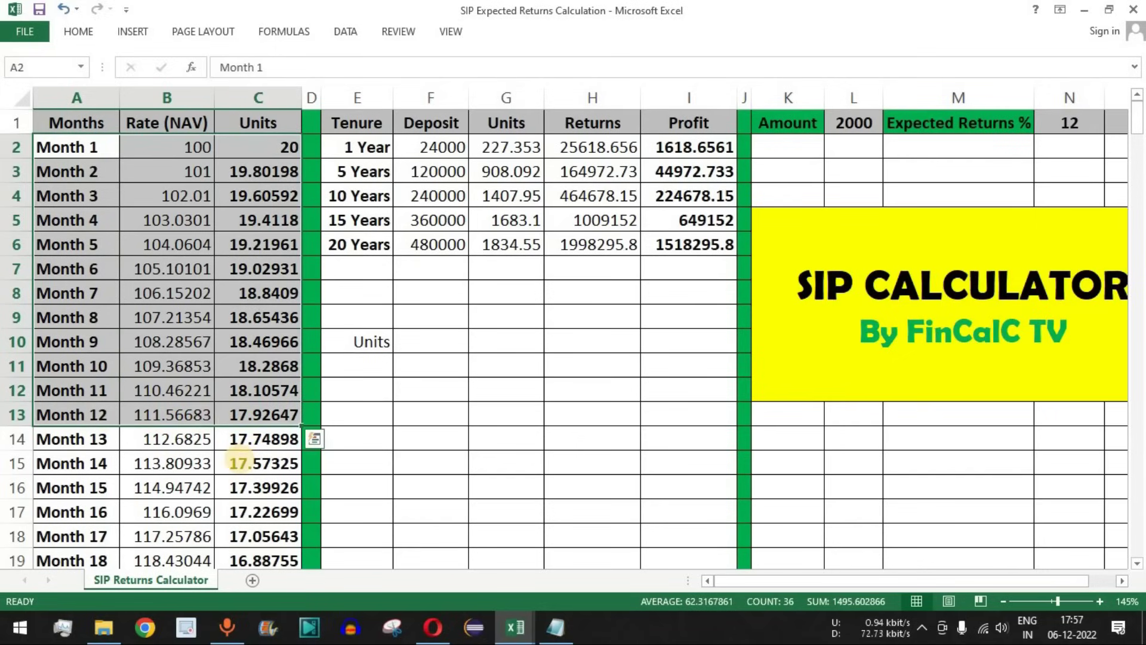
drag(286, 149, 266, 411)
scroll(262, 333, down, 2)
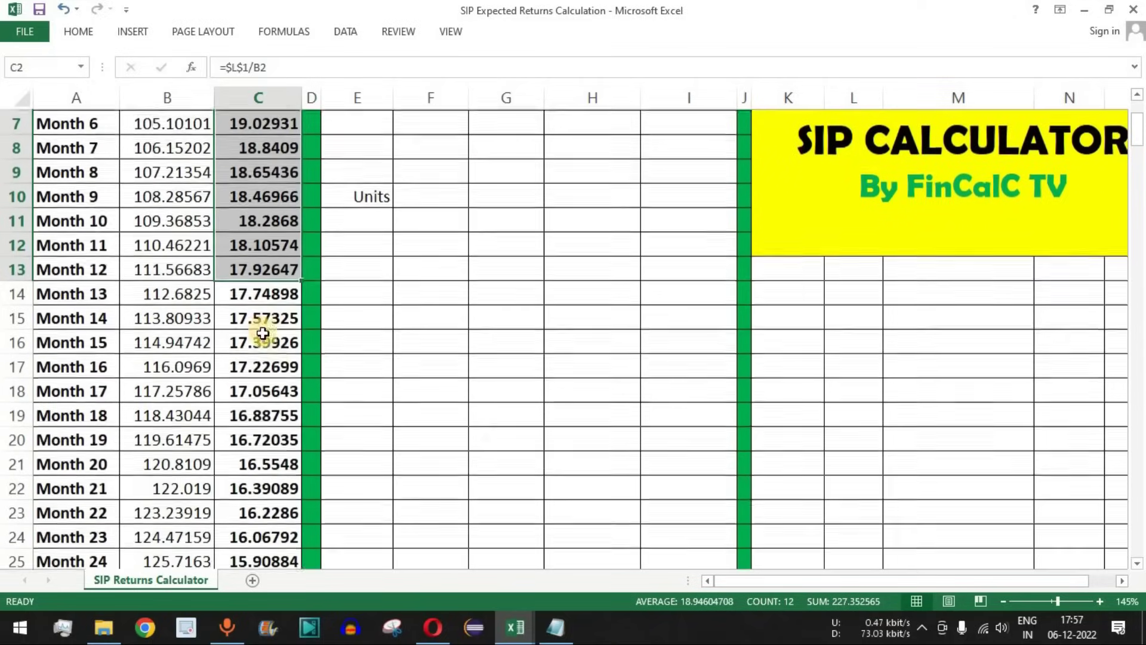
scroll(90, 334, down, 1)
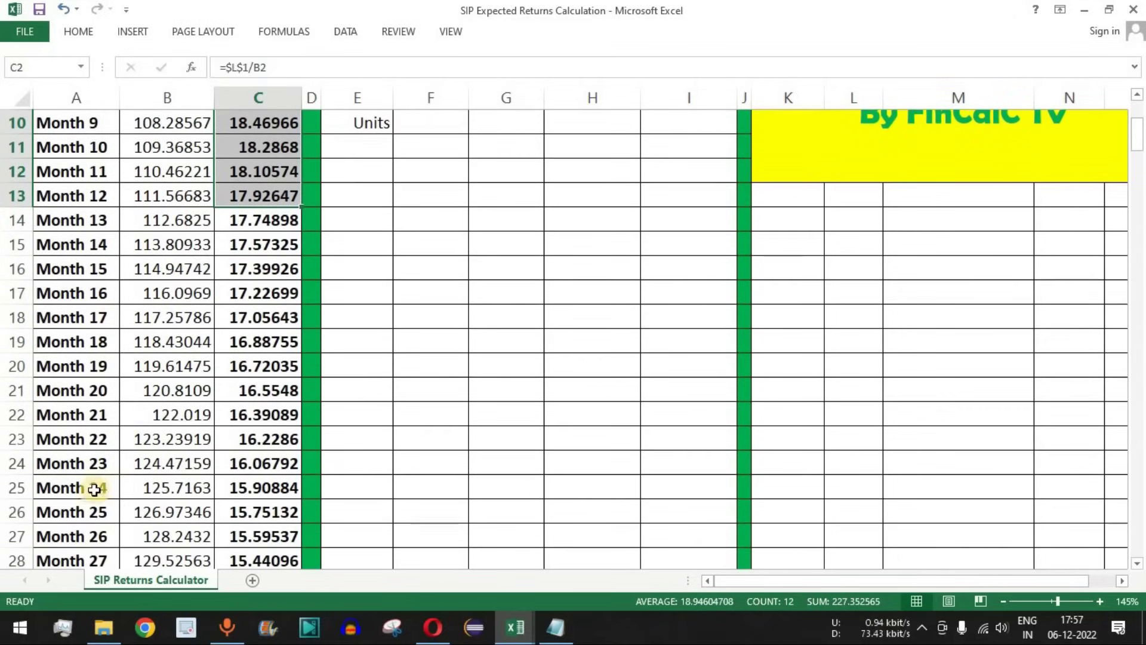
click(262, 220)
drag(263, 220, 257, 477)
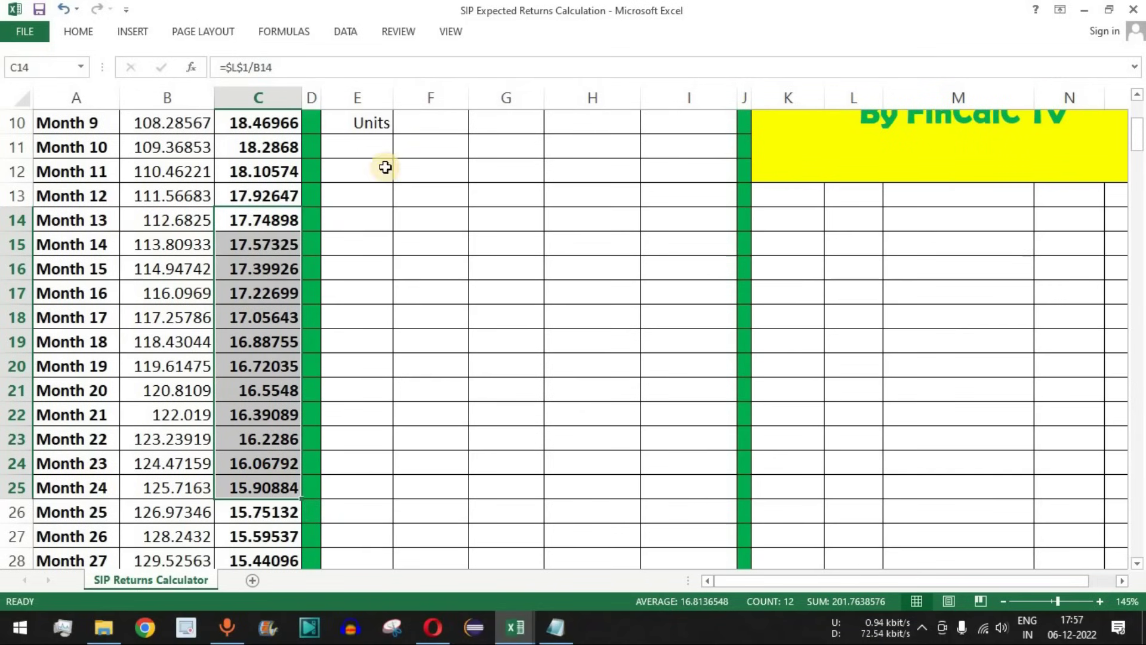
Total the units of months 13 to 24 in E11 with a SUM formula over C14:C25
click(365, 146)
text(=sum)
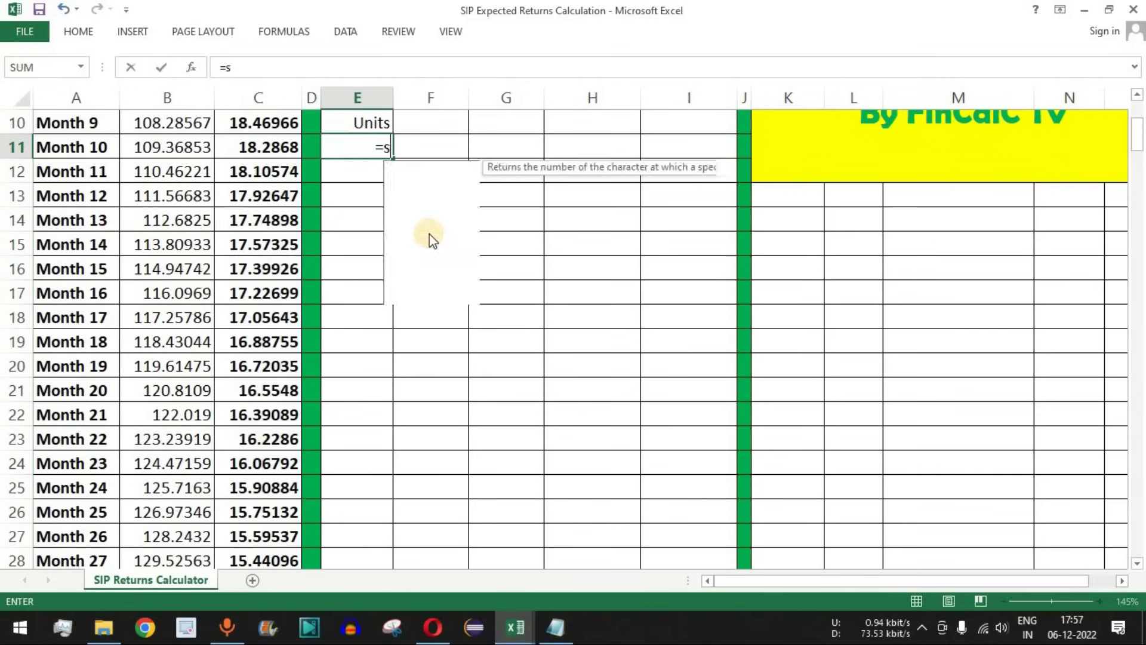
key(Tab)
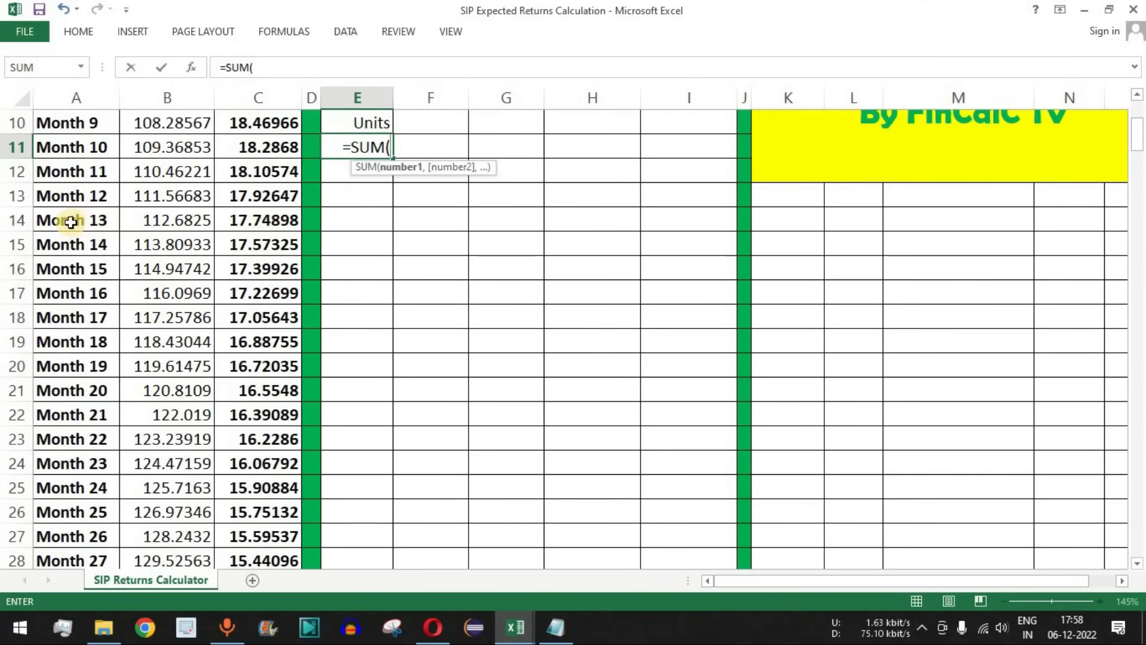
drag(273, 222, 270, 488)
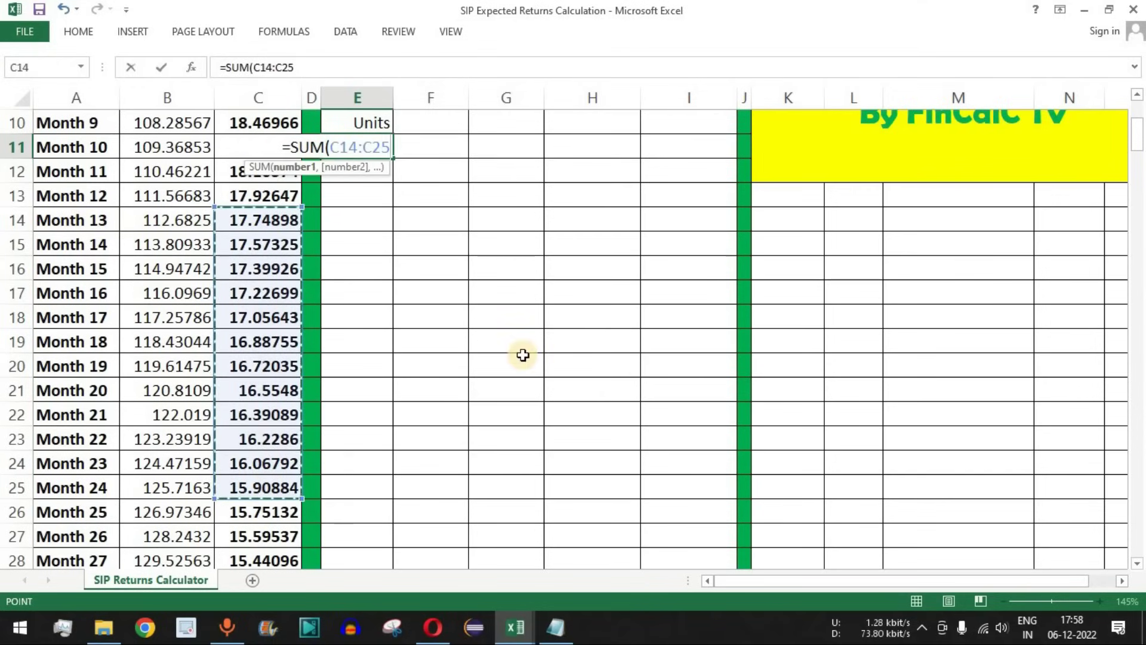
key(Return)
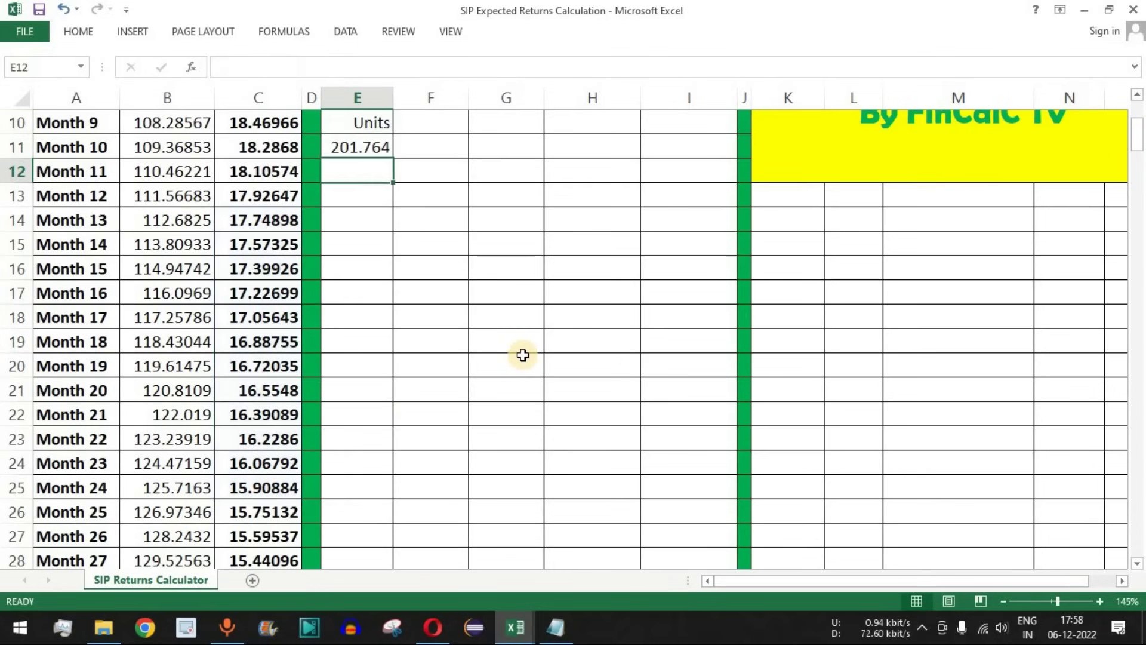
Enter =E11*B26 in E12 to value those units at the month 25 NAV, and check the resulting cell
scroll(522, 356, up, 2)
click(371, 297)
click(376, 322)
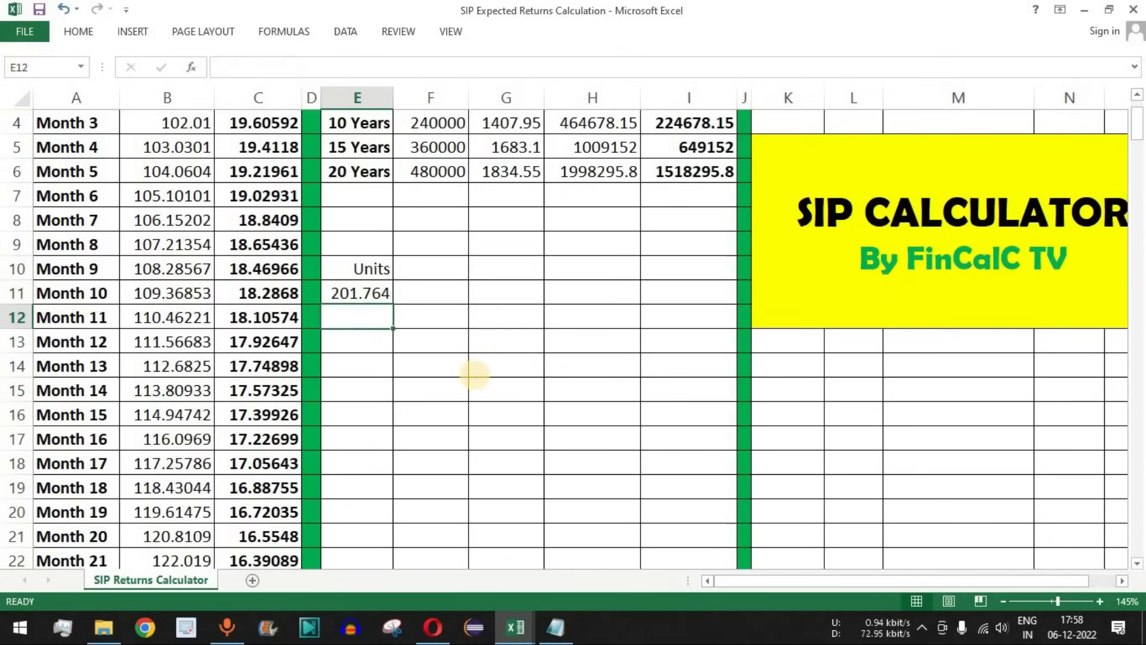
text(=)
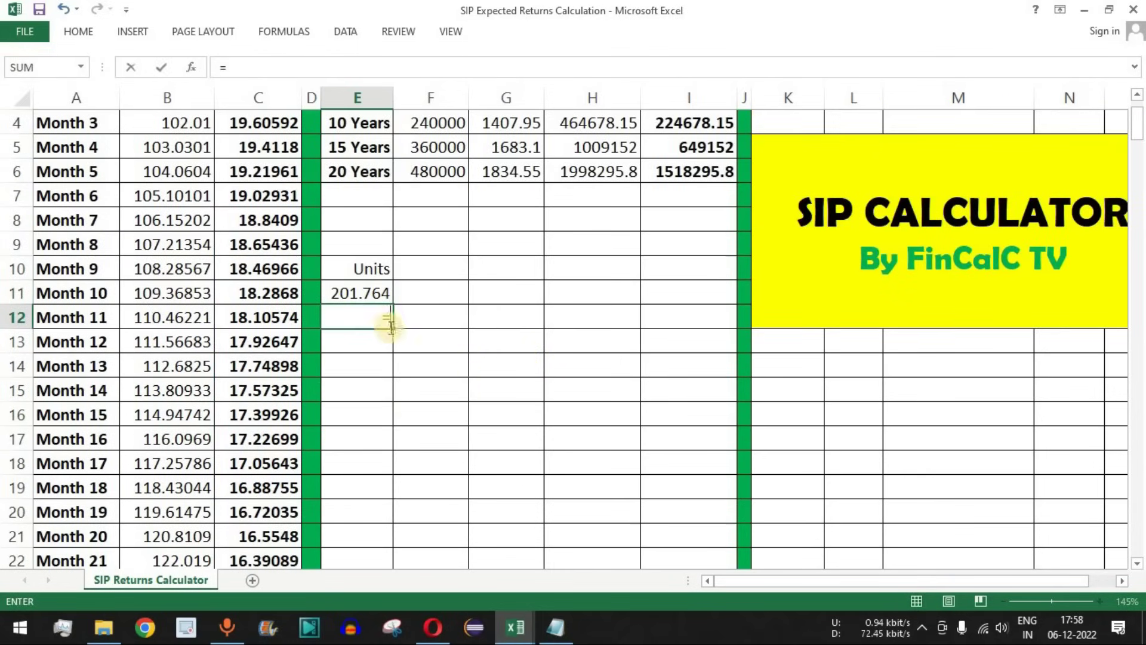
click(374, 294)
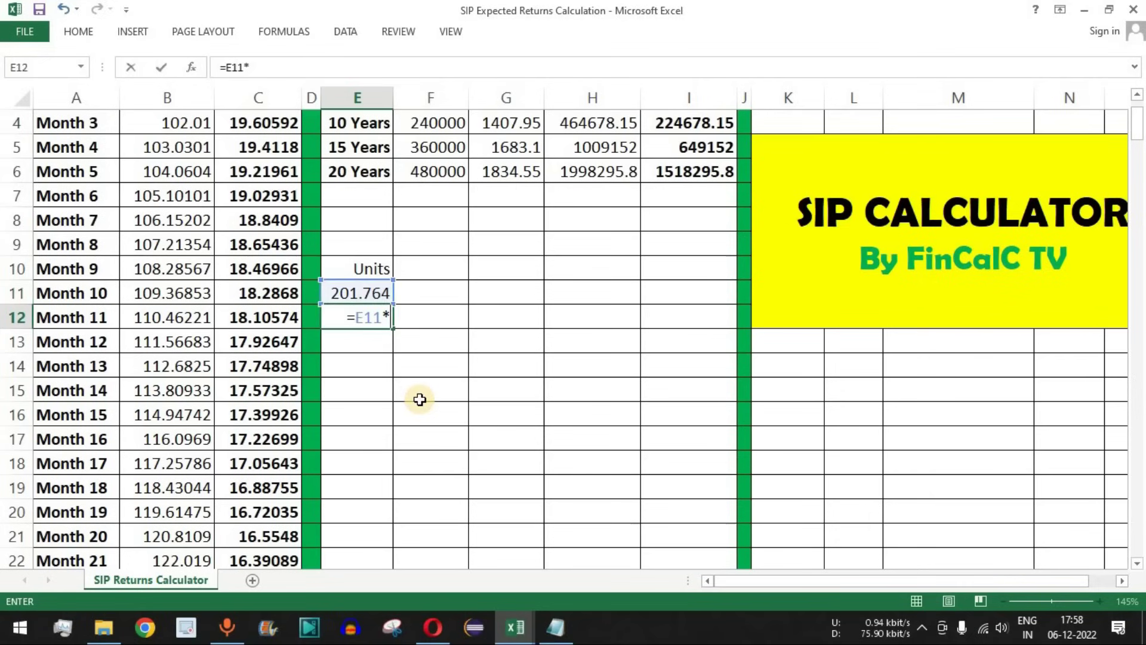
scroll(238, 343, down, 2)
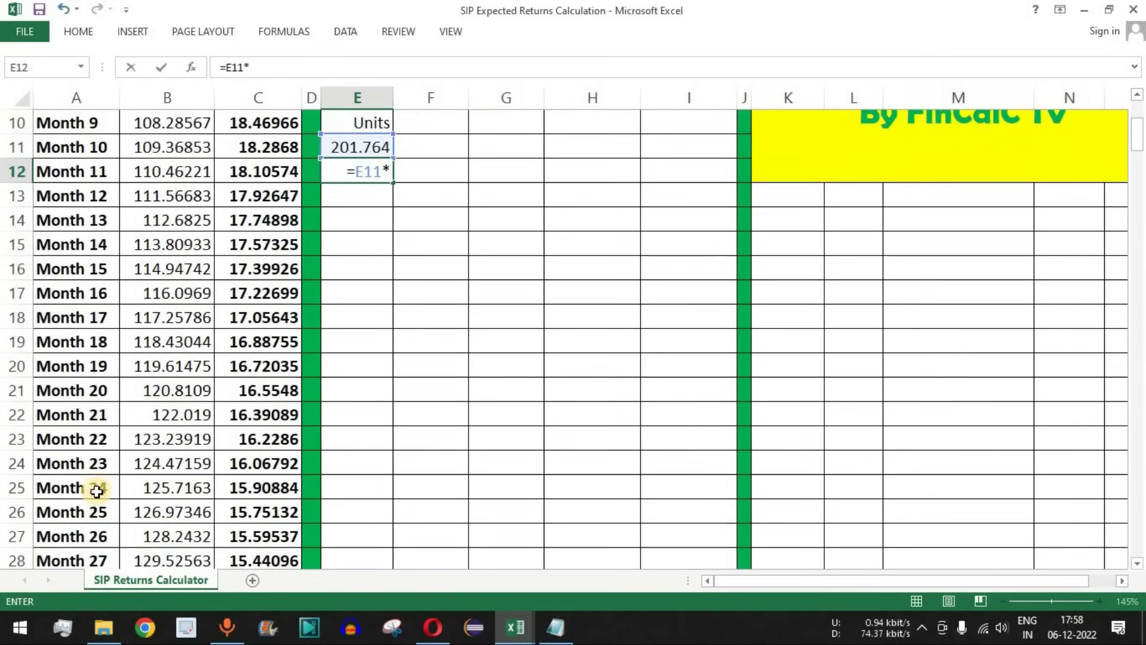
click(179, 513)
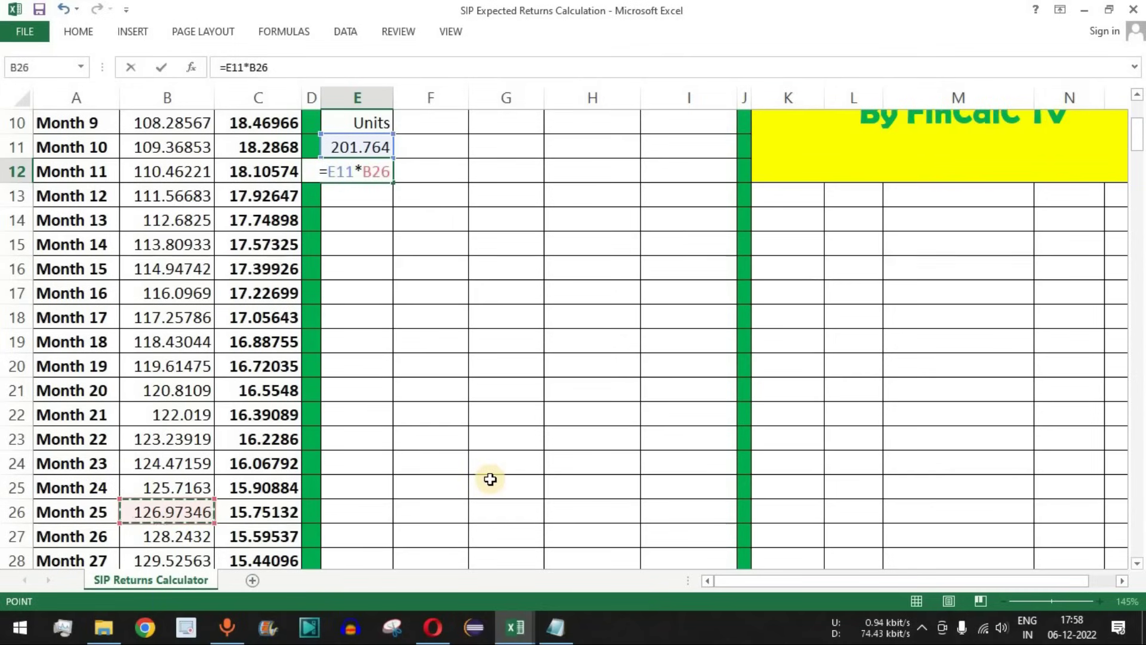
key(Return)
scroll(448, 406, up, 3)
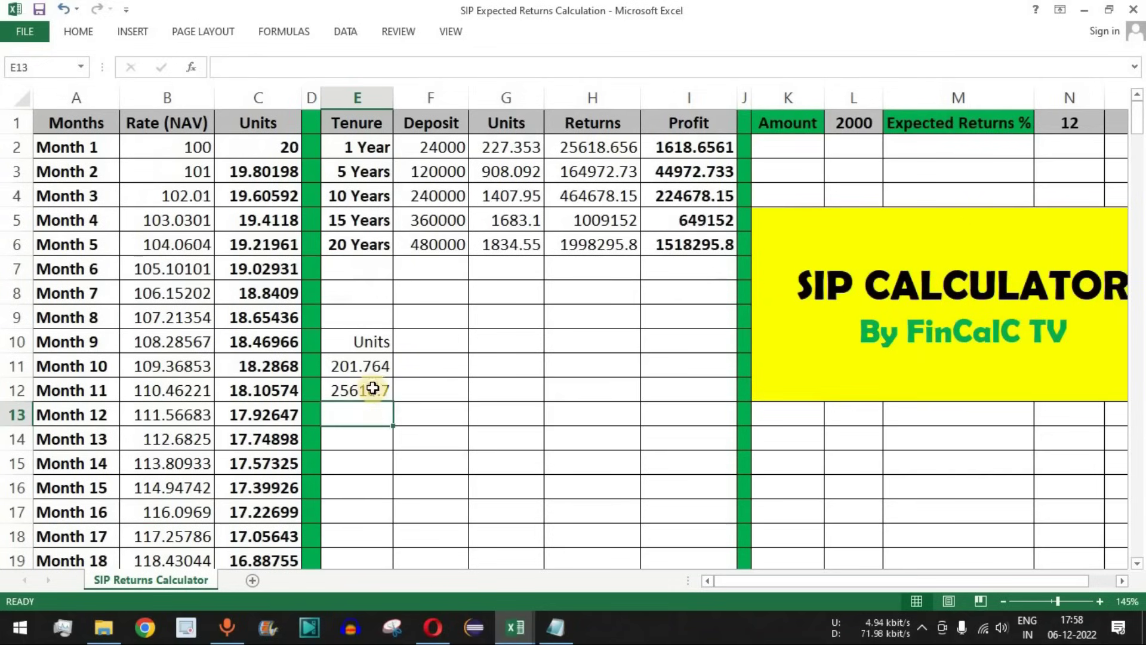
click(348, 388)
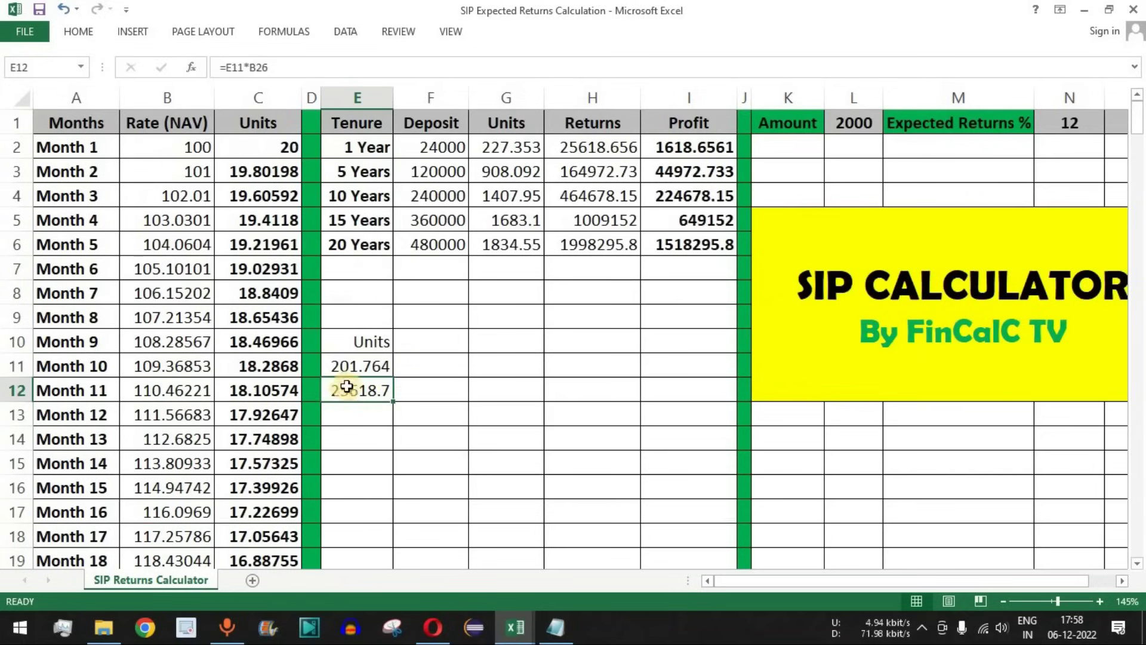
click(367, 414)
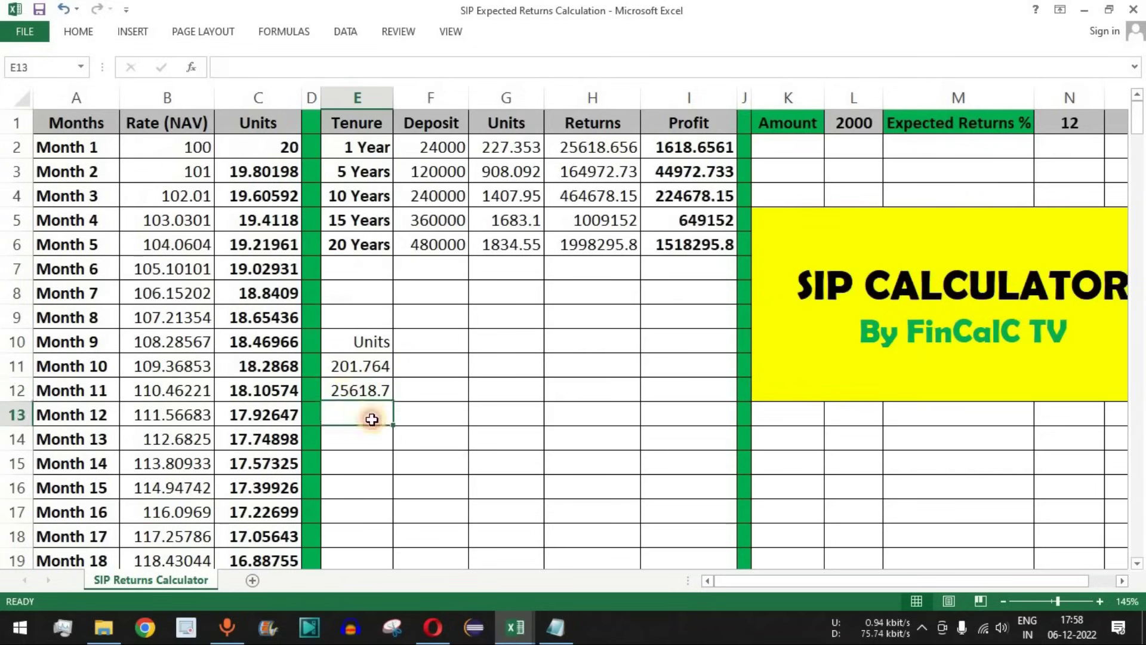
click(370, 387)
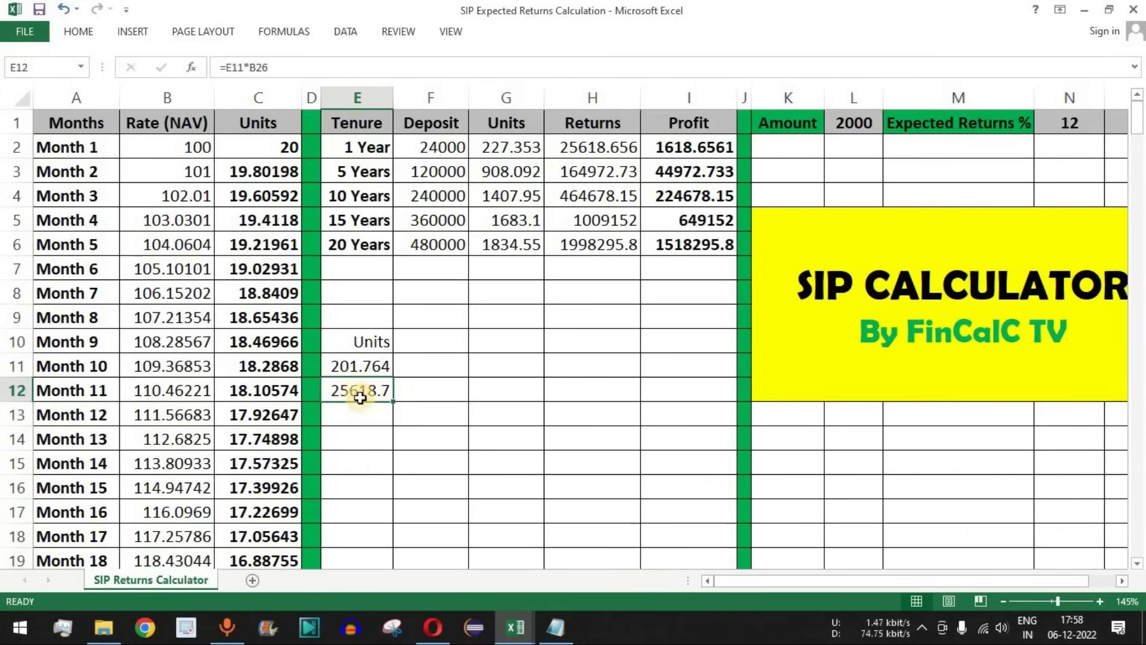
Enter =E12-24000 in E13 to calculate the profit on the units of months 13 to 24
scroll(360, 389, down, 2)
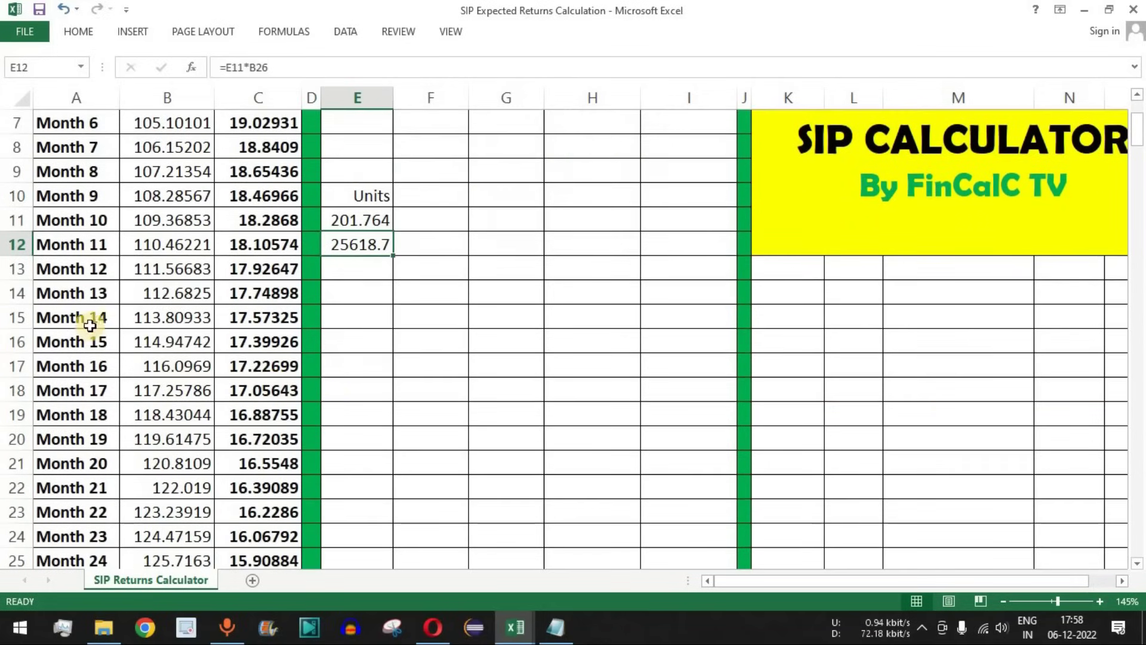
drag(98, 295, 107, 549)
click(366, 268)
text(=)
click(377, 246)
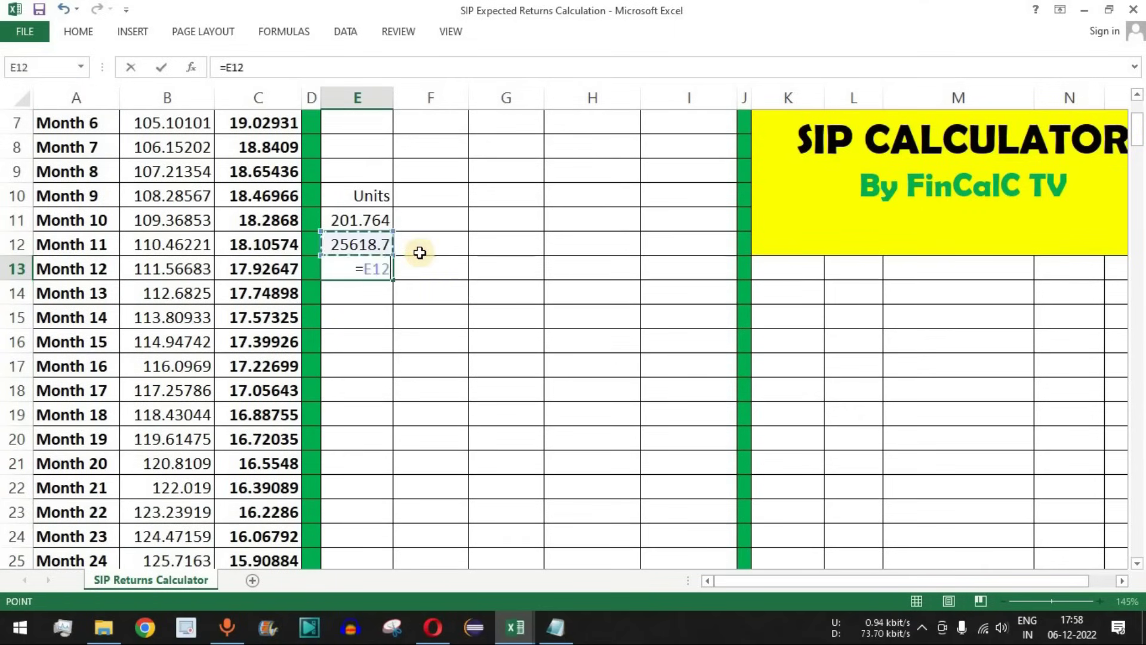
text(-24)
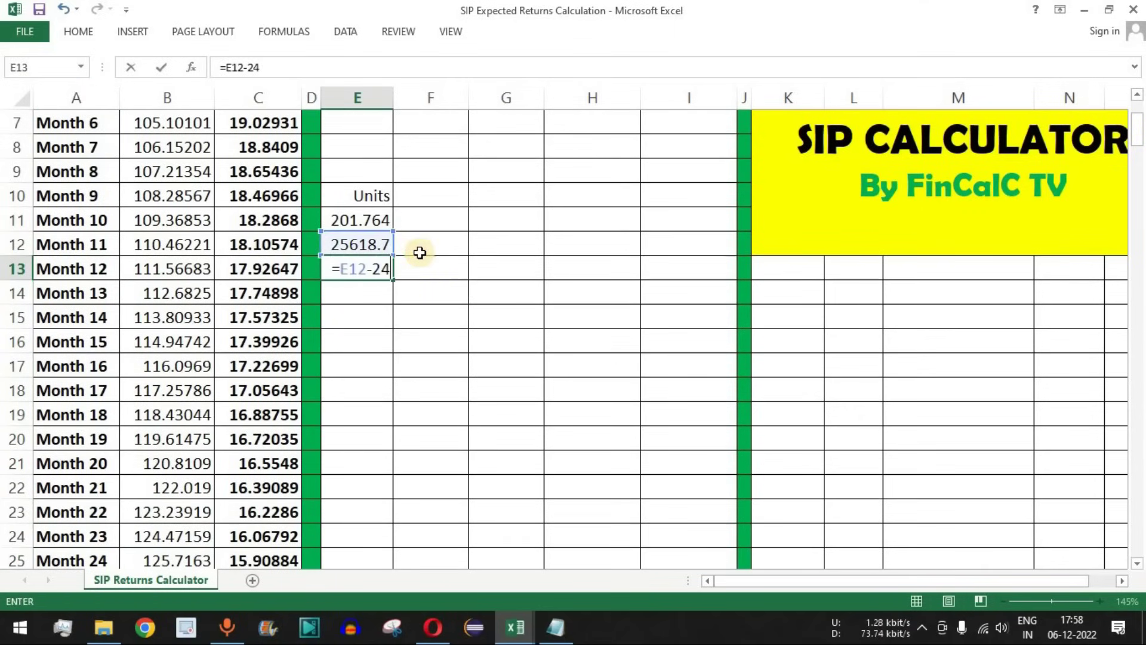
text(000)
key(Return)
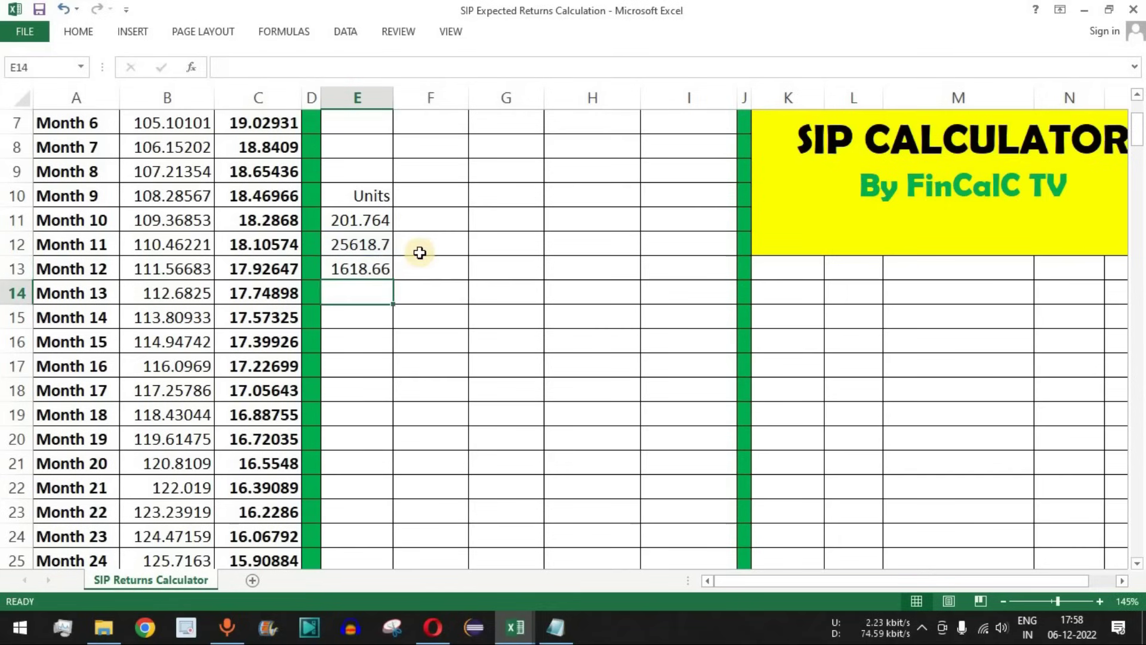
click(353, 274)
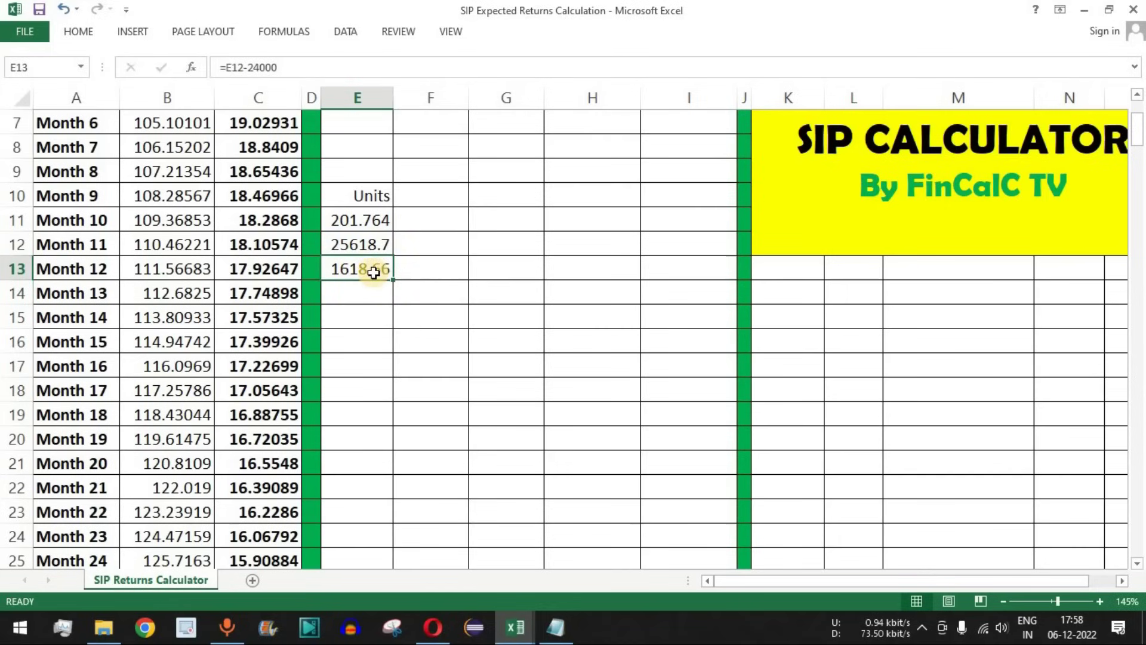
Check the year 1 profit in D3 of the SIP Income Tax Calculation Examples workbook, and return to the SIP Expected Returns Calculation workbook
click(523, 633)
click(382, 504)
click(439, 182)
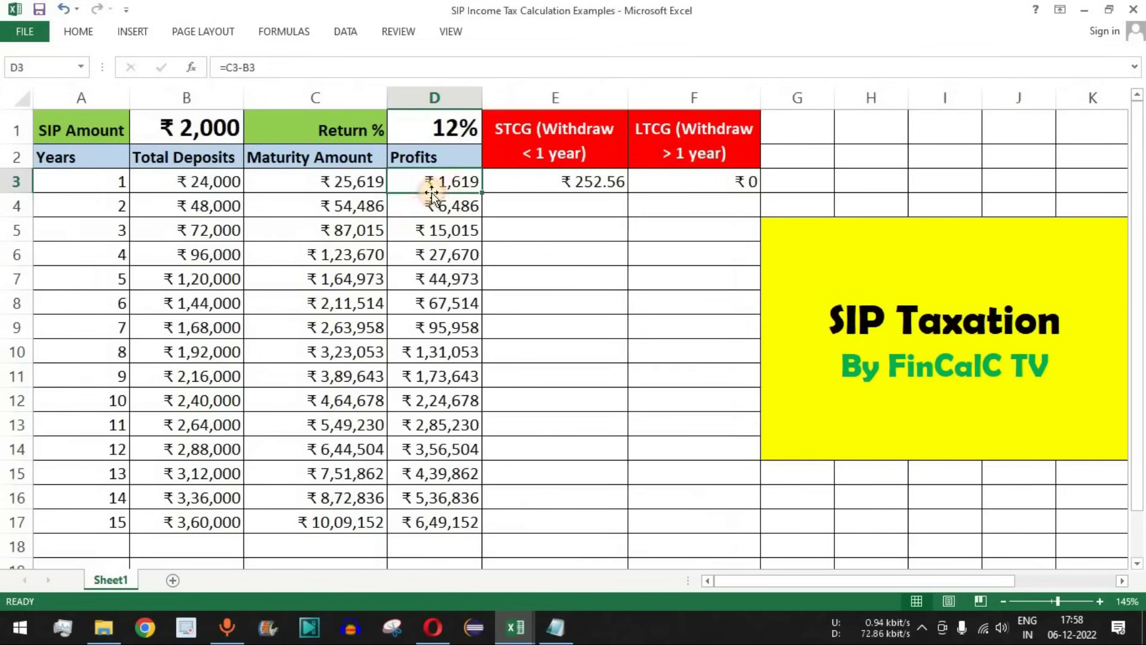
key(alt+Tab)
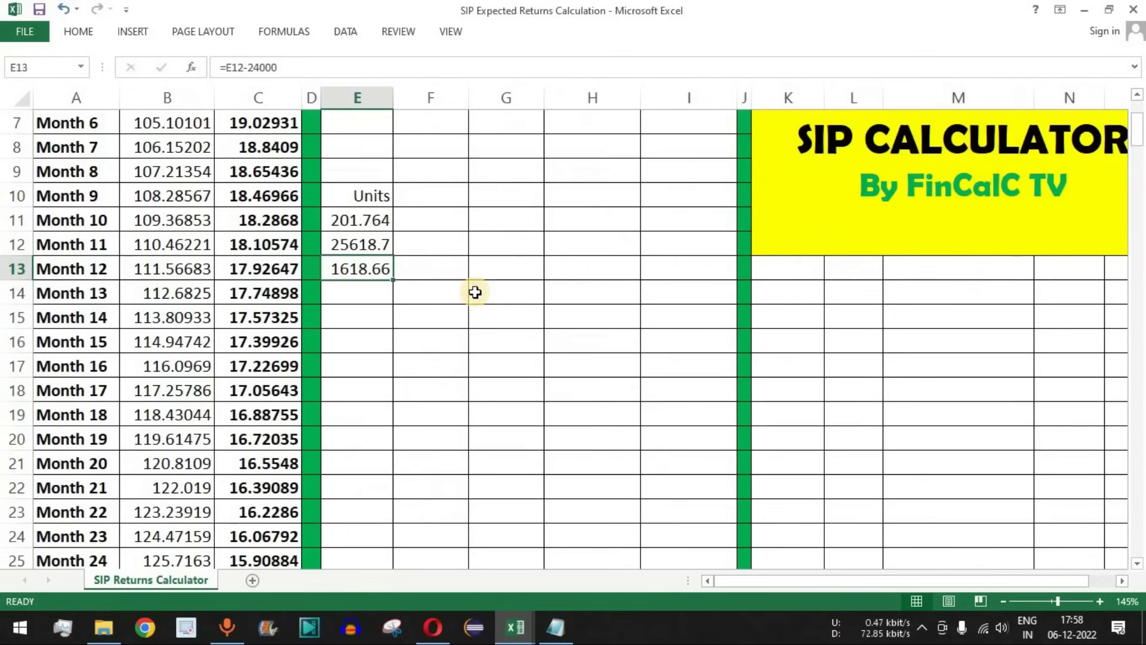
Enter the headings LTCG in F9 and STCG in E9
click(434, 191)
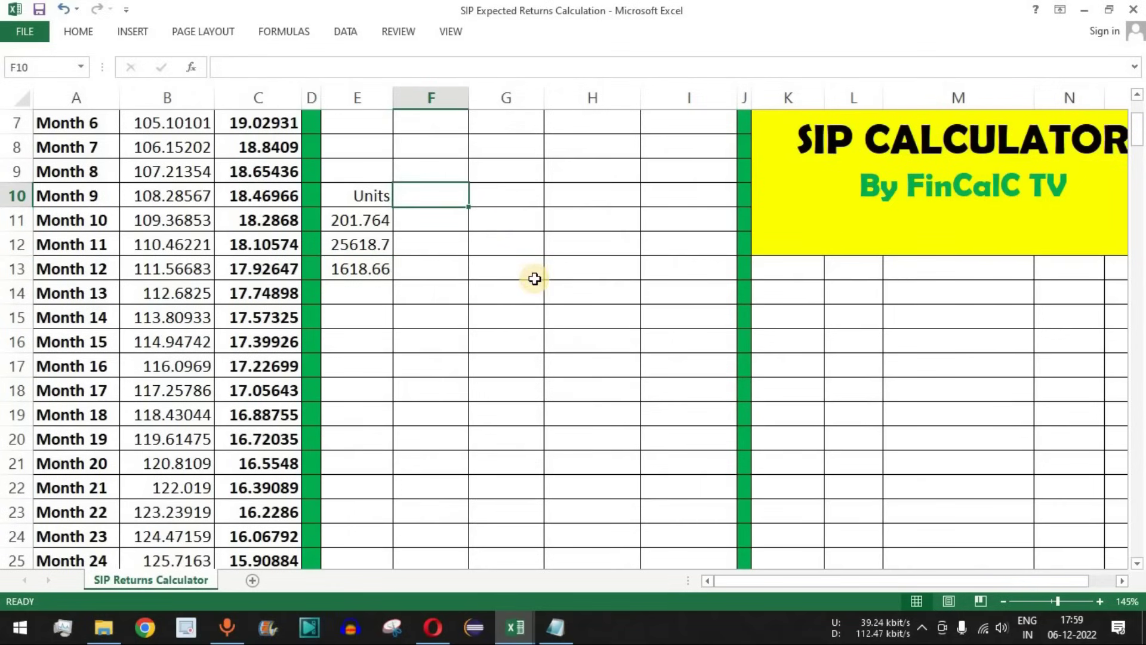
click(445, 174)
text(LTCG)
key(Return)
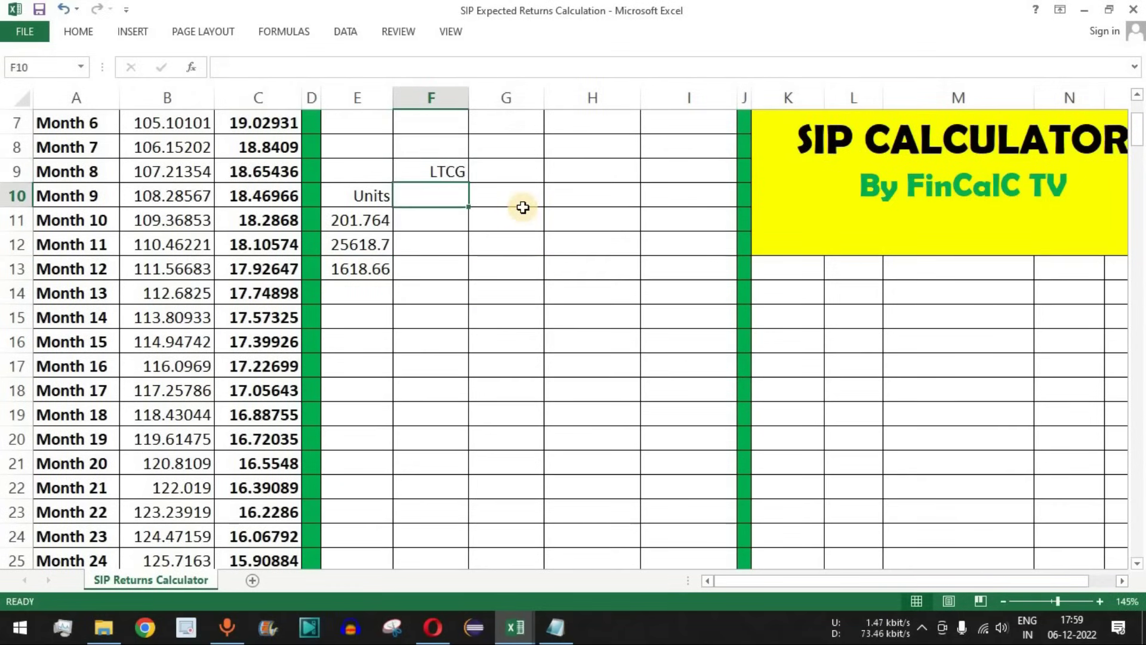
click(387, 176)
text(S)
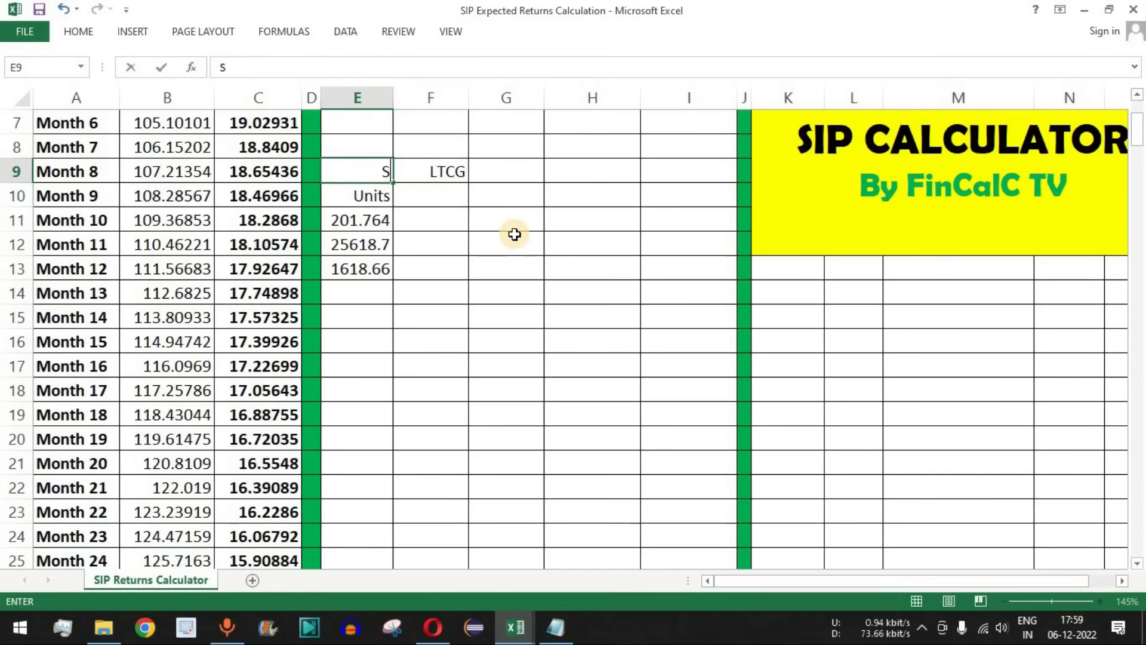
text(TCG)
key(Return)
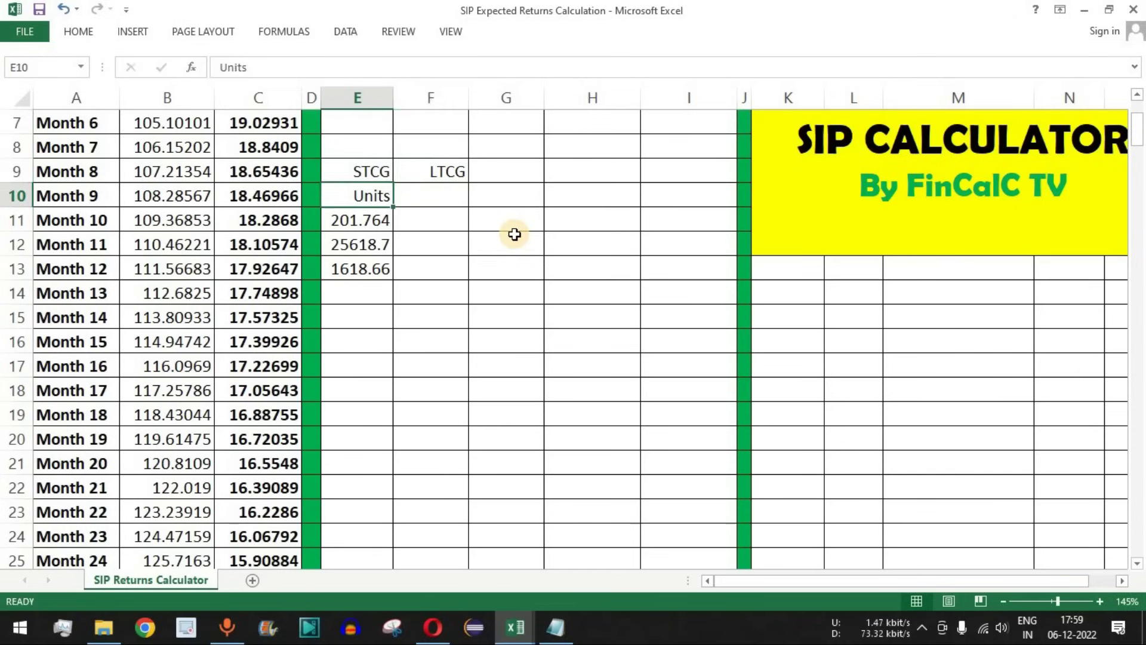
click(449, 176)
Delete the Units cell E10 so the values below shift up, and check the formulas in E11 and E12
click(370, 197)
right_click(370, 197)
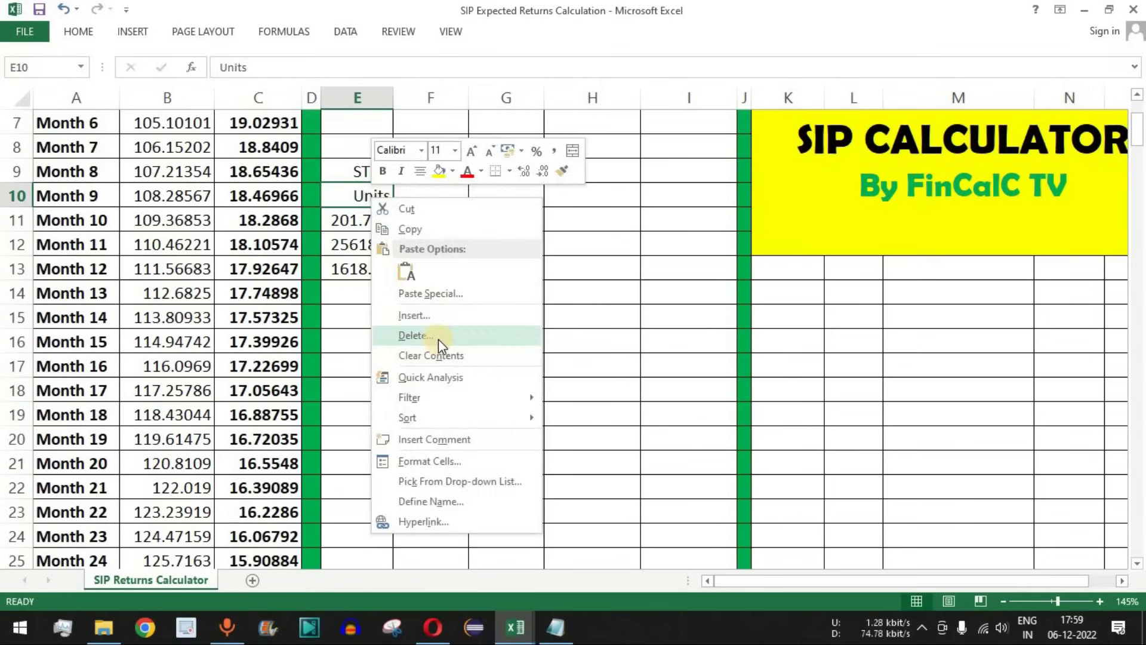
click(416, 336)
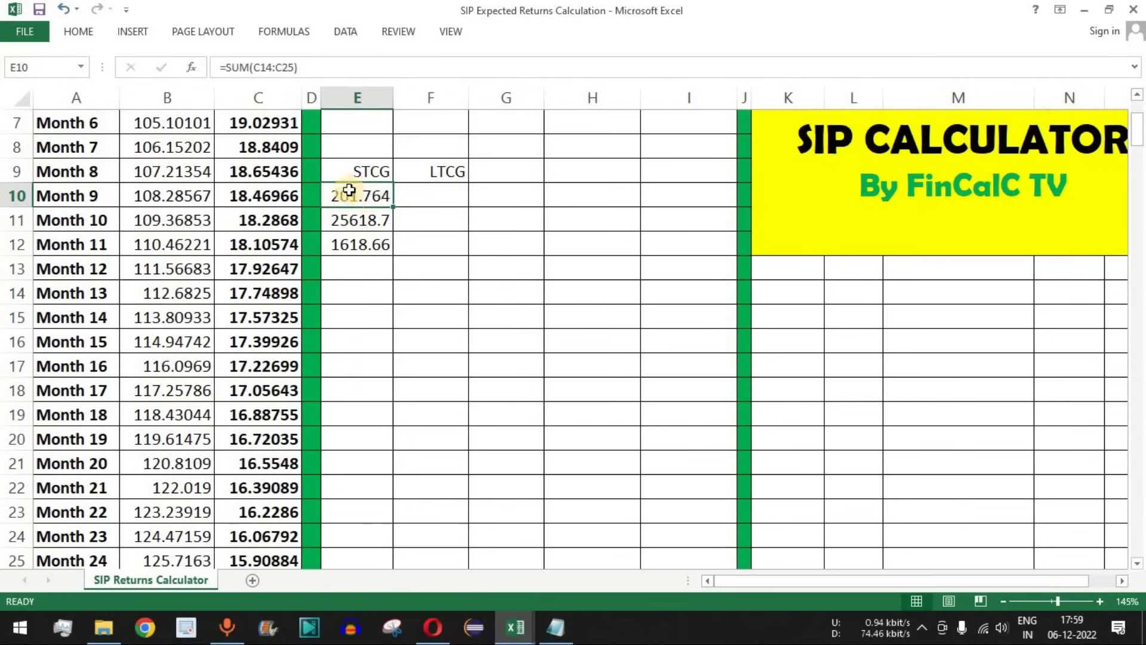
click(370, 225)
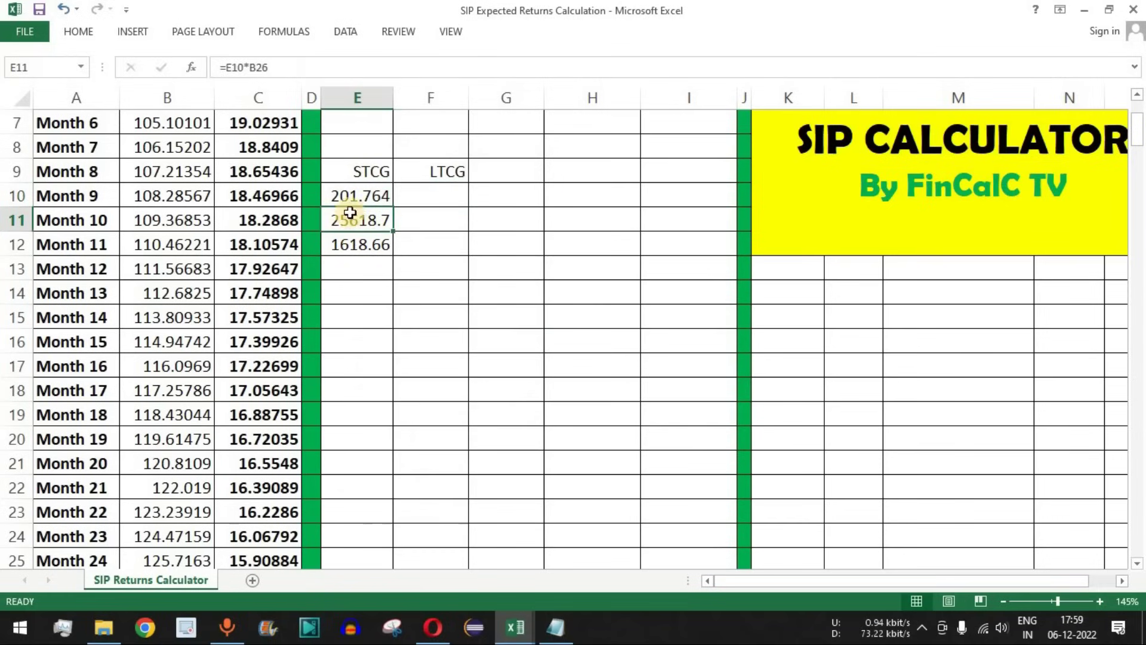
click(375, 245)
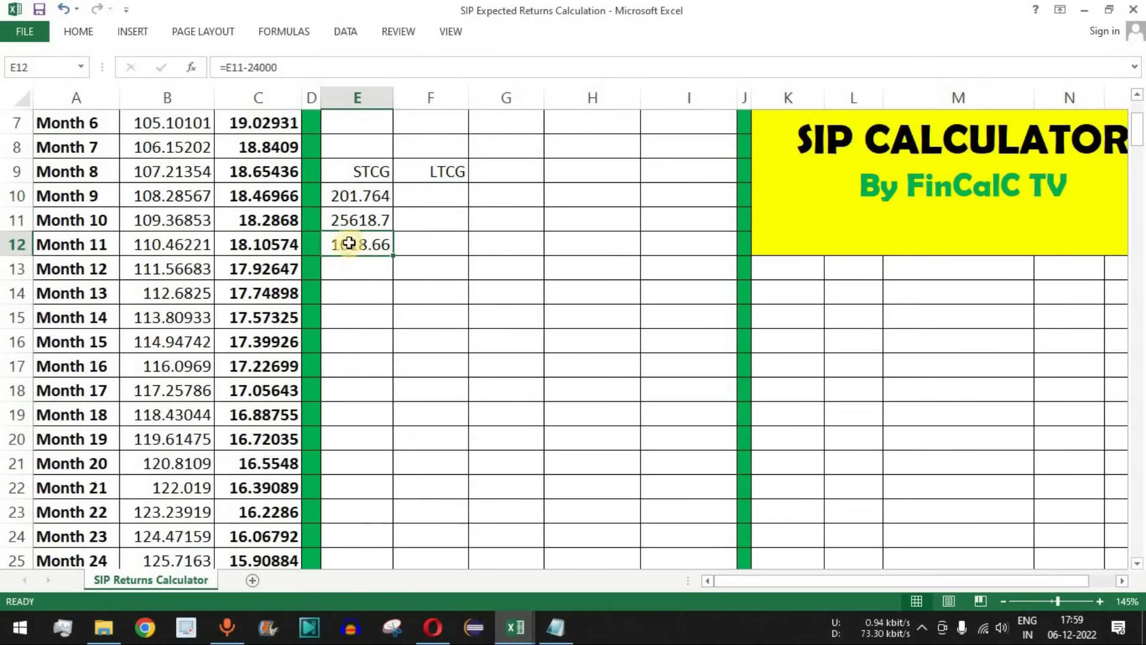
Insert cells at E9:E12 to shift the figures one column right, and label E10:E12 Units, Maturity and Profit
drag(358, 172, 361, 245)
right_click(366, 204)
click(422, 322)
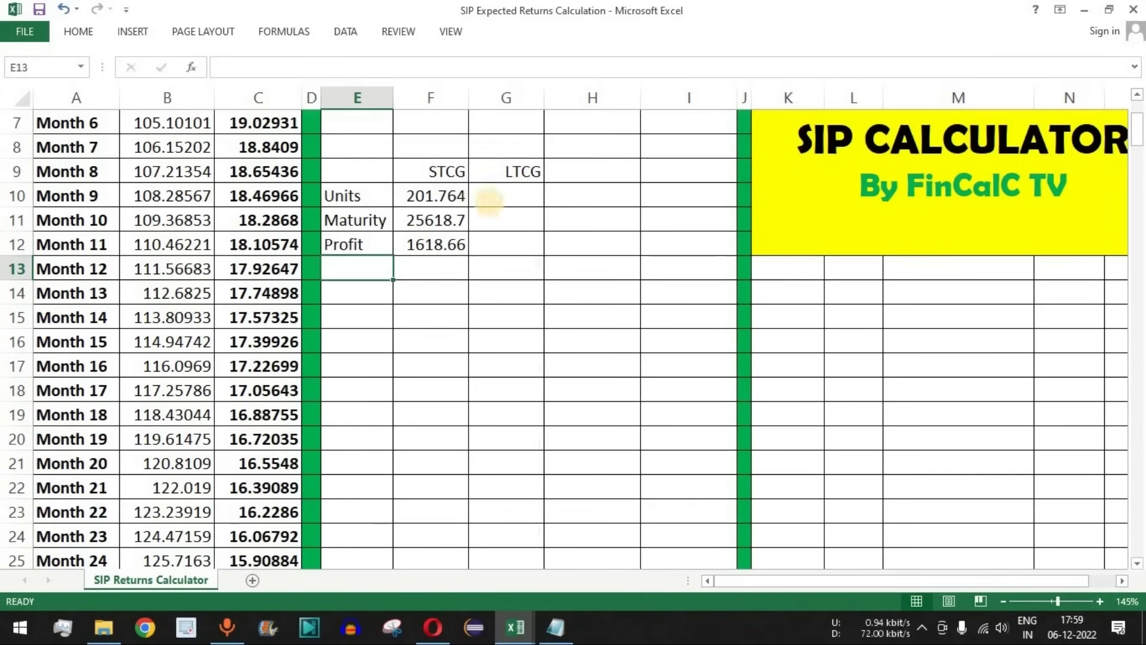
Compare the units of months 1 to 12 with those of months 13 to 24 and the STCG units formula
scroll(520, 259, up, 1)
scroll(520, 259, up, 2)
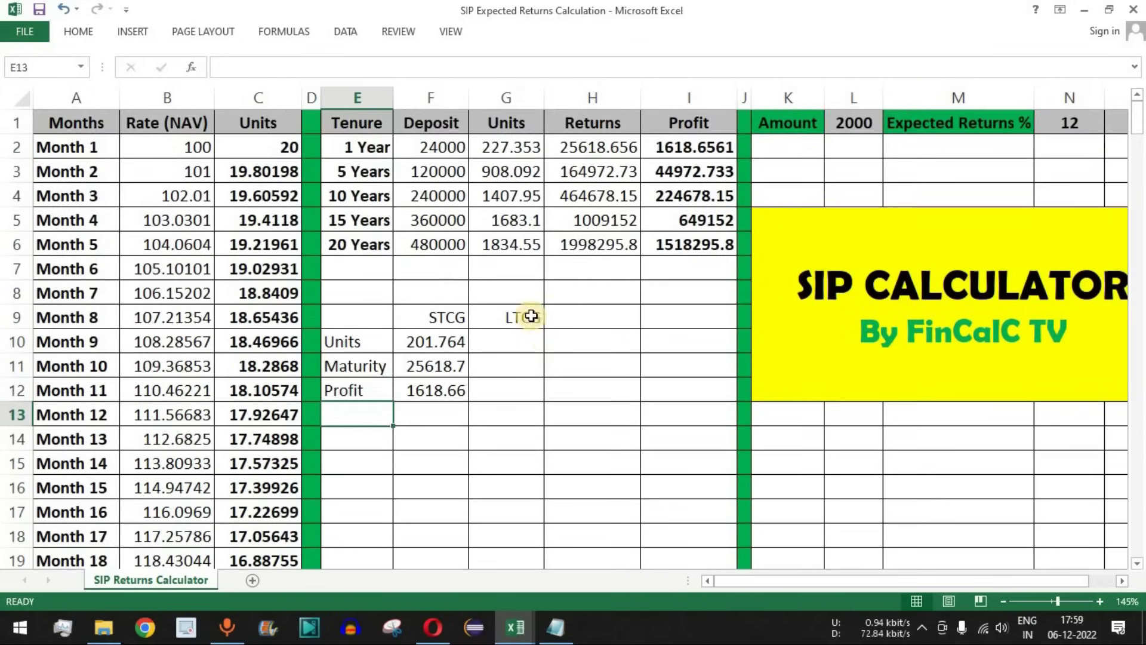
click(524, 317)
click(504, 340)
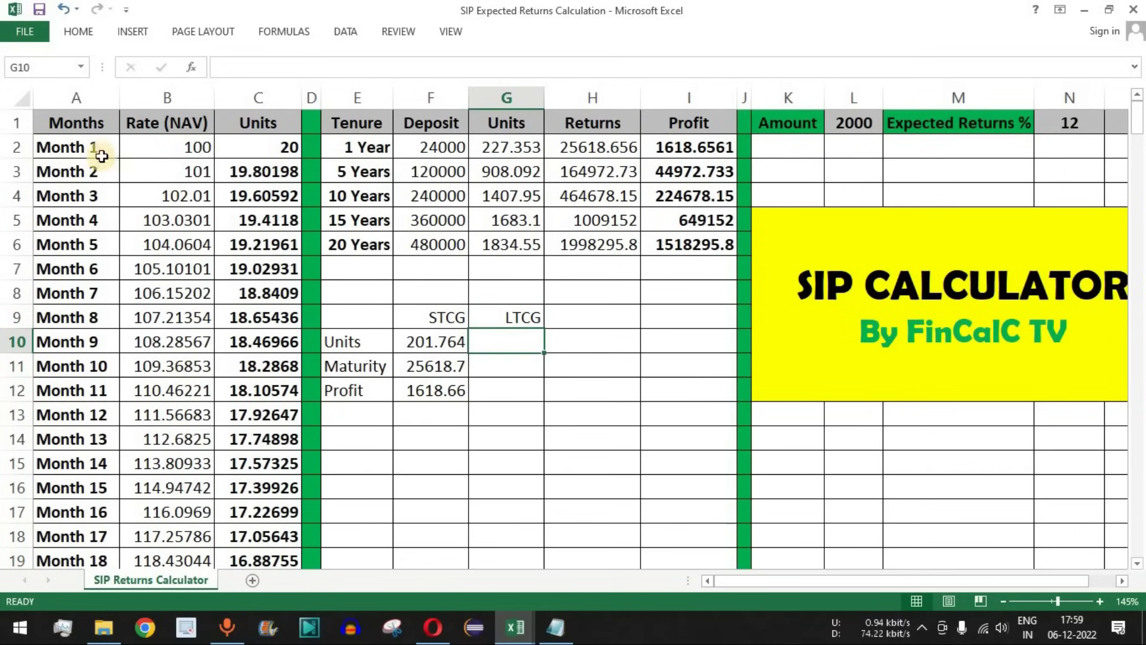
drag(281, 147, 272, 414)
scroll(277, 334, down, 3)
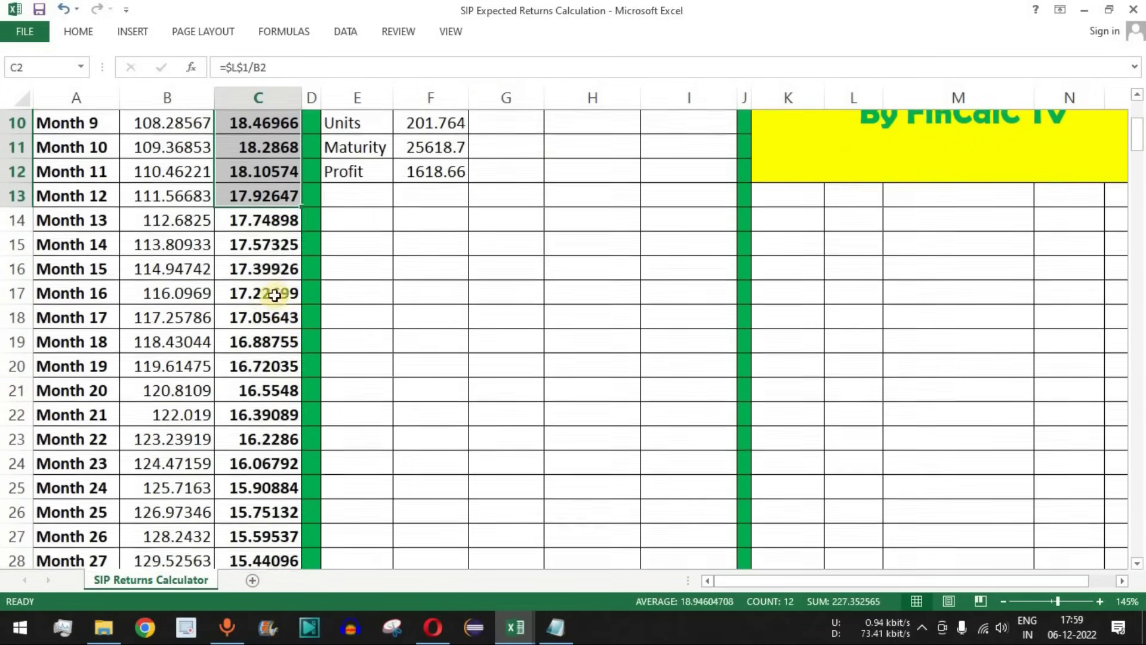
drag(272, 224, 266, 488)
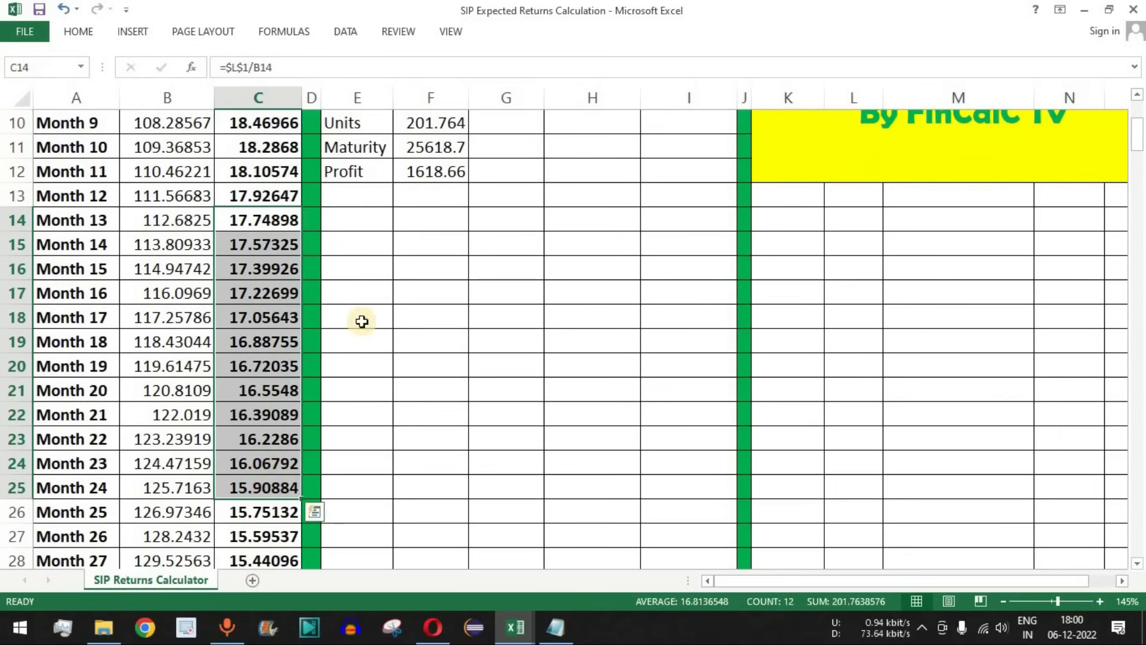
scroll(452, 188, up, 1)
click(440, 197)
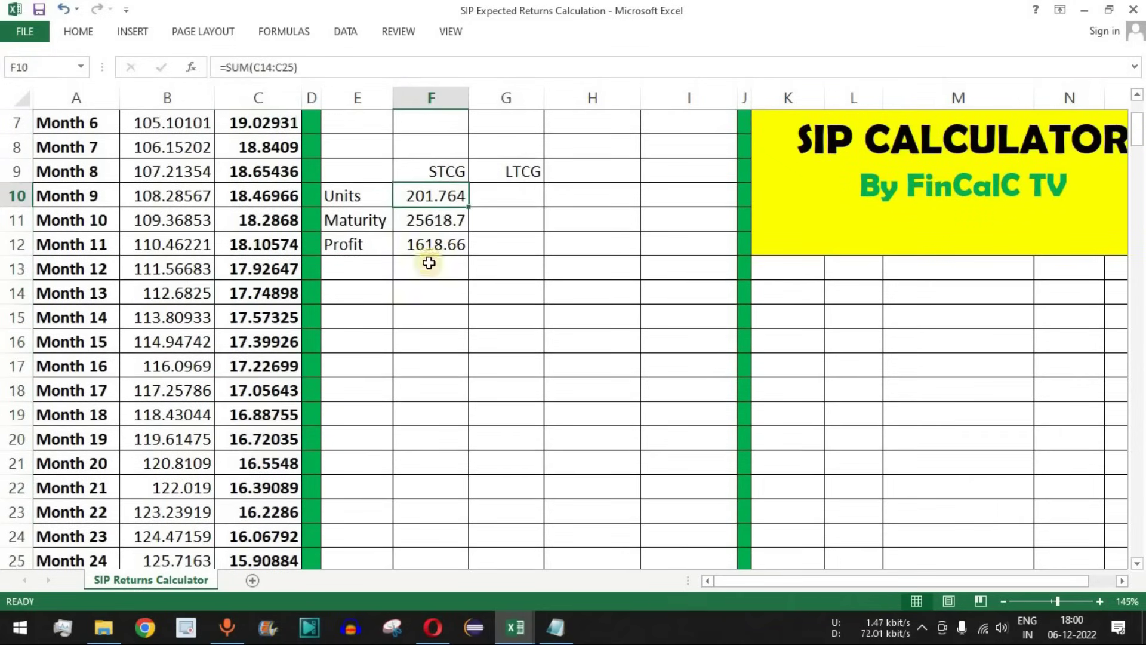
Total the units of months 1 to 12 in G10 with a SUM formula over C2:C13
click(509, 193)
scroll(599, 222, up, 2)
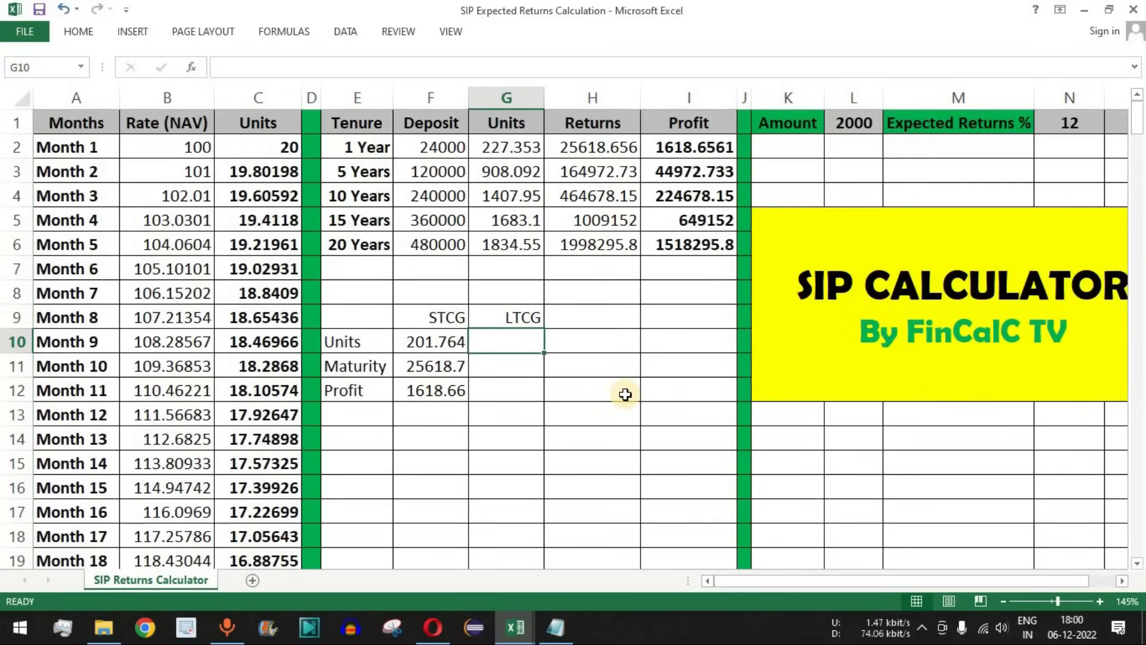
text(=sum)
key(Tab)
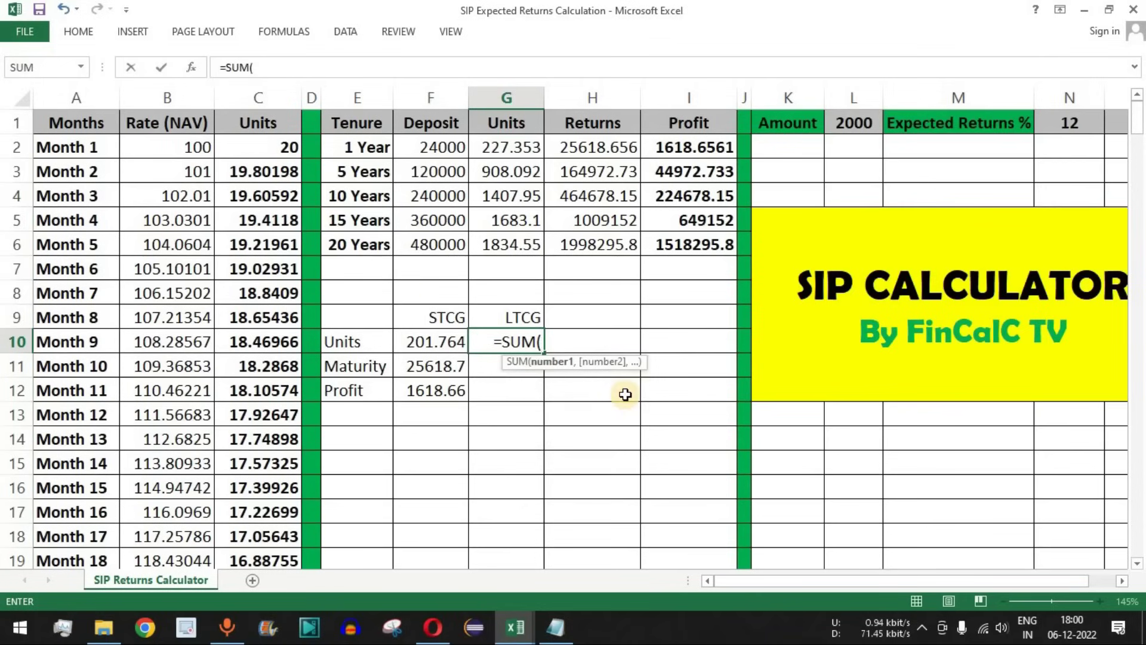
drag(285, 147, 289, 415)
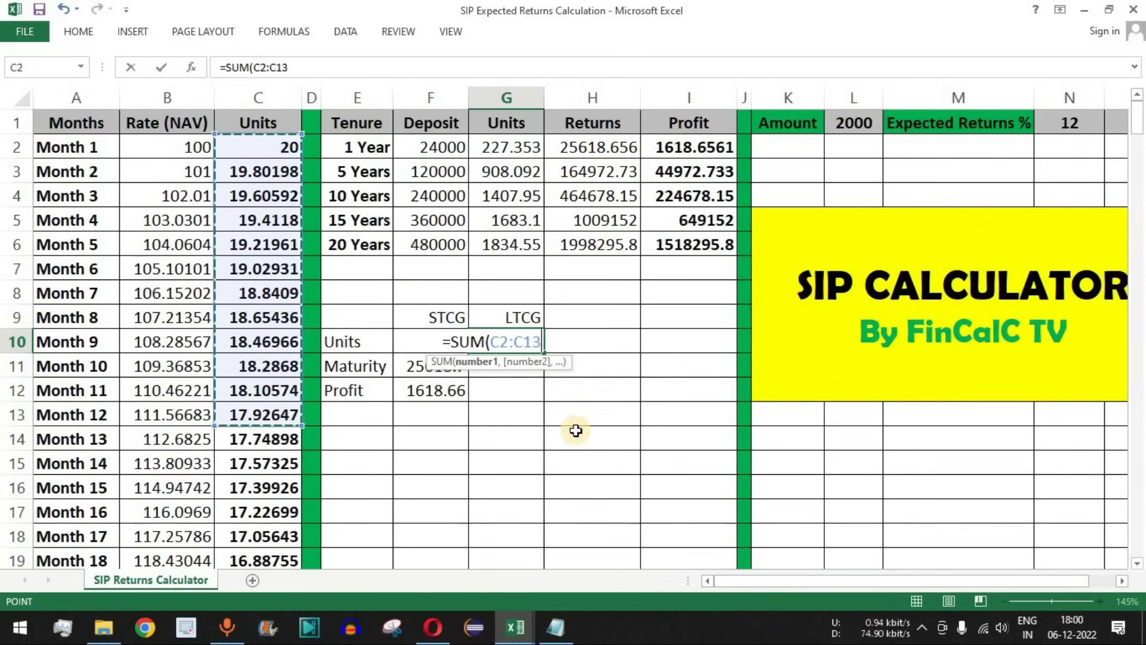
key(Return)
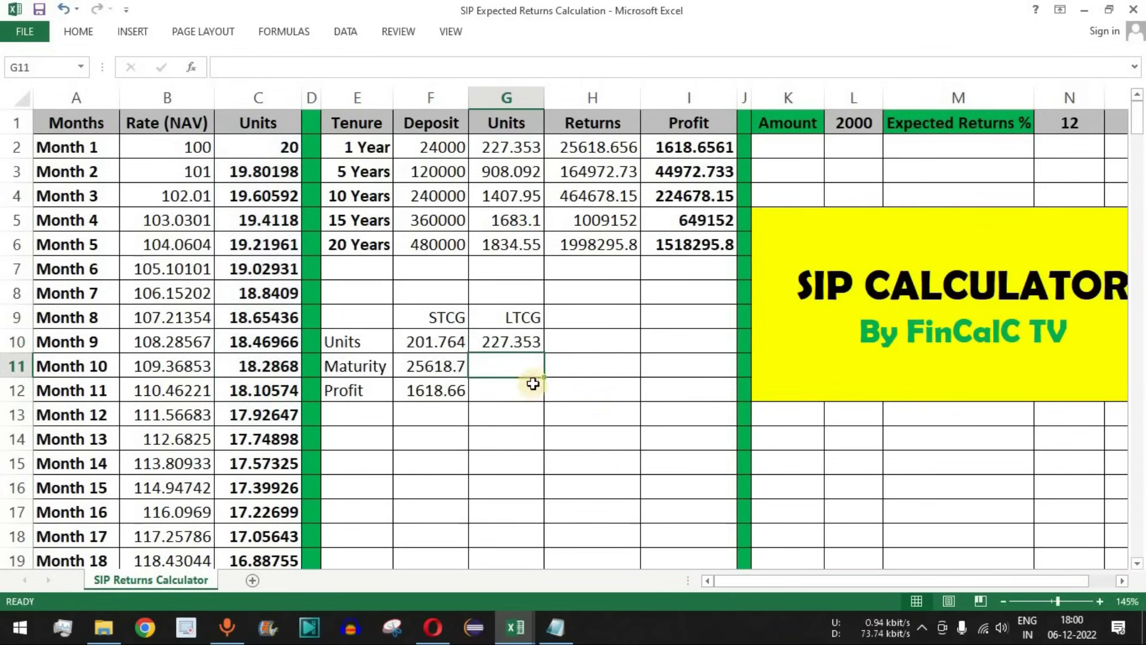
click(499, 339)
Enter =G10*B26 in G11 to value the LTCG units at the month 25 NAV, and check the resulting cell
click(510, 362)
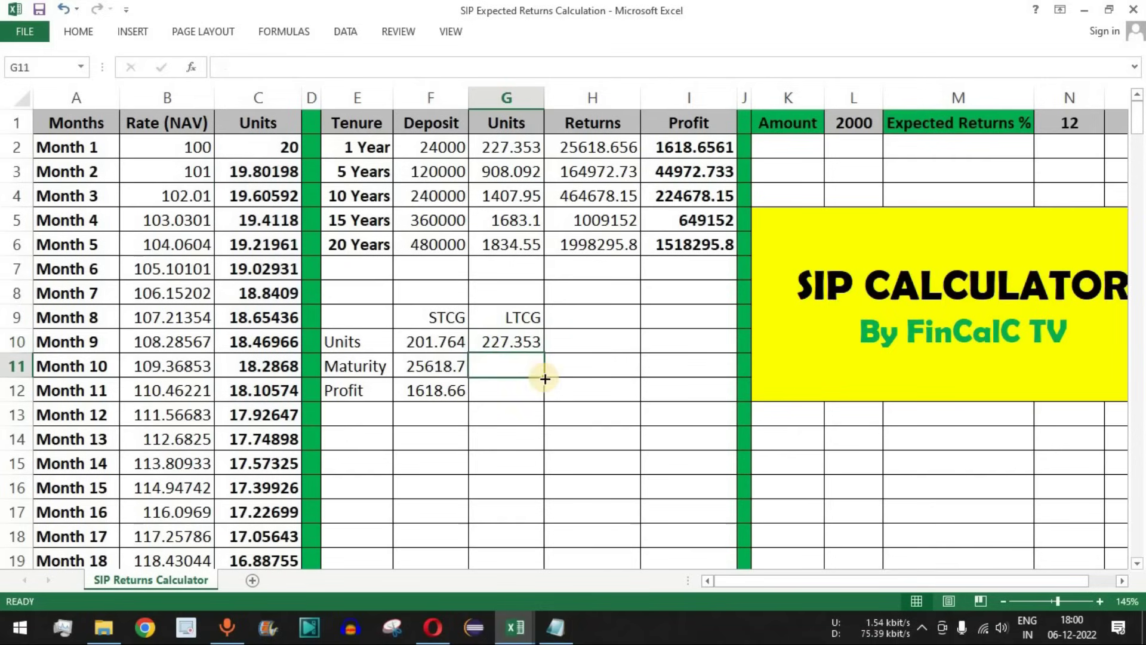
text(=)
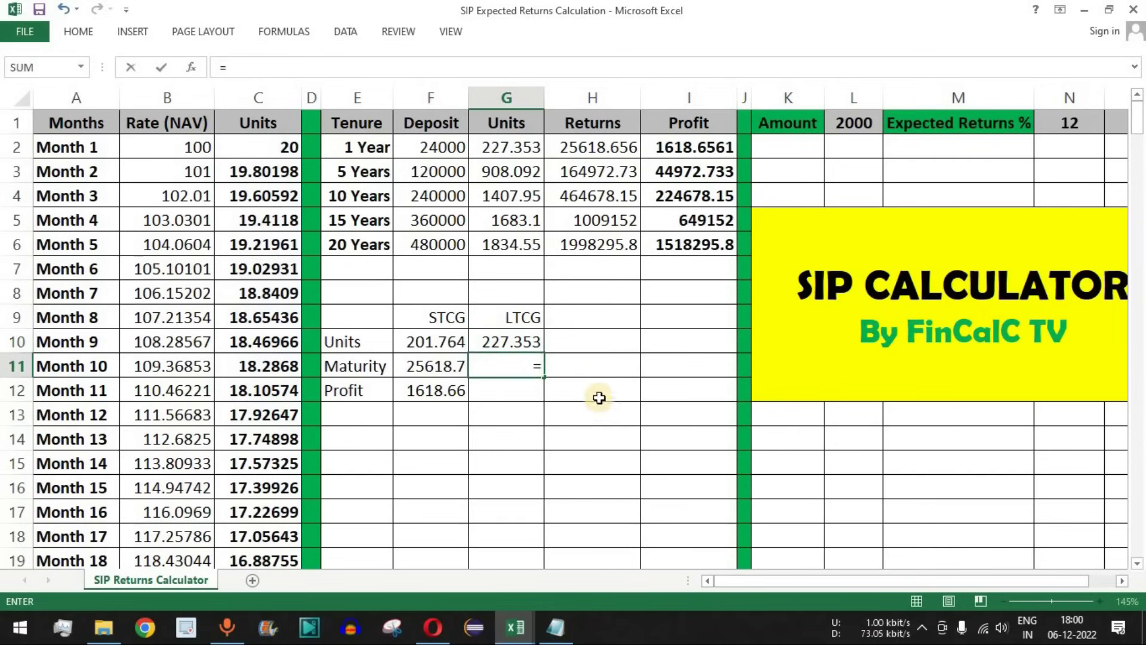
click(517, 341)
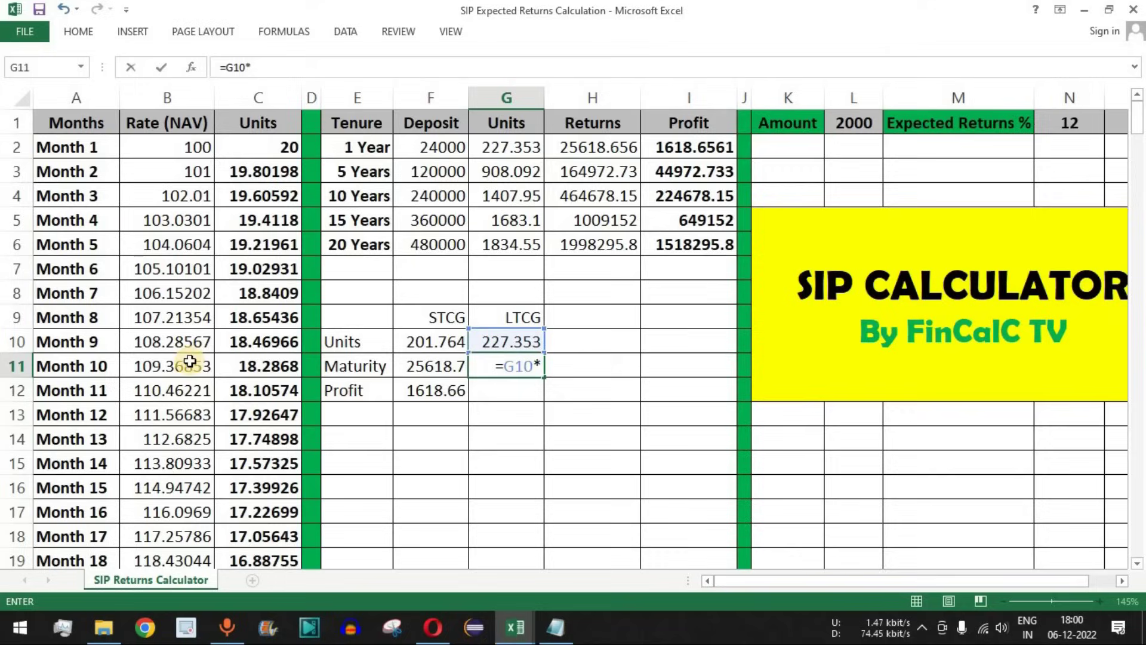
scroll(195, 352, down, 4)
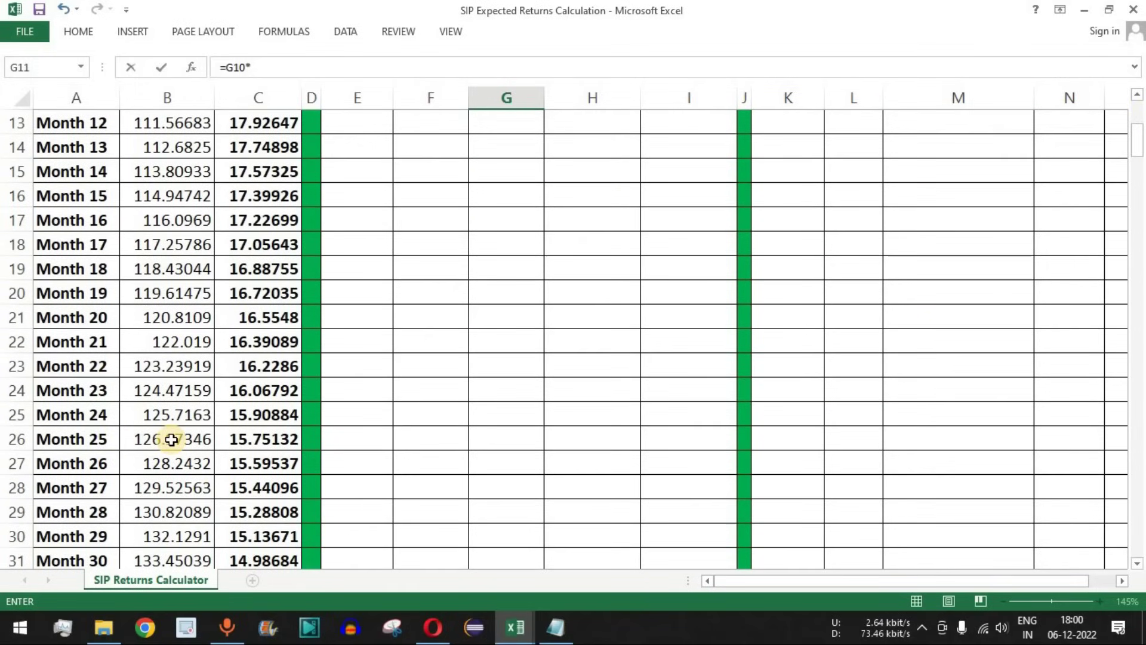
click(172, 440)
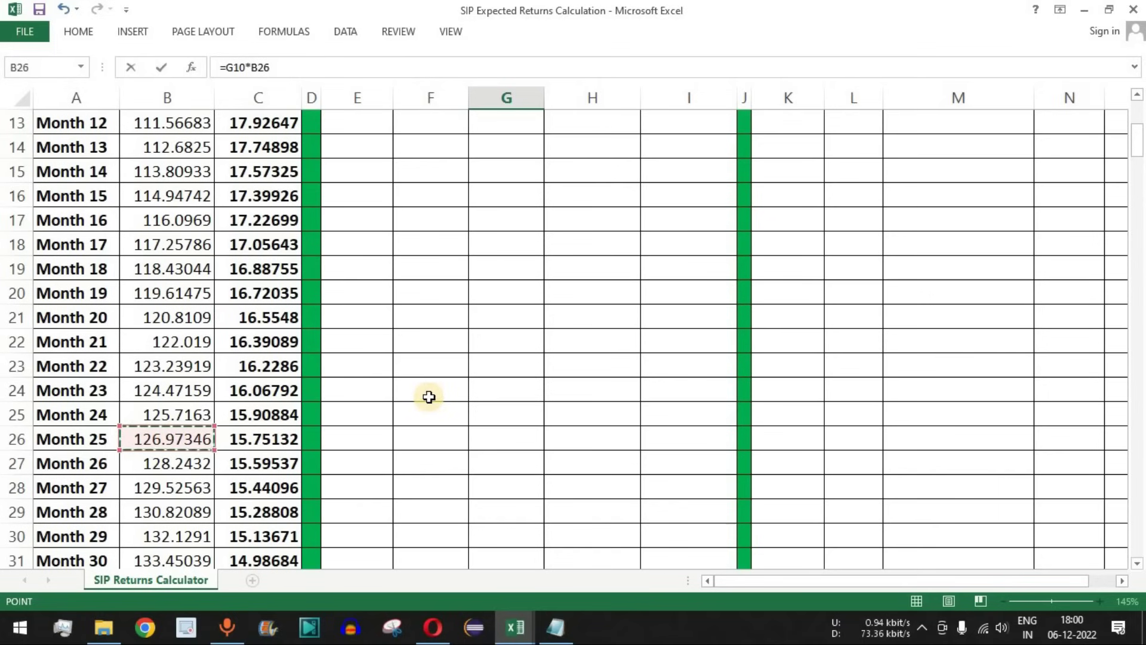
key(Return)
scroll(471, 358, up, 4)
click(511, 369)
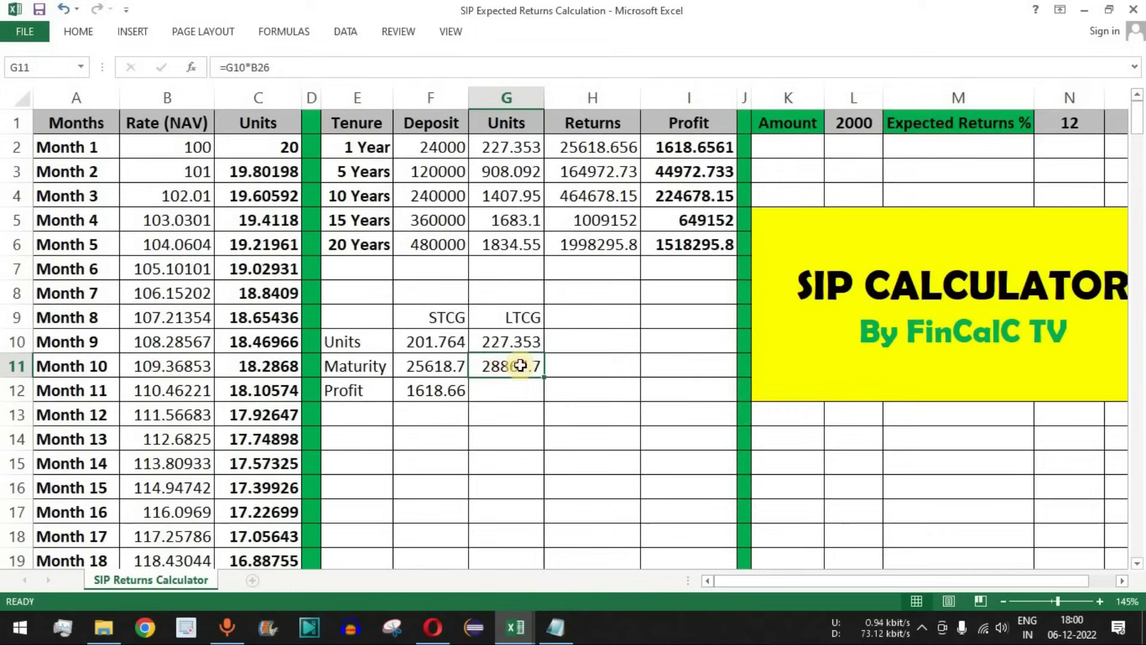
click(369, 365)
click(521, 370)
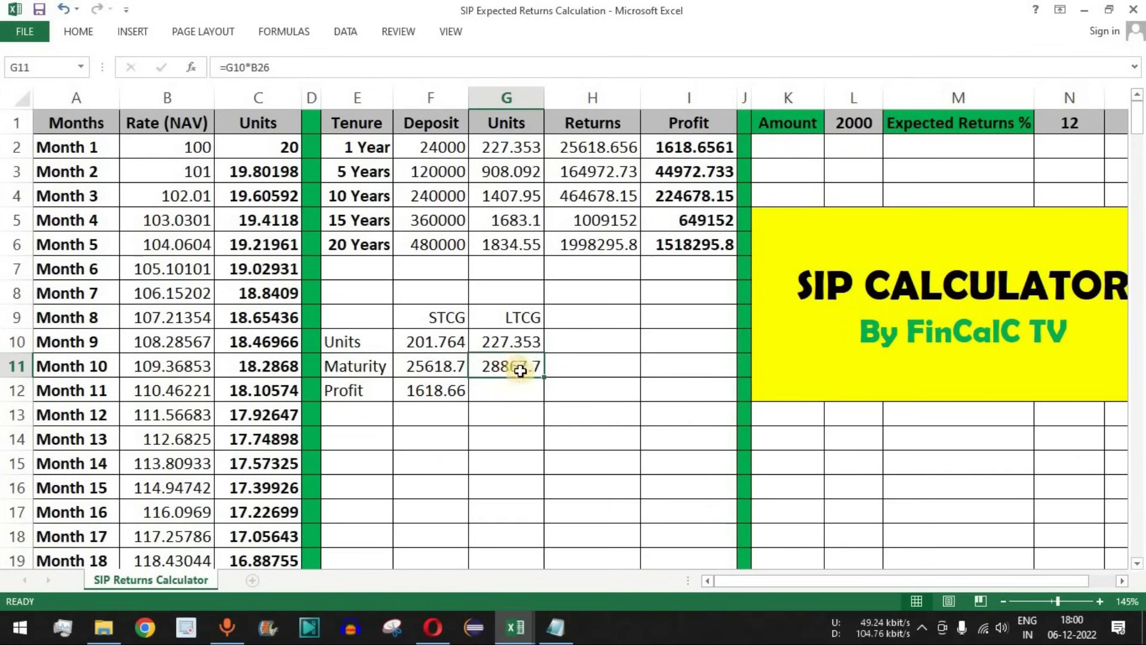
click(519, 343)
Enter =G11-24000 in G12 to calculate the LTCG profit
click(515, 394)
text(=)
click(512, 366)
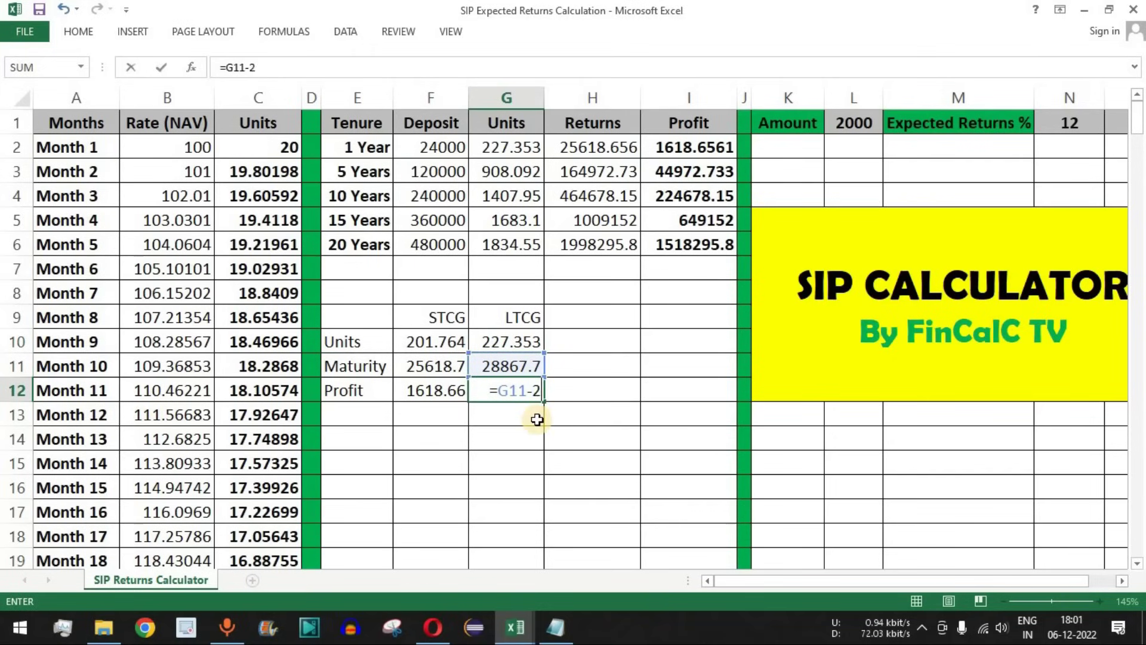
text(000)
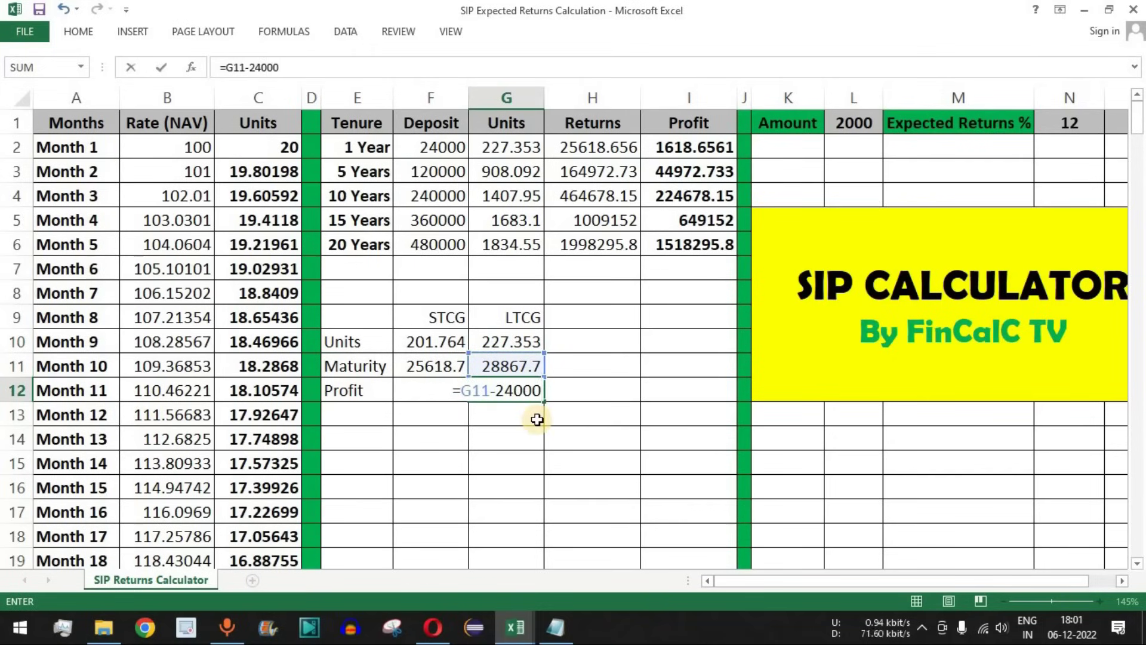
key(Return)
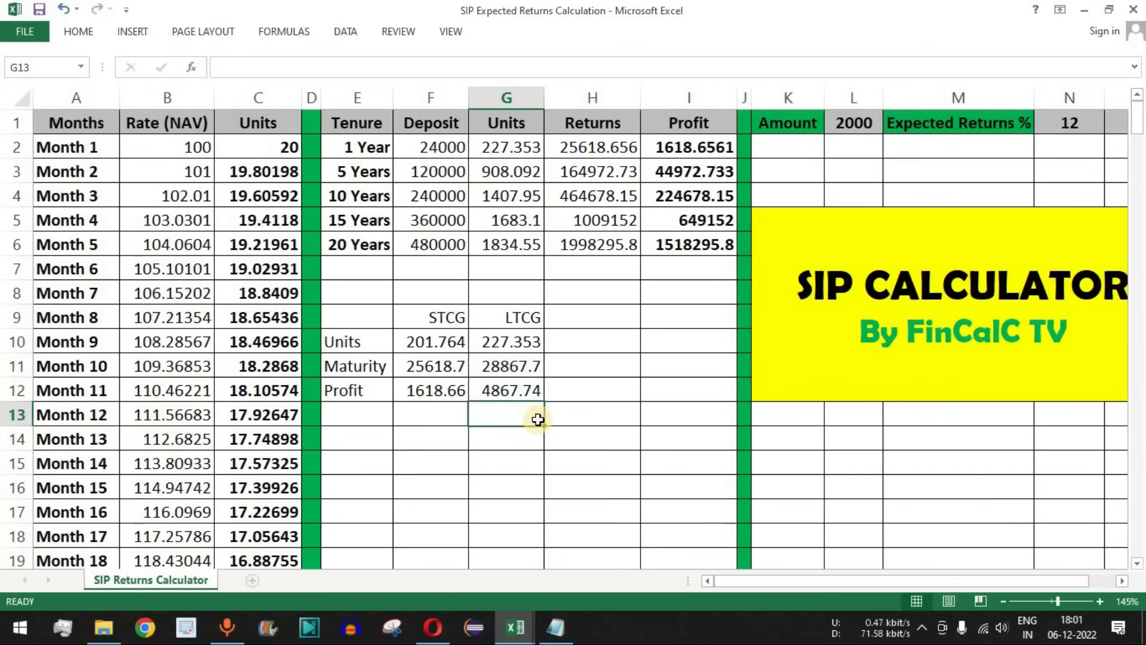
Total the STCG and LTCG profits in H12 with =SUM(F12:G12) and check the resulting cell
click(525, 389)
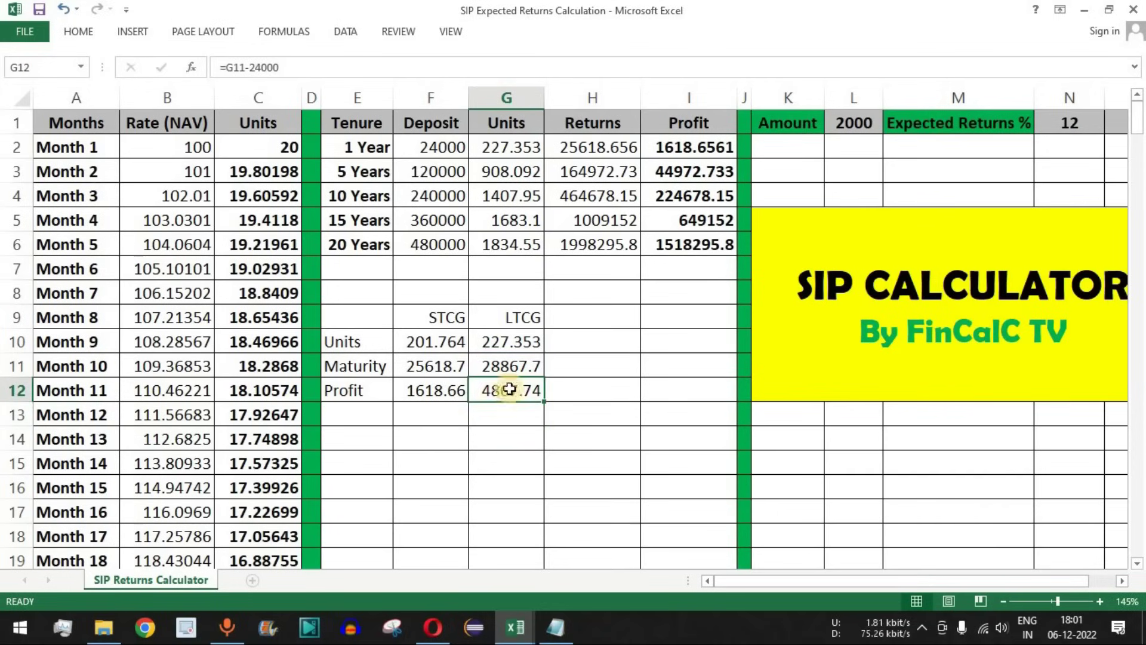
click(582, 393)
text(=sum)
key(Tab)
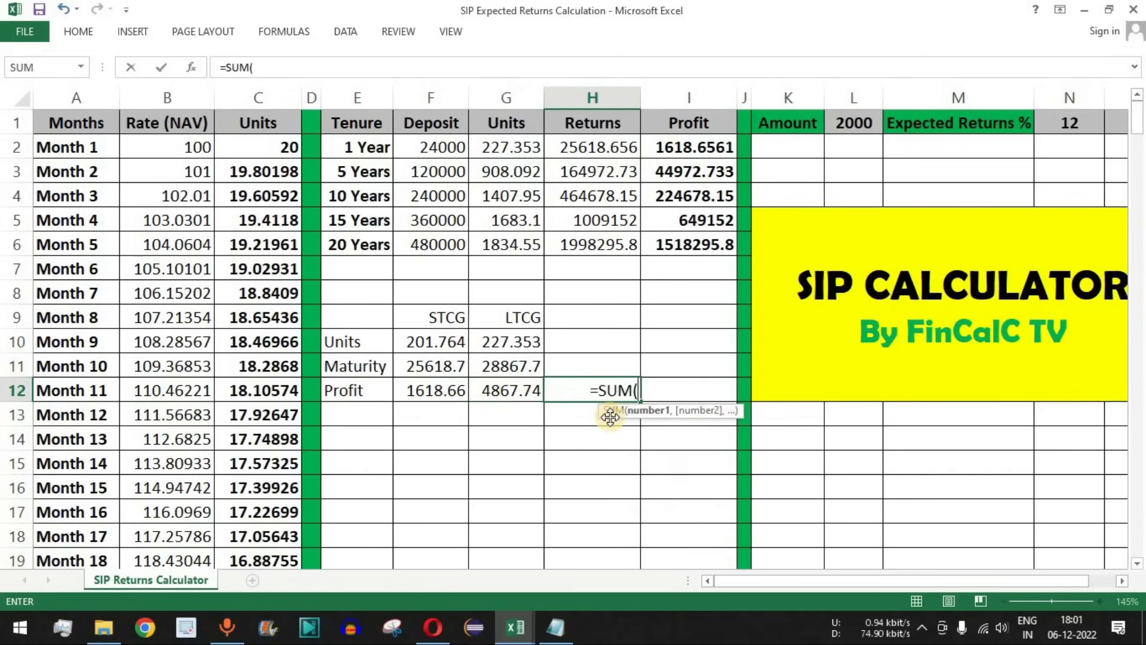
drag(435, 391, 495, 391)
text())
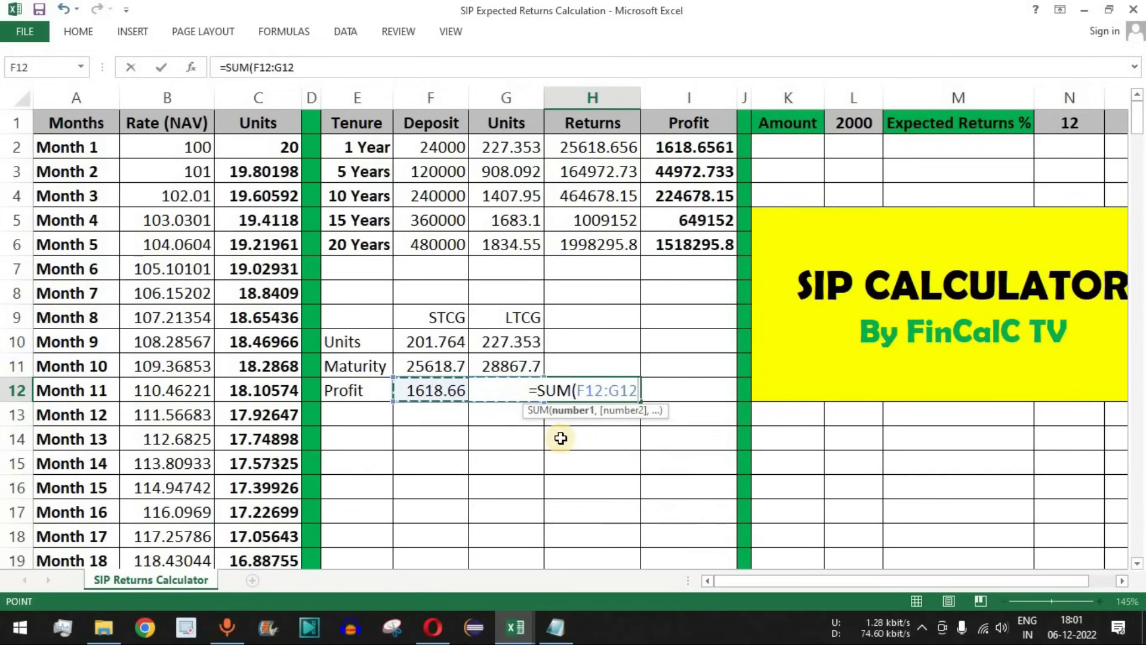
key(Return)
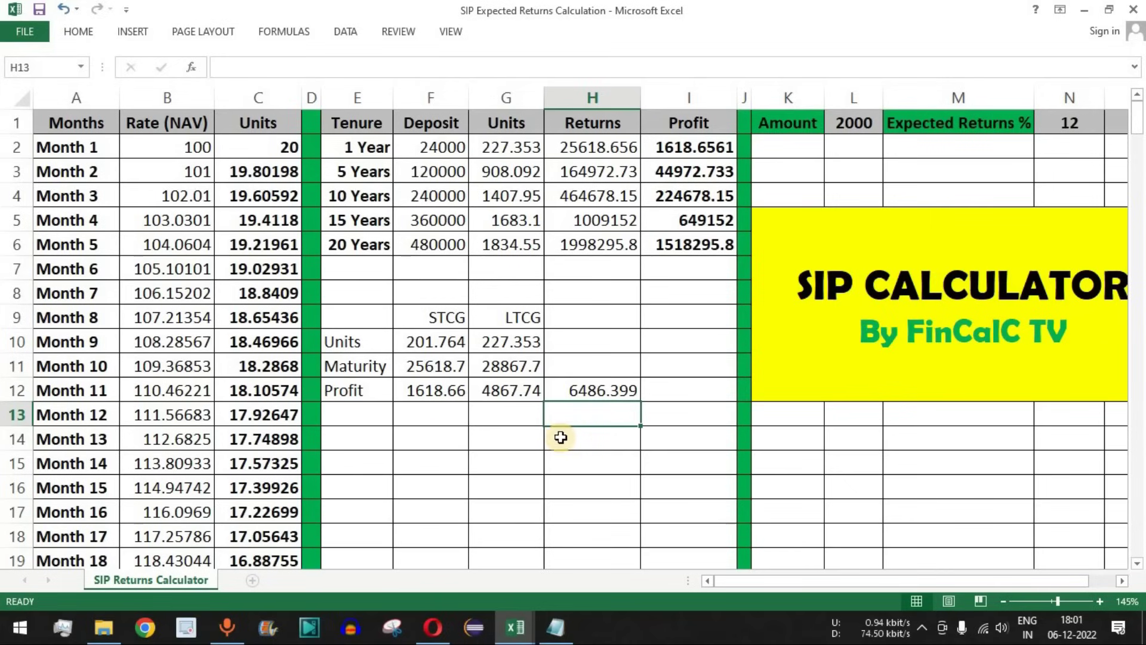
click(594, 391)
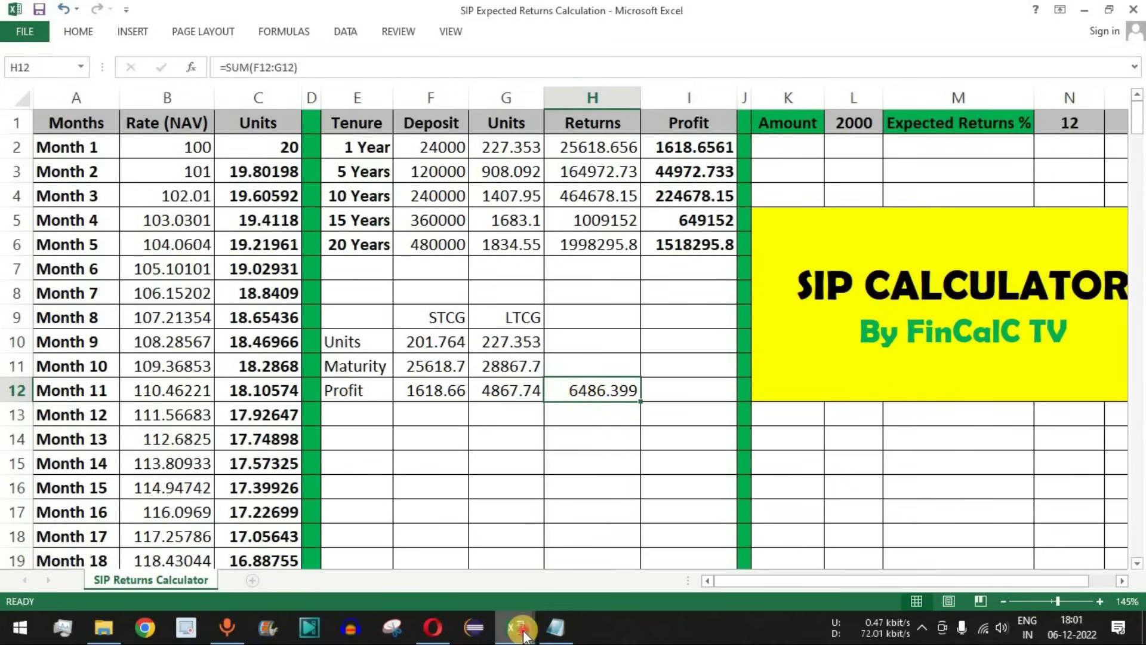
Switch to the SIP Income Tax Calculation Examples workbook and compare the year 1 and year 2 profits with the STCG and LTCG profit split
mouse_move(525, 636)
click(449, 535)
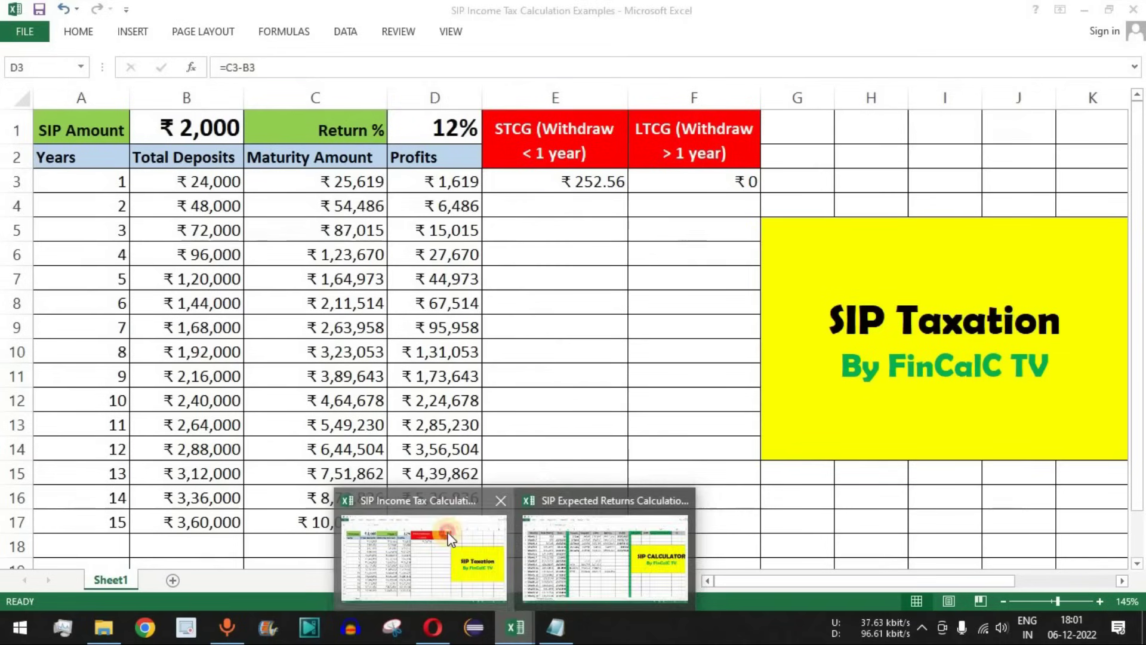
click(457, 209)
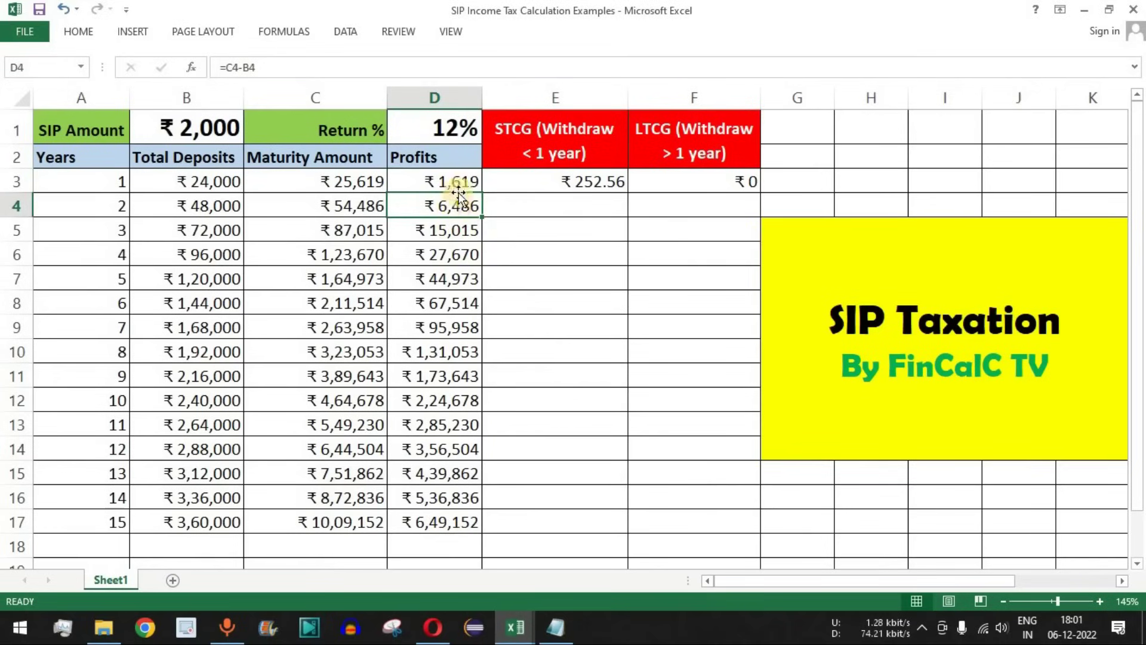
click(567, 206)
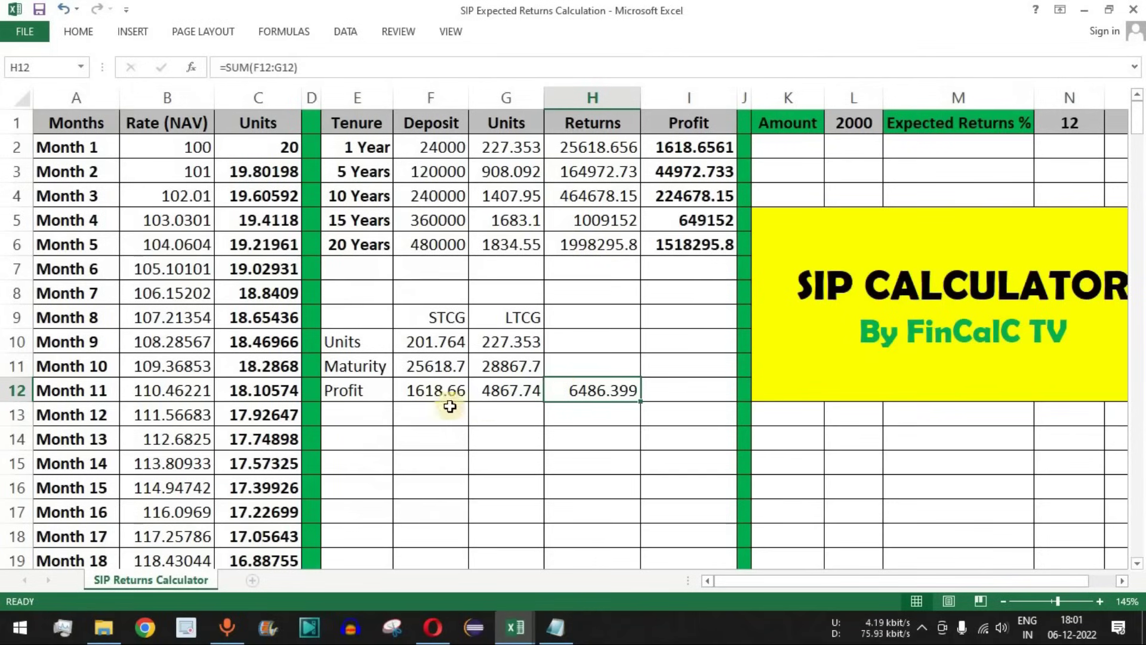
click(442, 404)
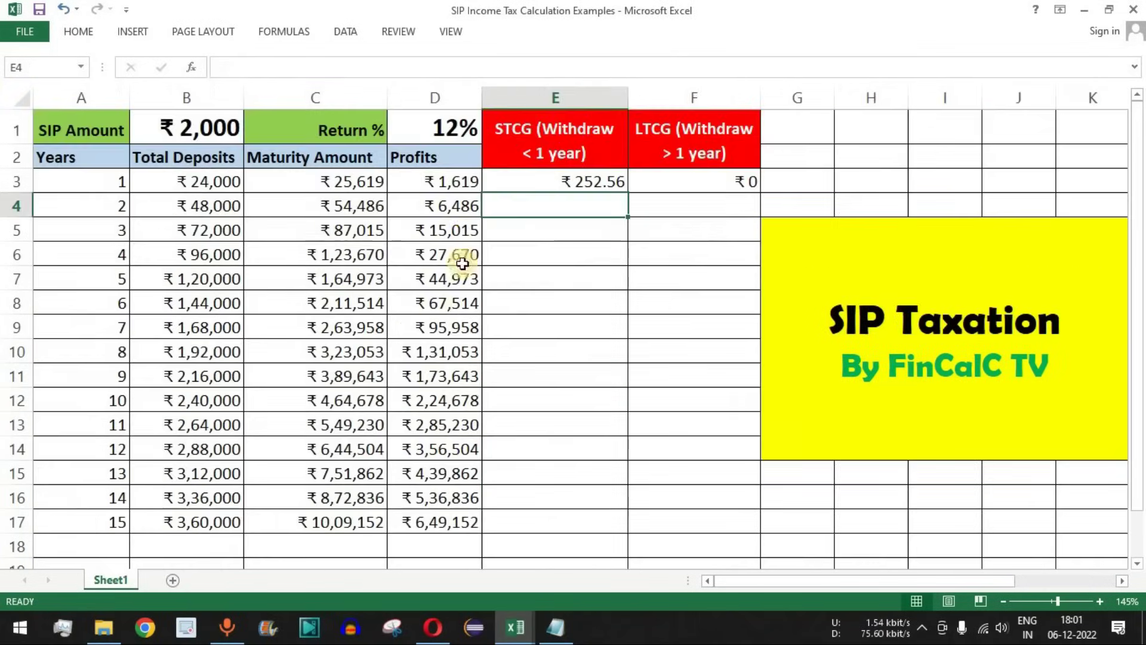
click(466, 183)
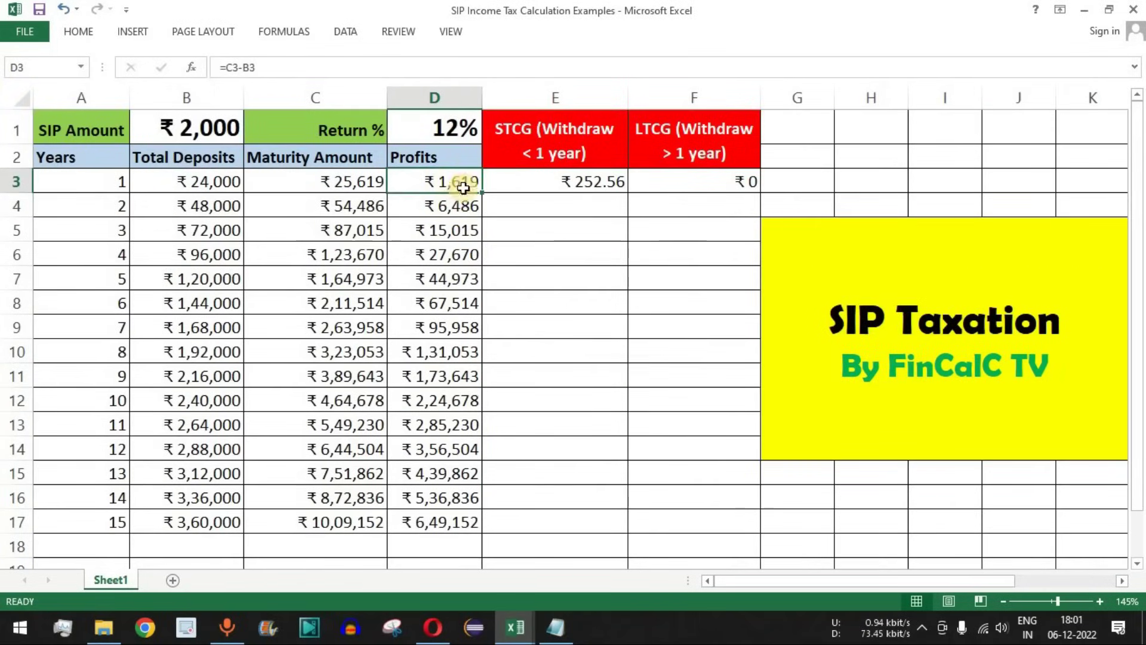
click(463, 206)
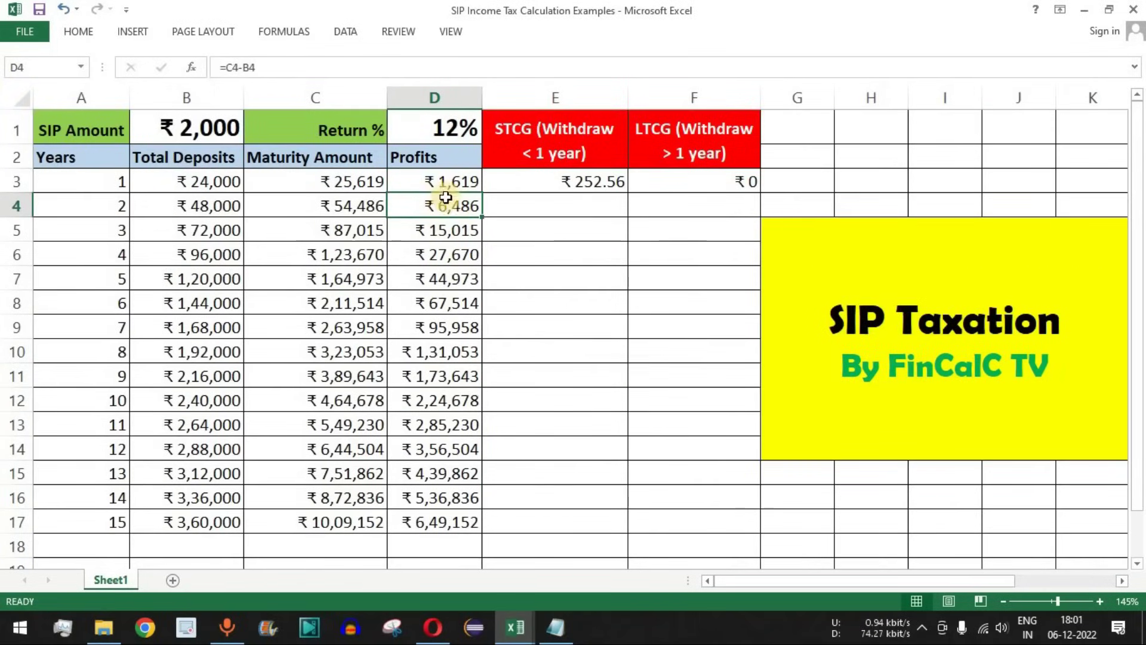
click(497, 213)
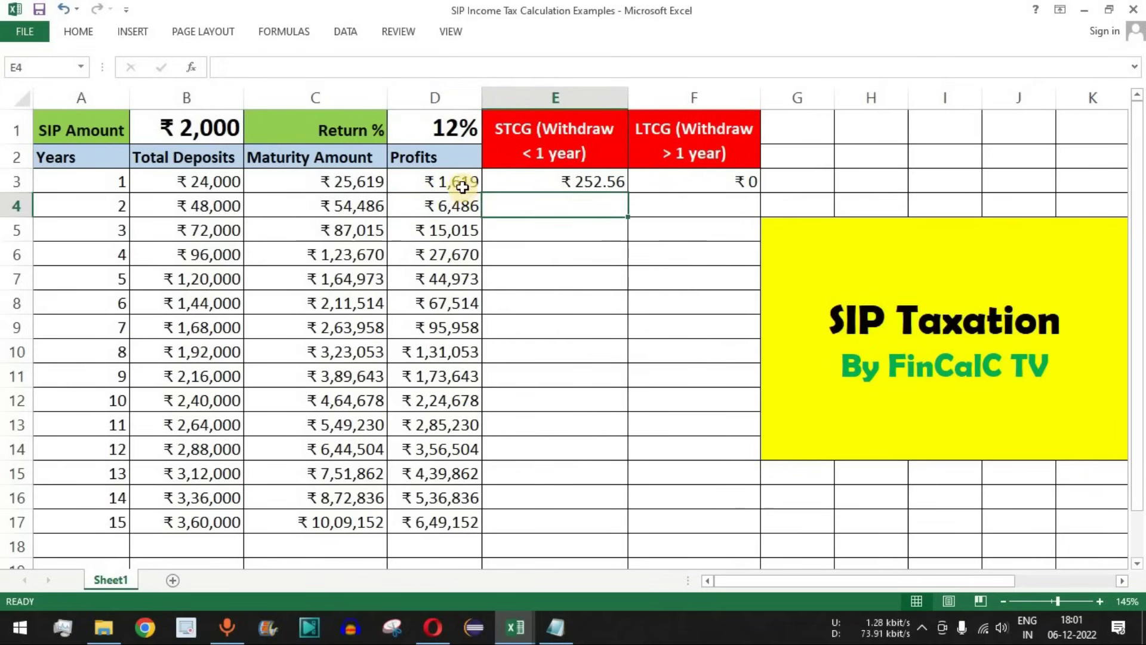
click(440, 189)
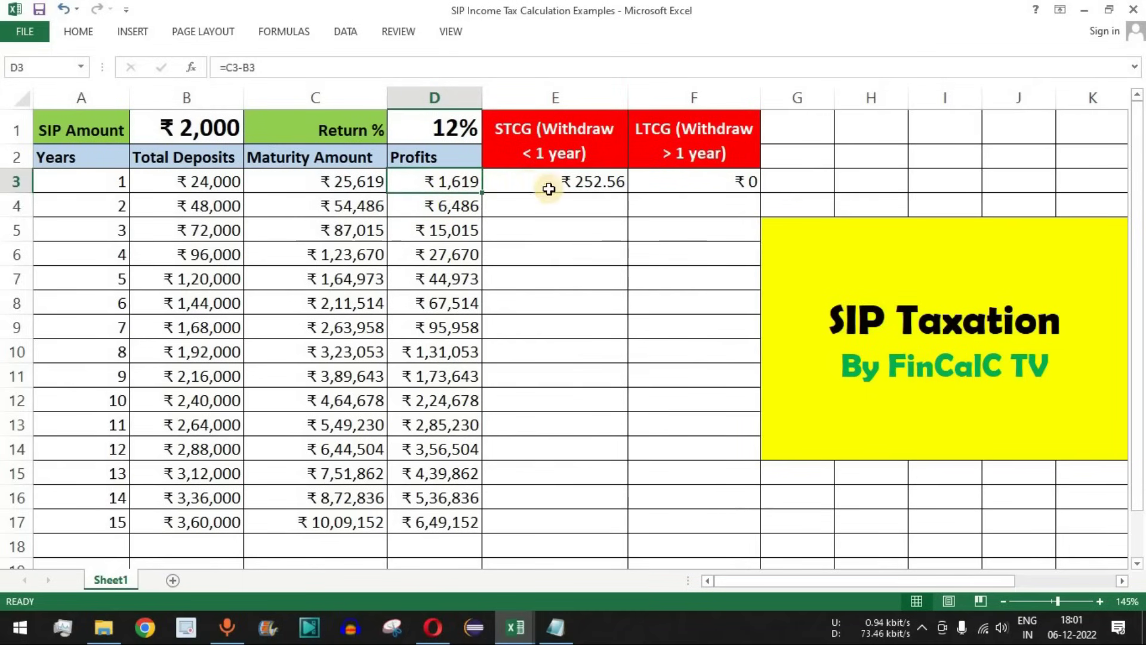
Copy the year 1 STCG tax from E3 and paste it as a value into E4 for year 2
click(588, 183)
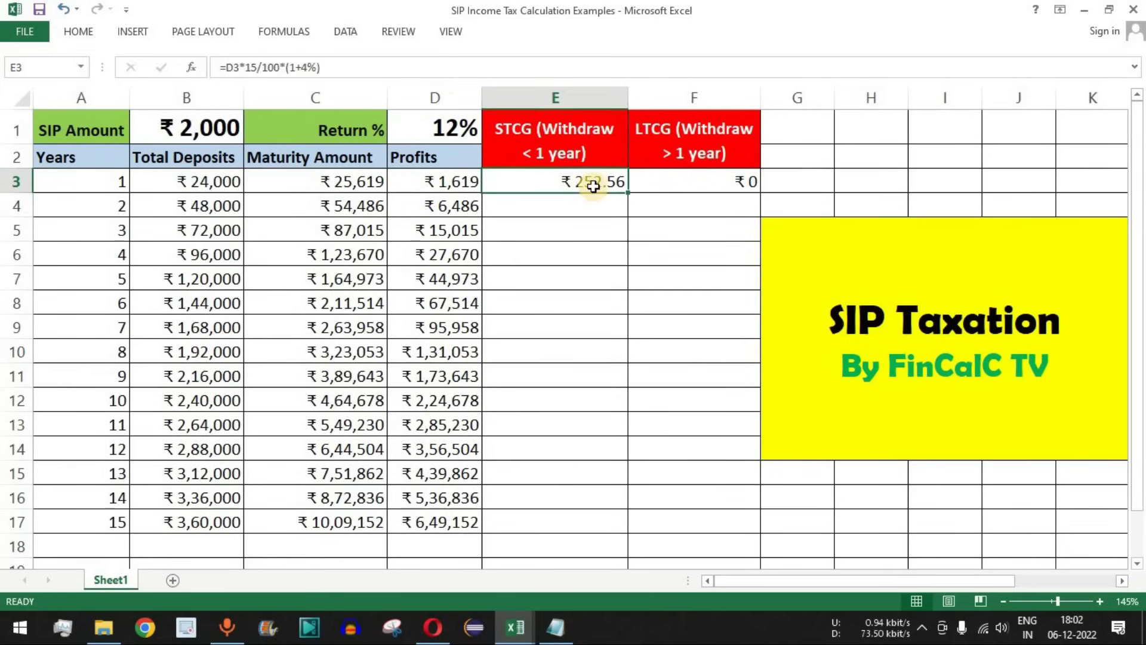
key(ctrl+c)
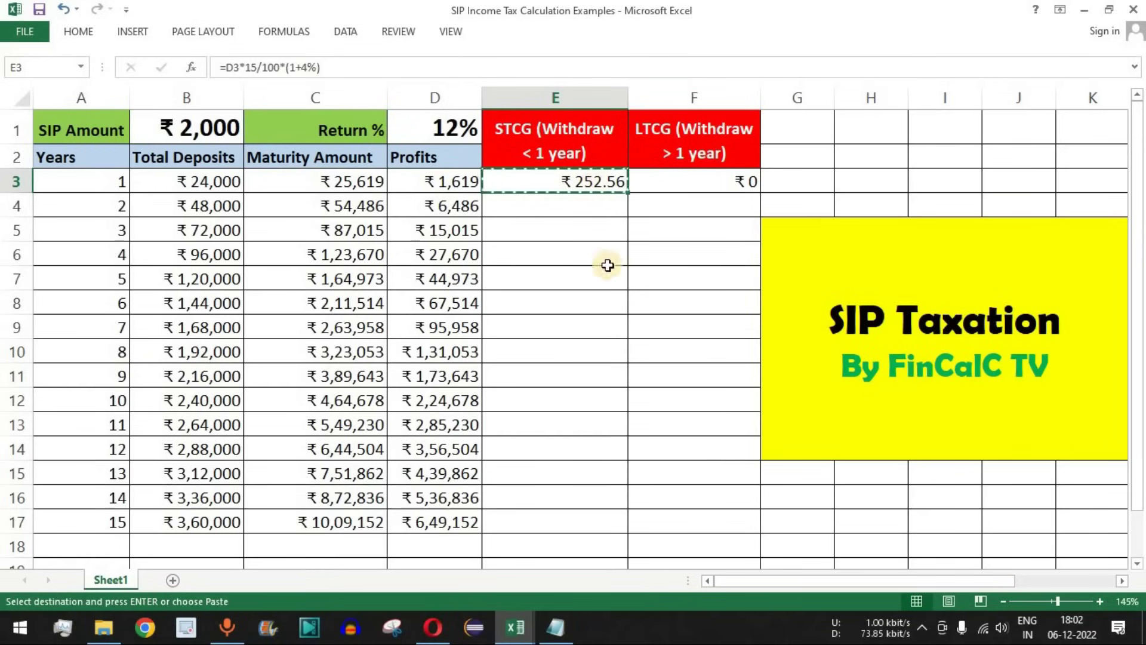
right_click(589, 208)
click(649, 282)
key(Escape)
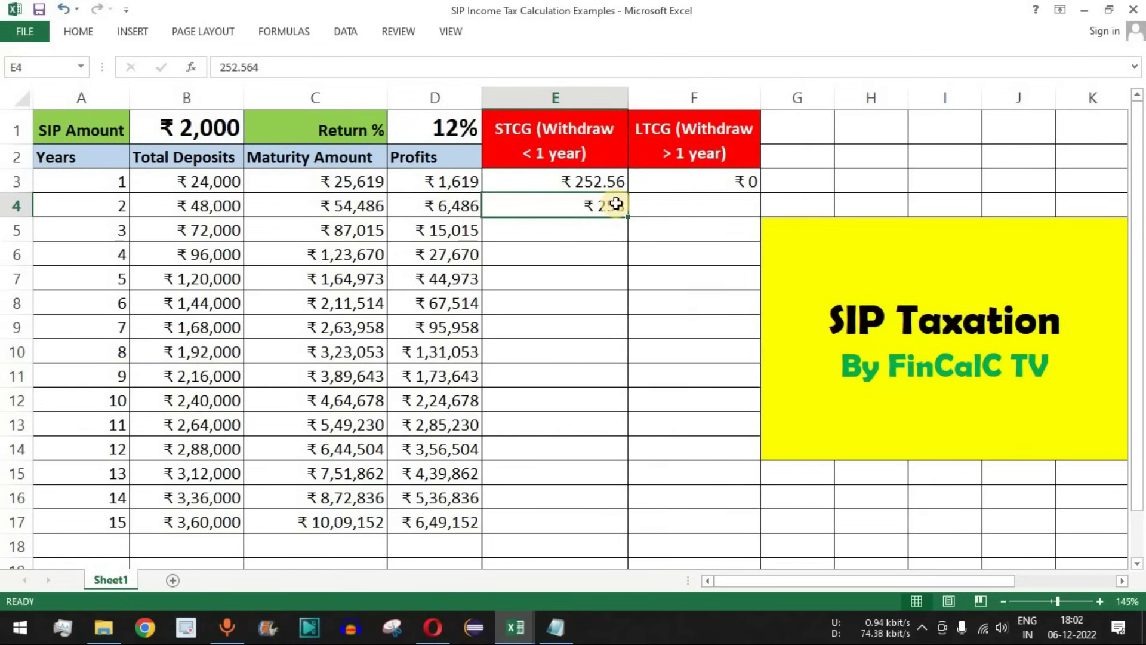
Review the year 1 and year 2 deposits, maturity amounts and profits against the year 2 STCG and LTCG cells
drag(97, 207, 430, 207)
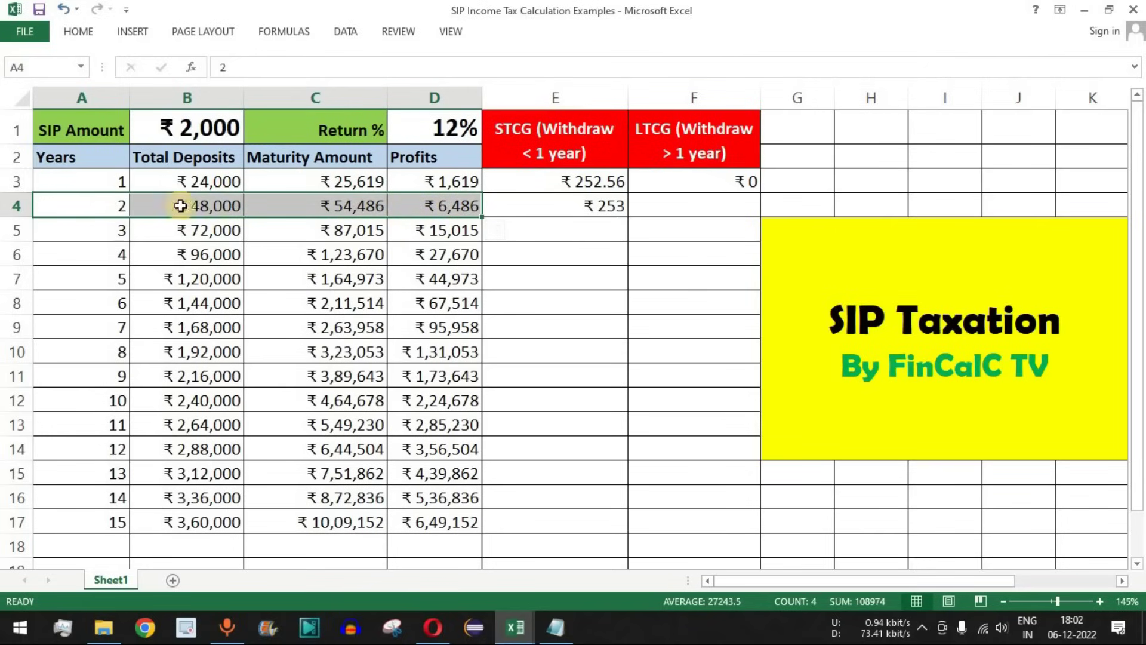
click(590, 205)
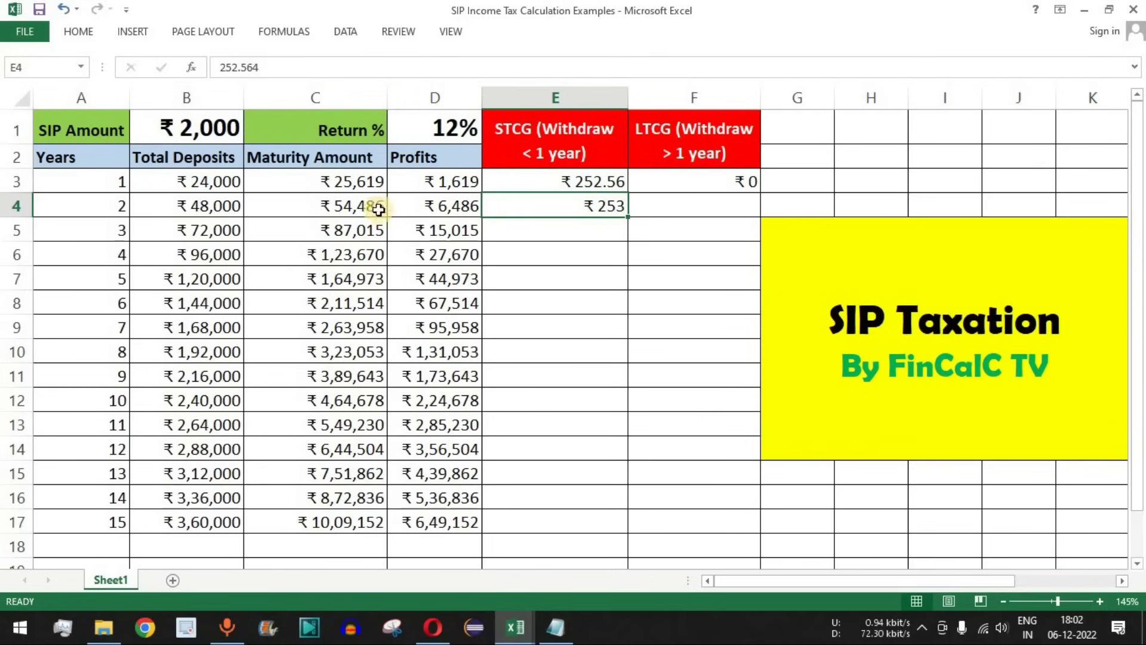
drag(452, 182, 122, 183)
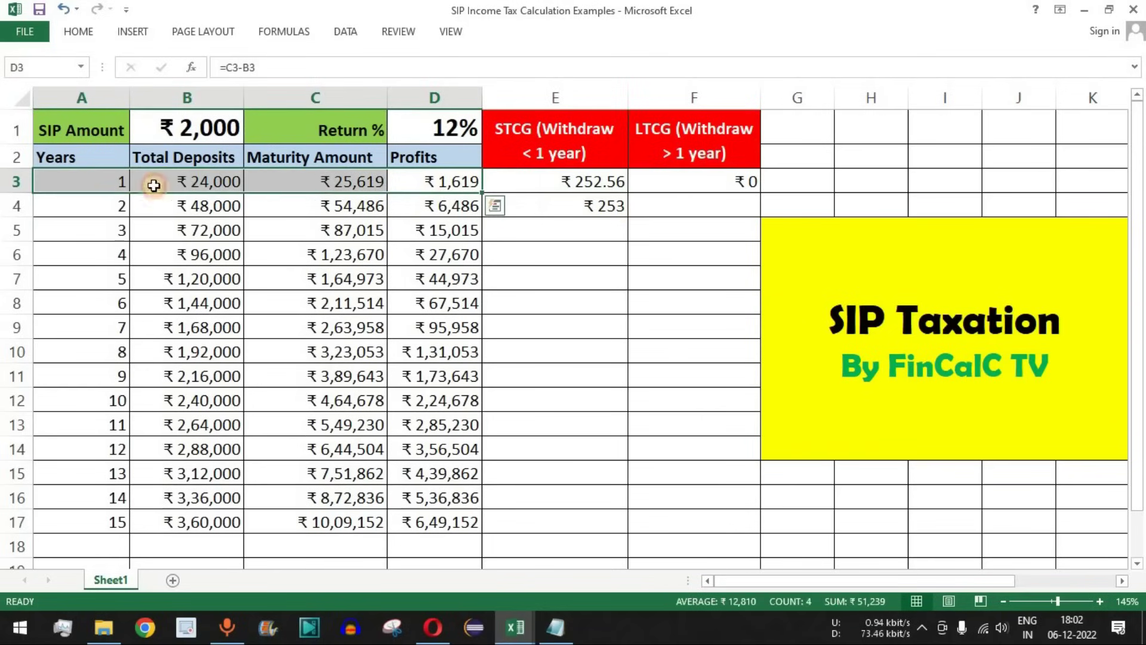
click(704, 206)
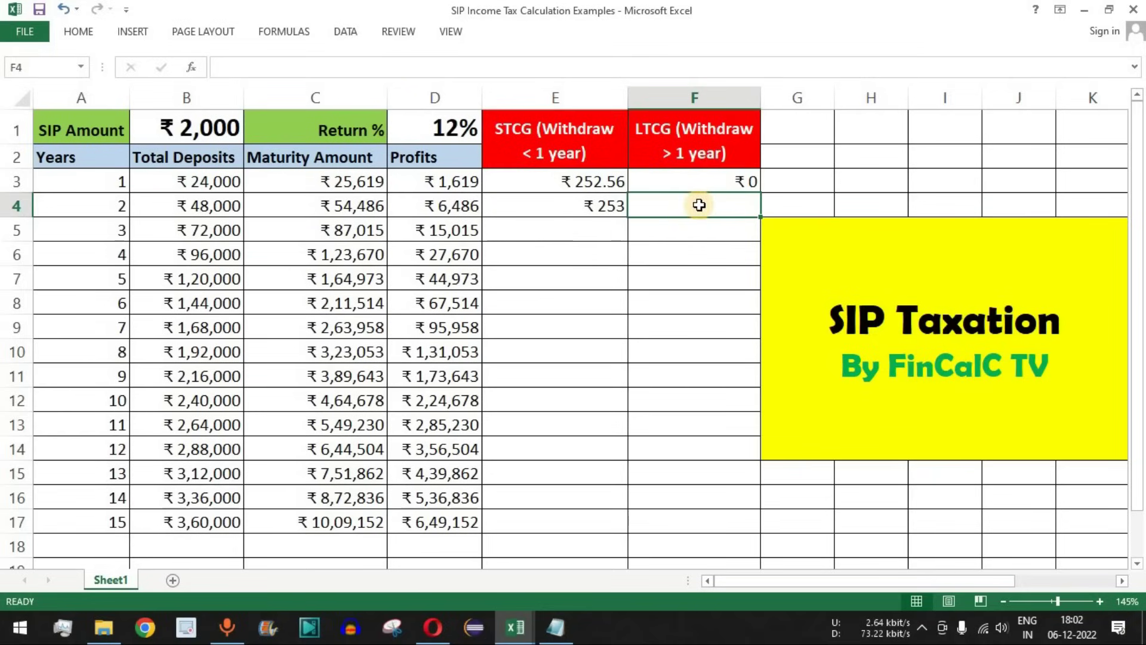
text(=)
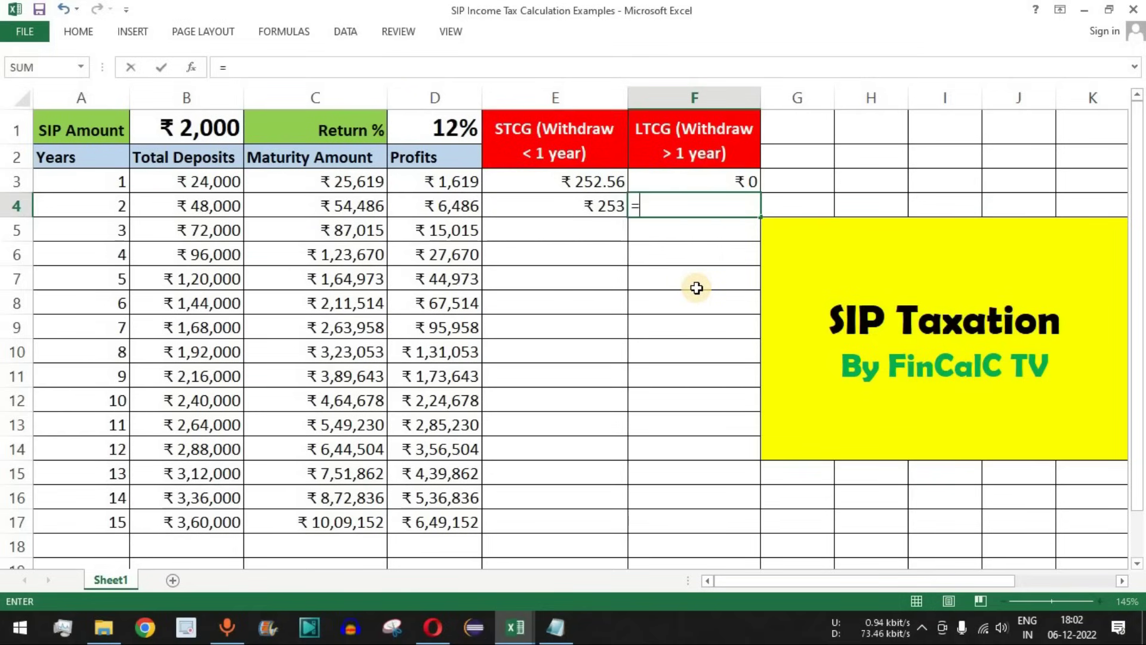
key(Escape)
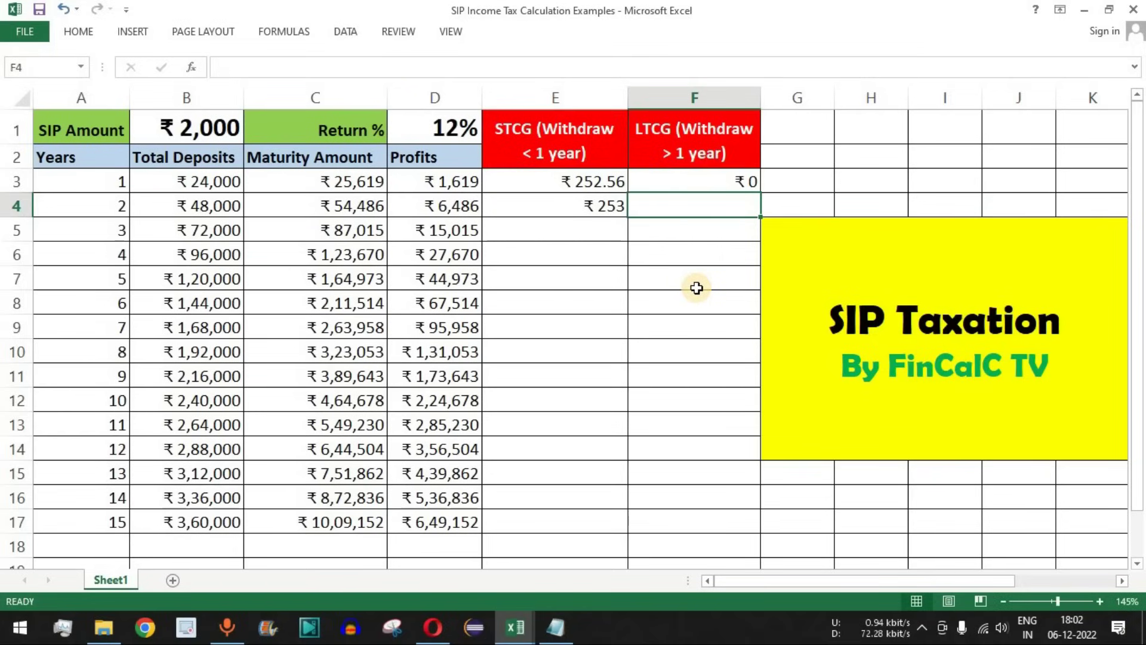
click(465, 205)
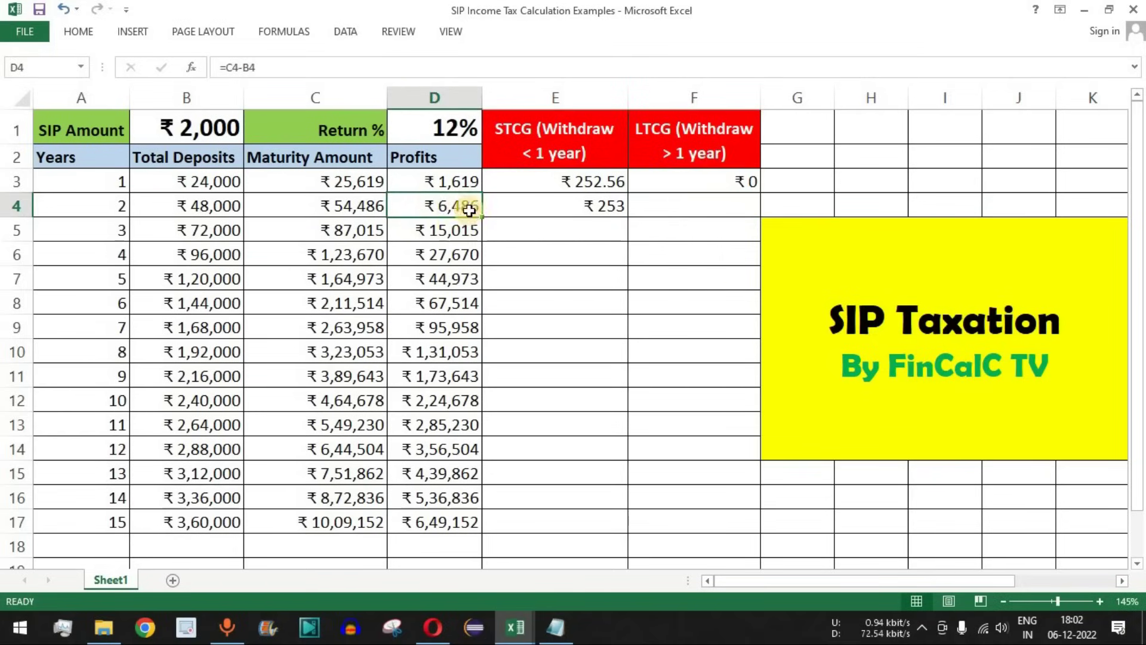
click(442, 176)
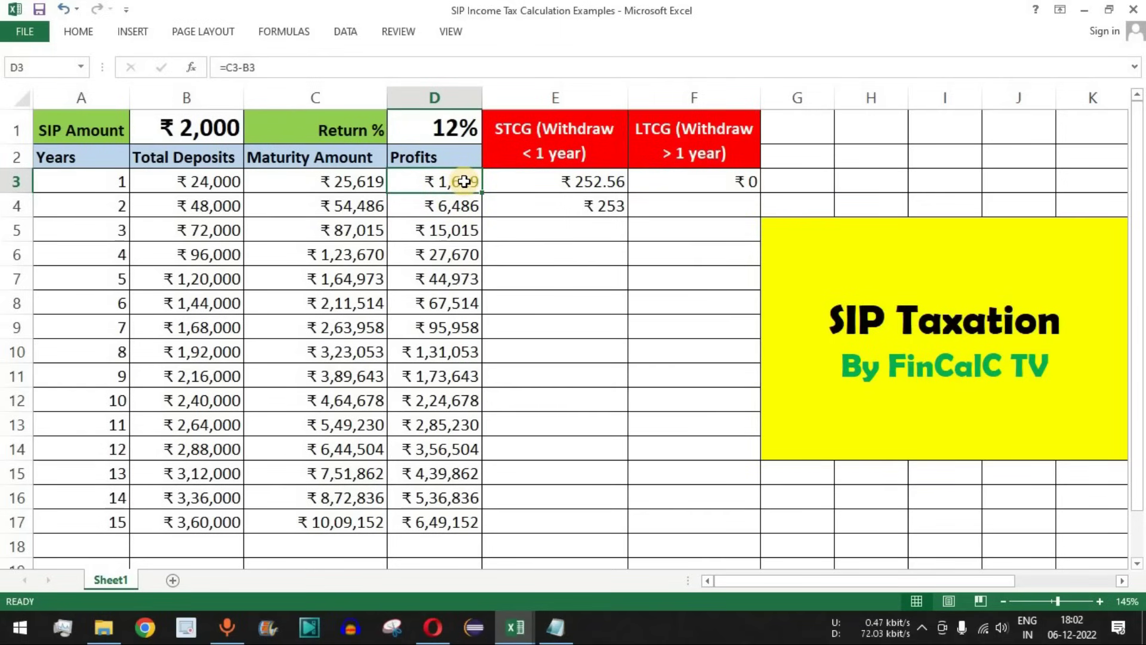
Start an IF formula in F4 that tests whether D4-$D$3 is greater than 100000
click(695, 211)
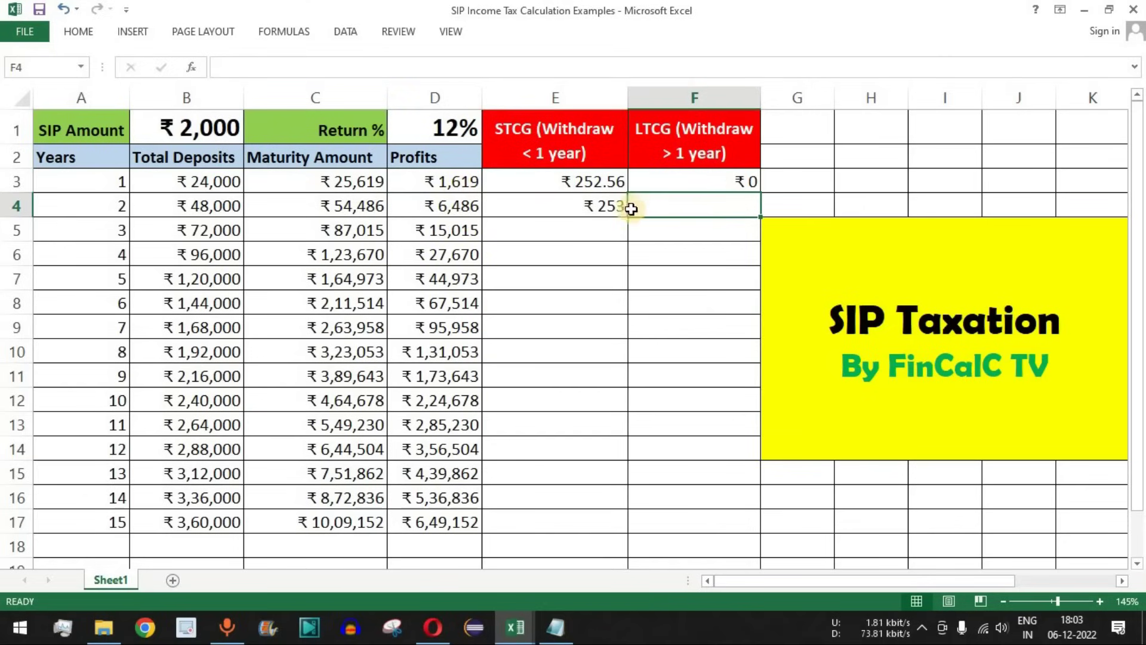
text(=if)
key(Tab)
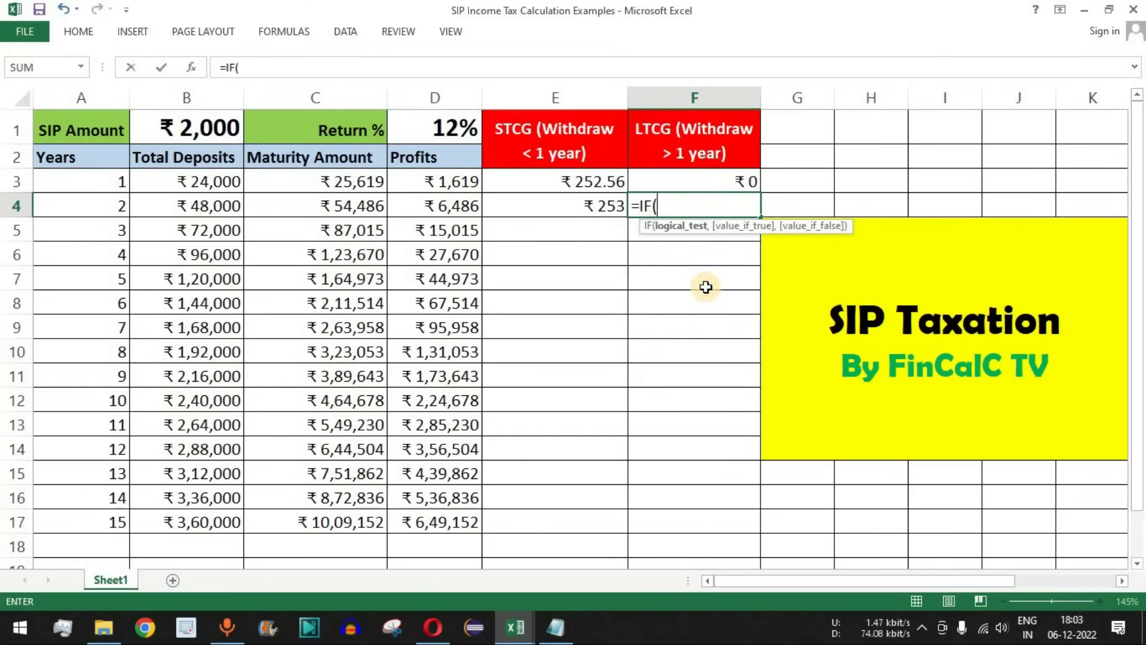
click(463, 207)
text(-)
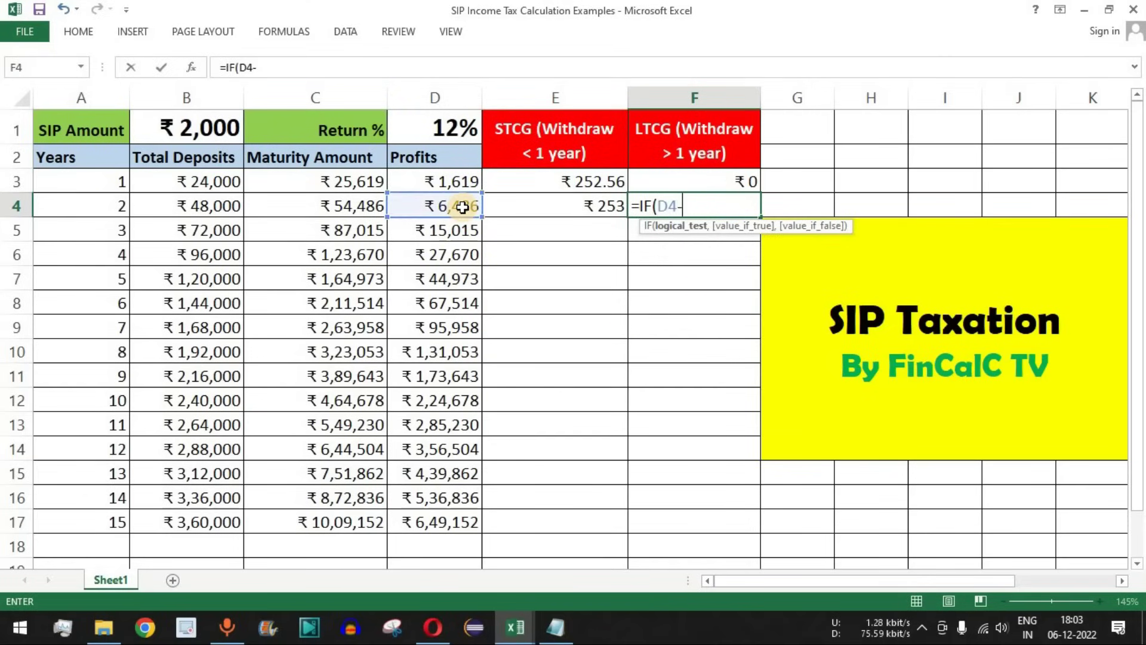
click(459, 177)
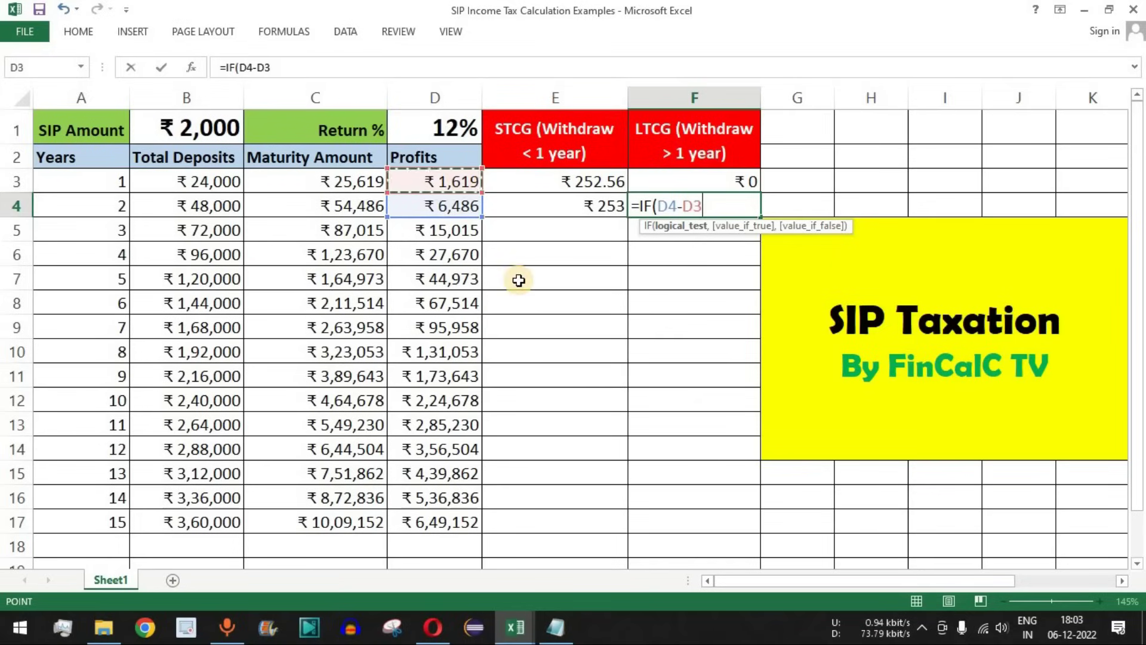
key(F4)
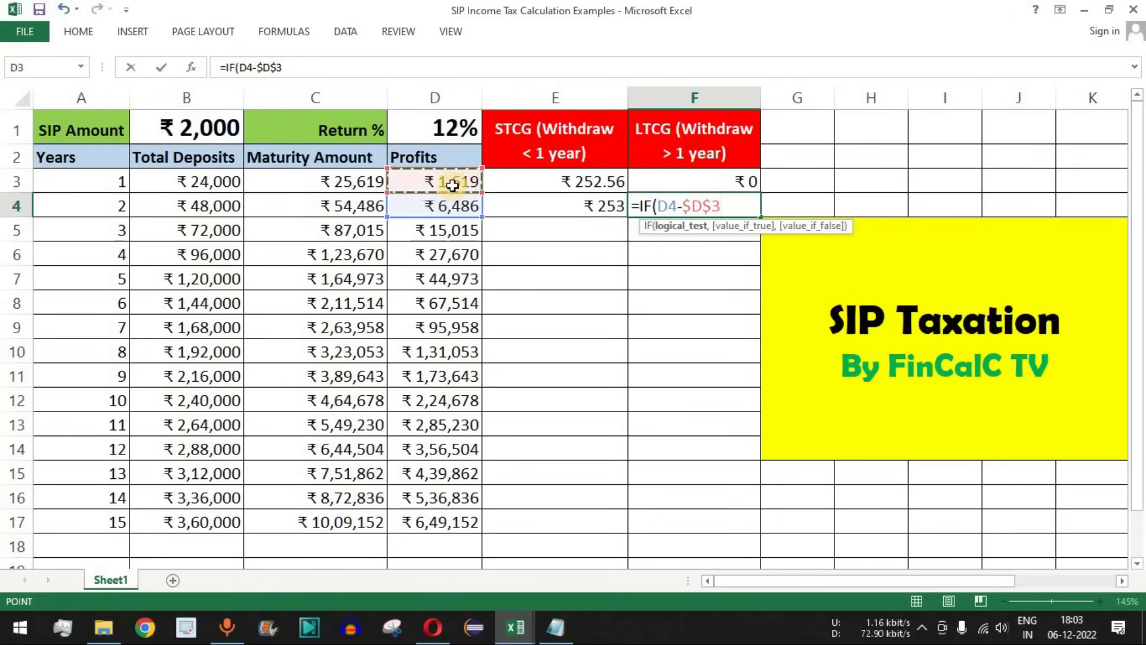
text(>100000)
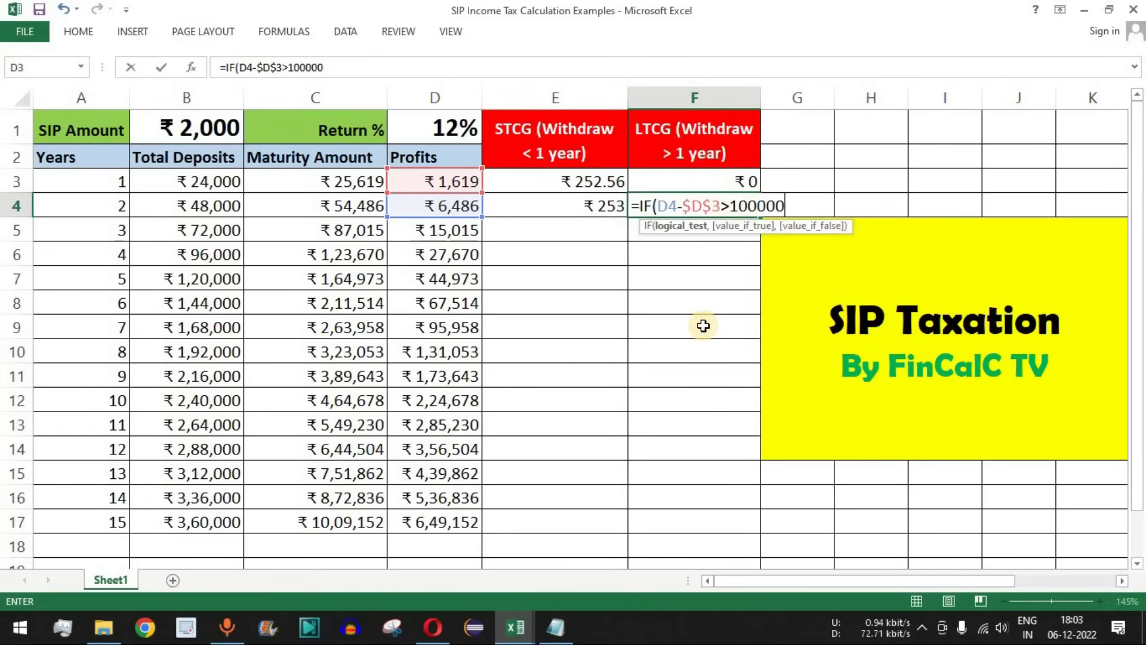
Add (D4-$D$3-100000)*10/100*(1+4%) as the value-if-true of the F4 IF formula
text(,()
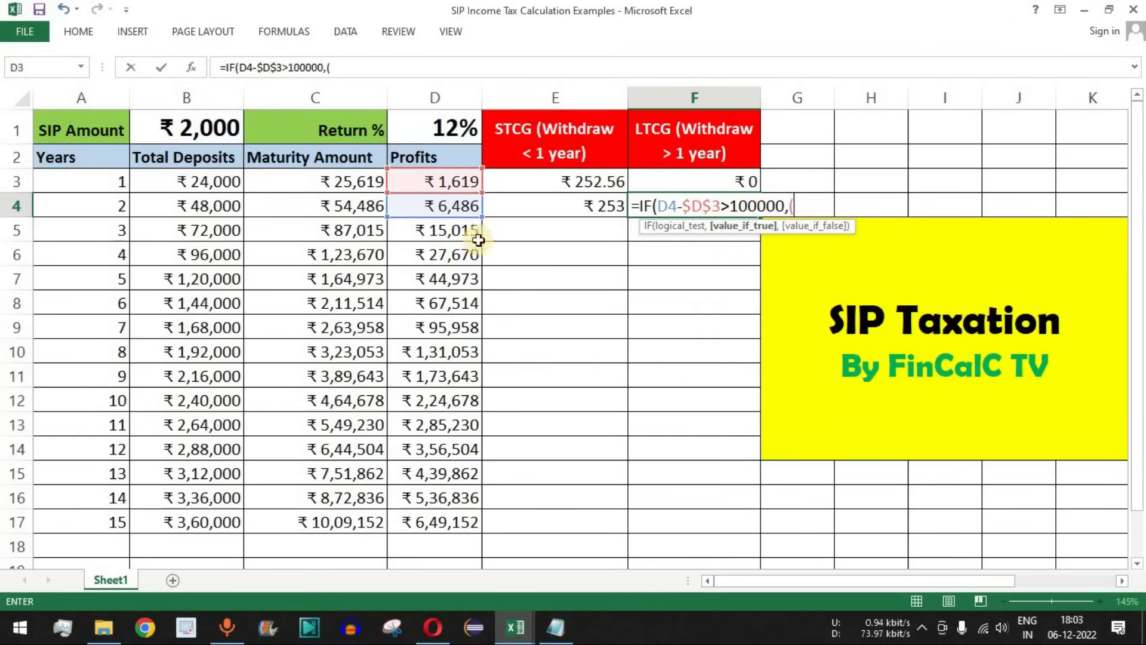
click(471, 209)
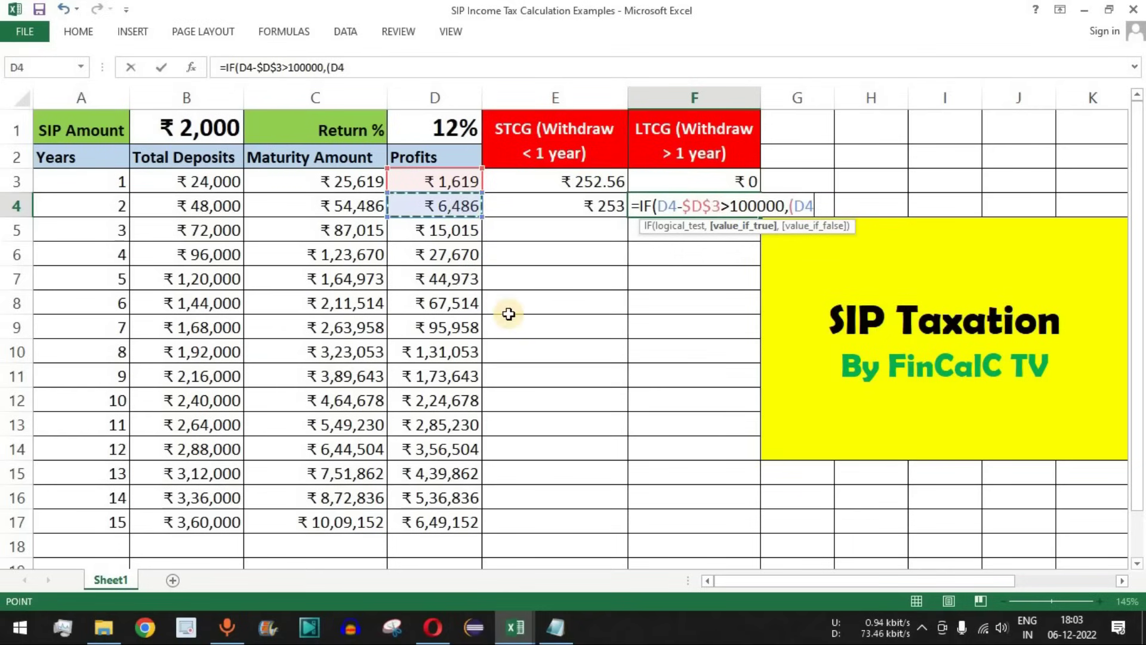
text(-)
click(447, 183)
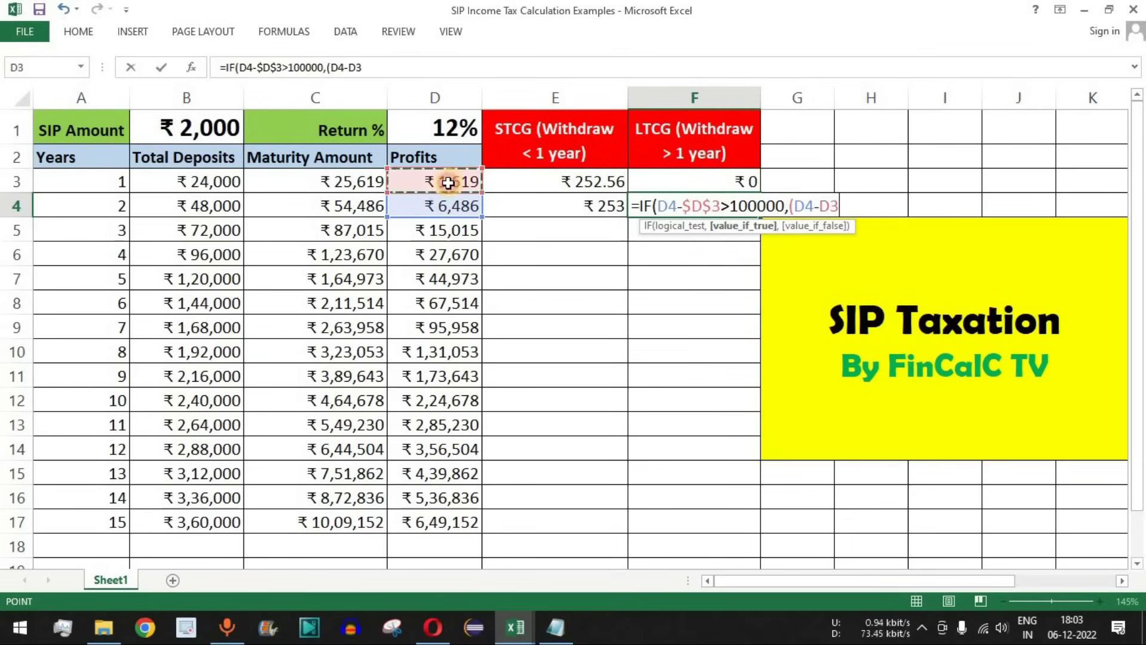
key(F4)
text(-100000)*10/100*(1+4%)
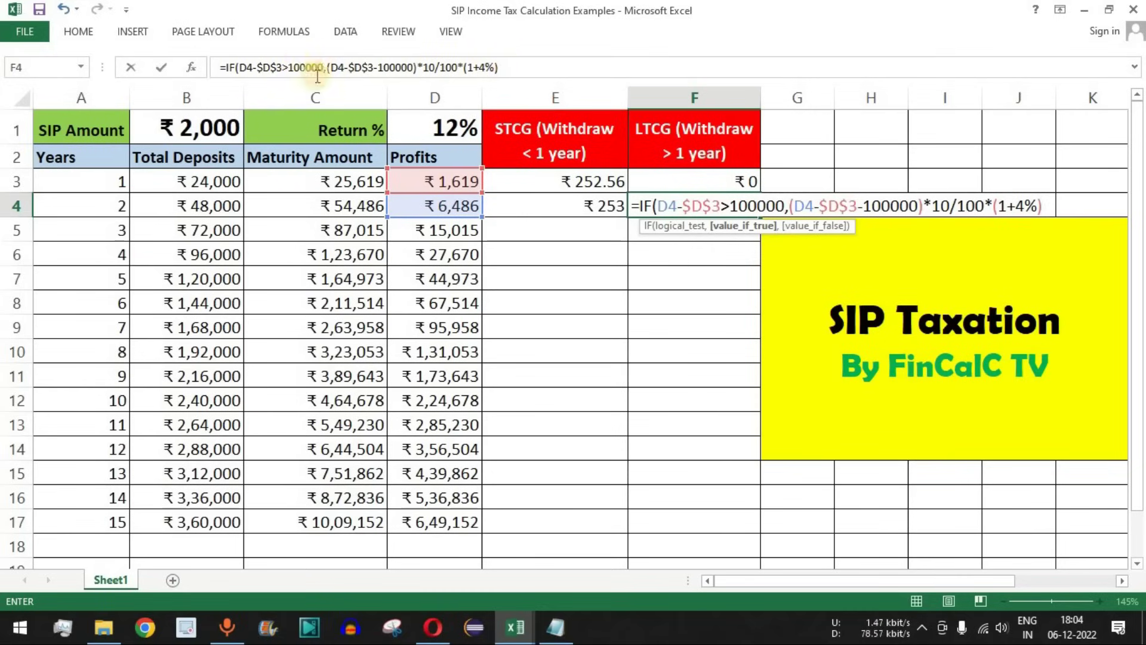
Complete the F4 LTCG formula with 0 as the value-if-false and enter it
click(530, 68)
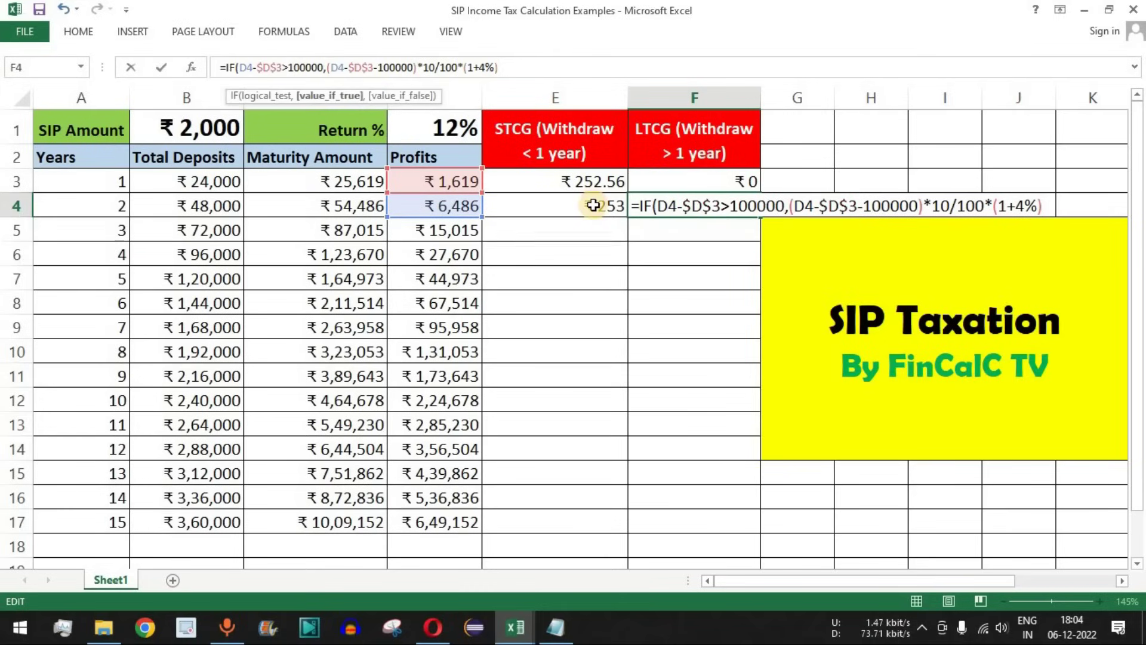
text(,)
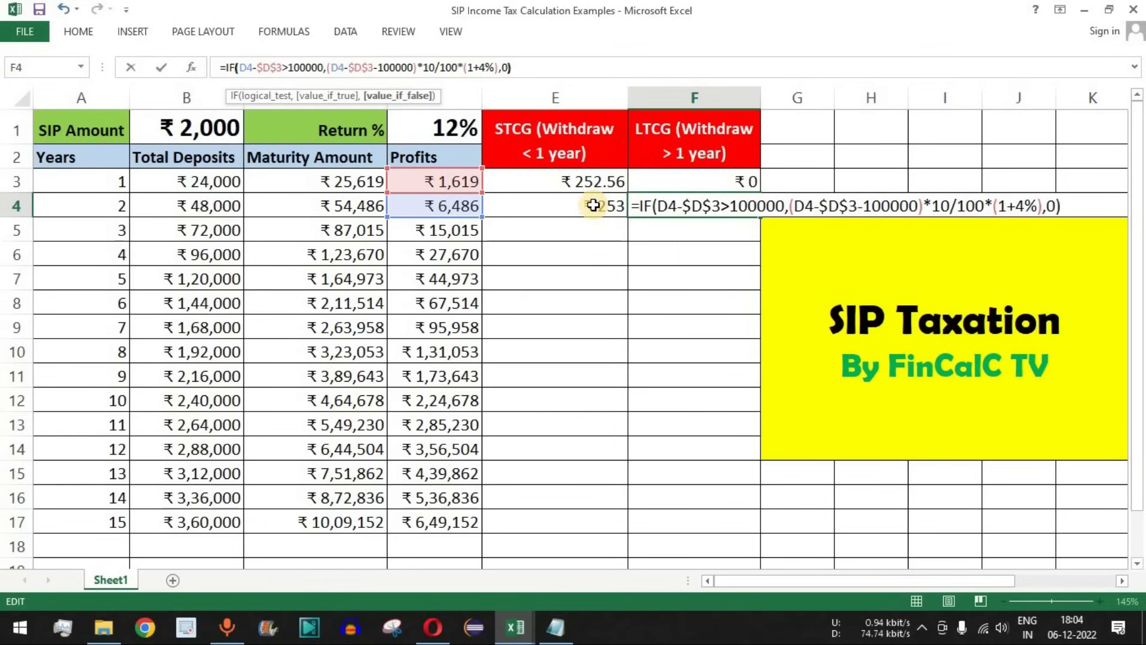
text(0))
key(Return)
click(720, 205)
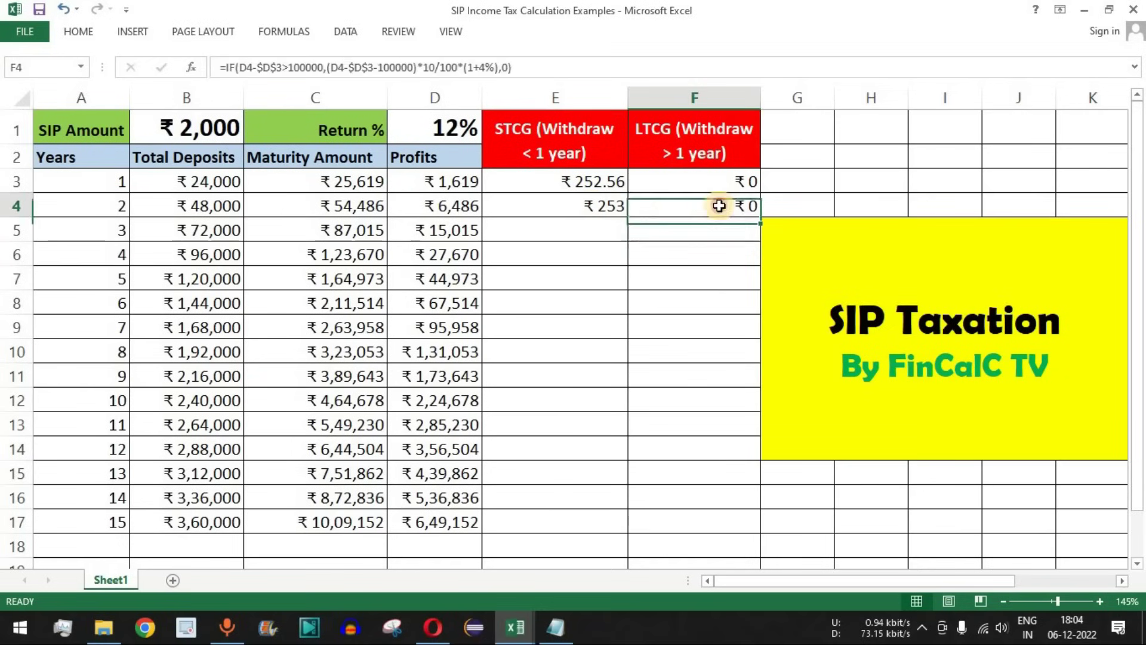
Compare the year 2 and year 1 profits with the STCG and LTCG split in the SIP Expected Returns Calculation workbook
click(461, 205)
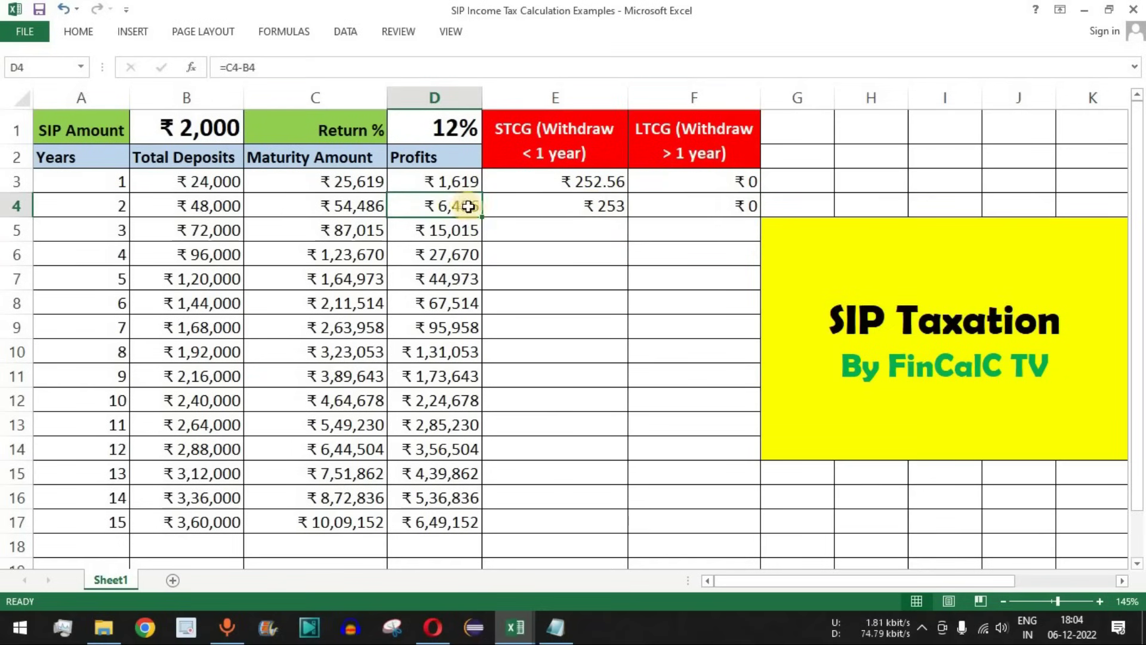
click(451, 182)
click(505, 629)
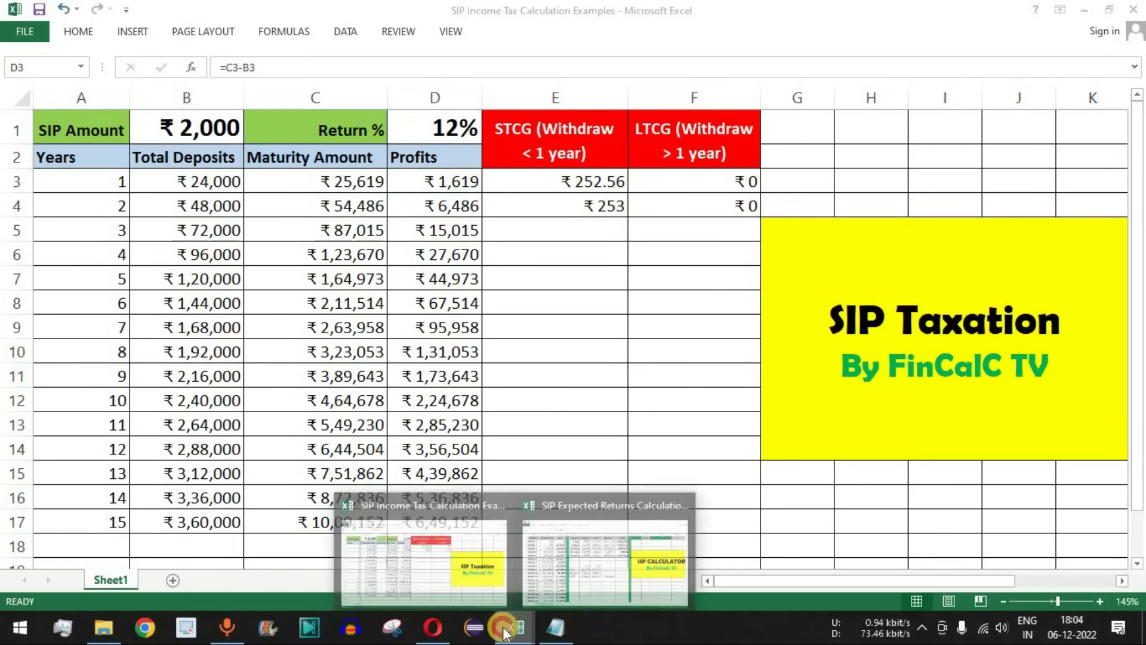
click(612, 553)
click(516, 399)
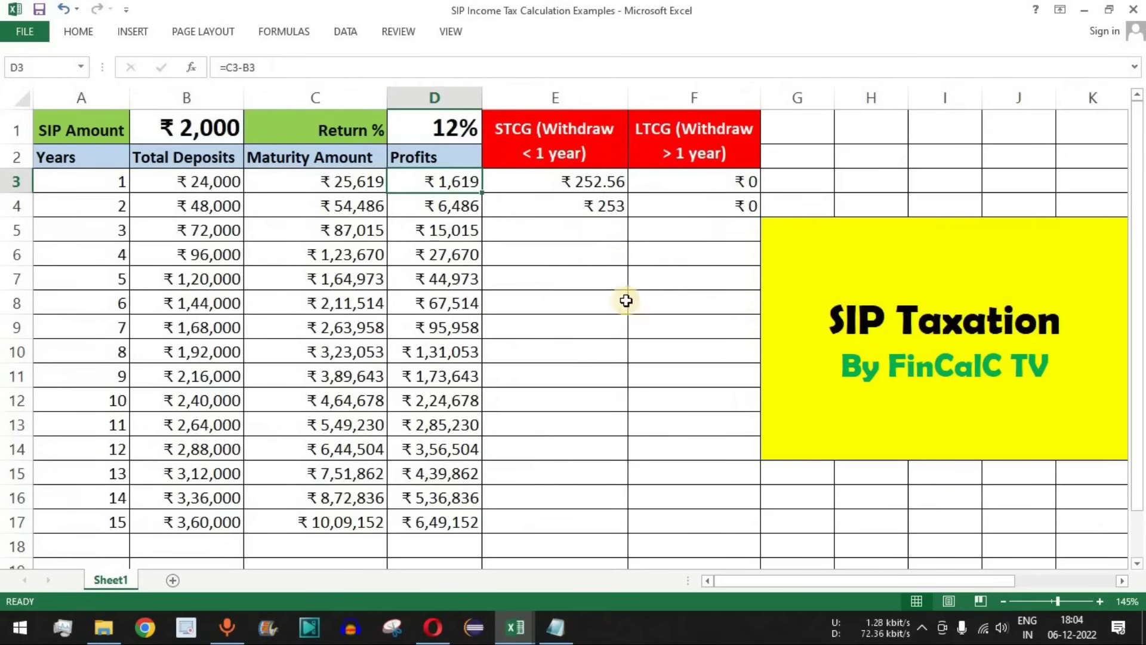
Review the year 1 and year 2 rows in A3:D4 against the year 2 STCG and LTCG tax cells
click(583, 201)
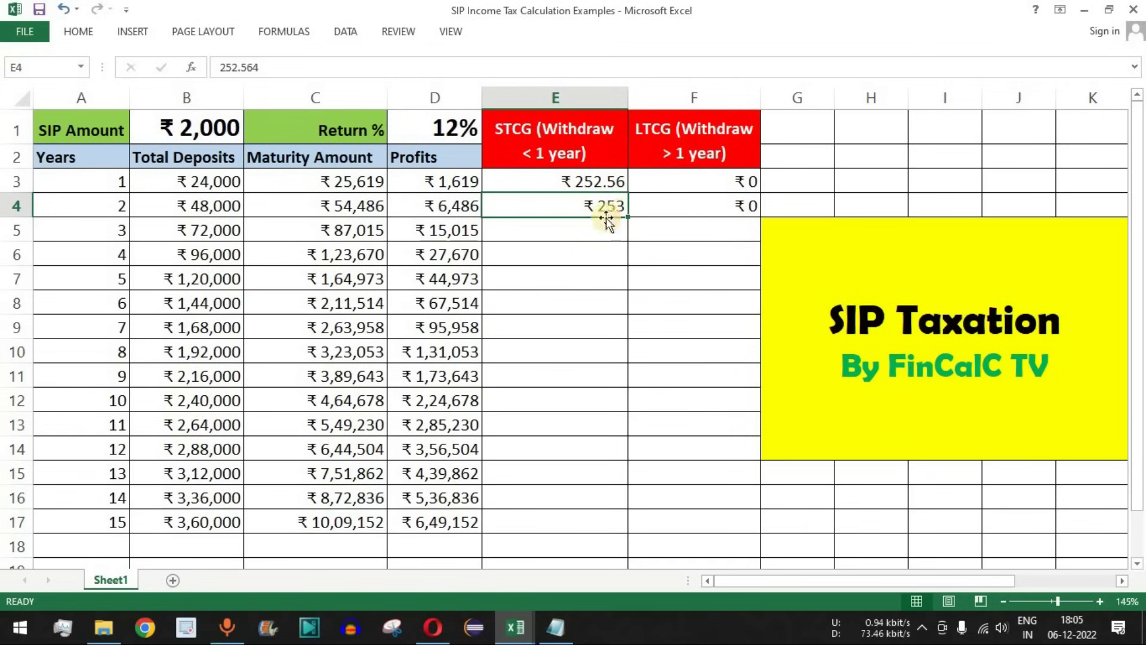
drag(102, 179, 429, 212)
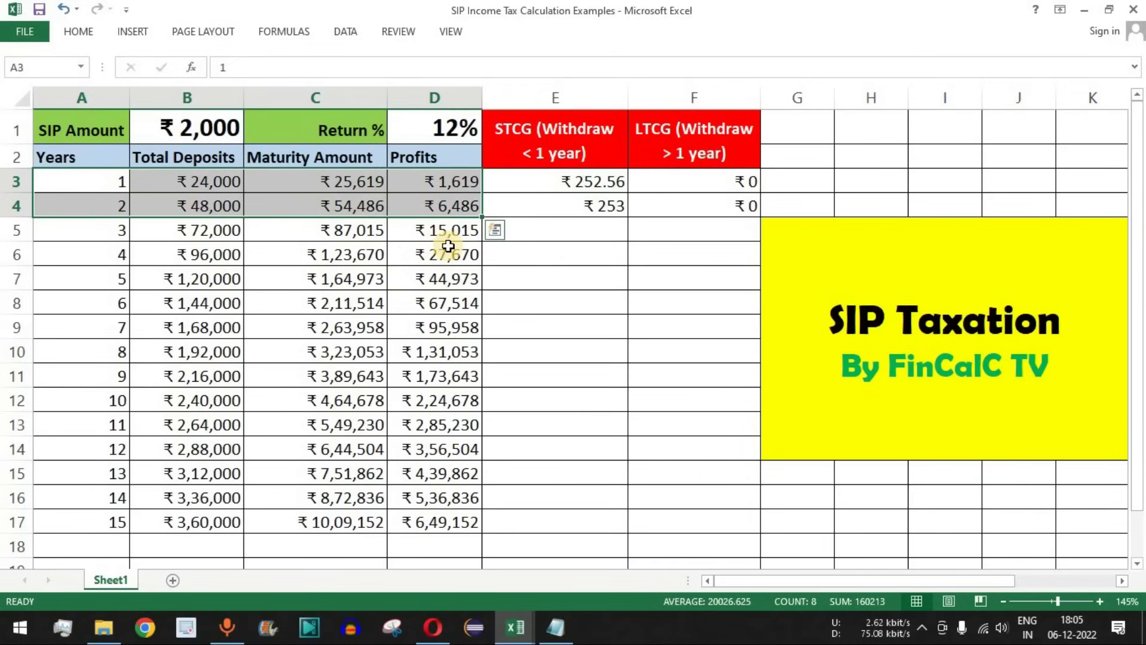
click(464, 205)
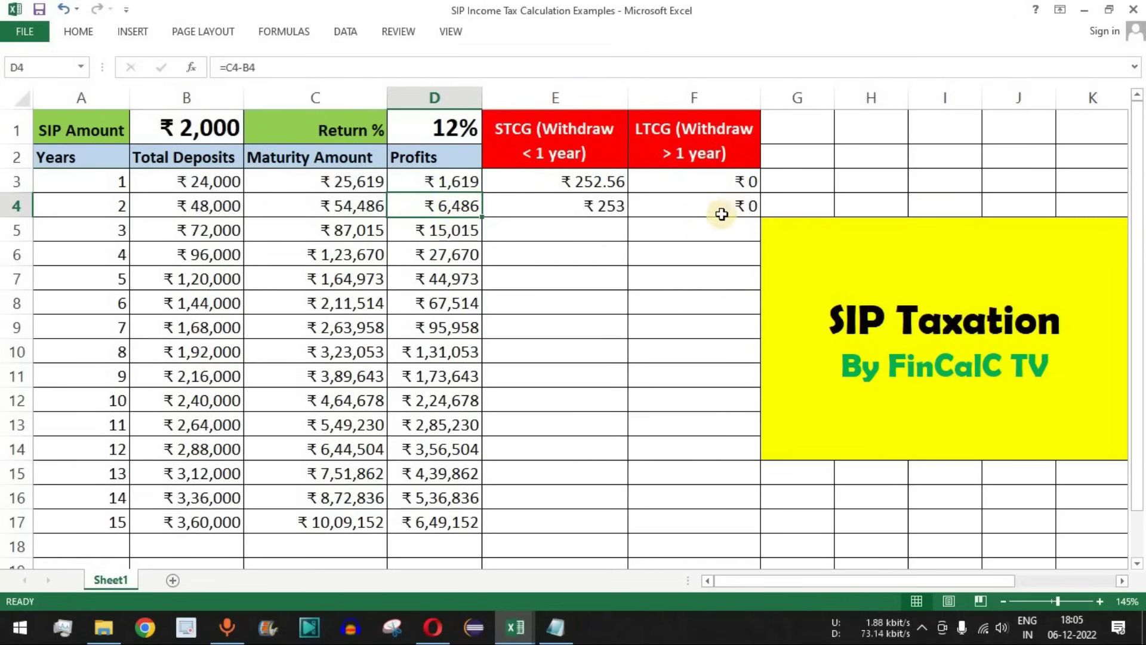
click(715, 197)
click(695, 143)
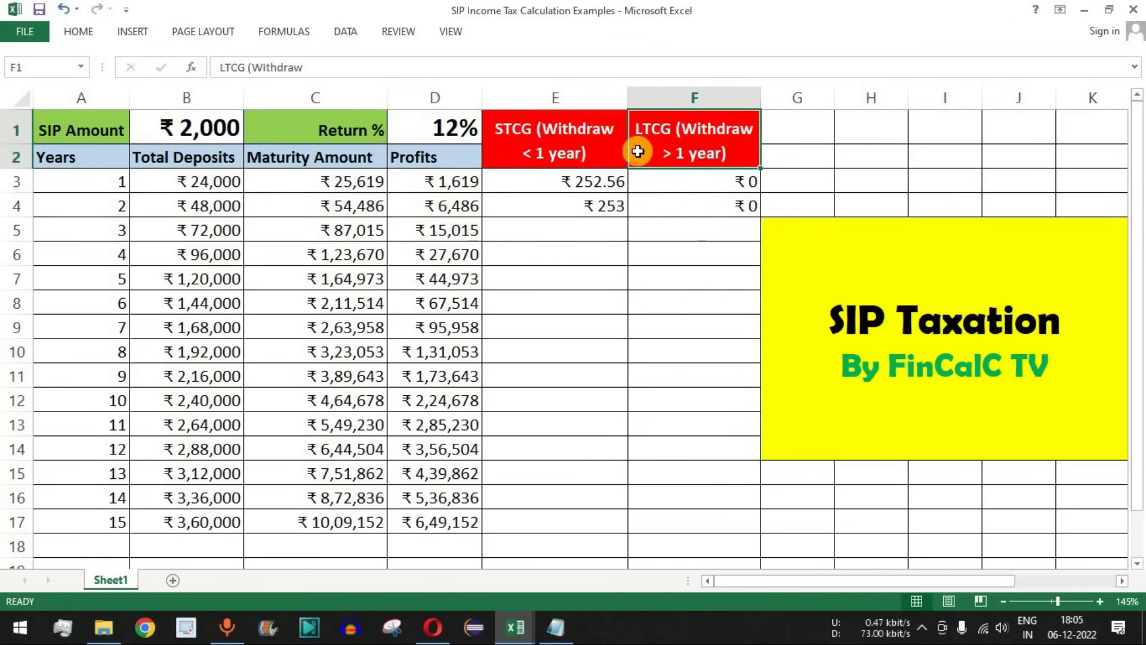
Switch to the SIP Expected Returns Calculation workbook and sum the units of months 1 to 24 (C2:C25) in F14
key(alt+Tab)
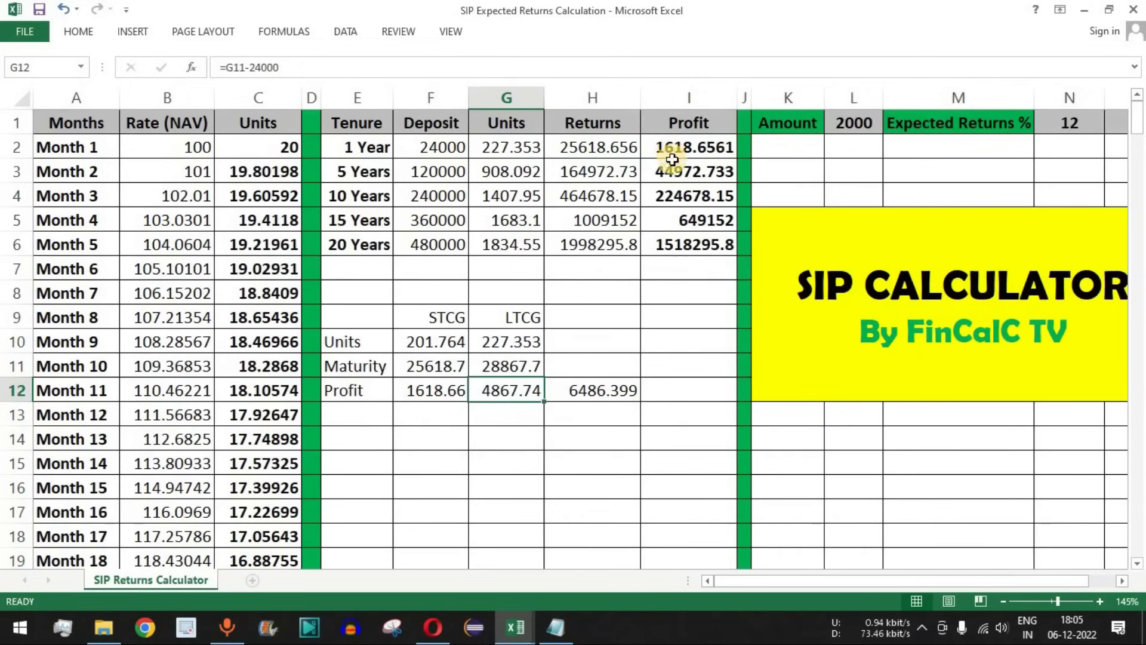
click(576, 385)
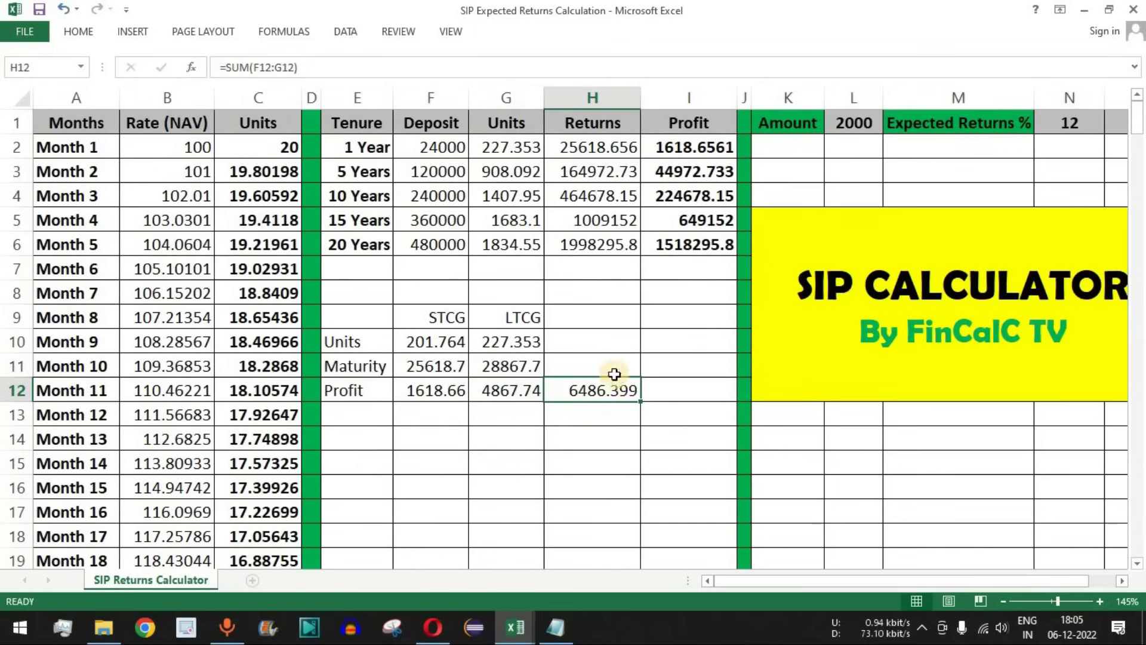
click(455, 417)
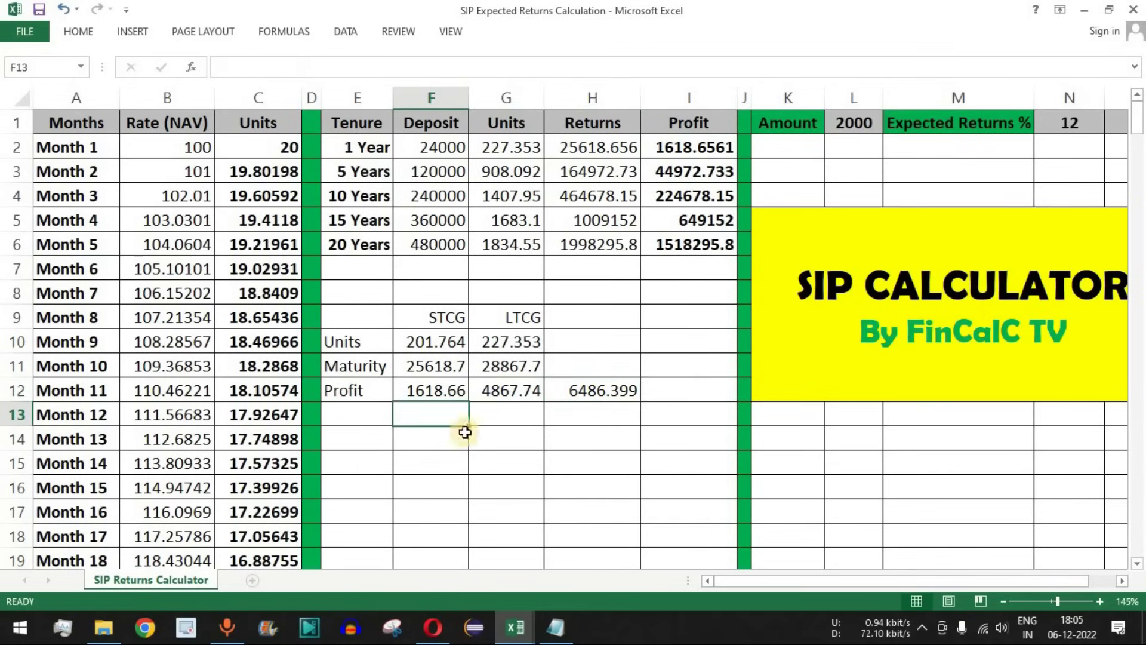
click(435, 445)
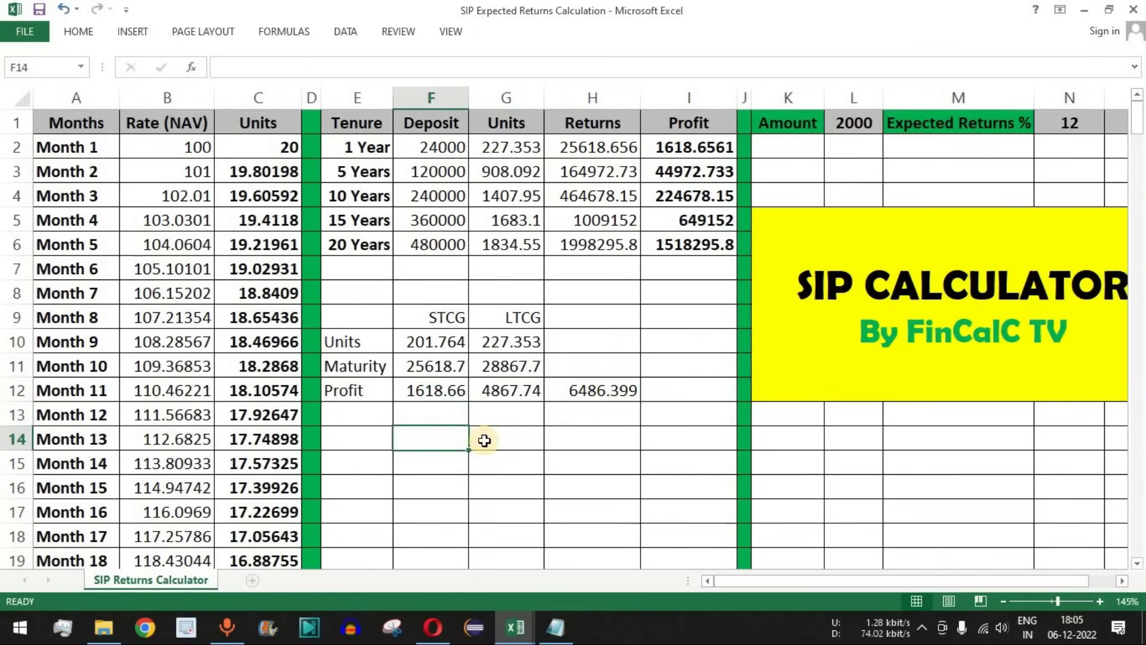
text(=SUM()
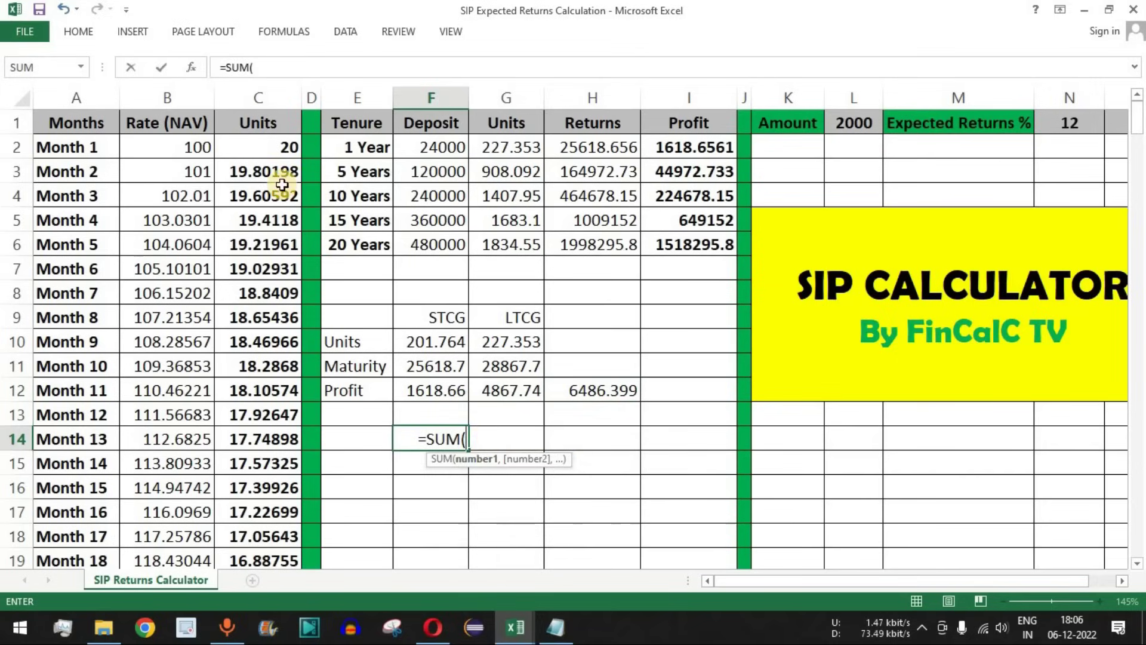
drag(281, 147, 259, 409)
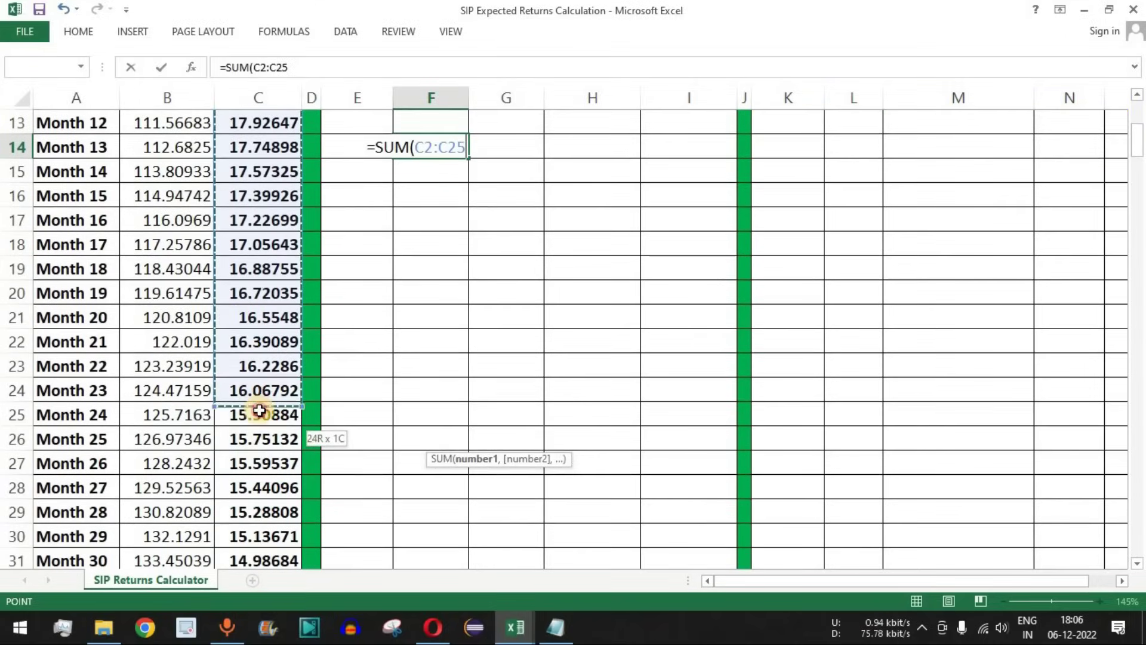
text())
key(Return)
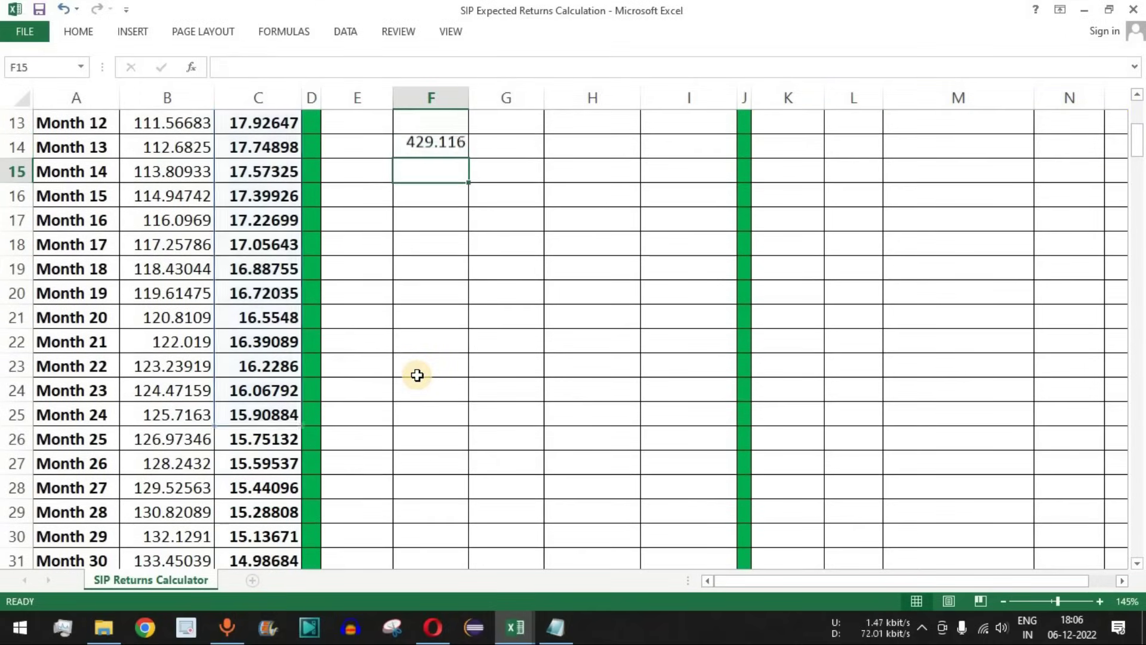
Calculate the maturity amount in F15 by multiplying the summed units in F14 by the Month 37 NAV in B38
scroll(486, 294, up, 2)
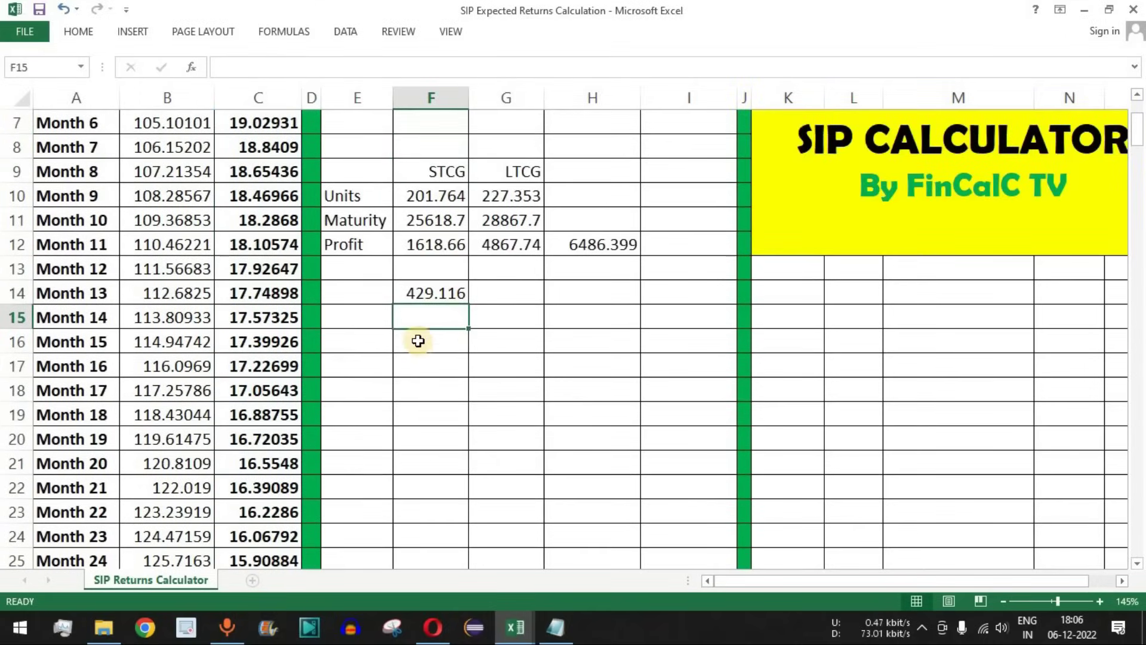
text(=)
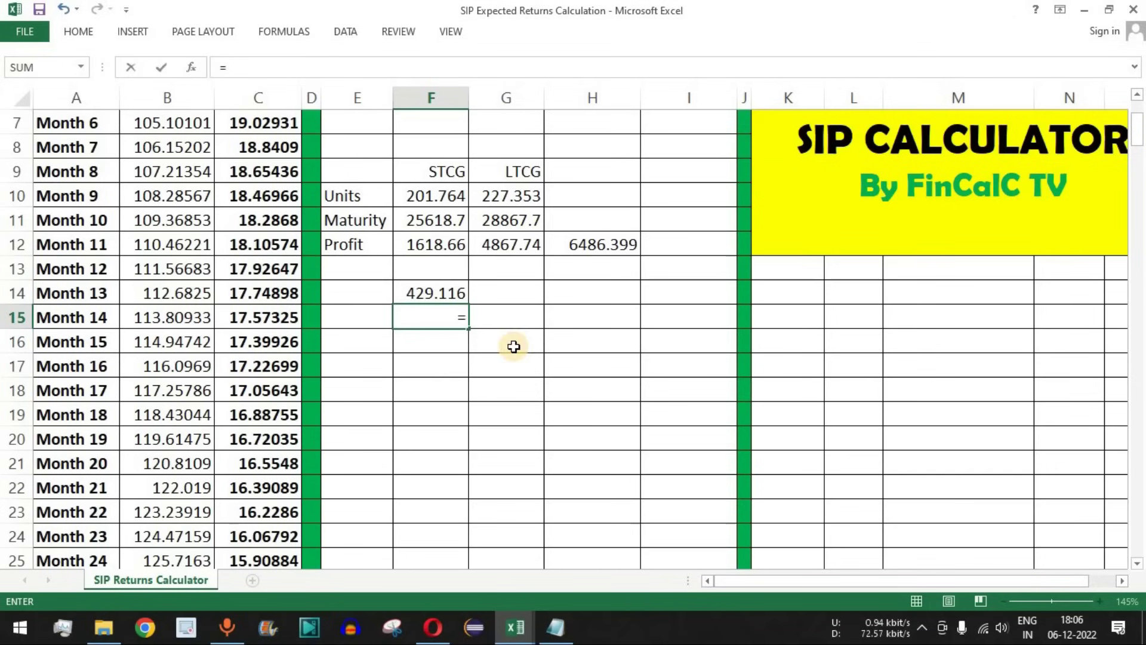
click(425, 290)
text(*)
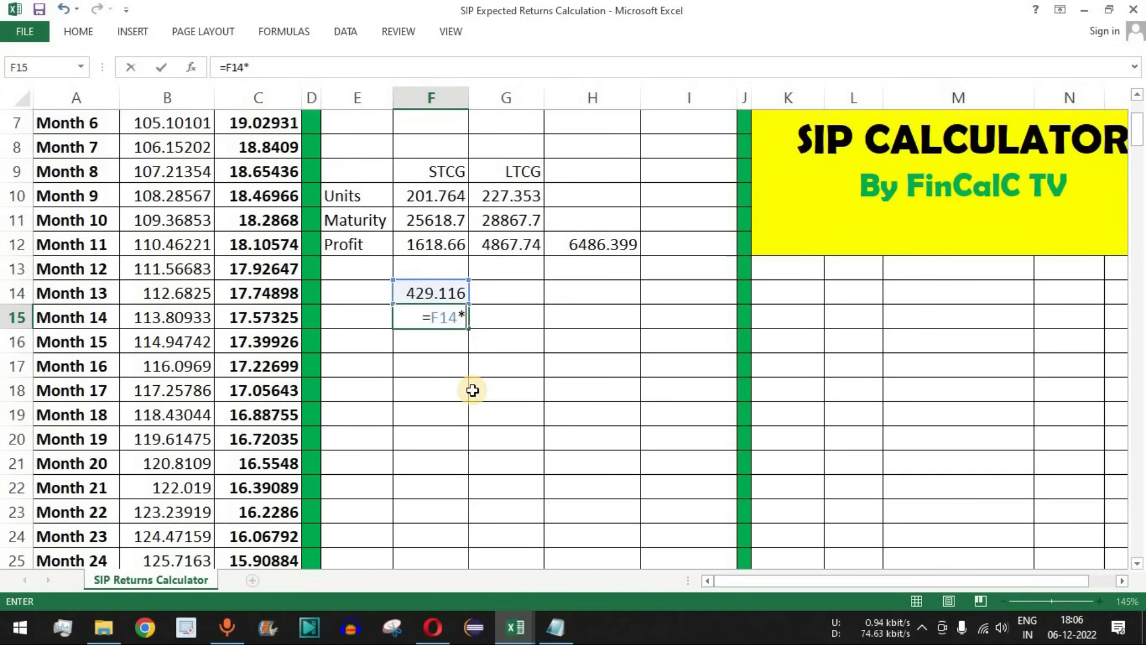
scroll(180, 302, down, 2)
scroll(180, 302, down, 4)
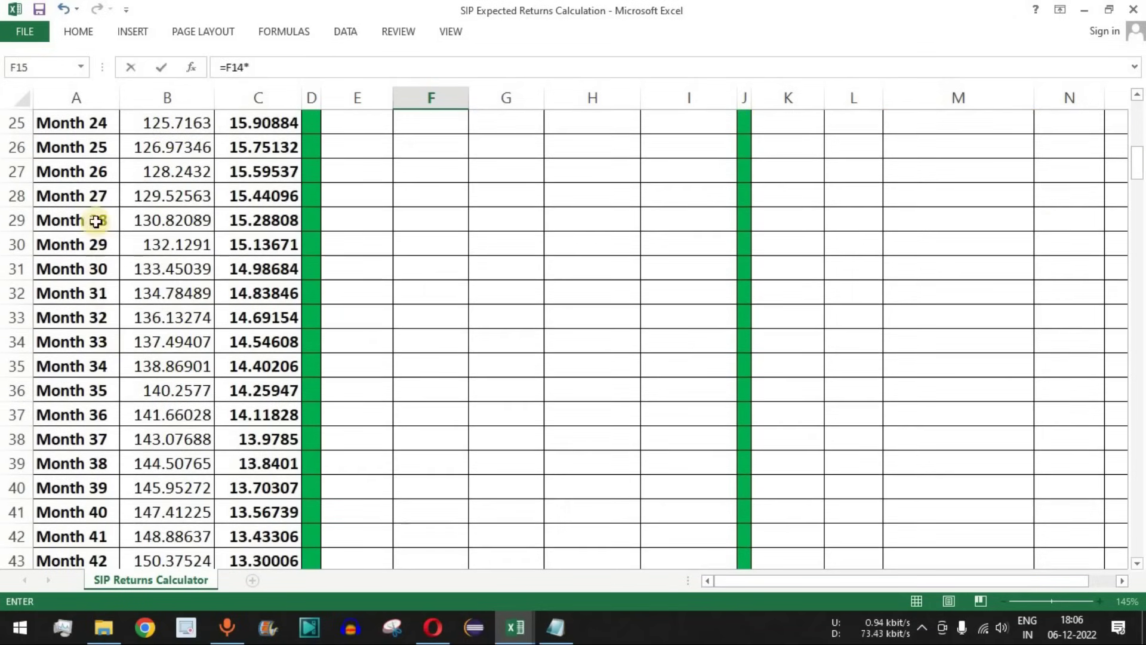
scroll(120, 329, down, 1)
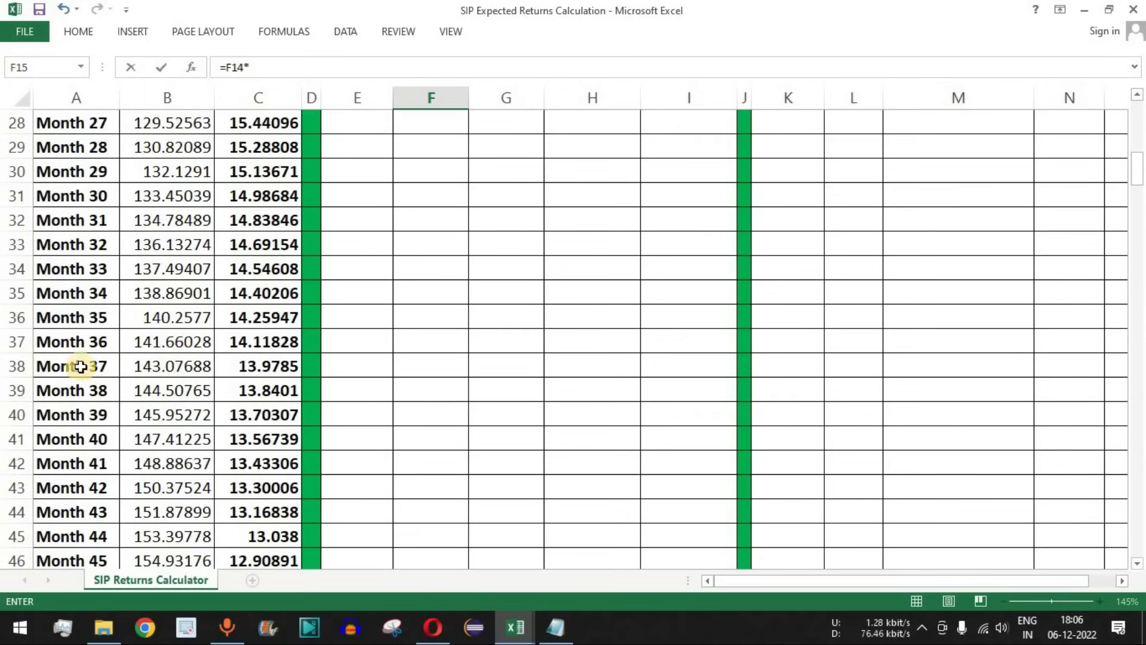
click(179, 366)
key(Return)
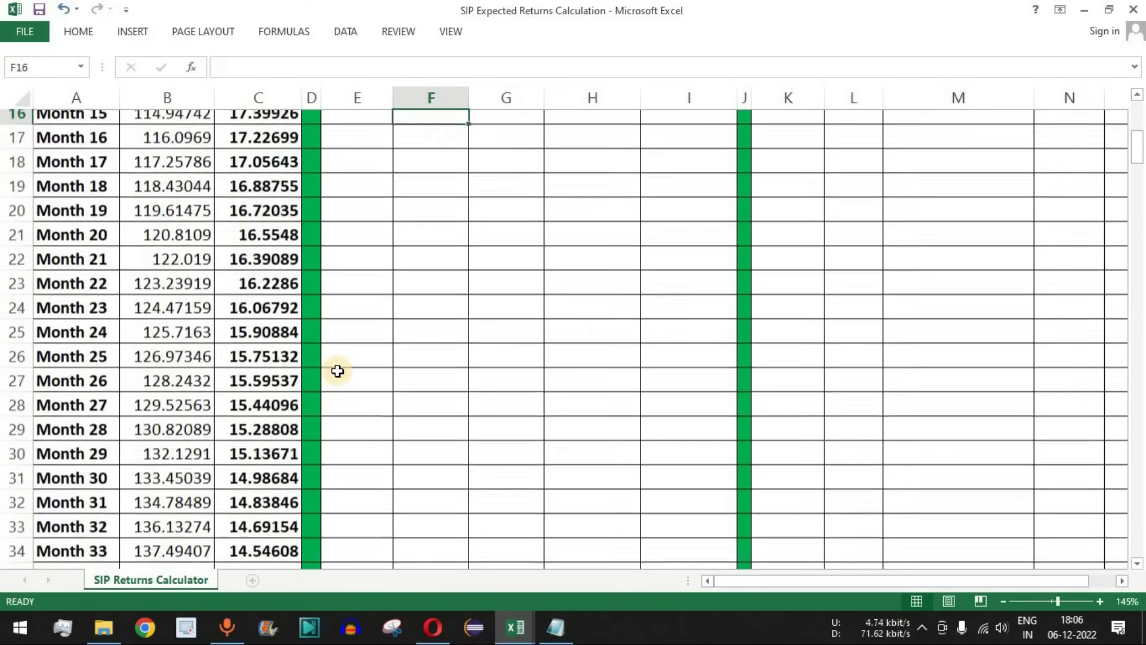
scroll(708, 231, up, 3)
click(444, 319)
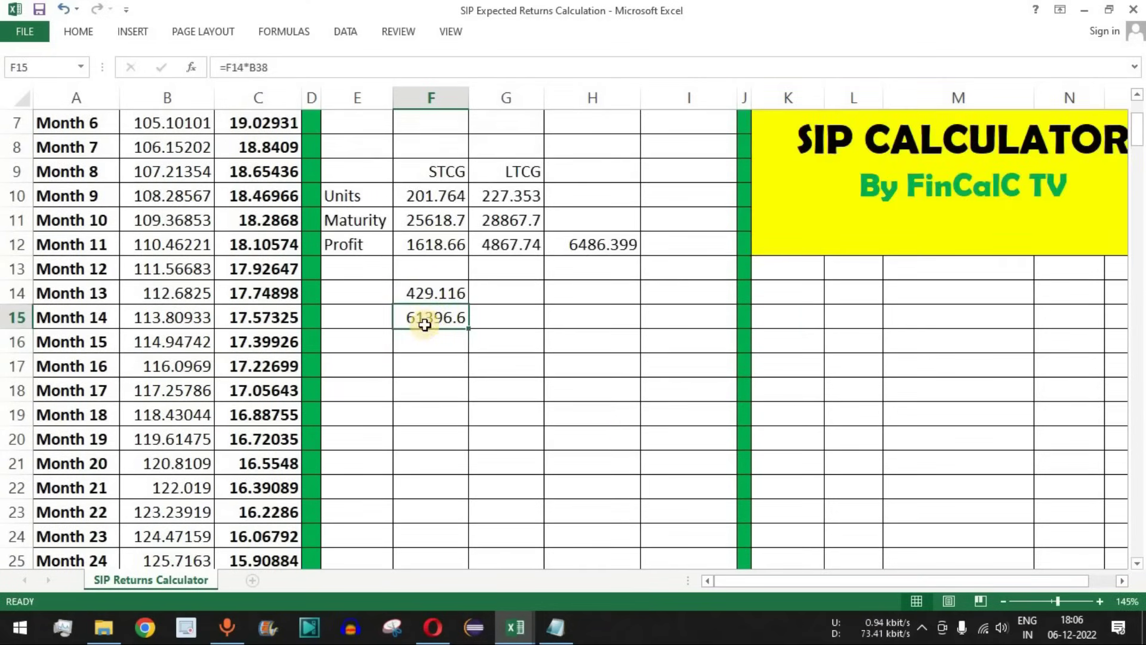
Calculate the profit in F16 with the formula =F15-48000
click(438, 341)
text(=)
key(Up)
text(-)
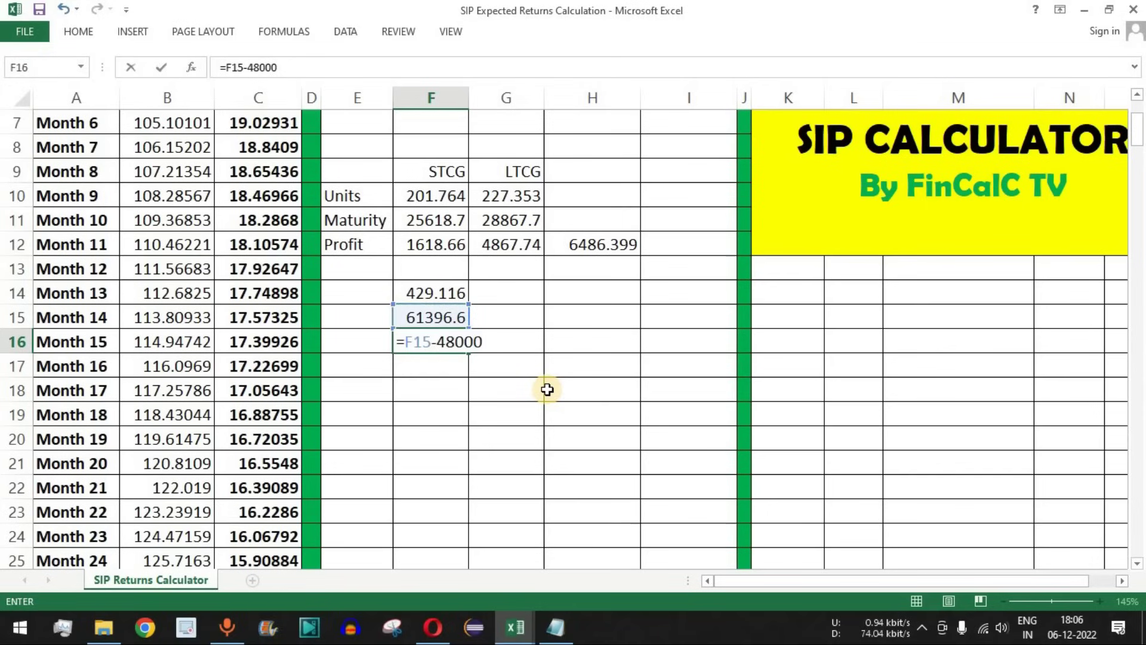
key(Return)
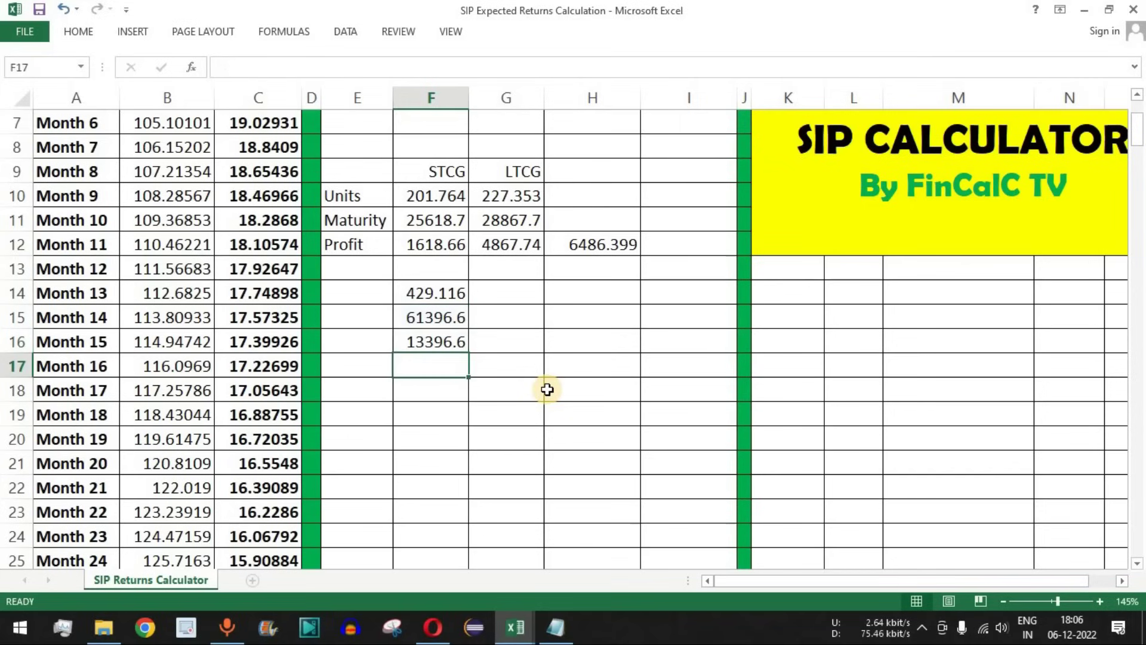
key(Up)
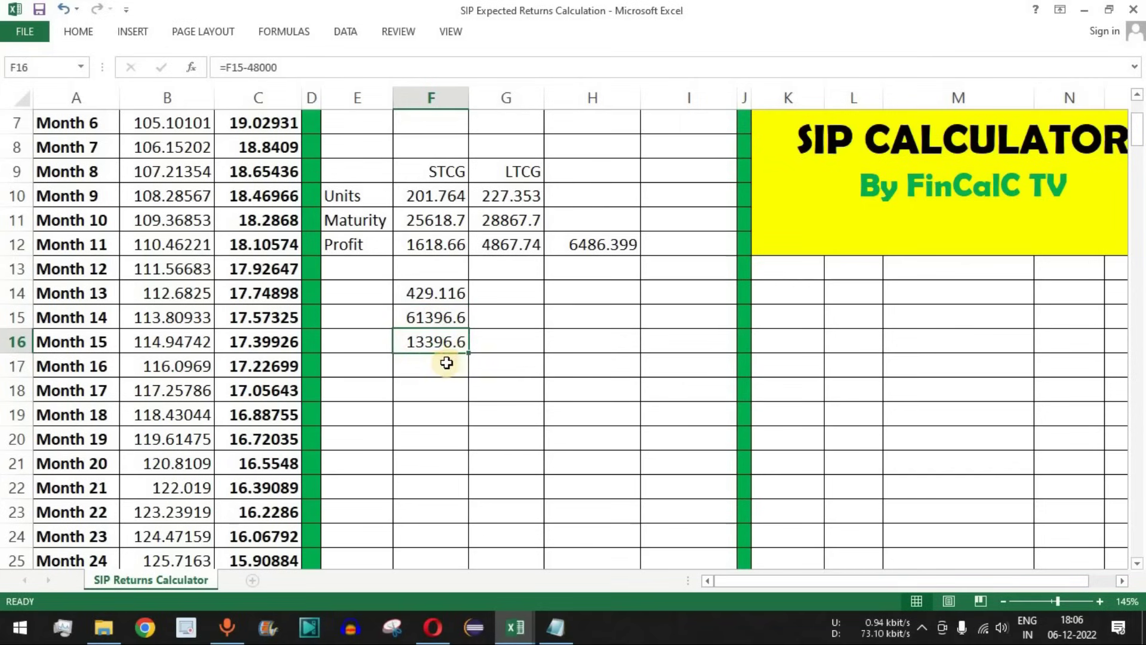
Switch to the SIP Income Tax Calculation Examples workbook and compare the year 2 and year 3 rows with the calculated long-term profit
key(alt+Tab)
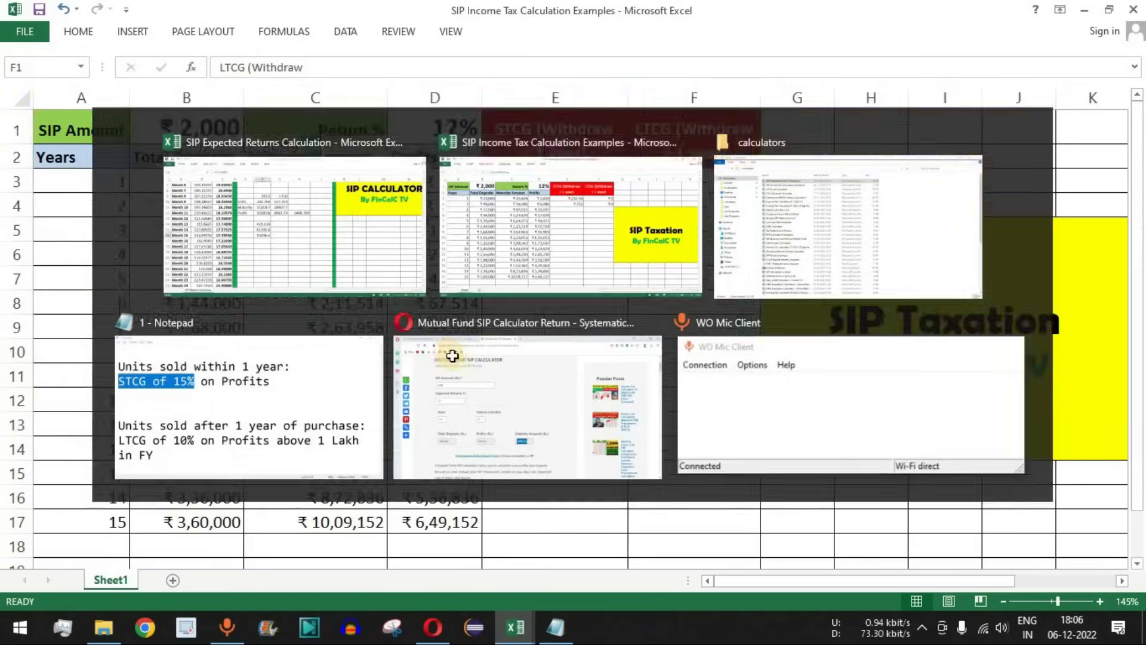
drag(120, 205, 397, 202)
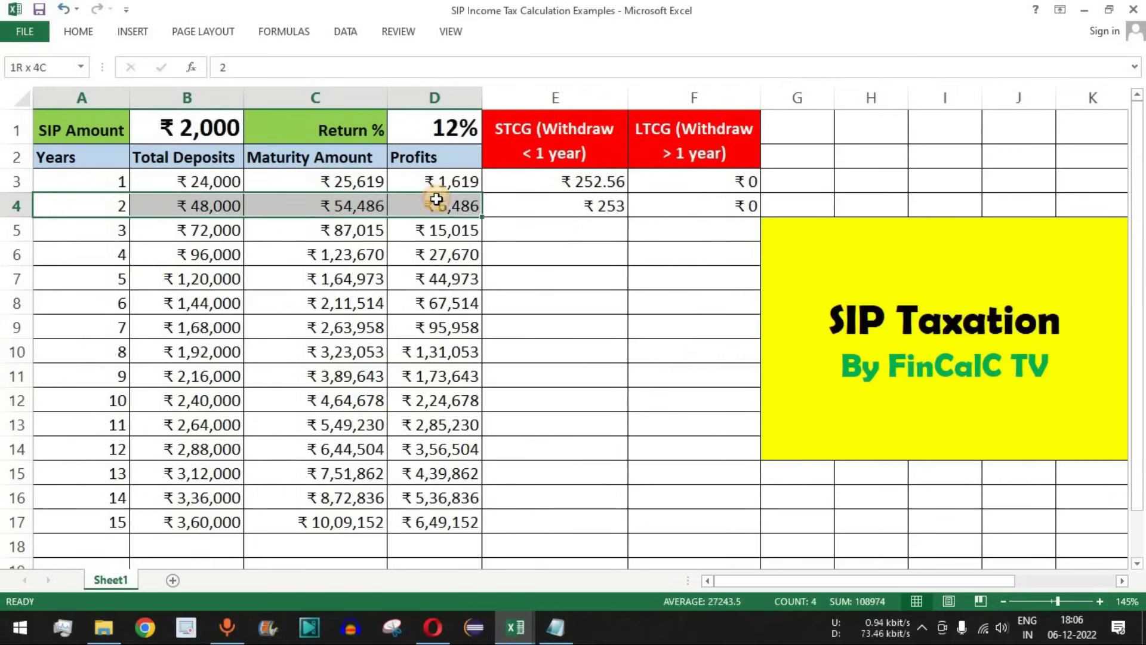
drag(113, 228, 435, 228)
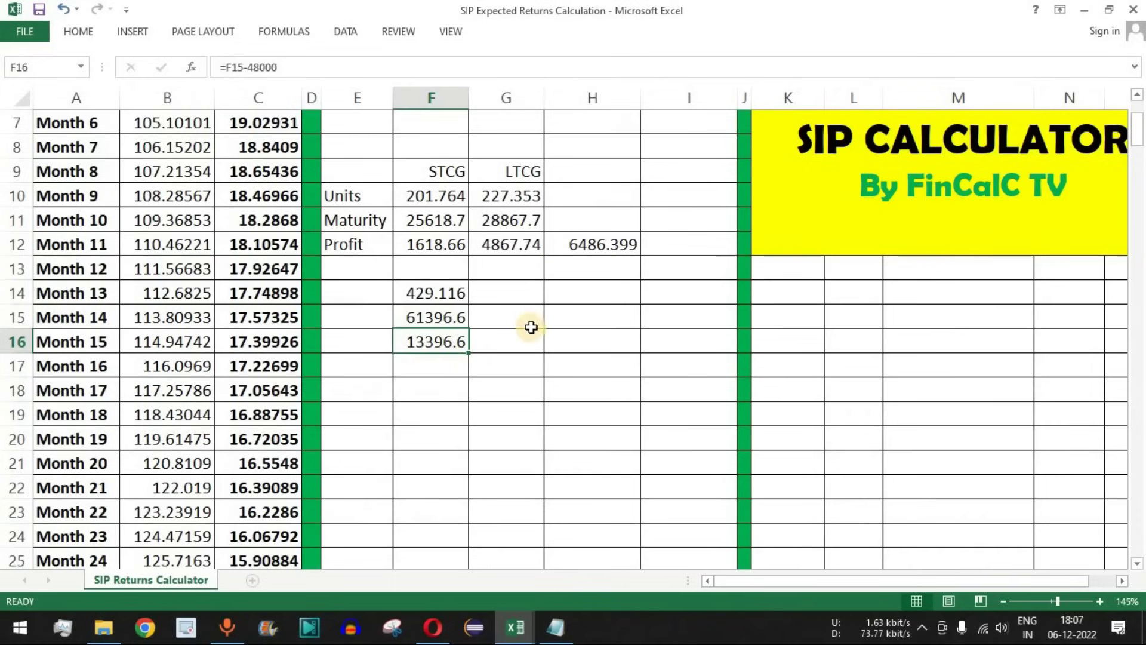
key(ctrl+Tab)
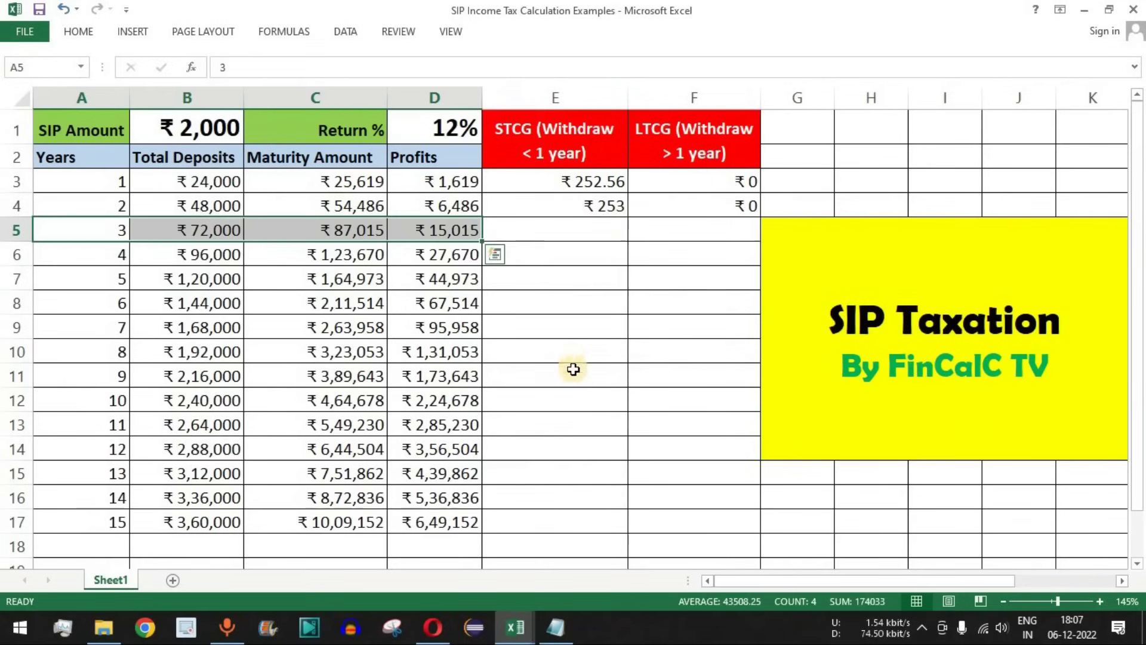
Review the year 2 STCG and LTCG cells, and copy the year 2 STCG tax from E4 into E5 for year 3
click(603, 205)
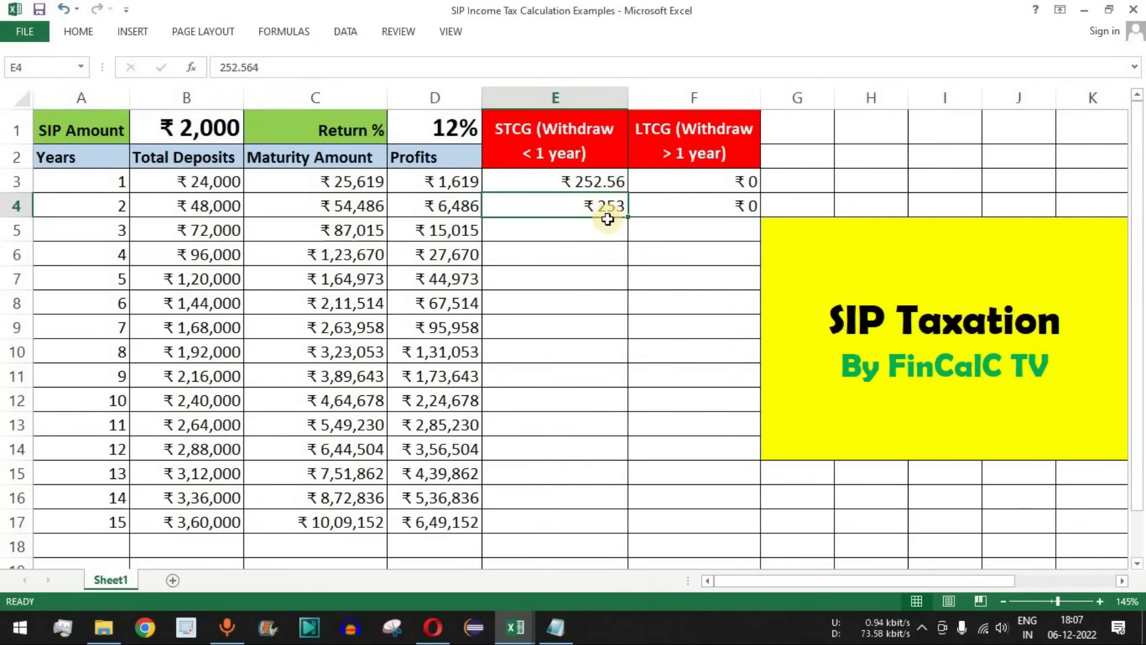
click(549, 126)
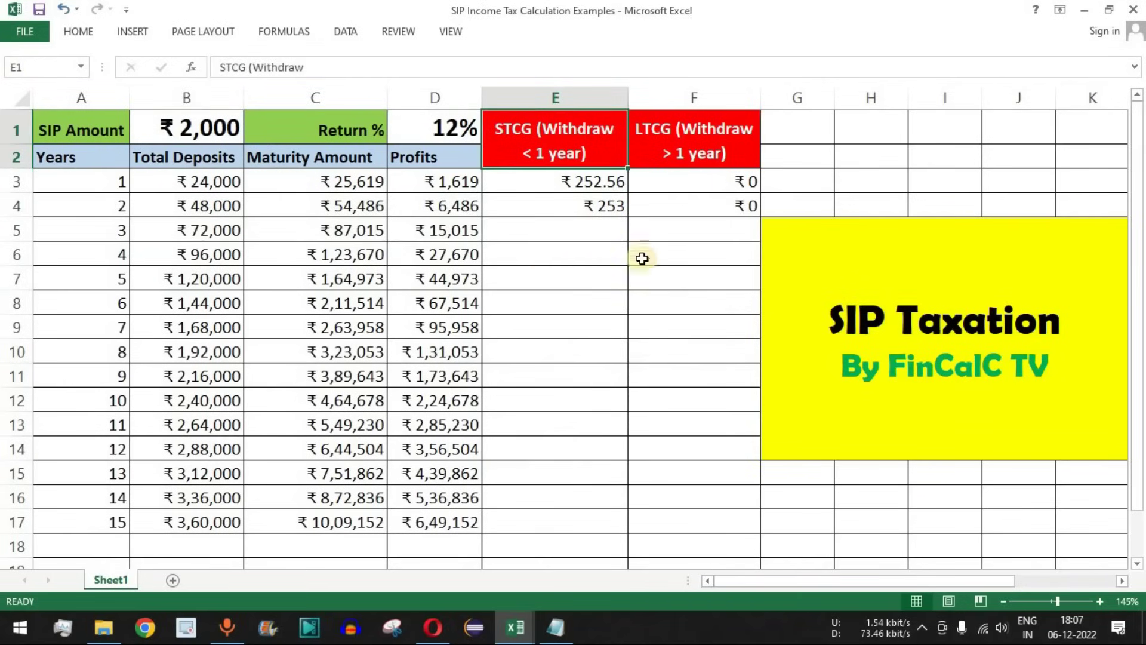
click(679, 146)
click(713, 207)
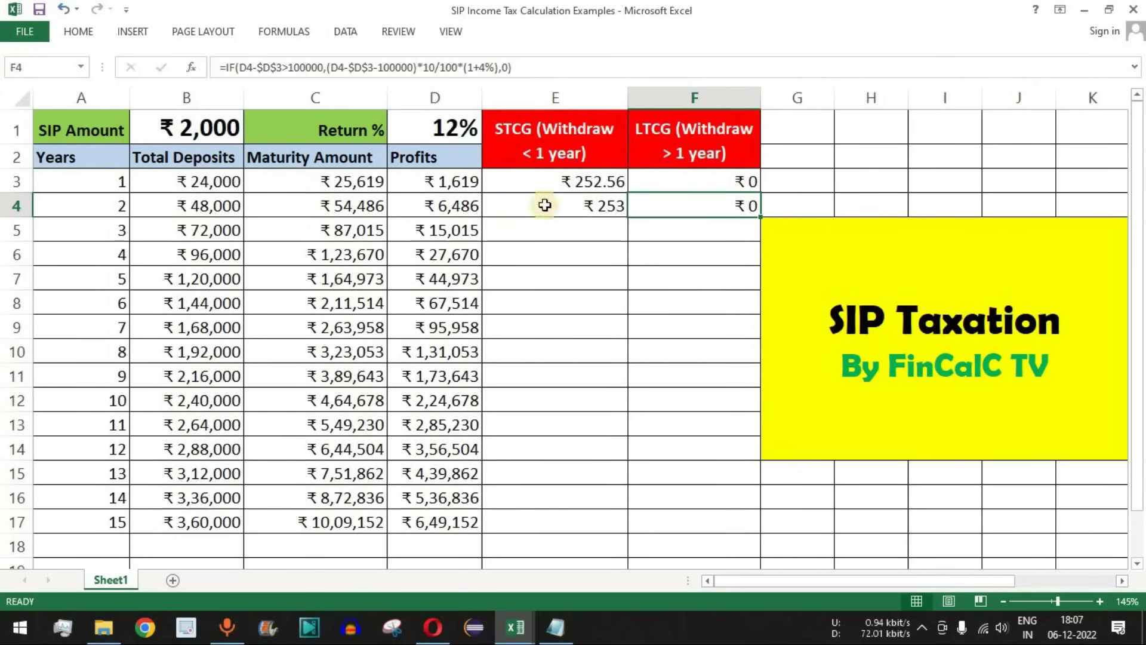
drag(560, 229, 560, 517)
click(593, 207)
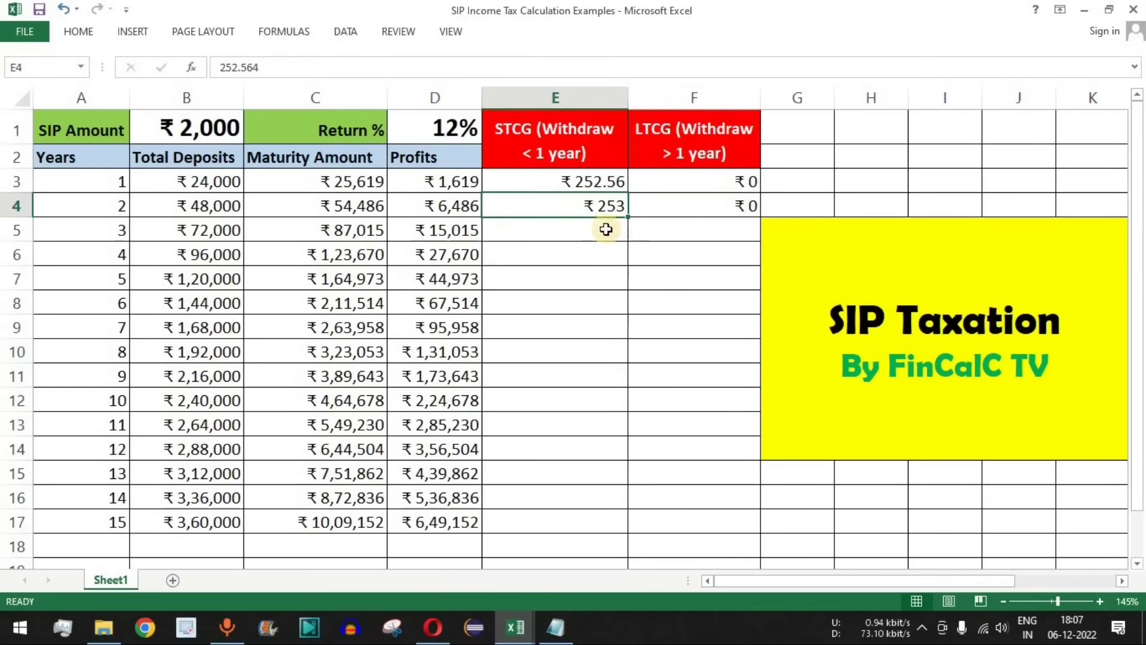
key(ctrl+c)
click(586, 230)
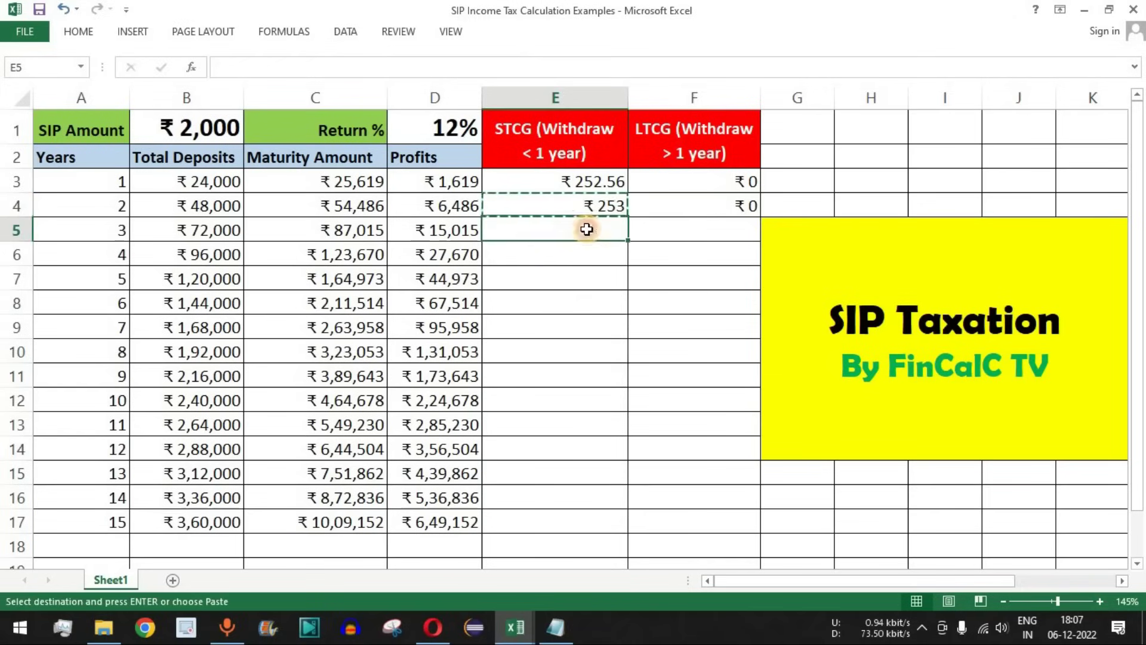
right_click(587, 229)
click(658, 330)
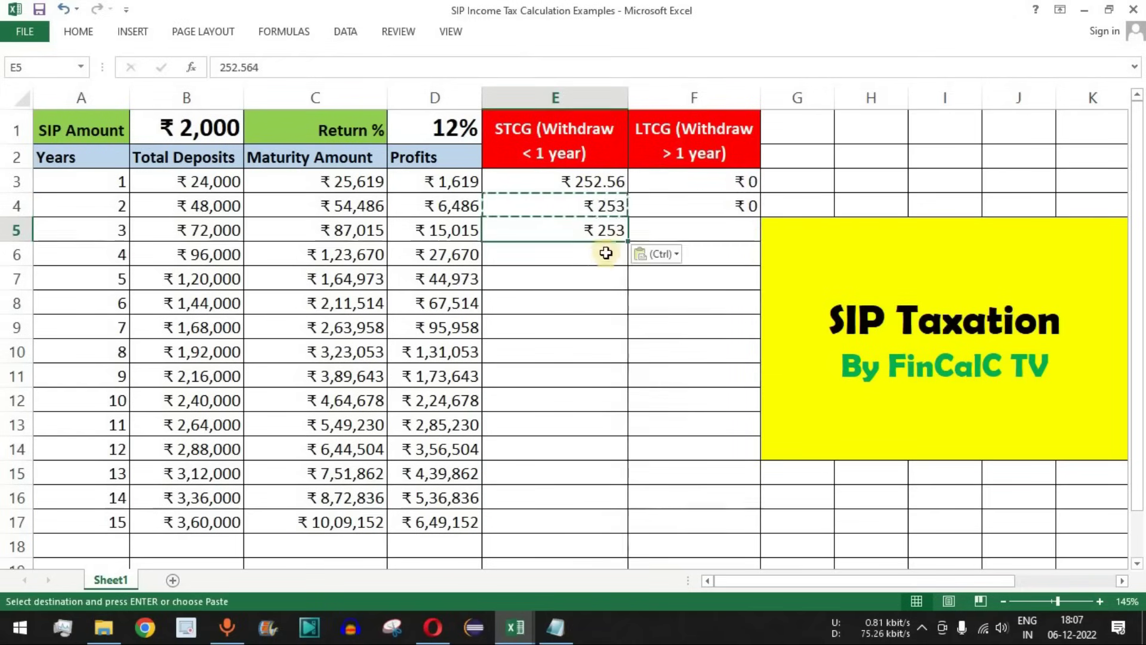
key(Escape)
Fill the year 2 LTCG tax formula from F4 down to F5 for year 3 and check it against the year 3 profit
click(713, 231)
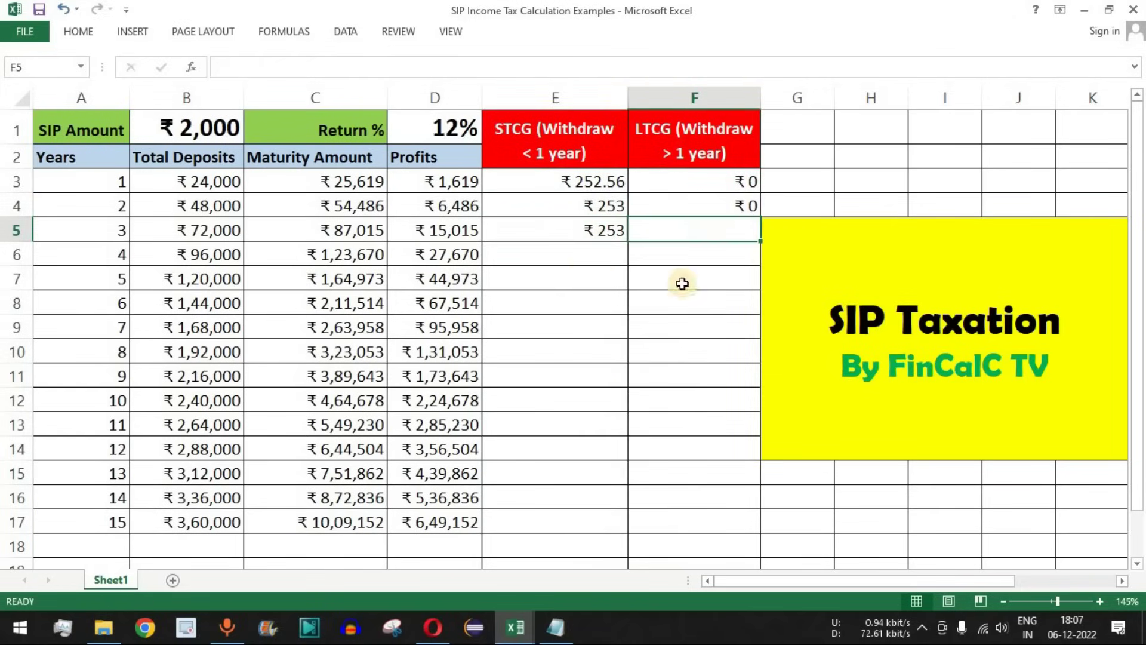
click(690, 208)
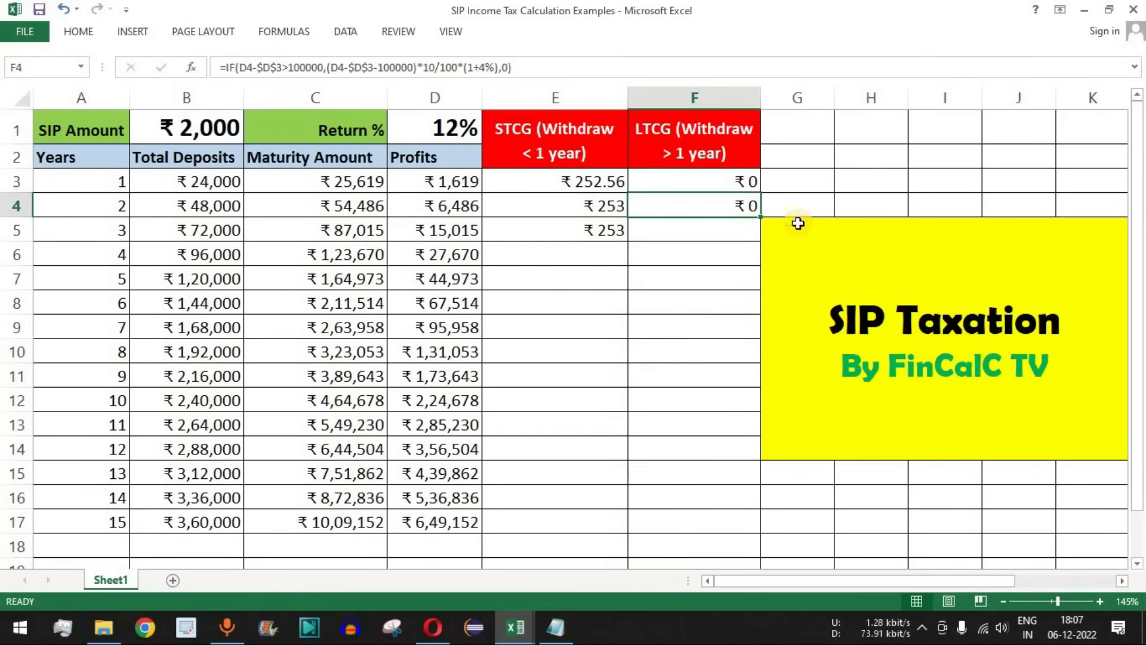
drag(759, 217, 762, 239)
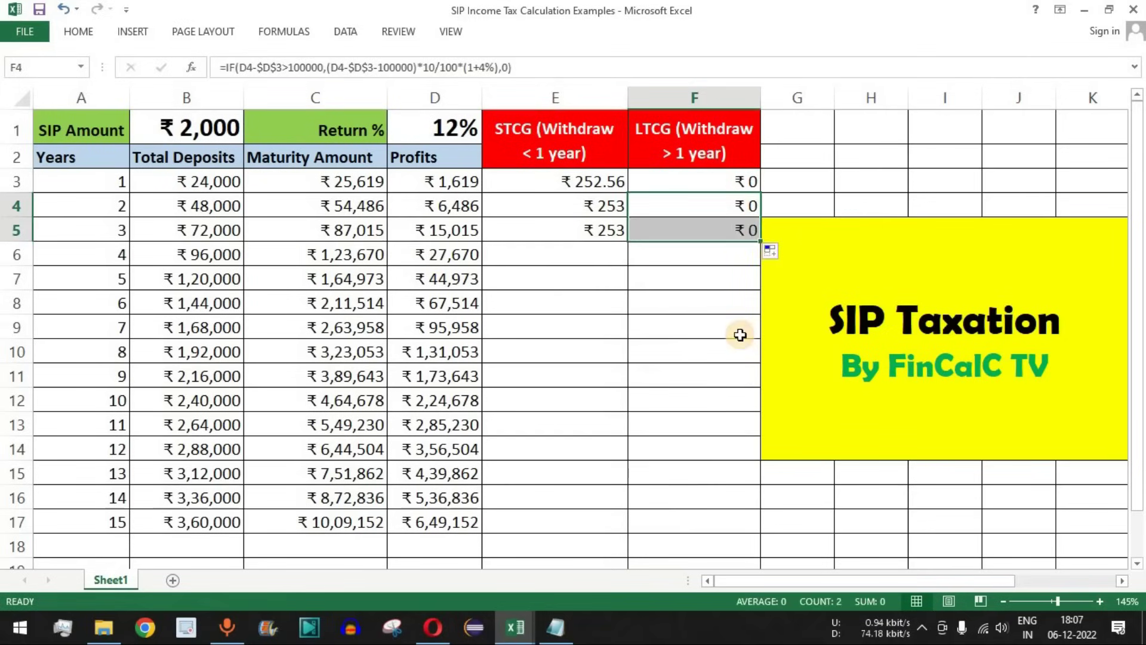
click(752, 227)
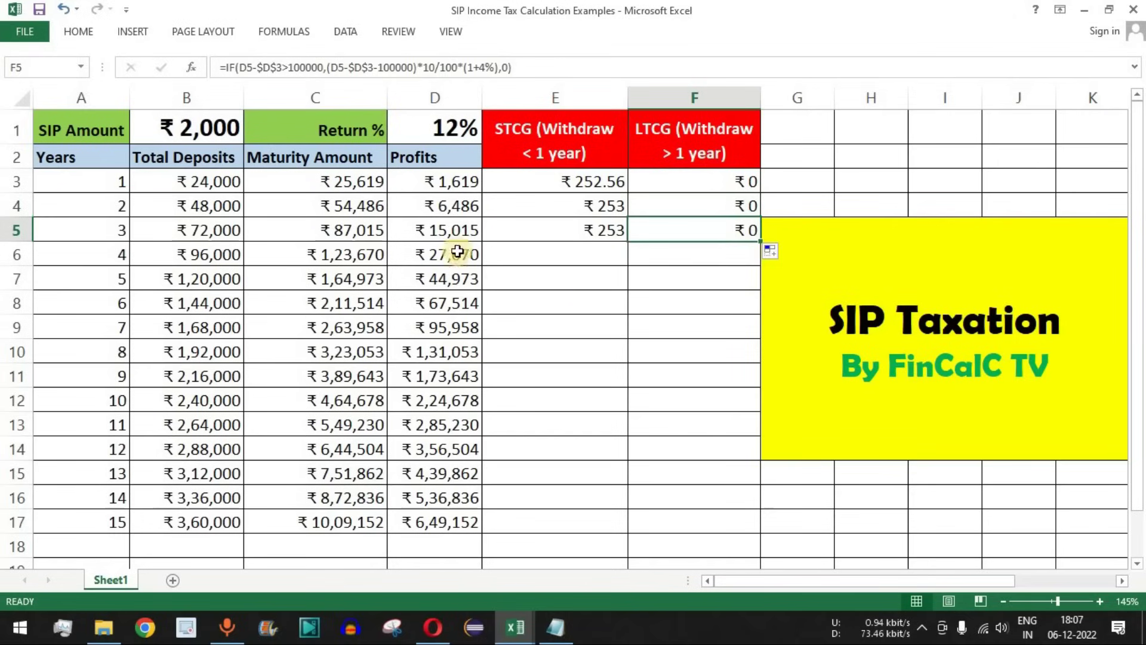
click(444, 232)
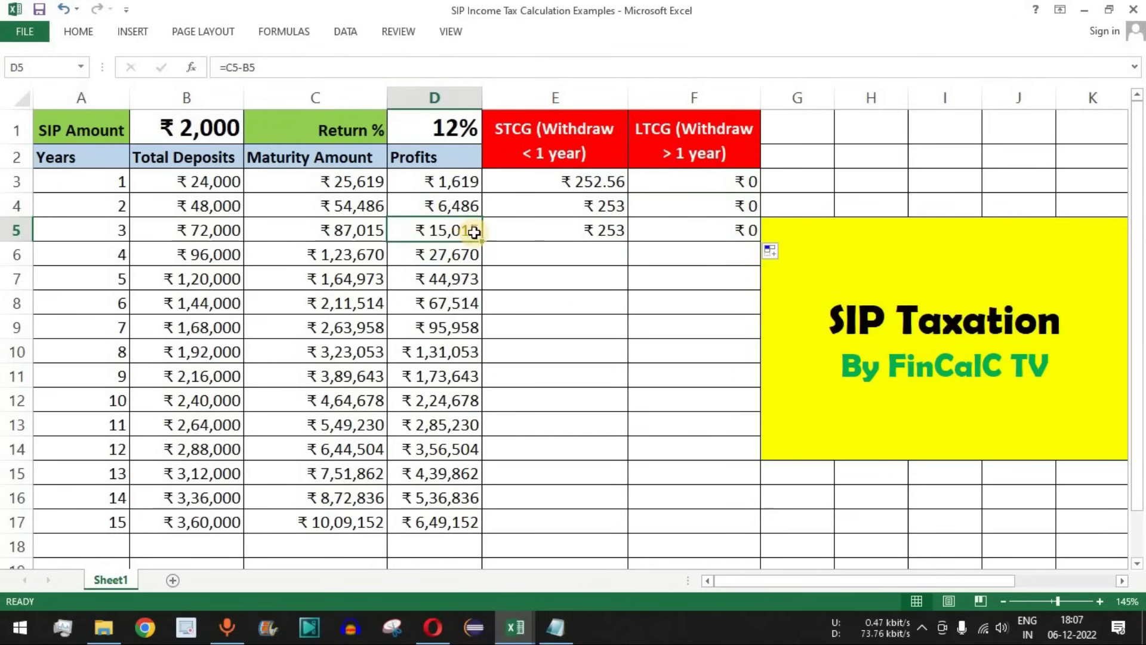
Copy the year 3 STCG tax in E5 and paste it as values into E6:E17 for years 4 to 15
key(Right)
drag(588, 256, 583, 517)
click(599, 232)
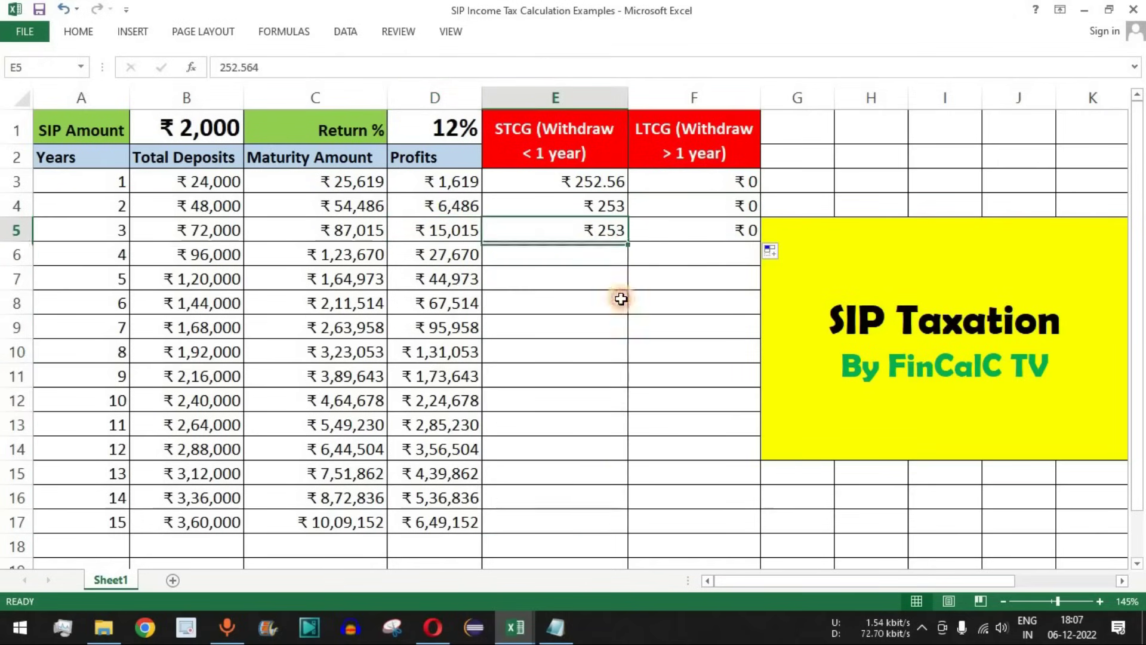
key(ctrl+c)
drag(595, 253, 591, 514)
right_click(592, 359)
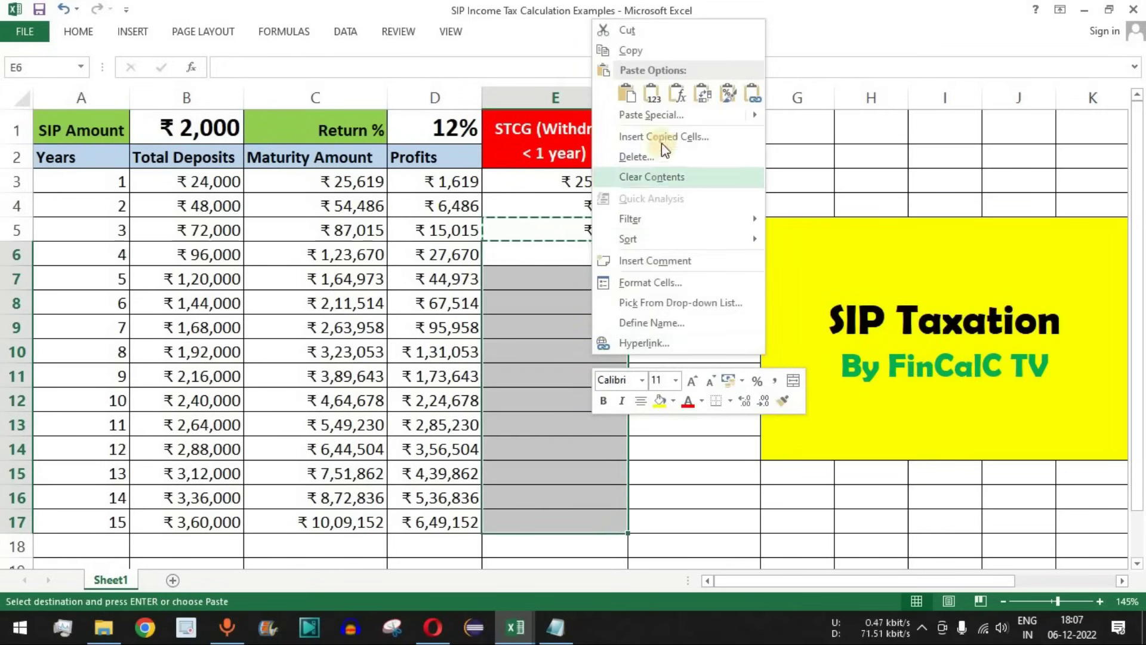
click(651, 100)
Review the profits column and fill the LTCG tax formula from F5 down to F11, covering years 4 to 9
click(468, 182)
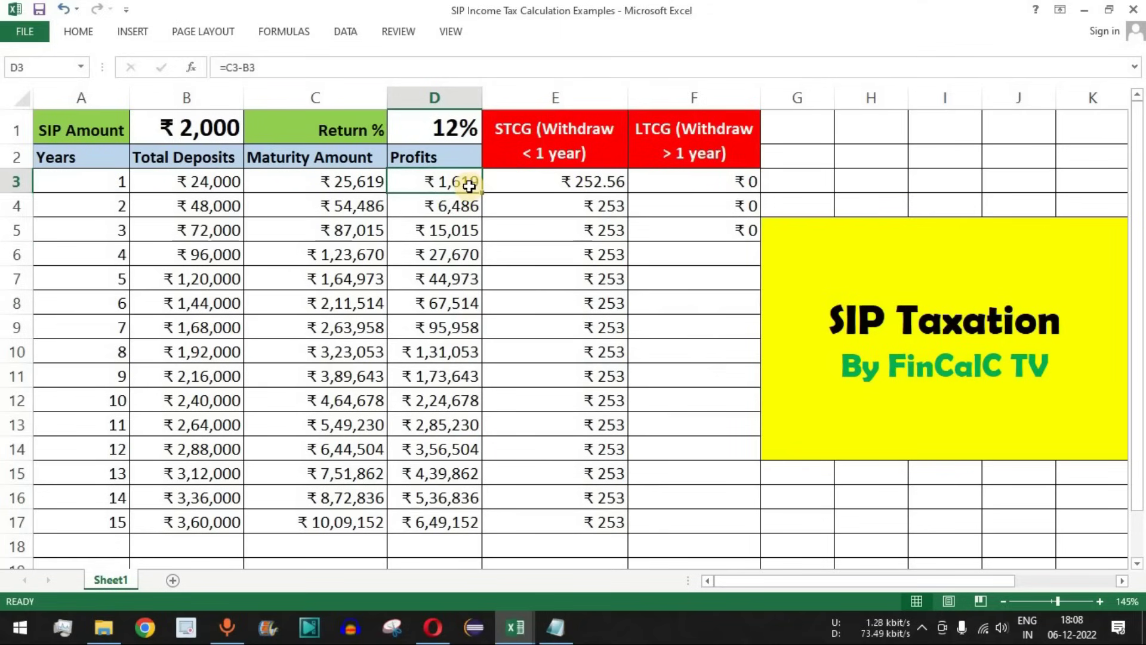
click(453, 523)
drag(448, 513, 460, 475)
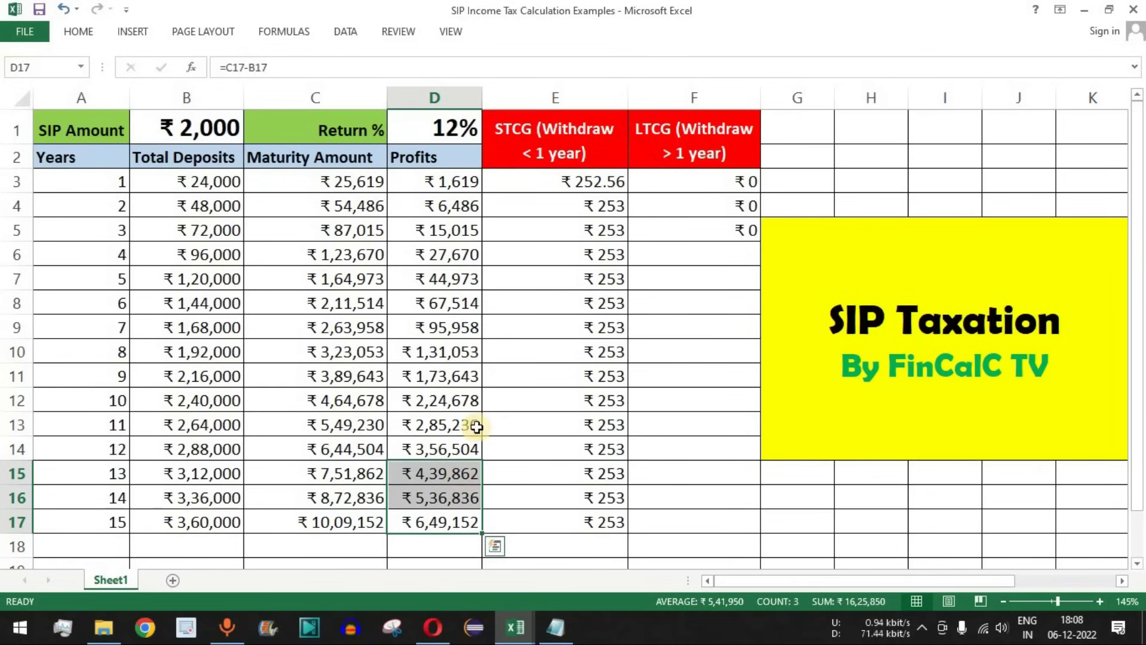
click(584, 146)
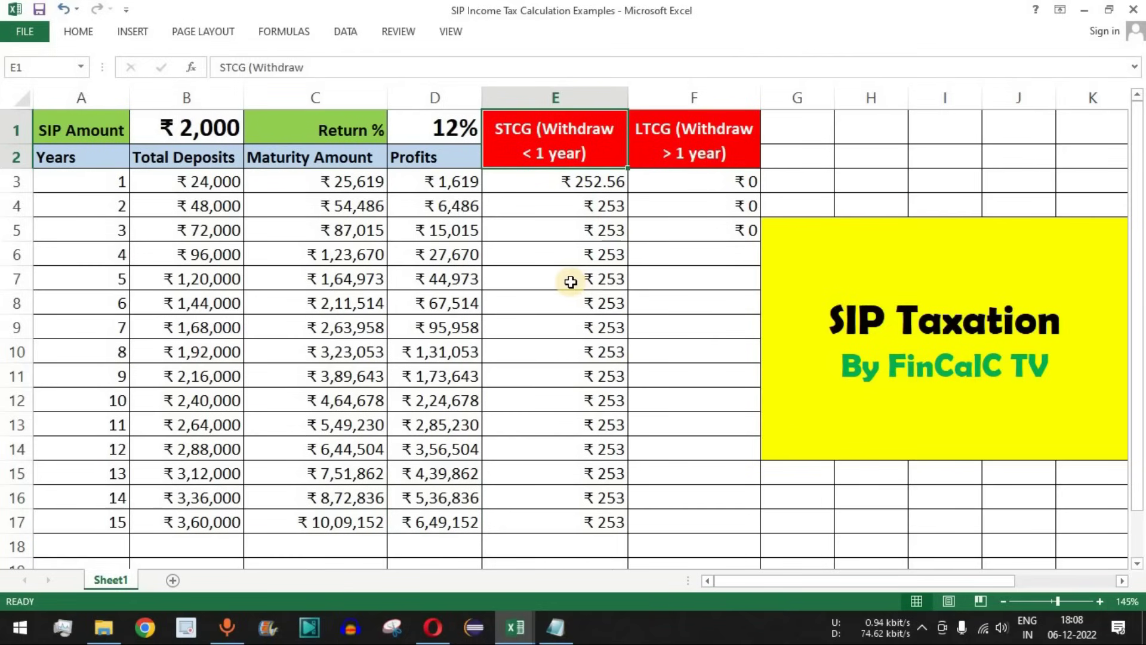
click(722, 229)
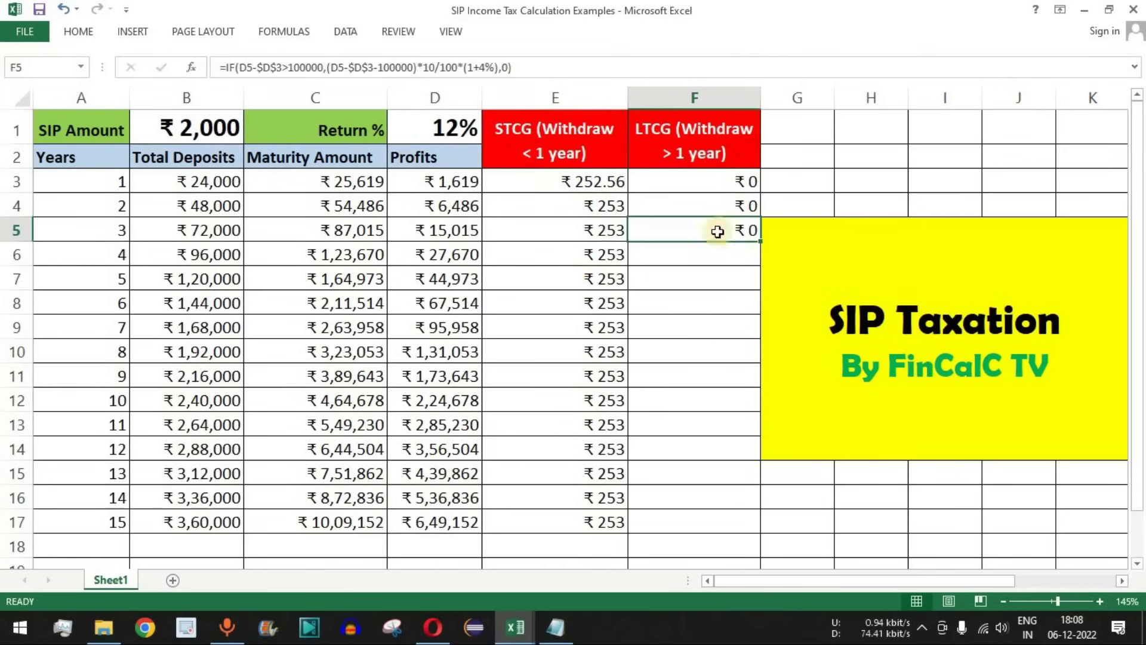
drag(761, 242, 753, 385)
click(742, 351)
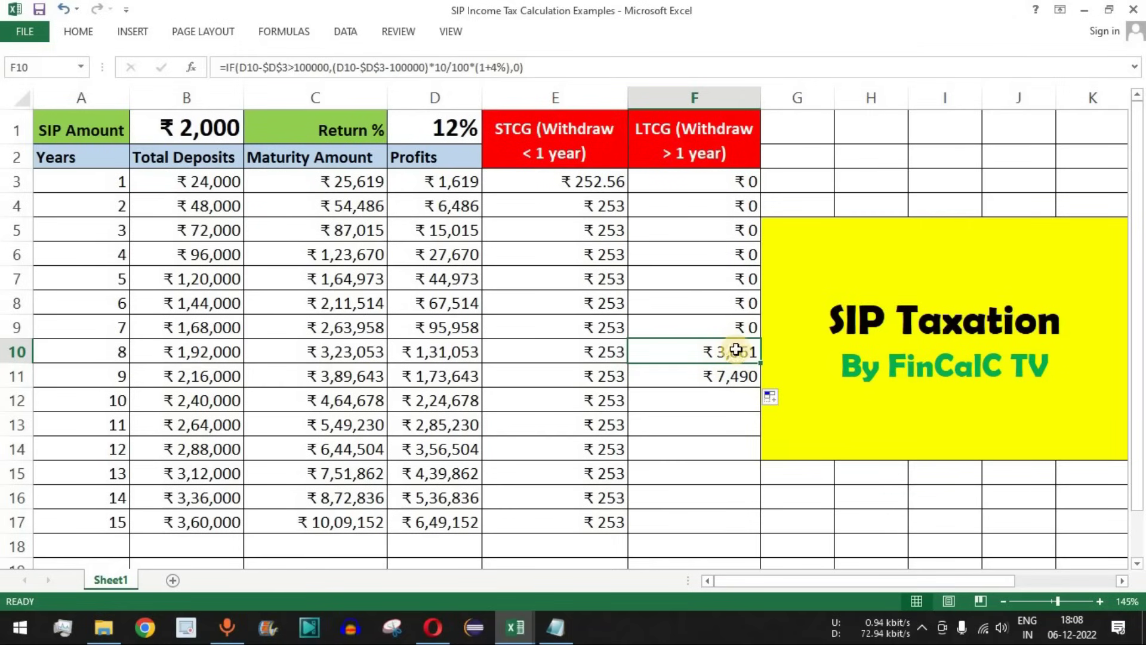
Switch to Calculator and subtract the year 1 profit of 1619 from the year 8 profit of 131053
click(448, 357)
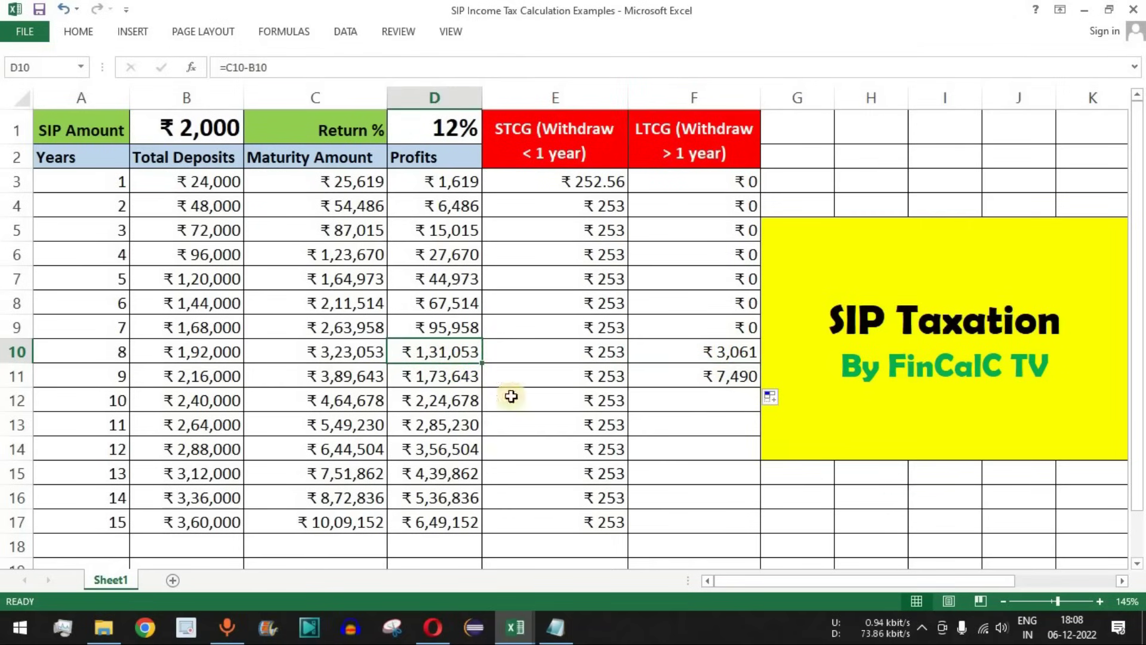
click(595, 631)
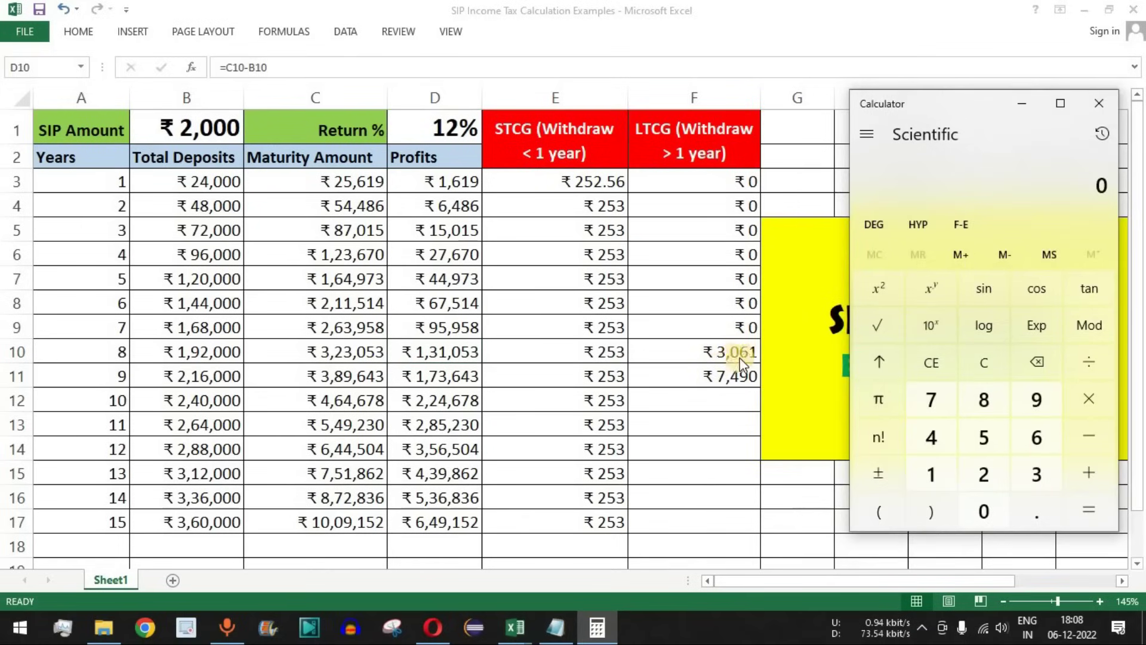
click(931, 472)
click(1037, 473)
click(931, 473)
click(979, 490)
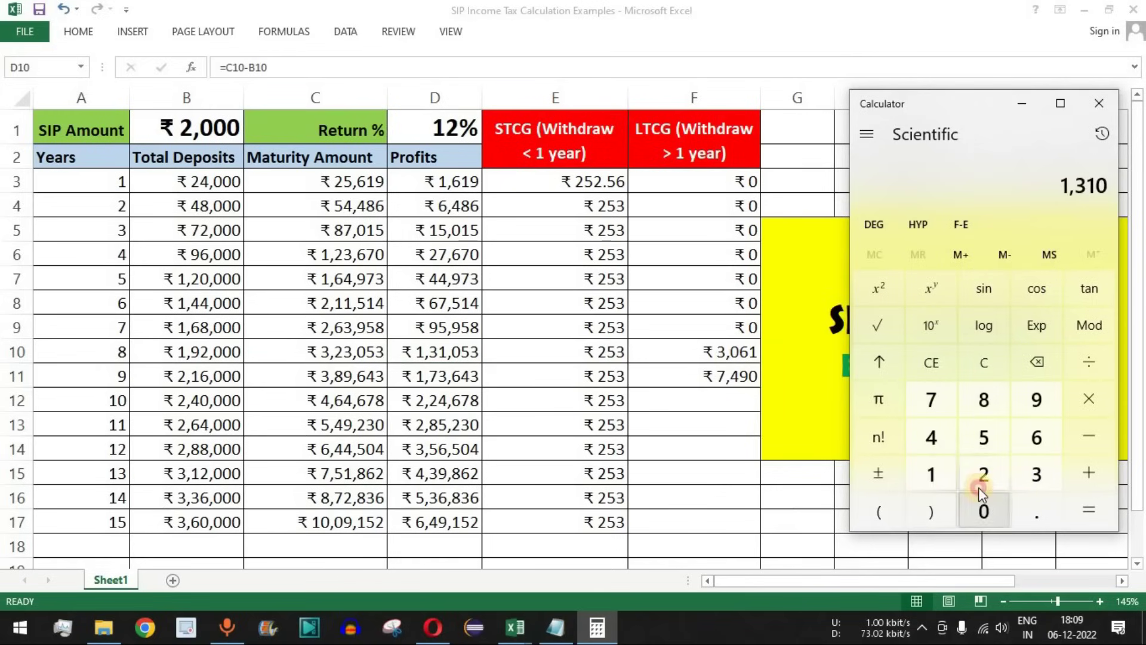
click(1036, 473)
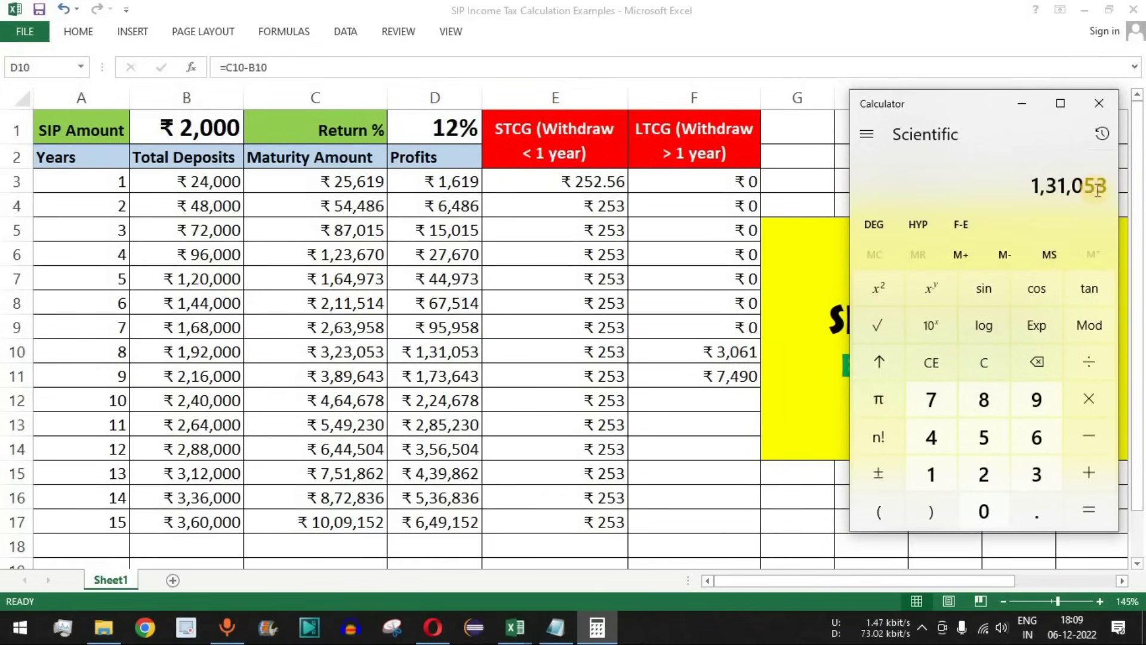
click(1087, 439)
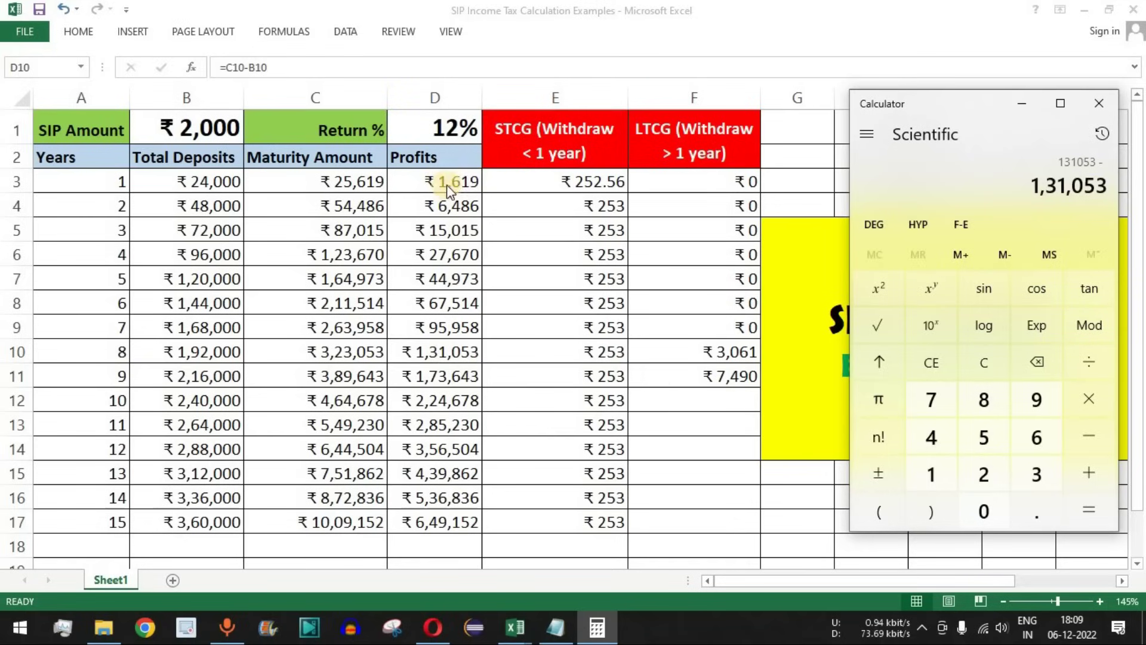
click(930, 472)
text(619)
click(1091, 509)
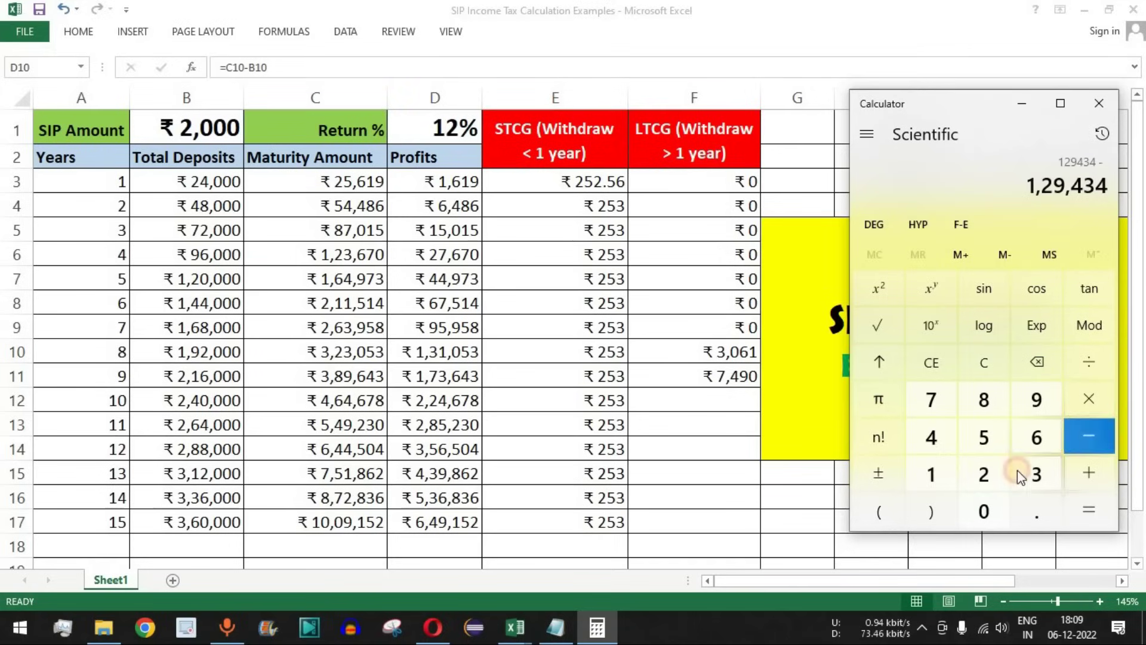
Subtract the LTCG exemption of 100000 from the year 8 long-term profit in the running calculation
click(929, 476)
click(975, 513)
click(975, 512)
click(976, 512)
click(1085, 509)
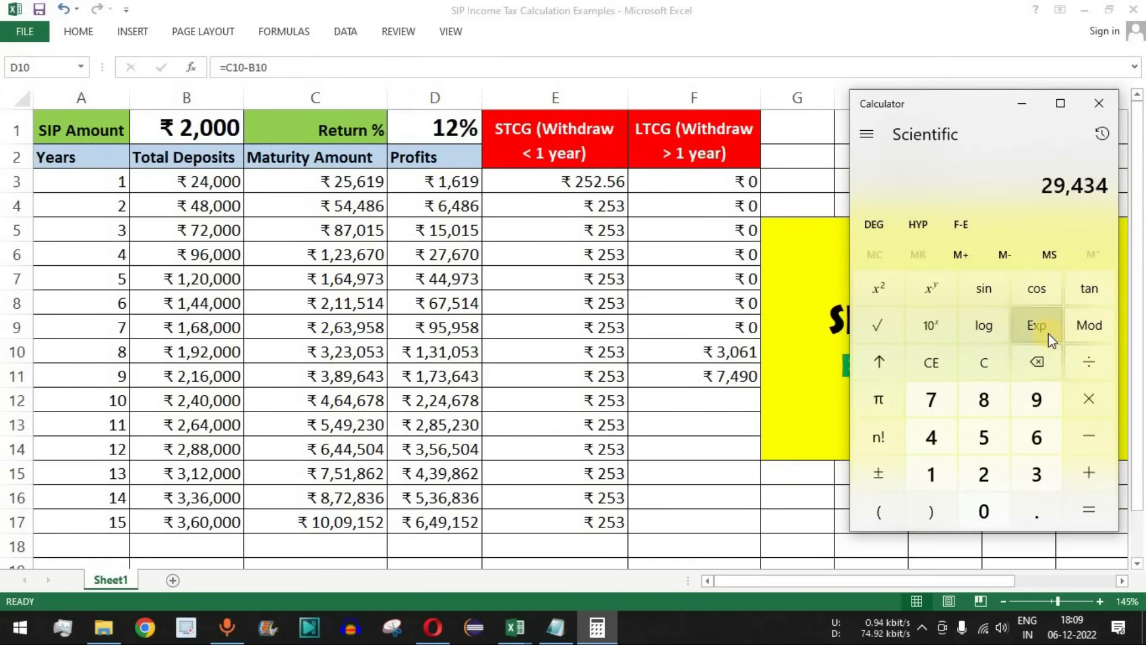
Calculate 10% tax on the taxable gain by multiplying it by 10 and dividing by 100
click(1087, 399)
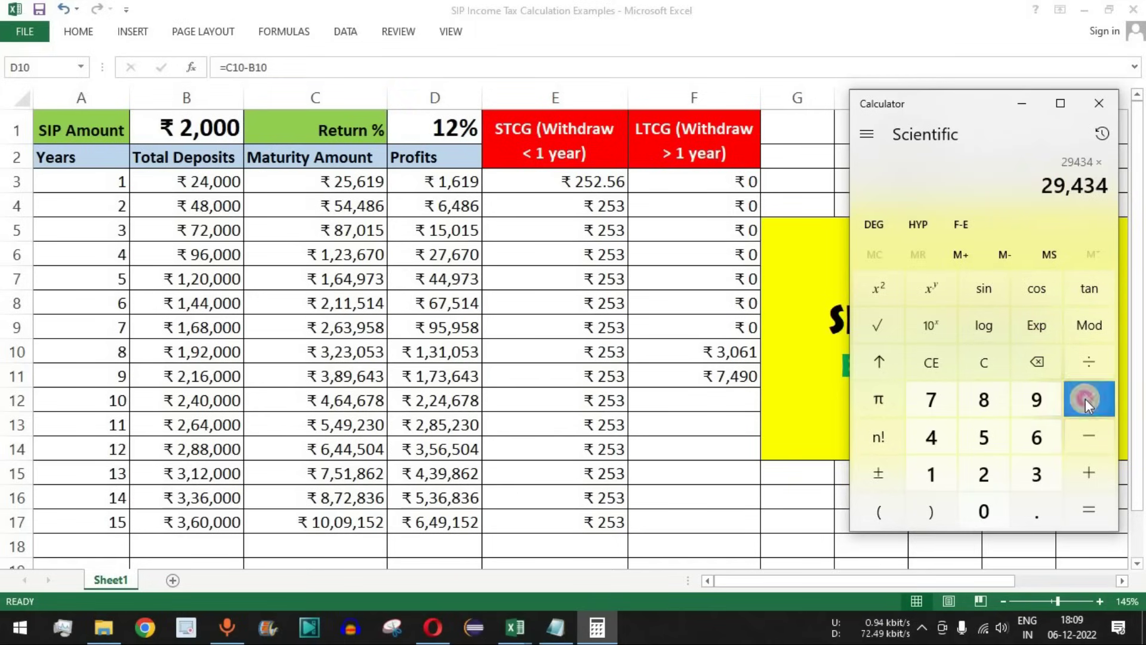
click(933, 474)
click(978, 512)
click(1087, 360)
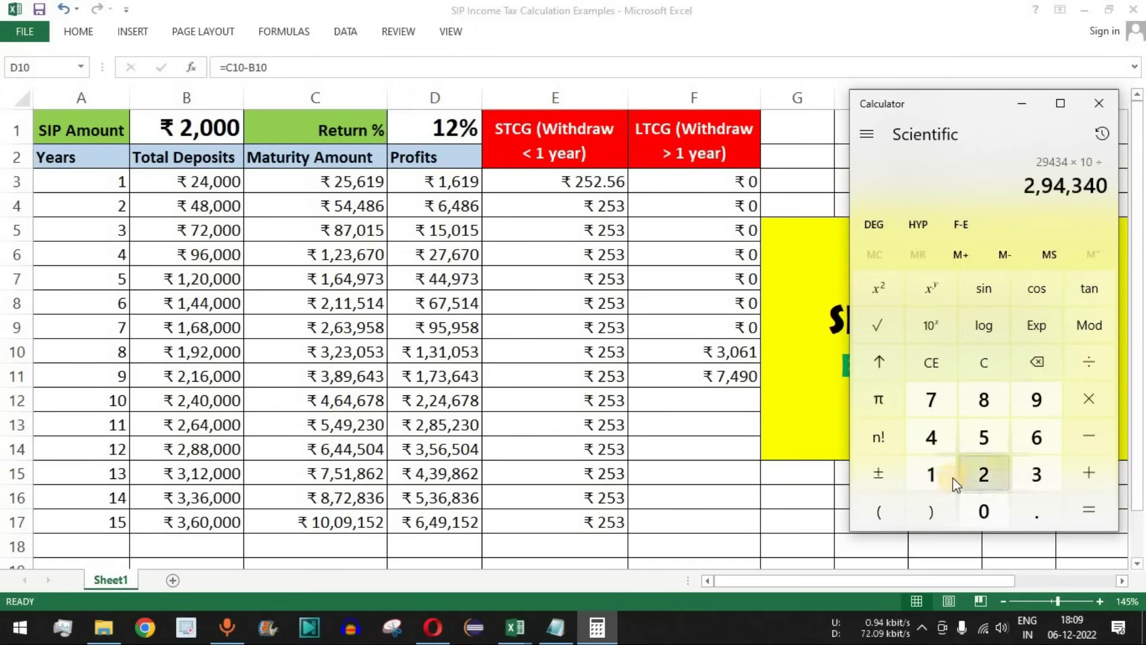
click(949, 476)
click(986, 511)
click(986, 511)
click(1086, 510)
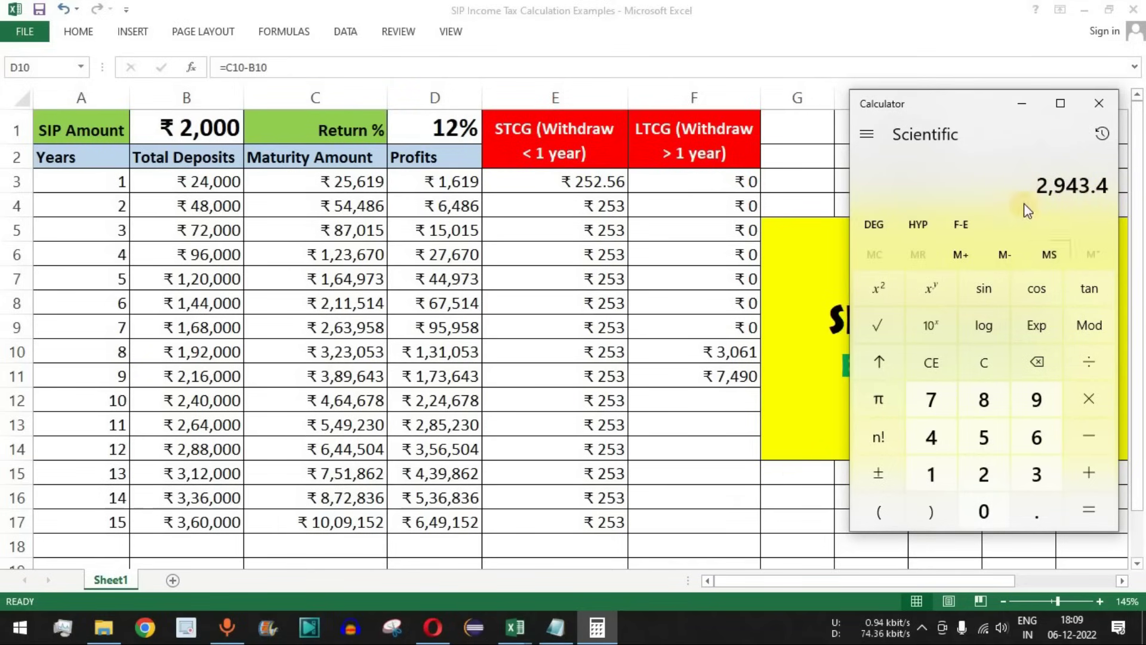
Calculate the 4% cess on the tax amount by multiplying it by 4 and dividing by 100
click(1089, 398)
click(931, 437)
click(1089, 362)
click(931, 474)
click(1000, 511)
click(1000, 511)
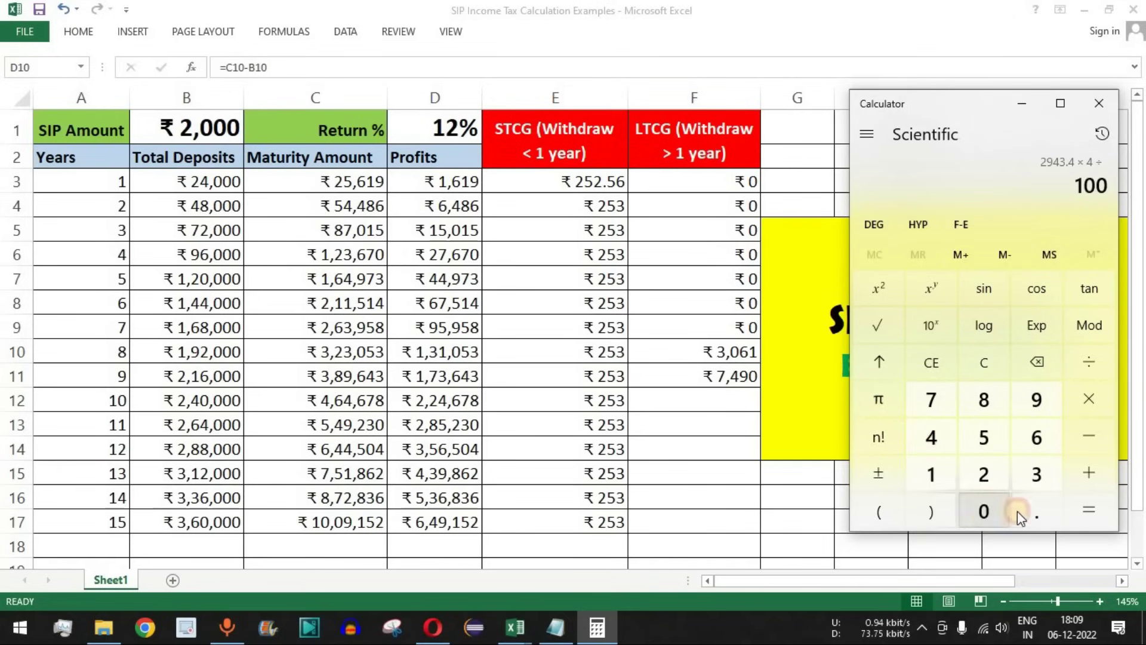
Add the base tax of 2943.4 to the cess to get the total year 8 LTCG tax
click(1089, 474)
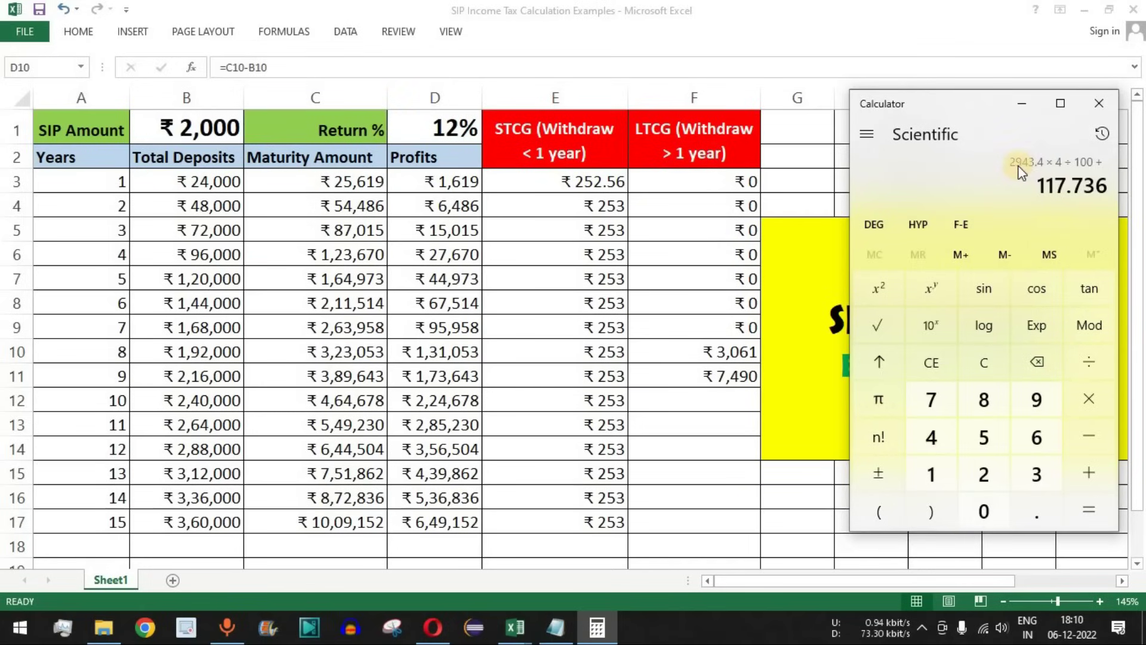
click(984, 474)
click(1042, 394)
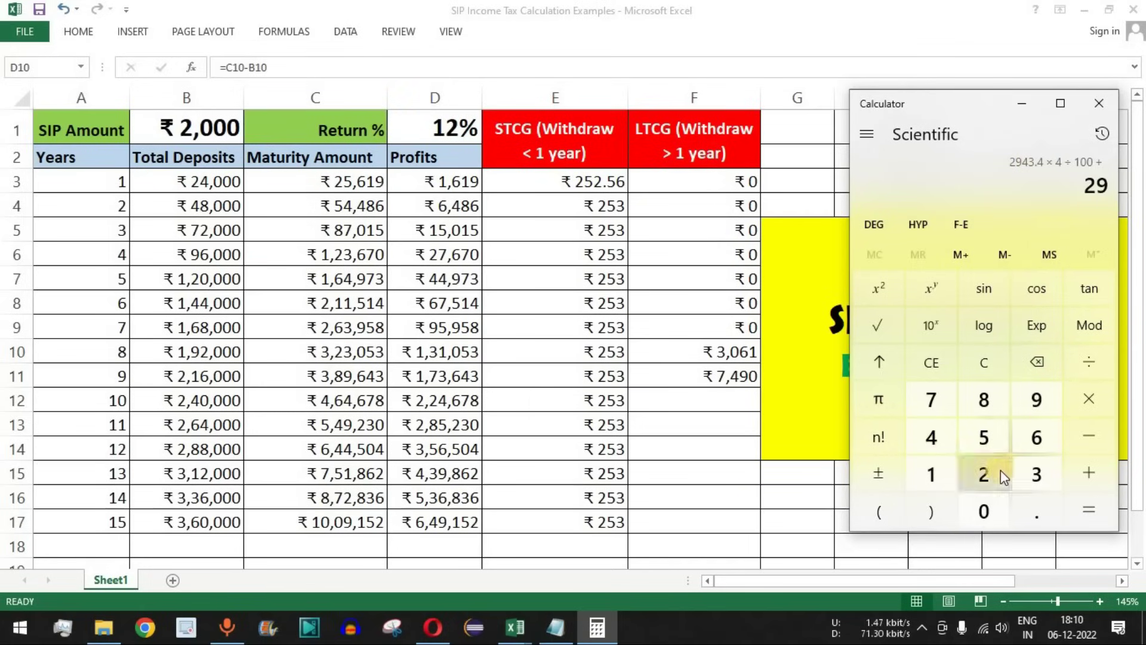
click(935, 442)
click(1033, 478)
click(1030, 511)
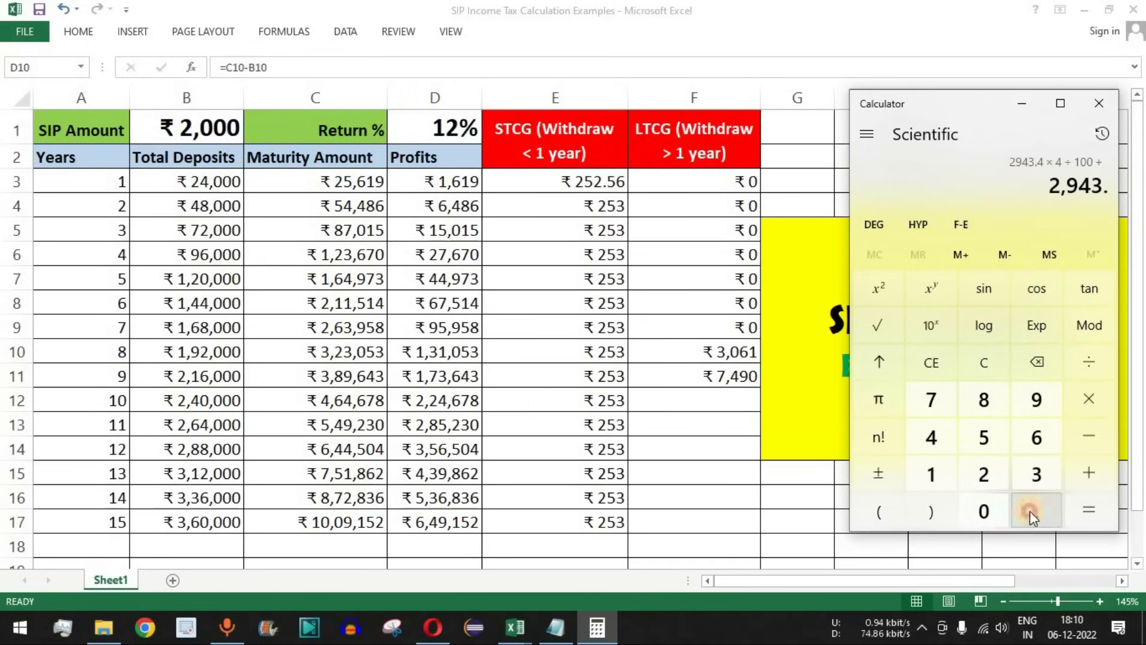
click(929, 435)
click(1094, 514)
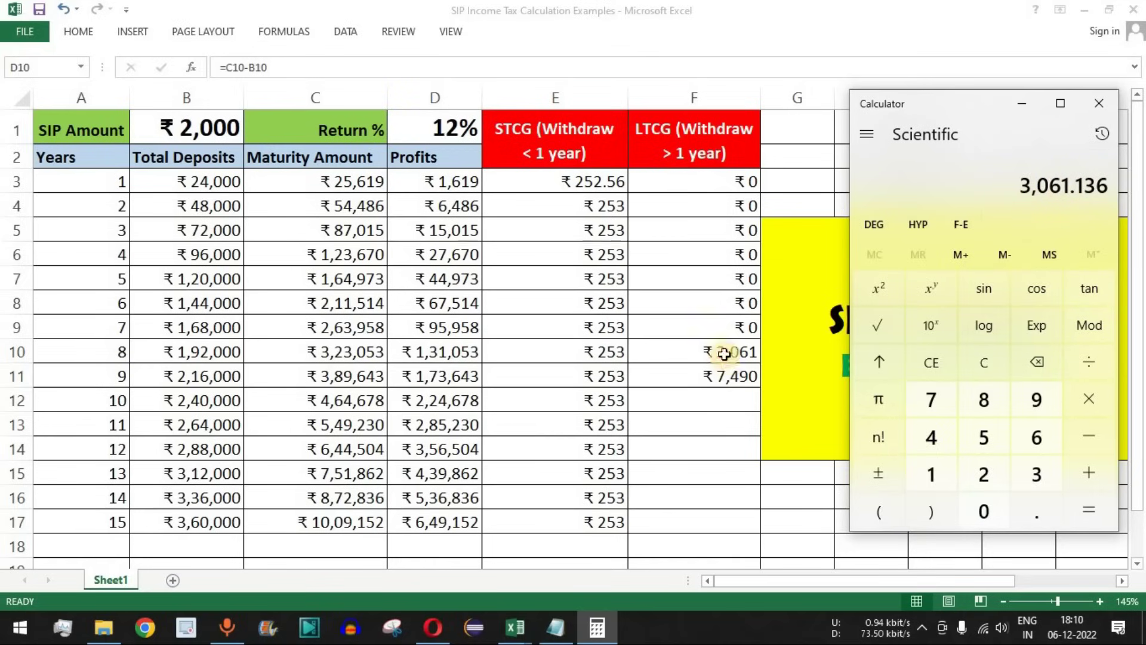
Switch to the SIP tax workbook and fill the year 9 LTCG formula from F11 down to F17 for years 10 to 15
key(alt+Tab)
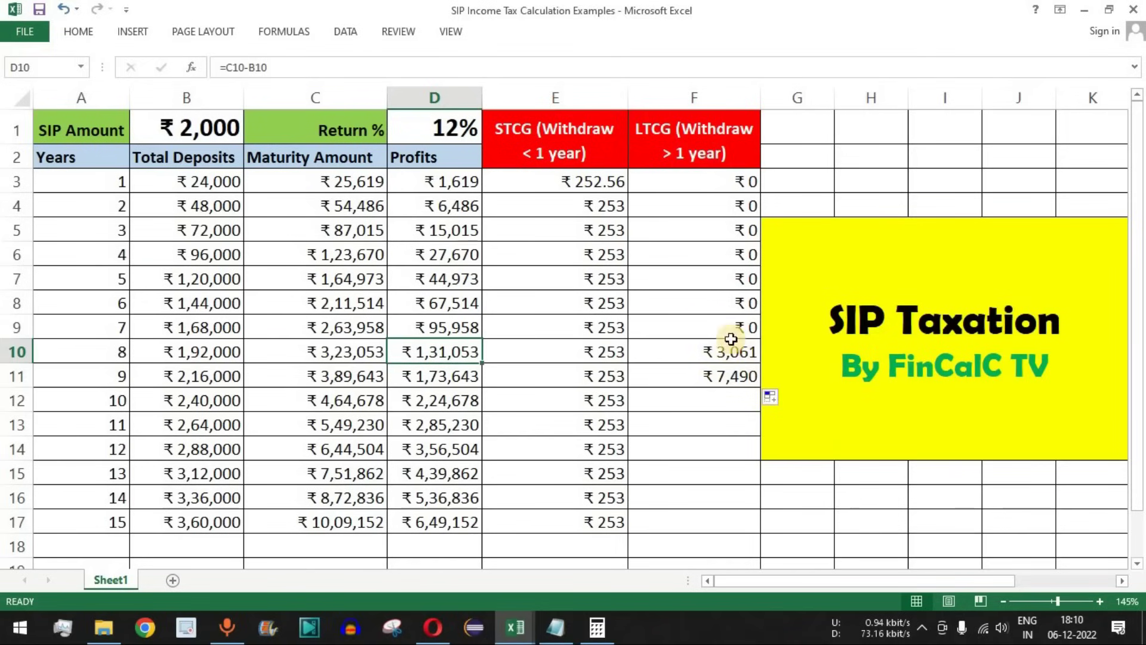
click(729, 375)
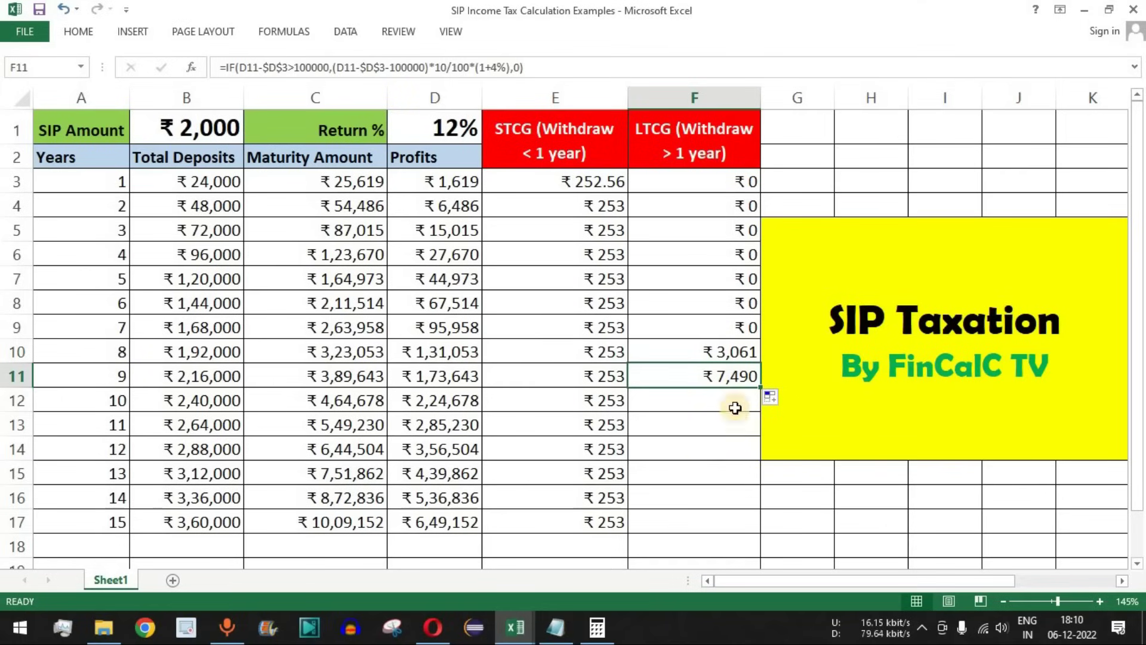
key(ctrl+z)
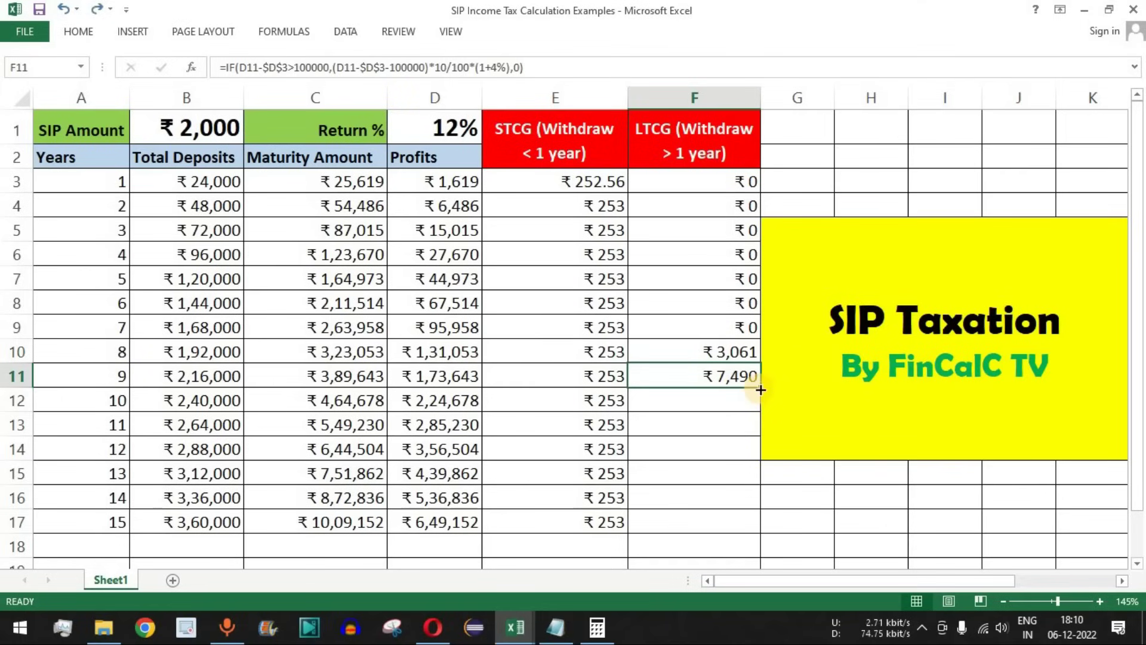
drag(760, 389, 762, 524)
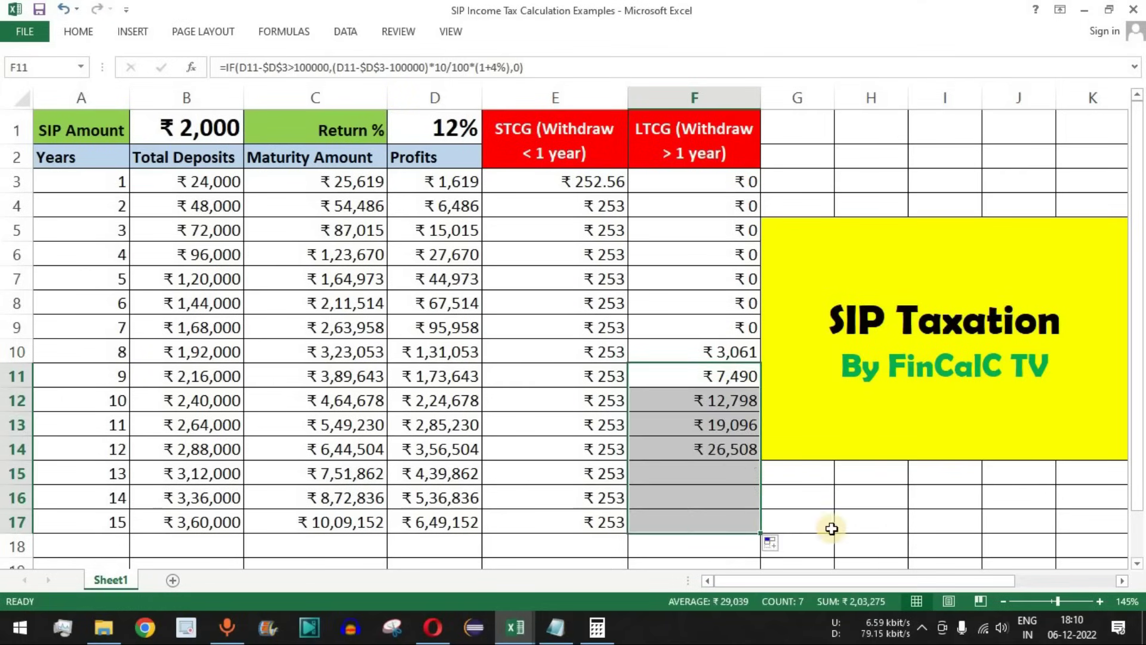
click(724, 529)
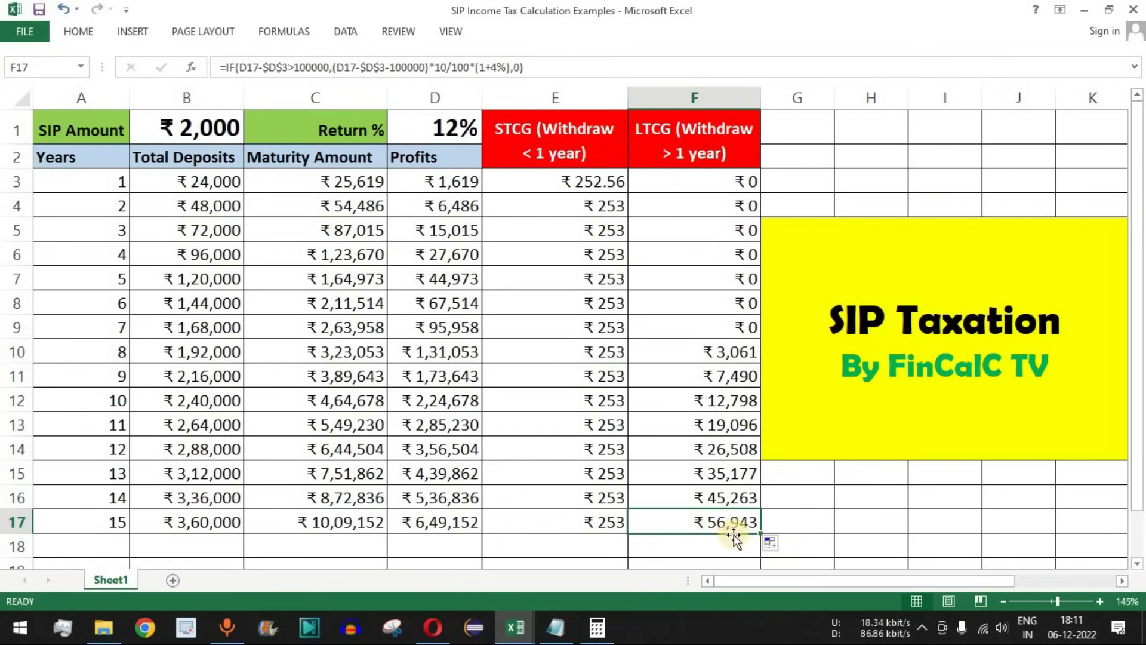
Review the STCG and LTCG tax columns against the deposits, maturity amounts and profits for years 1 to 15
click(688, 146)
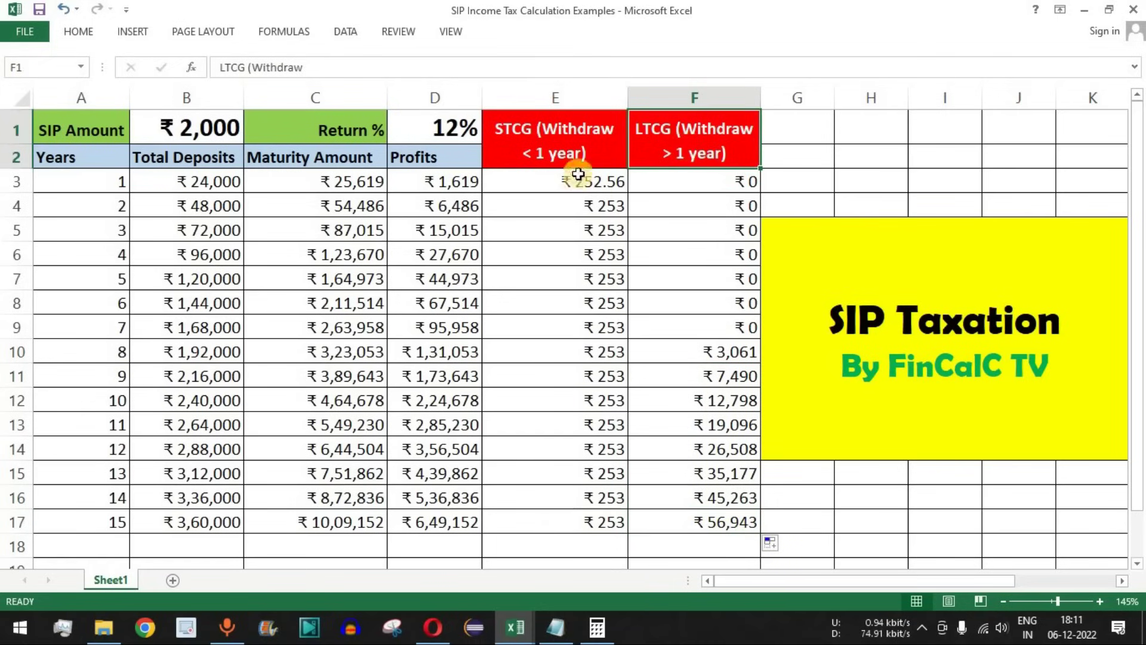
click(564, 144)
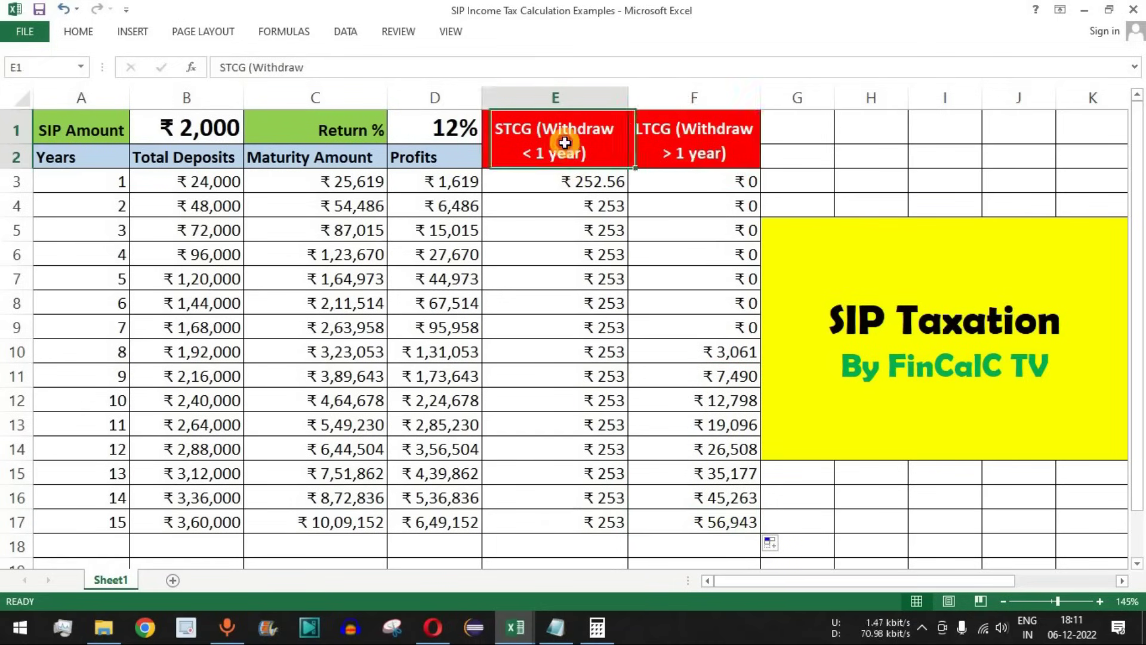
click(606, 523)
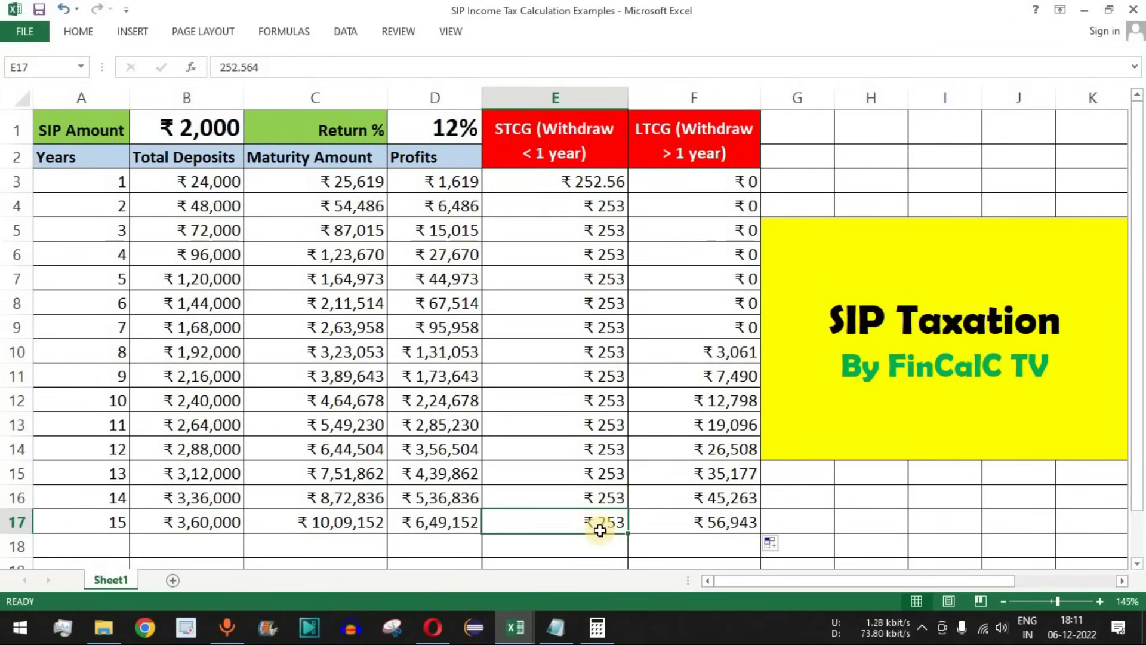
drag(112, 186, 453, 525)
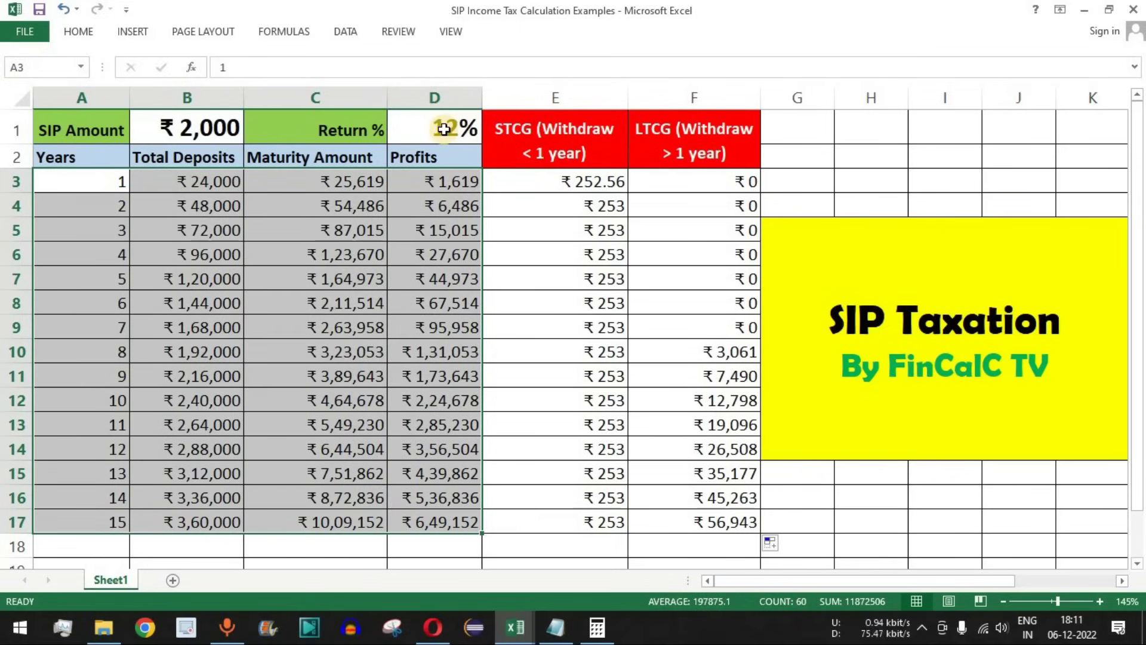
click(729, 524)
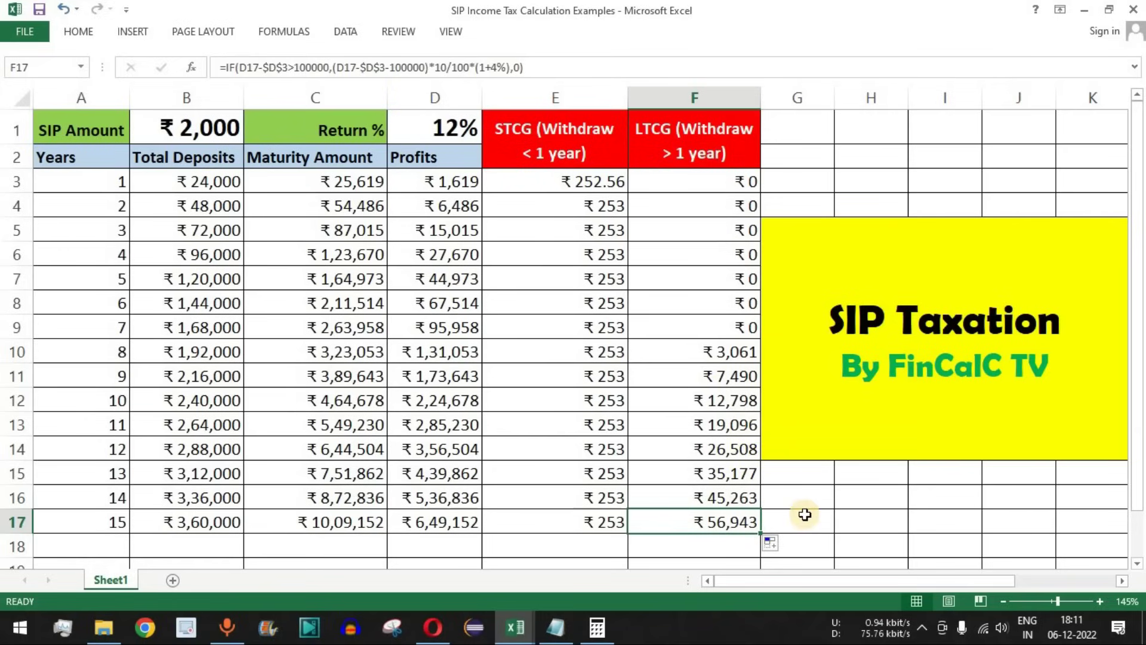
drag(447, 279, 455, 378)
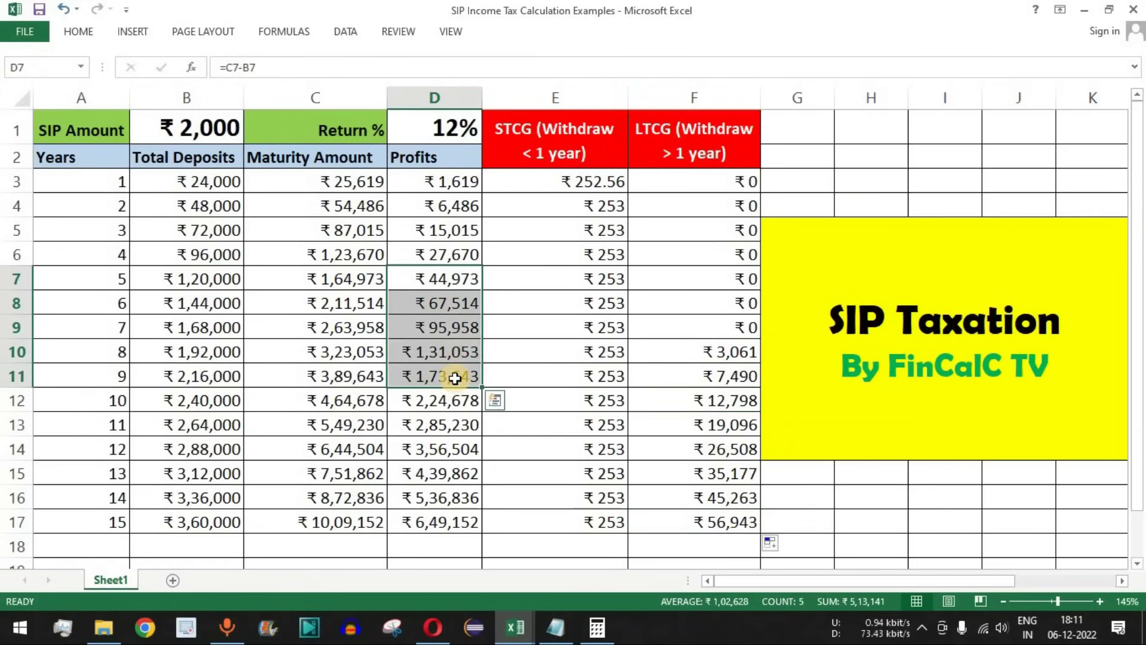
click(724, 522)
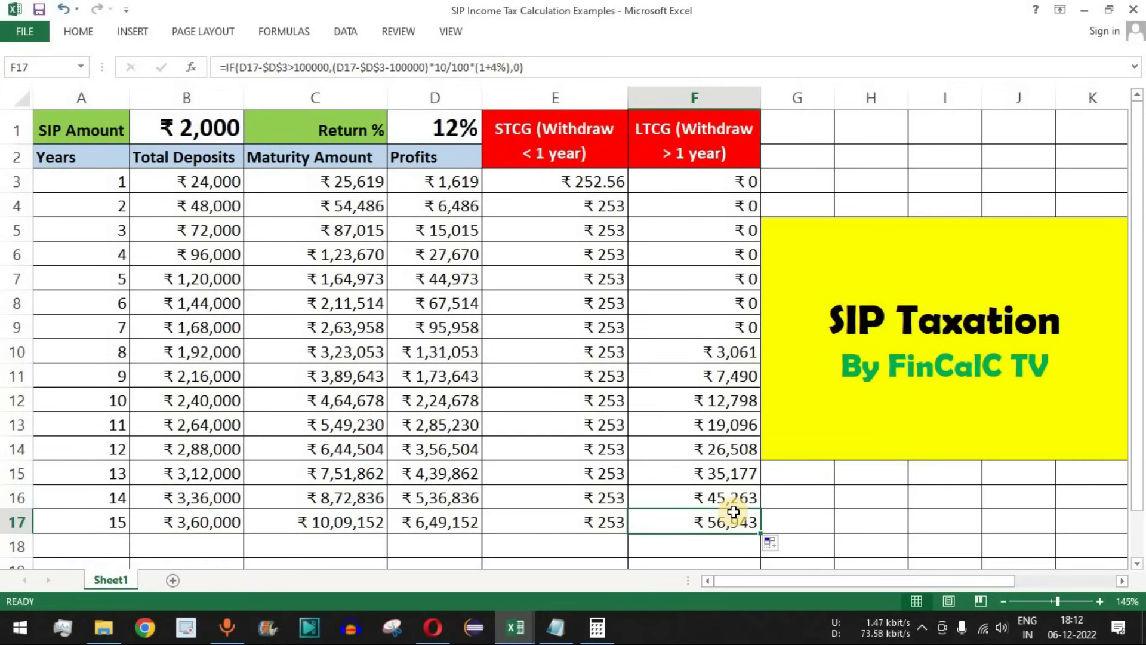
click(694, 303)
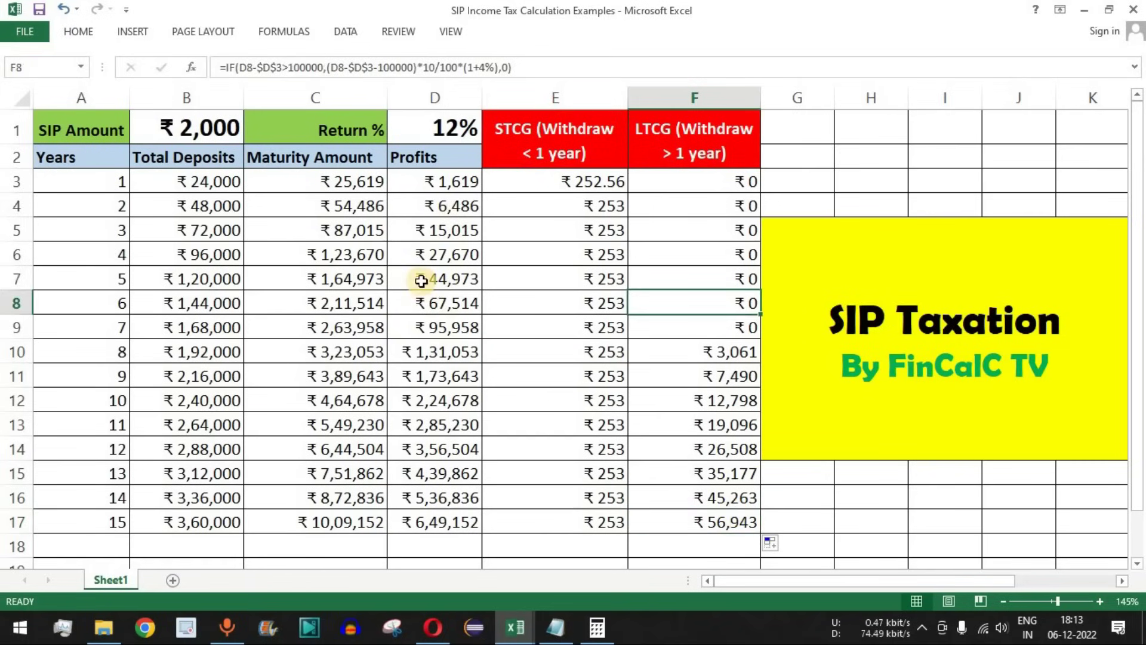
drag(450, 181, 457, 521)
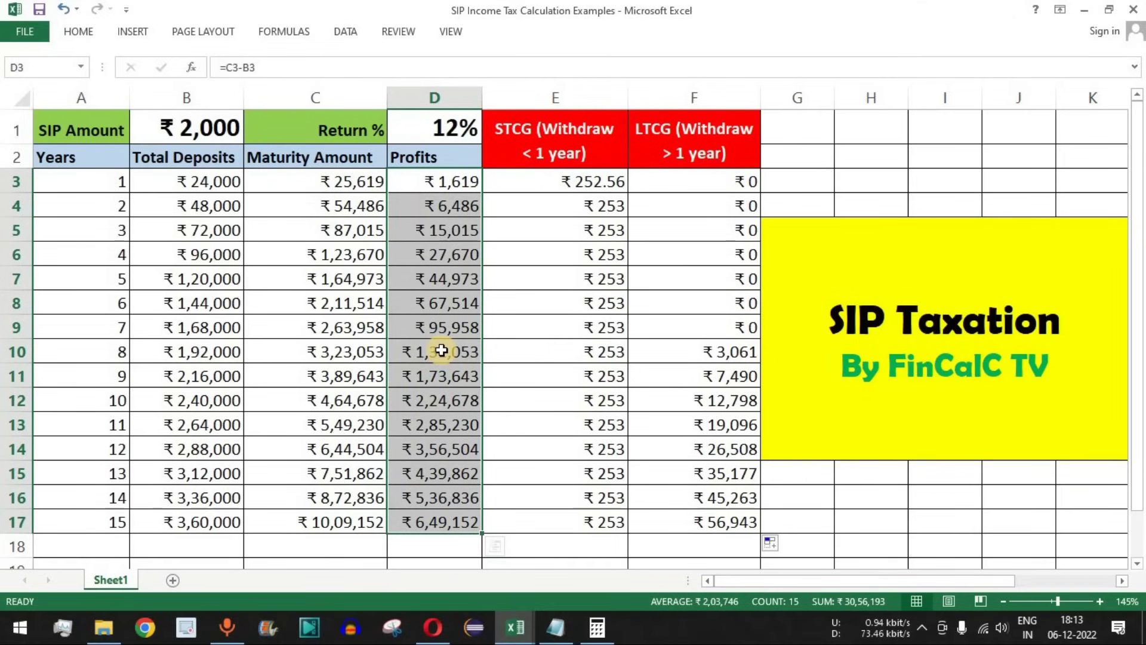
Switch to Opera and search the web for "cams online capital gains" in a new tab
click(433, 626)
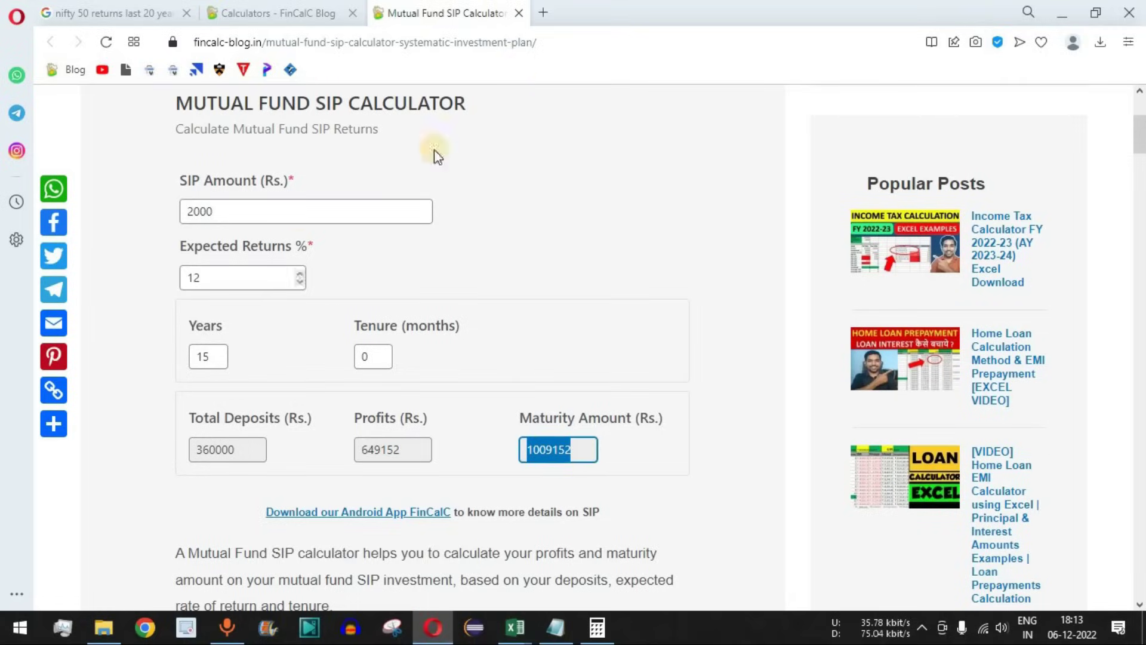
click(535, 17)
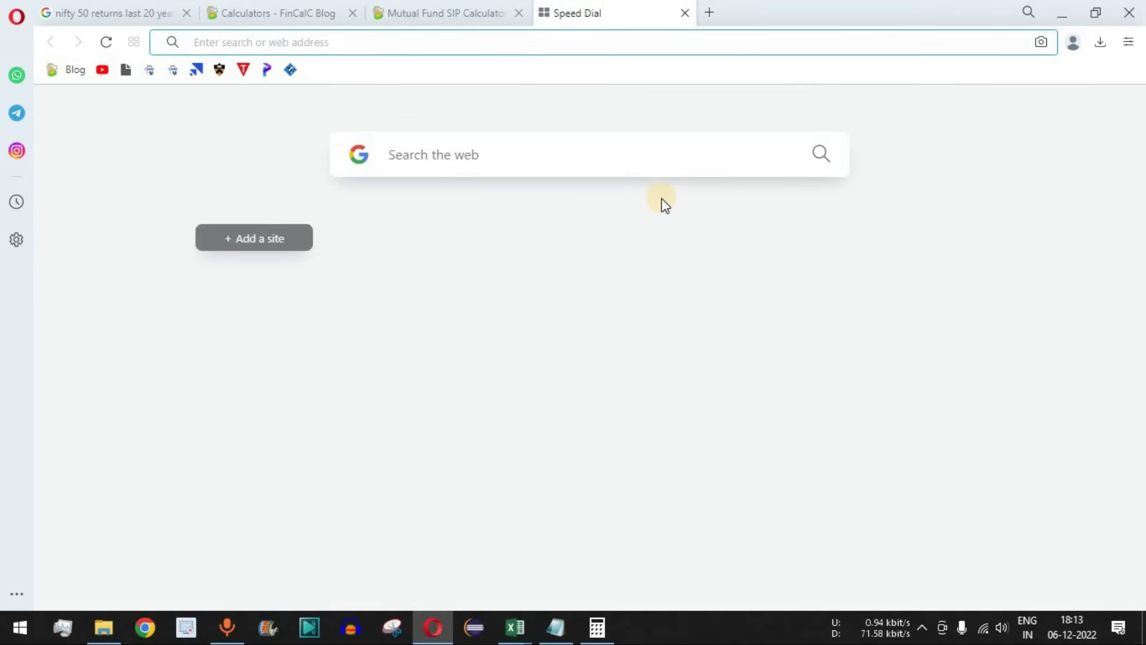
text(cam)
key(Return)
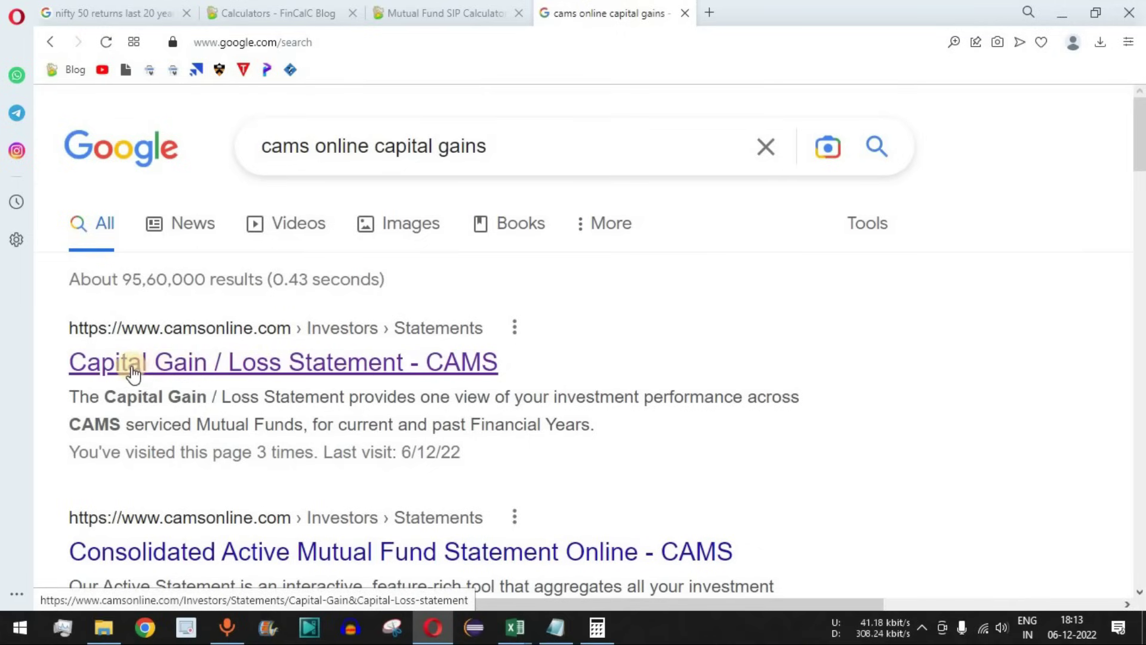
Open the CAMS Capital Gain / Loss Statement page from the search results and dismiss the L&T Mutual Fund acquisition notice
click(399, 370)
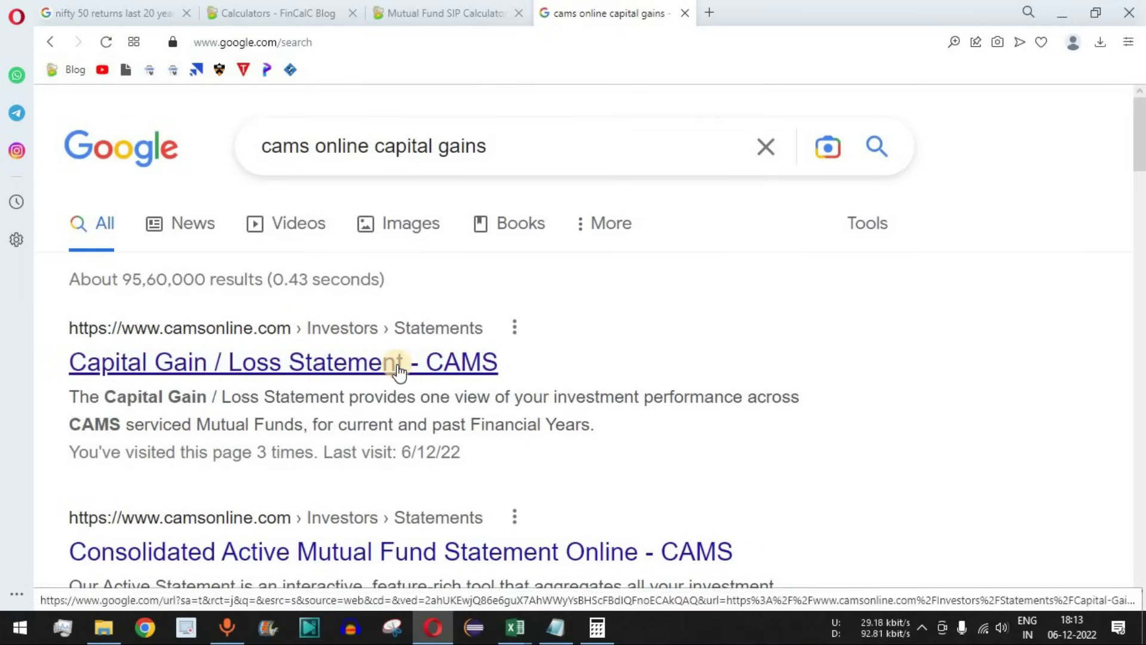
scroll(511, 282, down, 1)
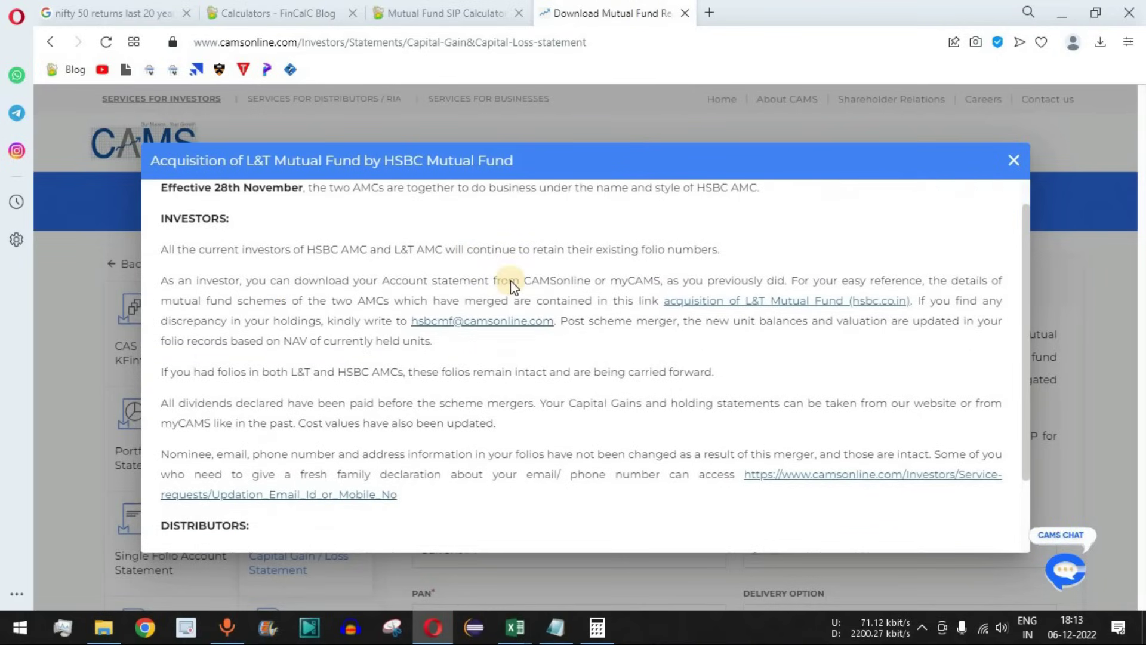
click(1014, 161)
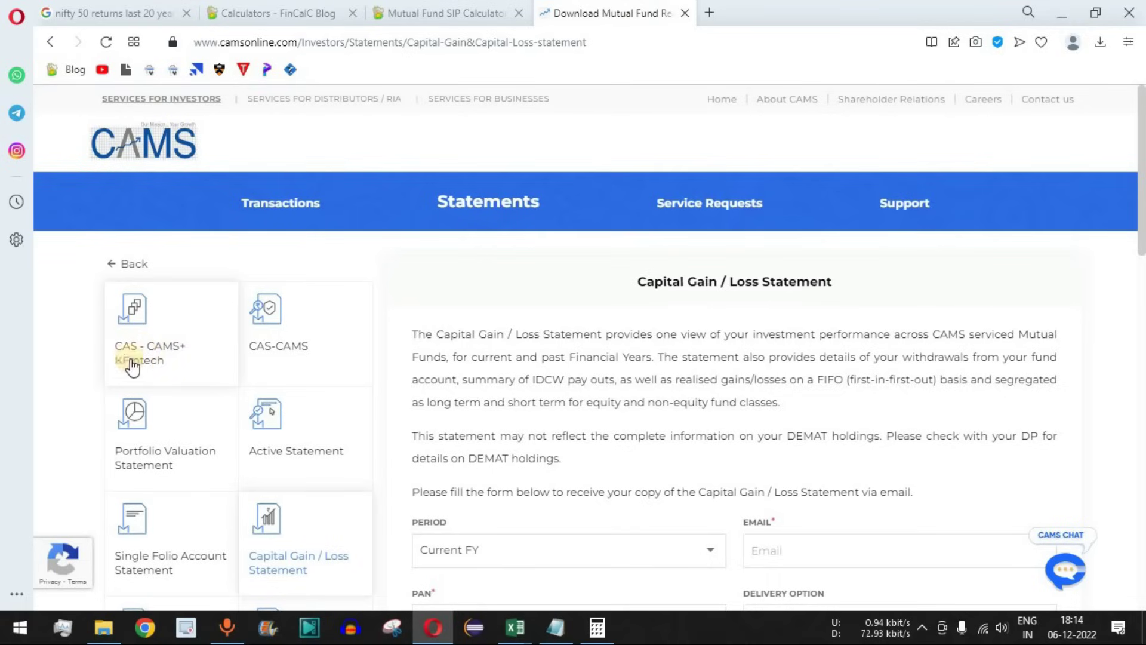
Open the CAS - CAMS+KFintech consolidated statement form and examine its statement type, date, folio listing, email and password fields
click(166, 327)
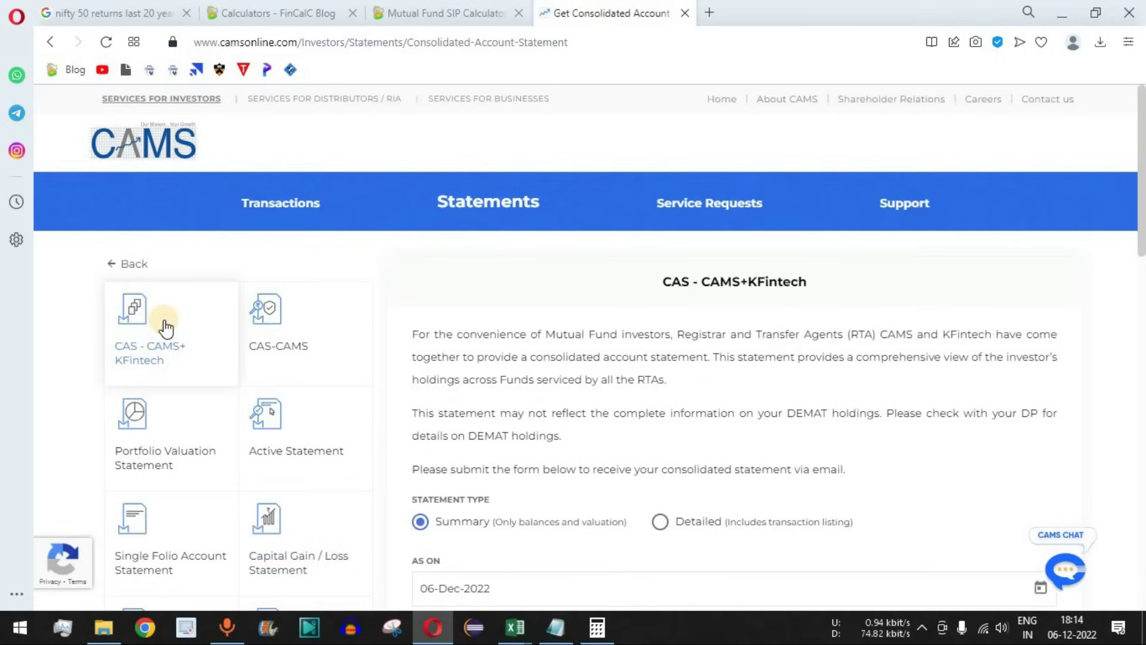
drag(664, 283, 768, 283)
scroll(707, 357, down, 4)
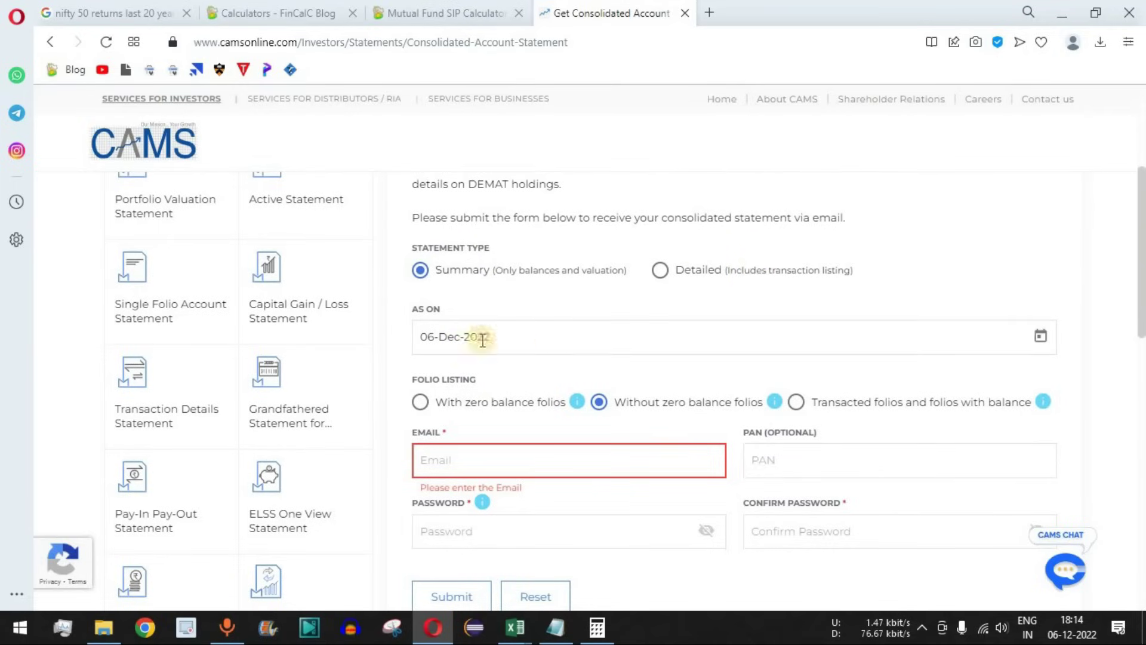
scroll(523, 334, down, 3)
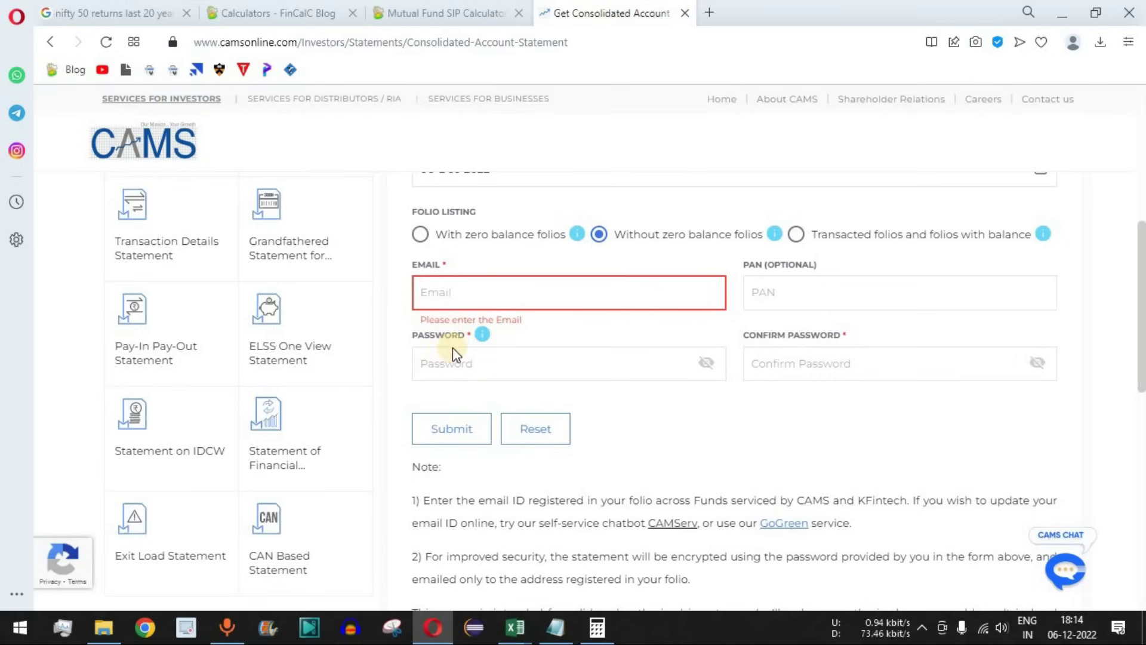
click(444, 439)
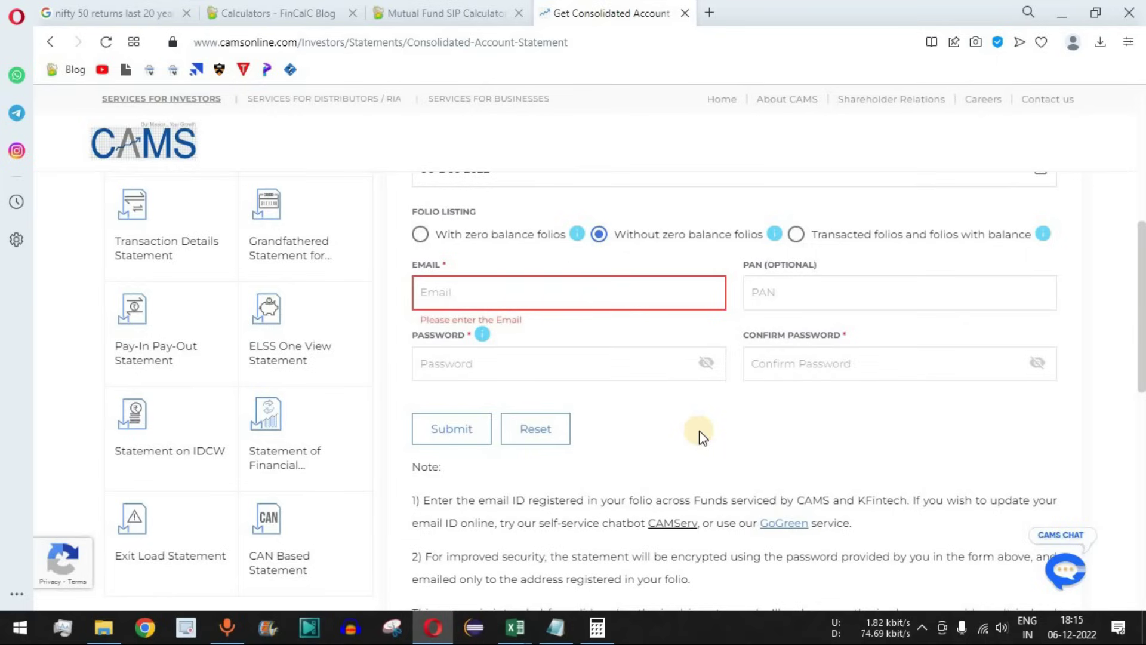
Switch to the Notepad tax notes and highlight the line "Units sold within 1 year:"
click(555, 627)
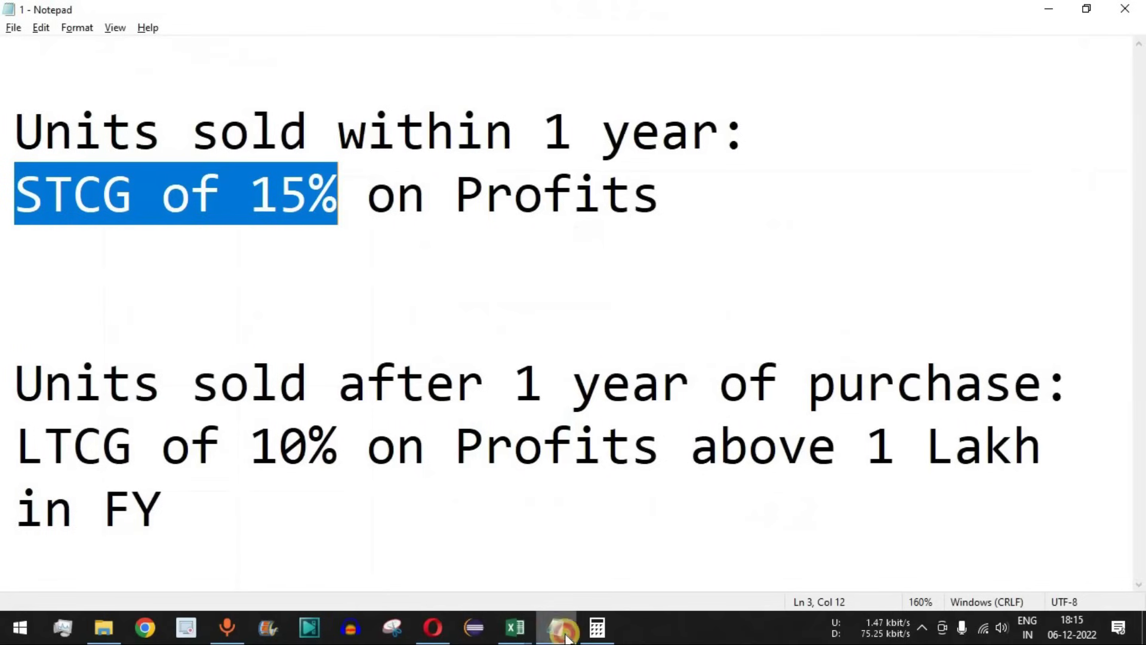
click(375, 202)
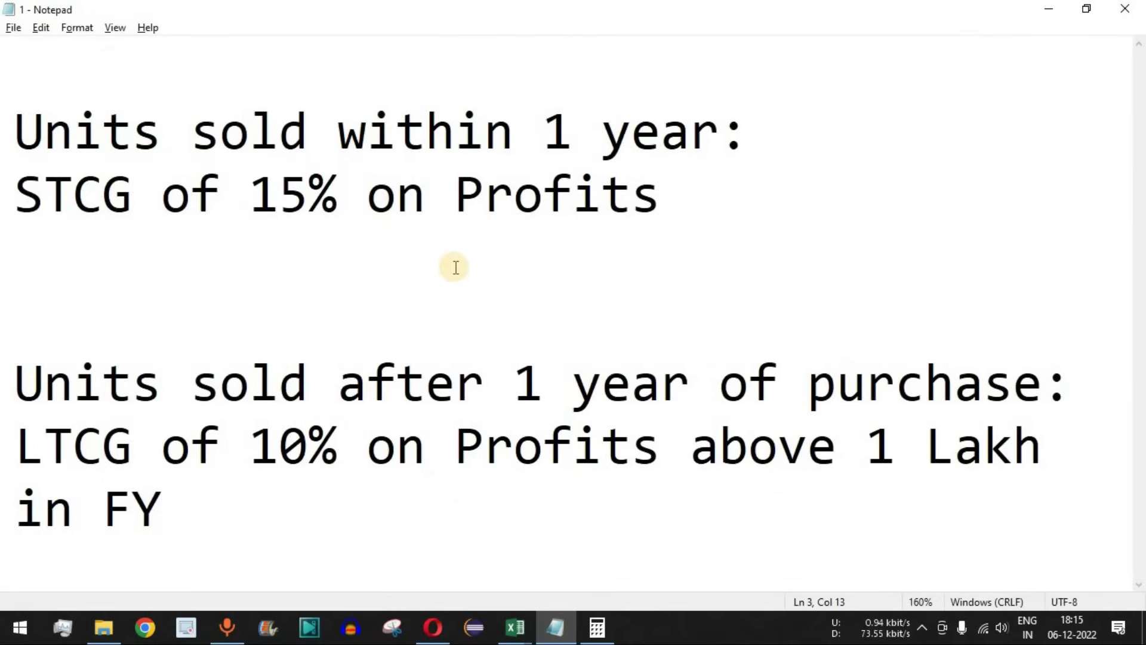
drag(786, 128, 9, 139)
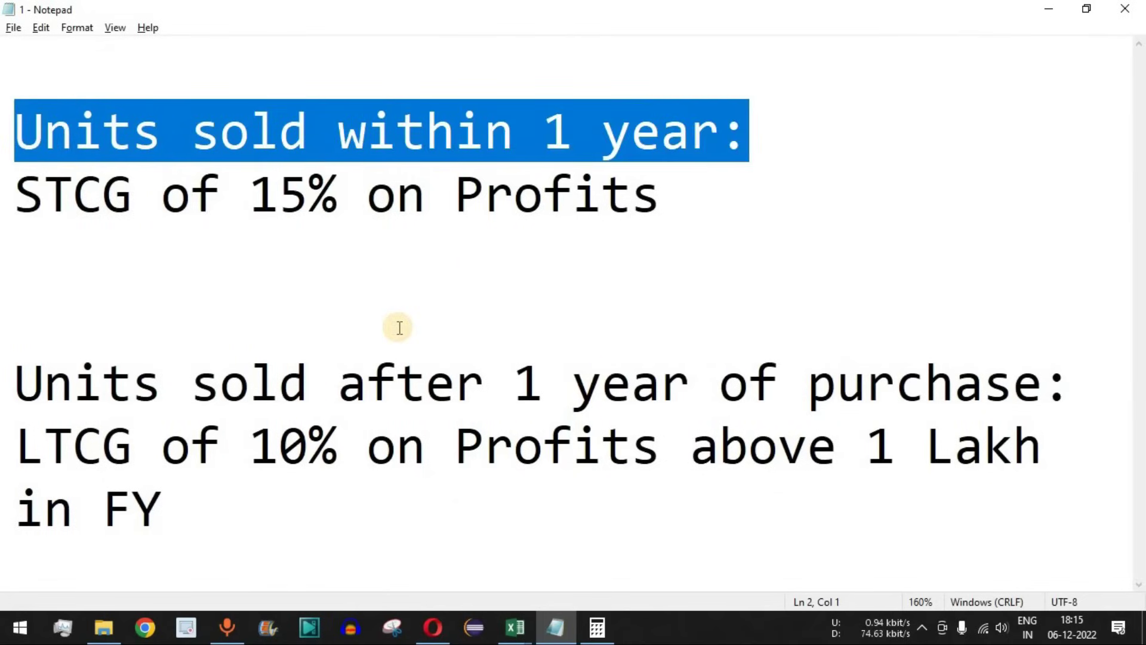